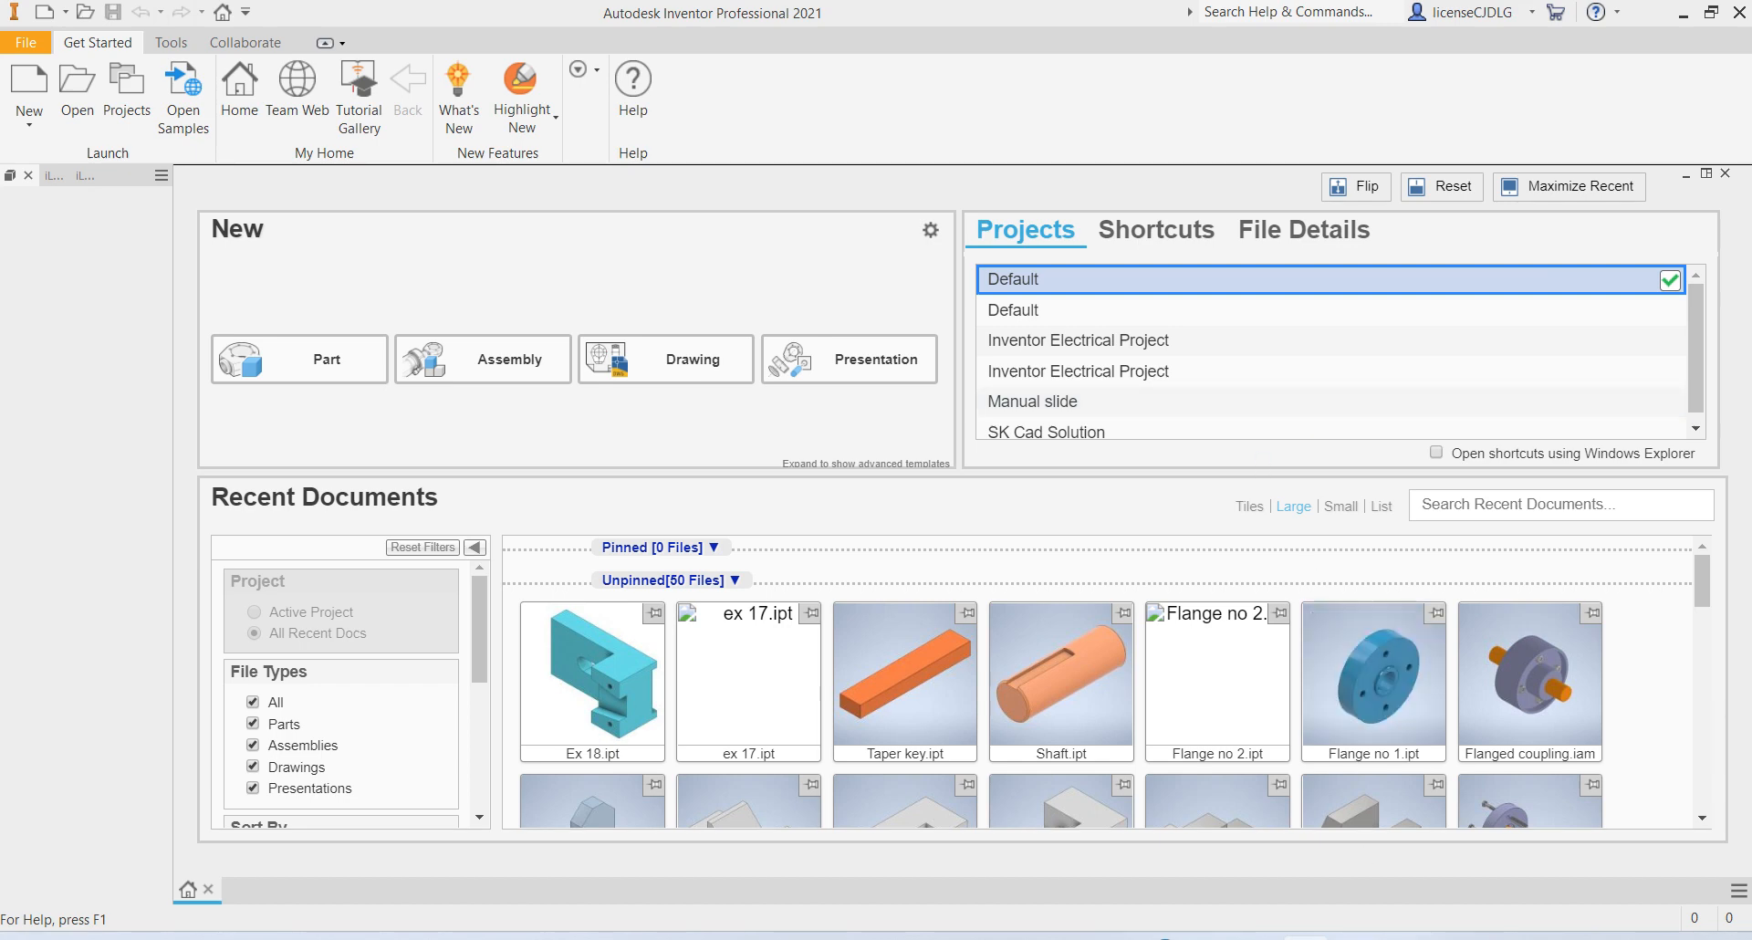
Step: Examine the reference drawing Ex 12 drg.png at full-screen size, then return to the modelling program
left_click(1257, 938)
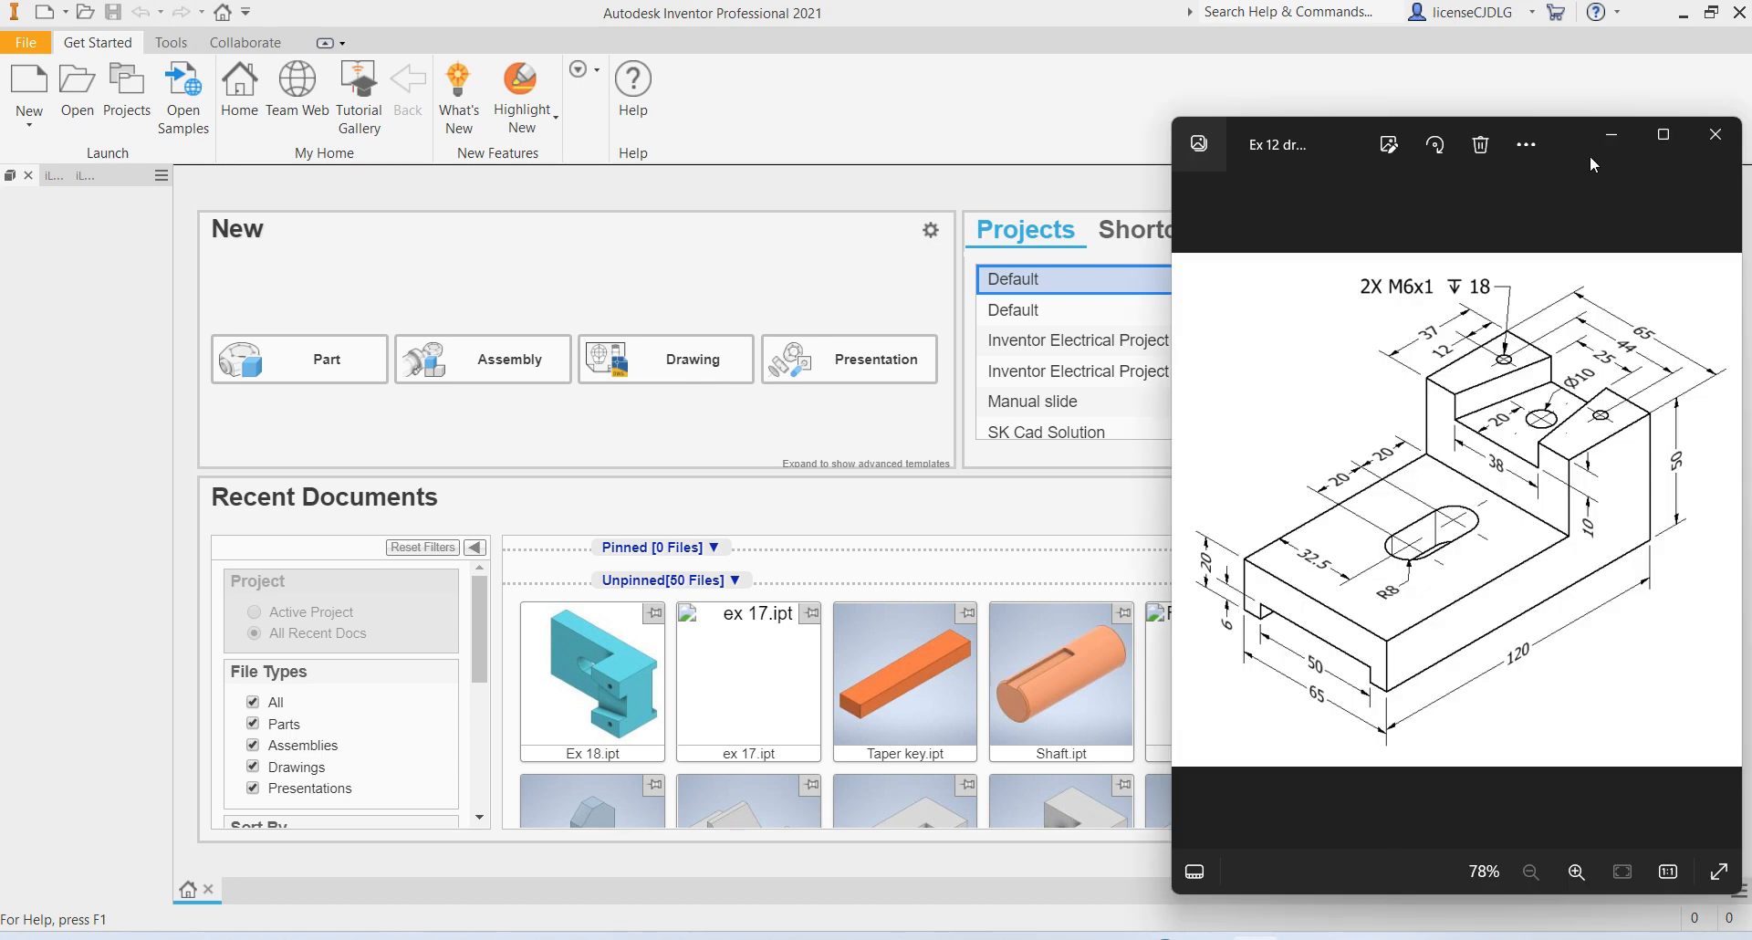
left_click_drag(1592, 163, 1371, 129)
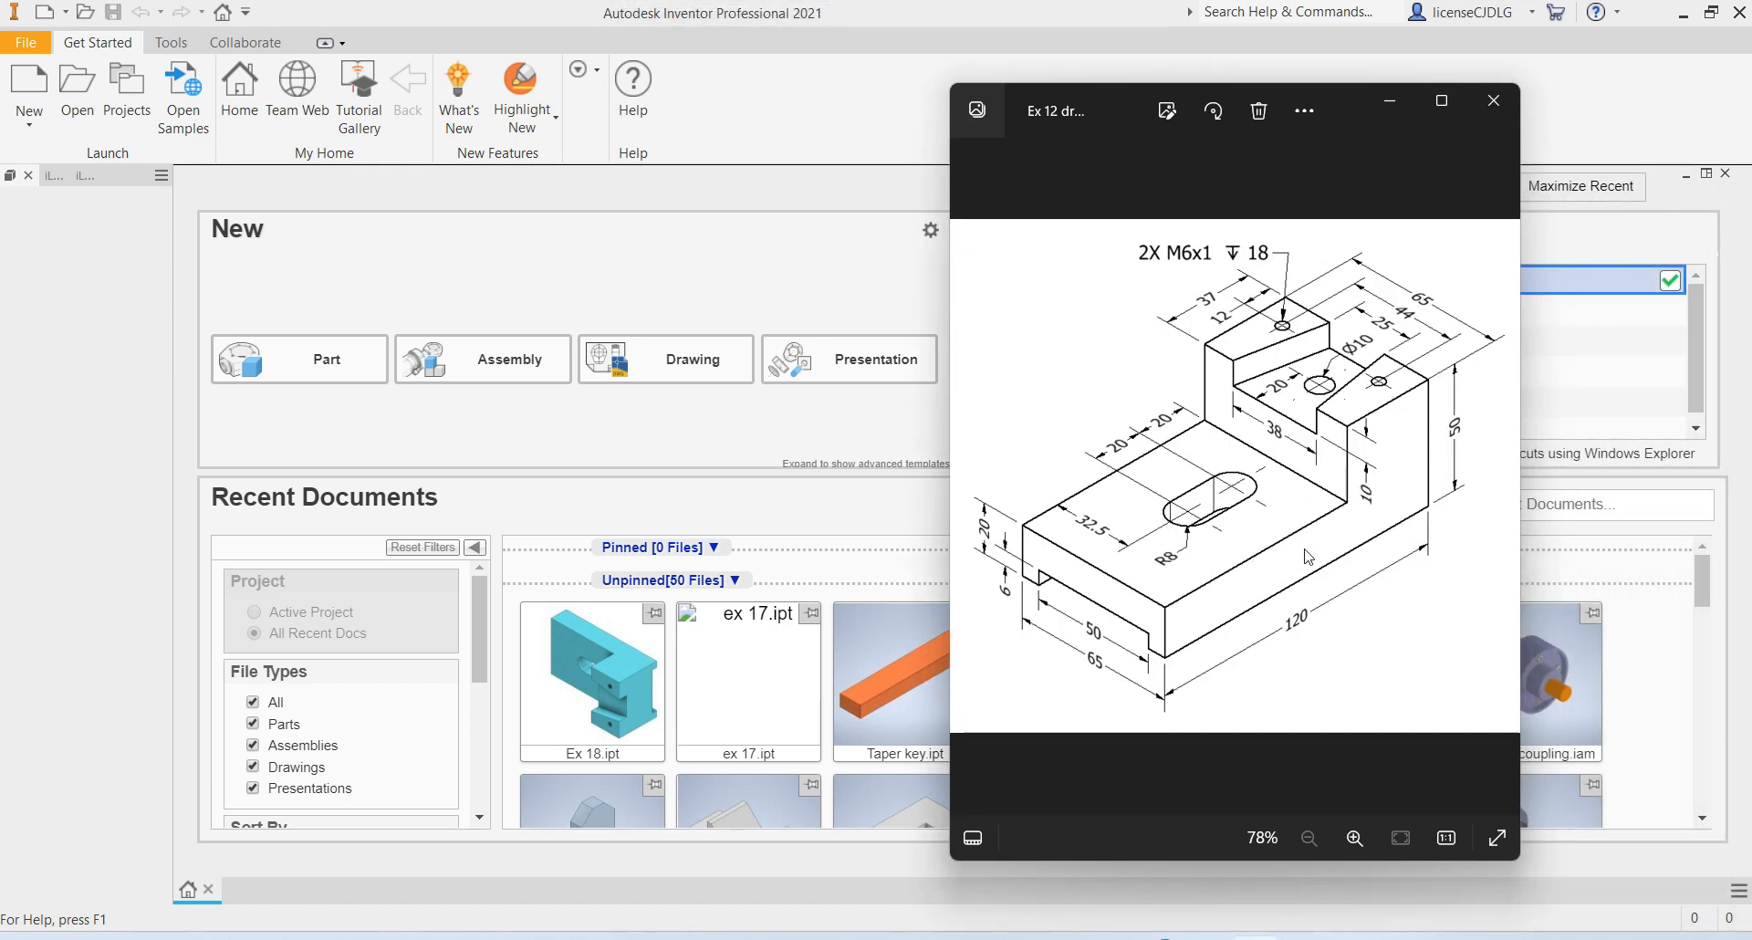
left_click(1452, 101)
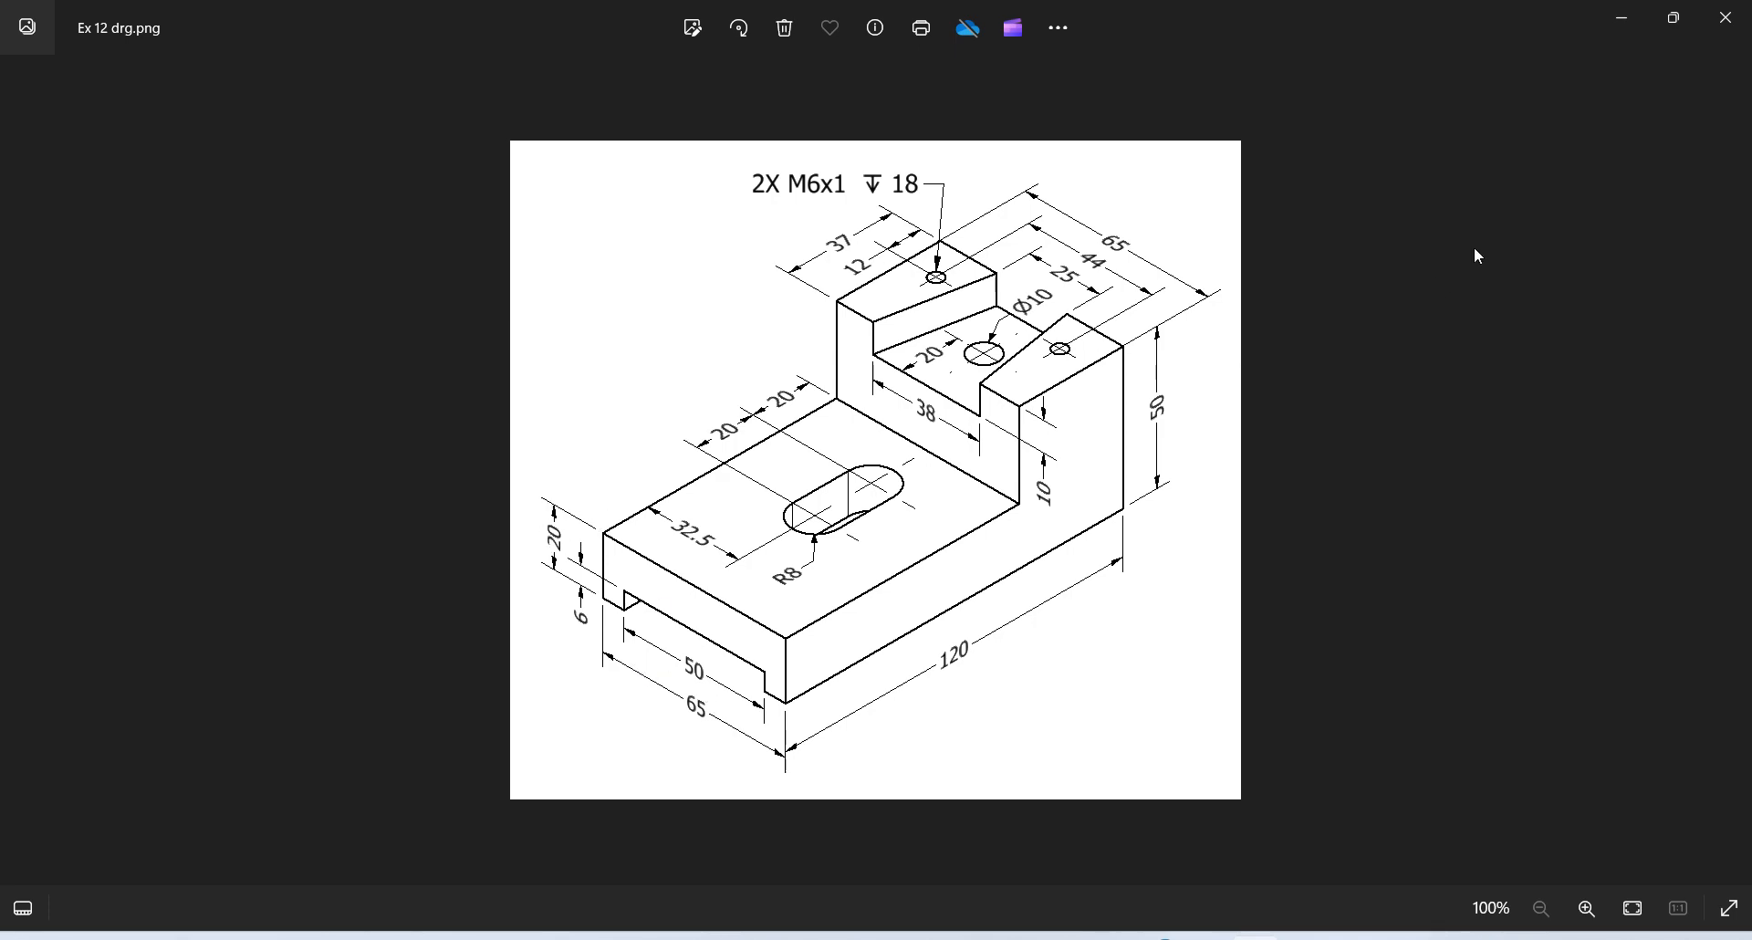
left_click(1620, 18)
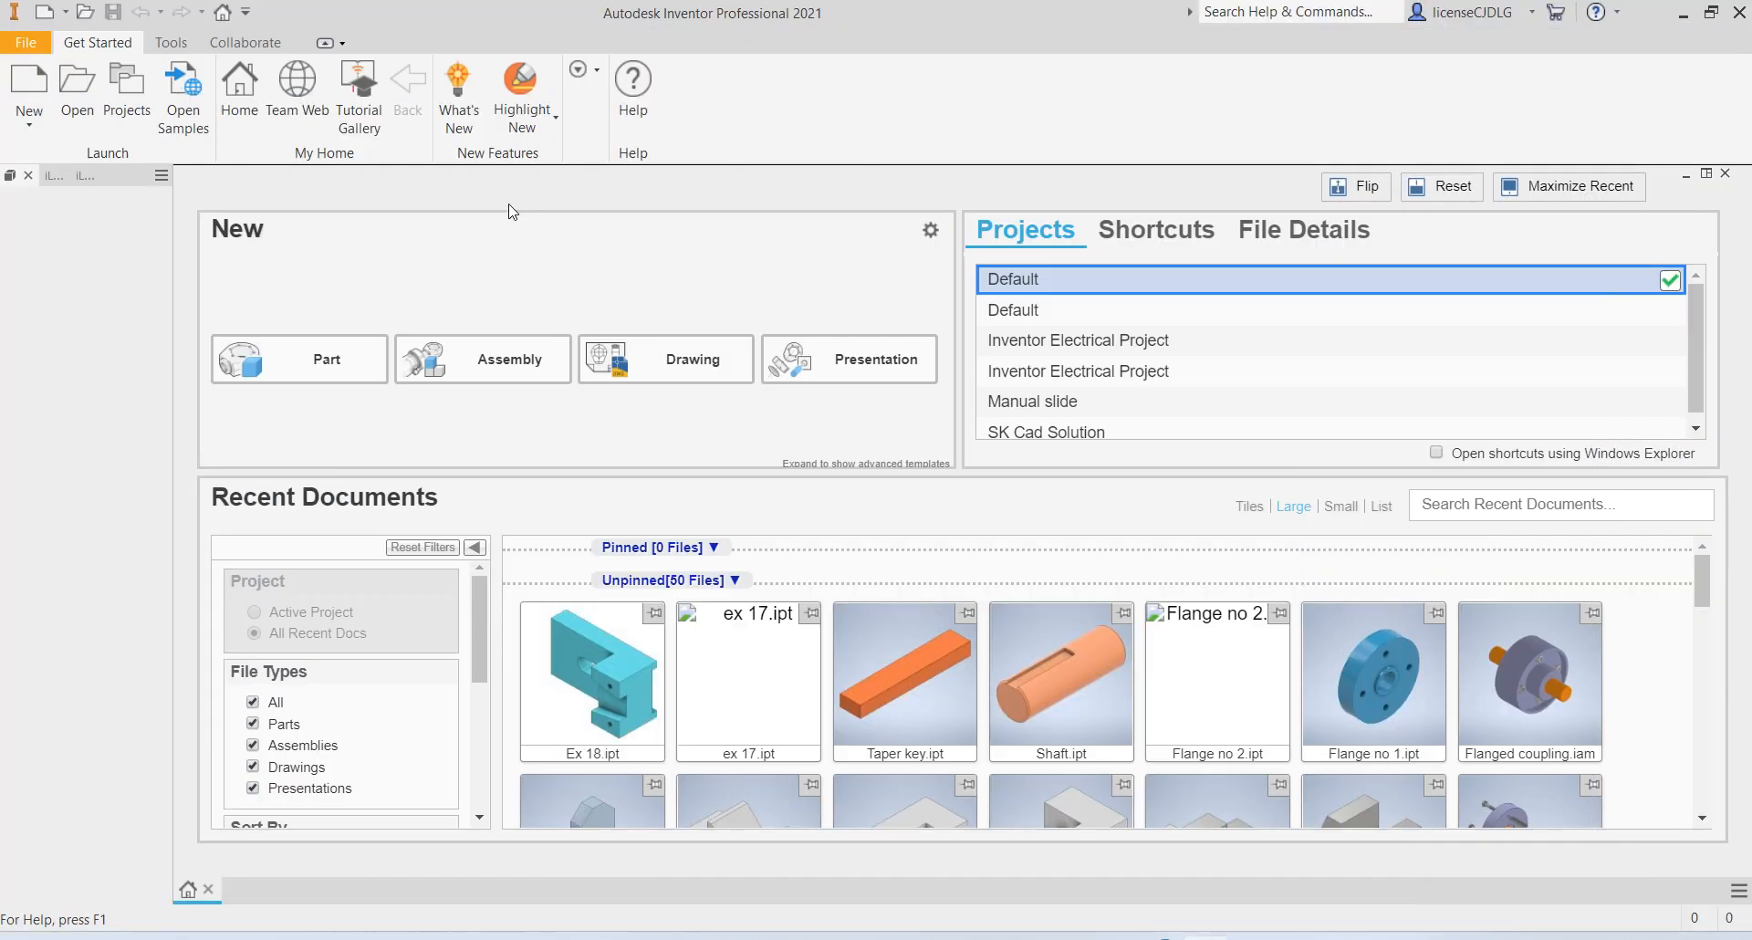
Step: Create a new metric part from the Standard (mm).ipt template
left_click(31, 106)
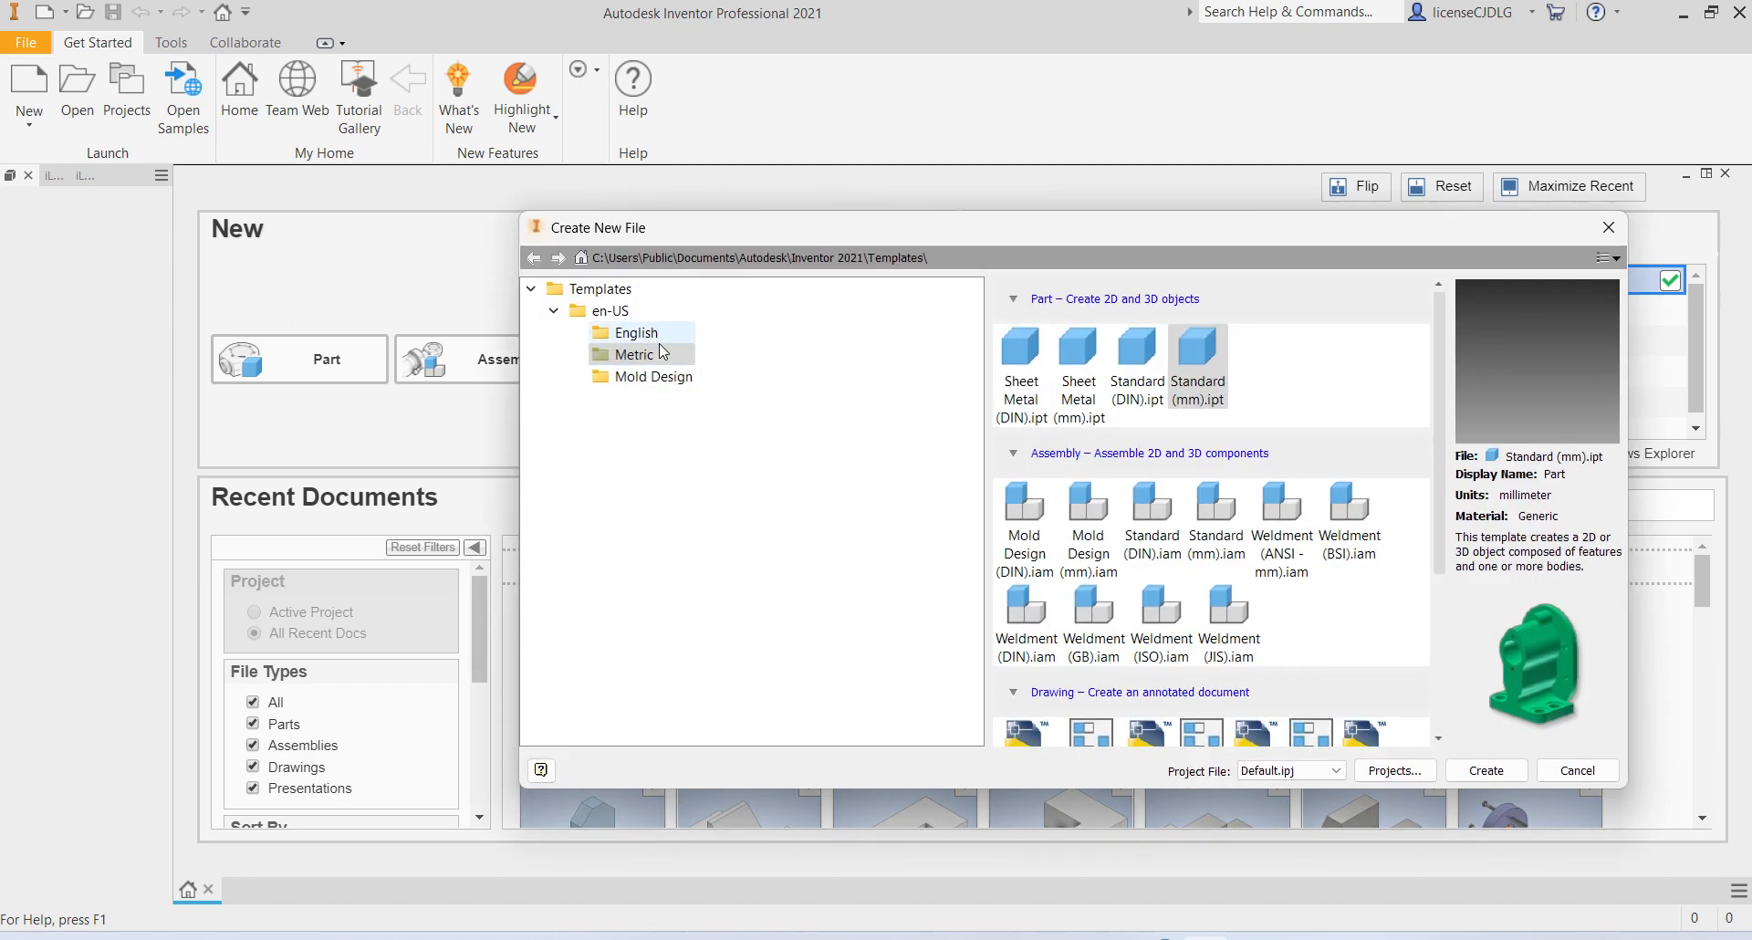
left_click(1198, 365)
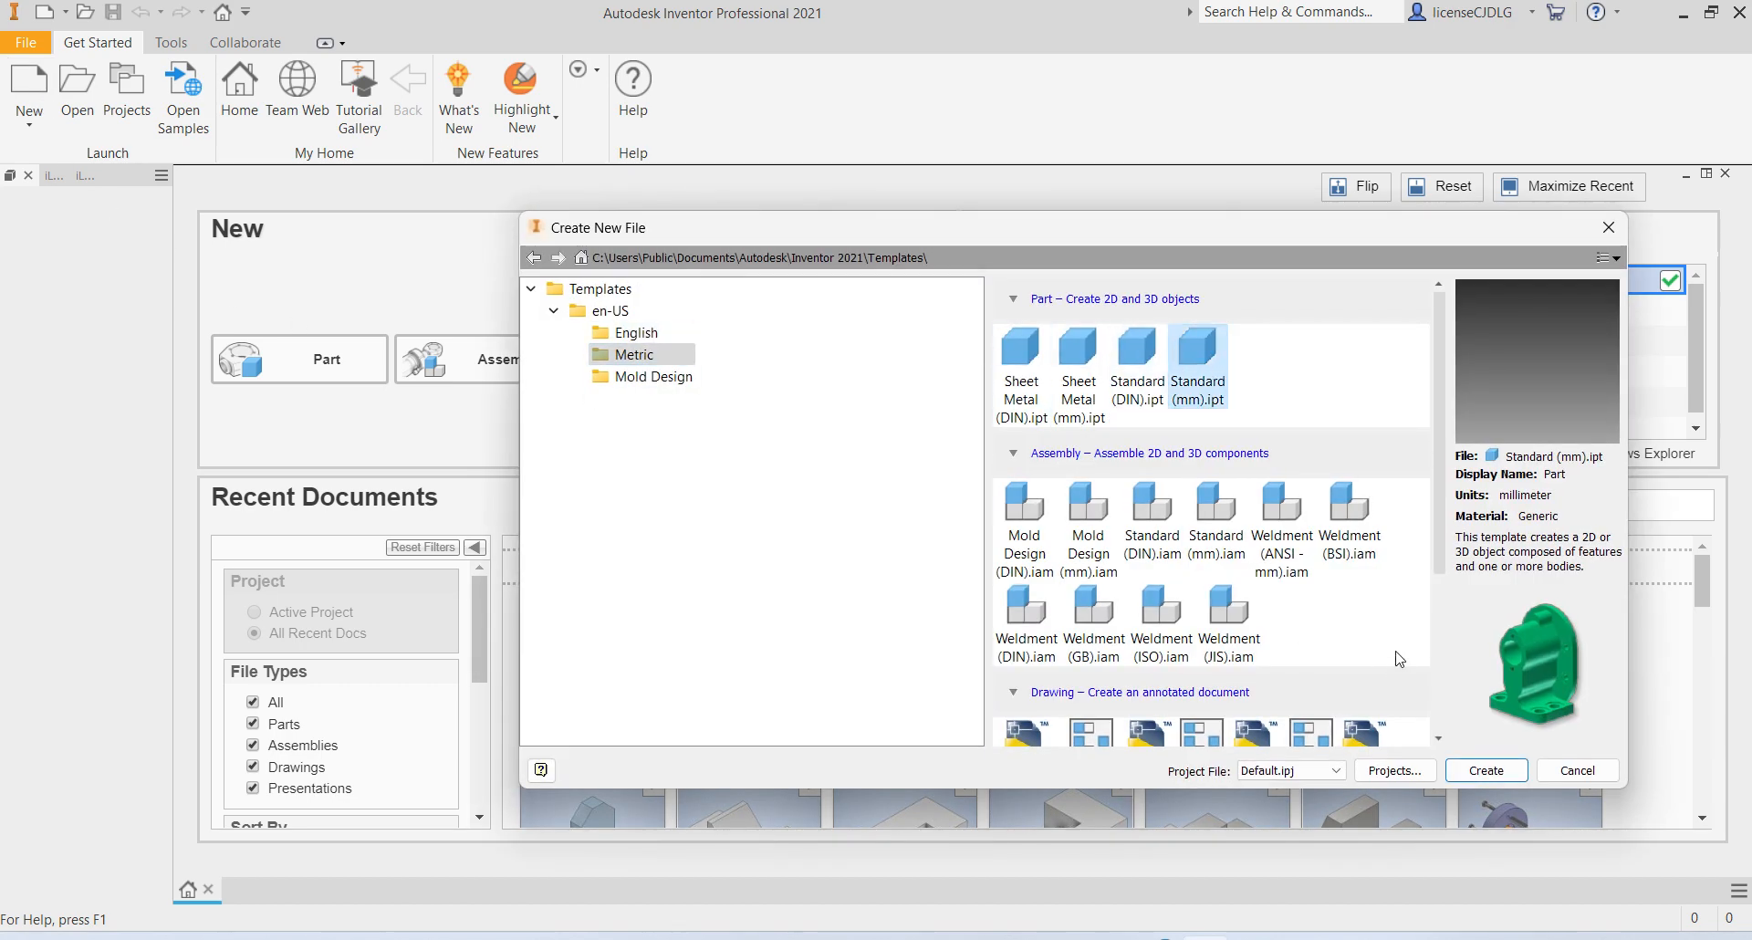
left_click(1486, 770)
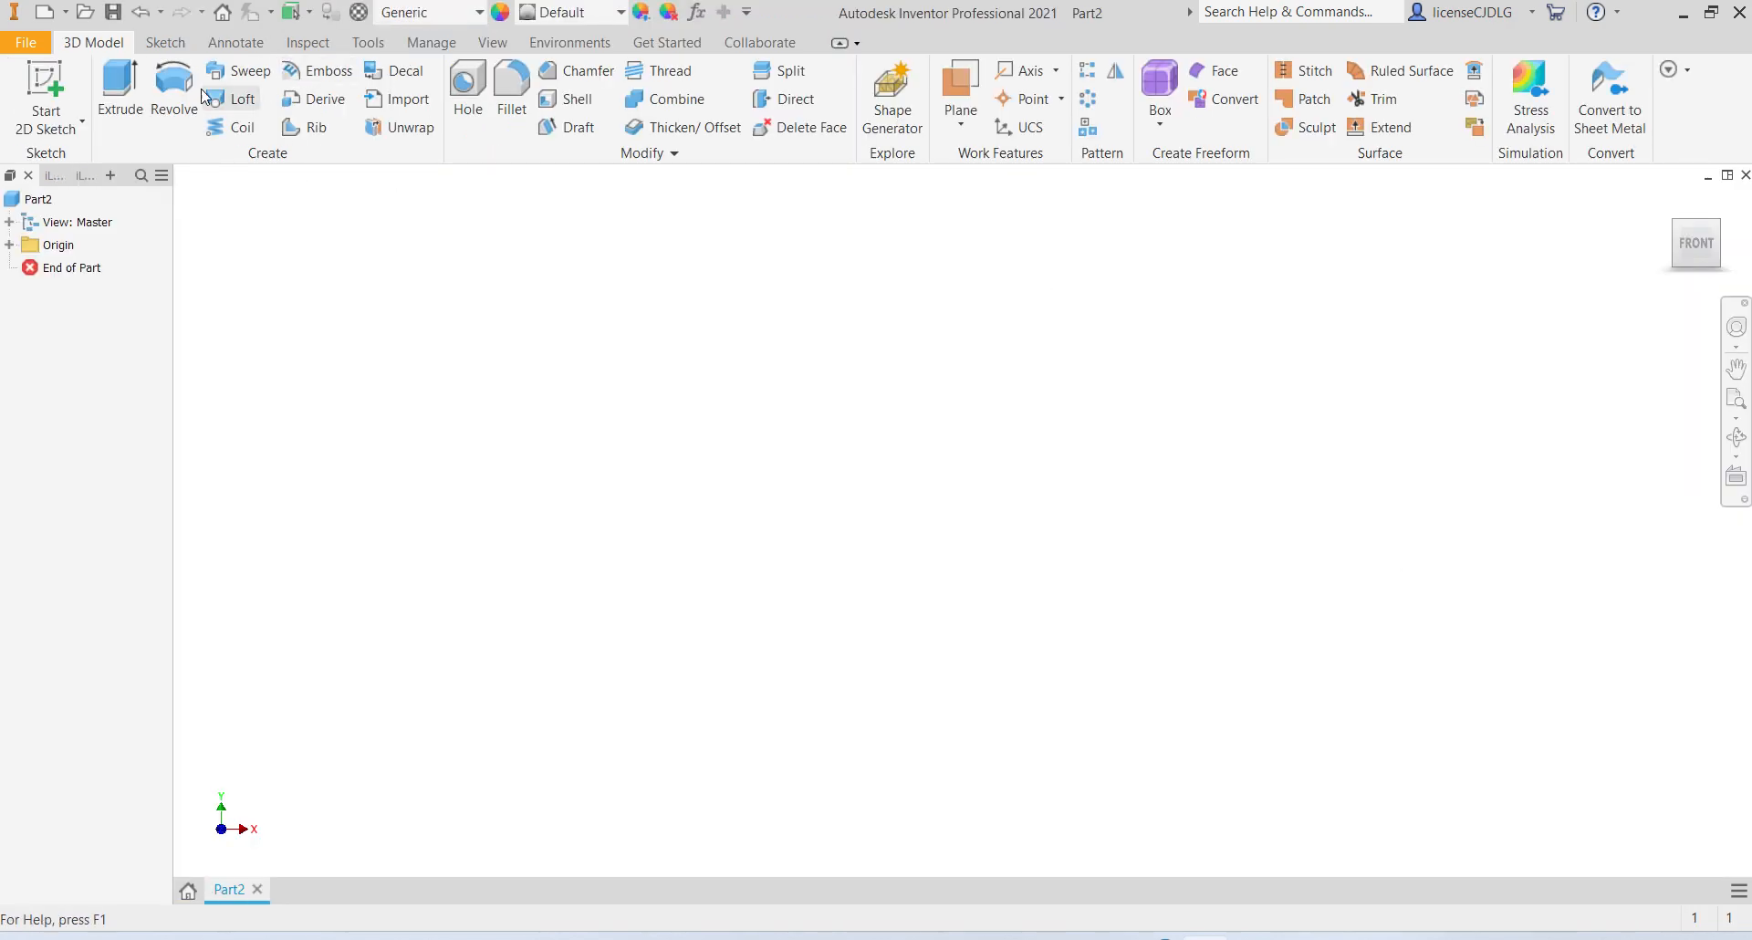
Step: Start a sketch on the front XY plane and draw a center rectangle about 49.5 mm wide, centred on the origin
left_click(41, 82)
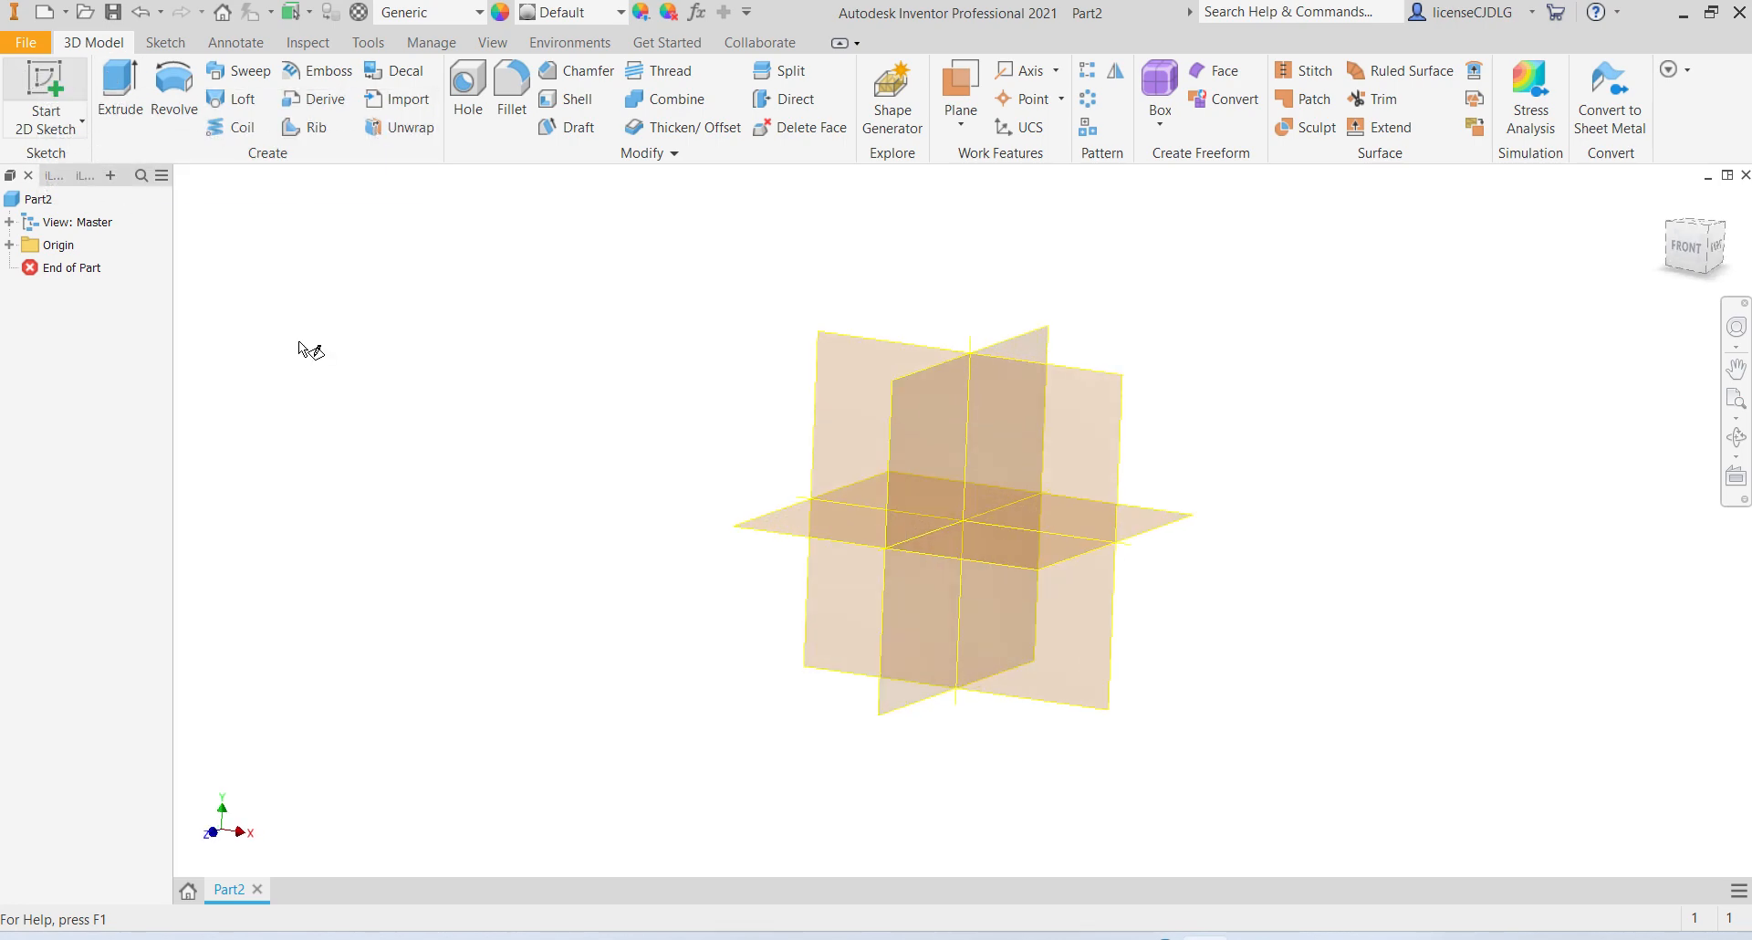
left_click(1033, 414)
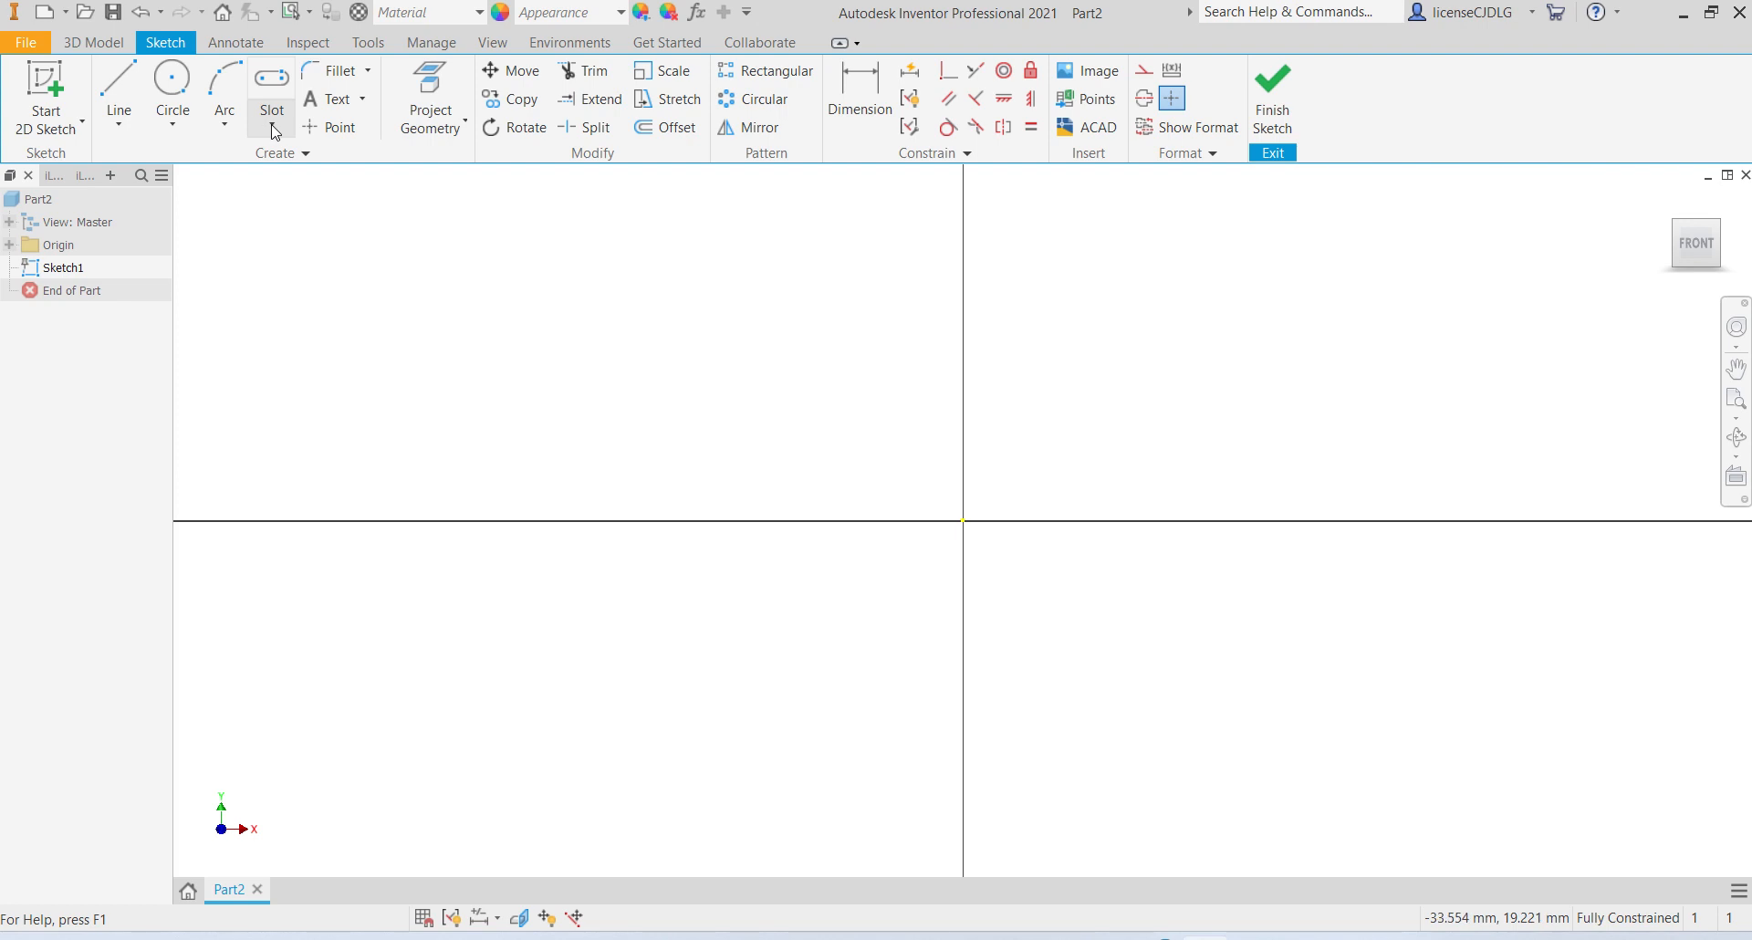
left_click(260, 125)
left_click(356, 270)
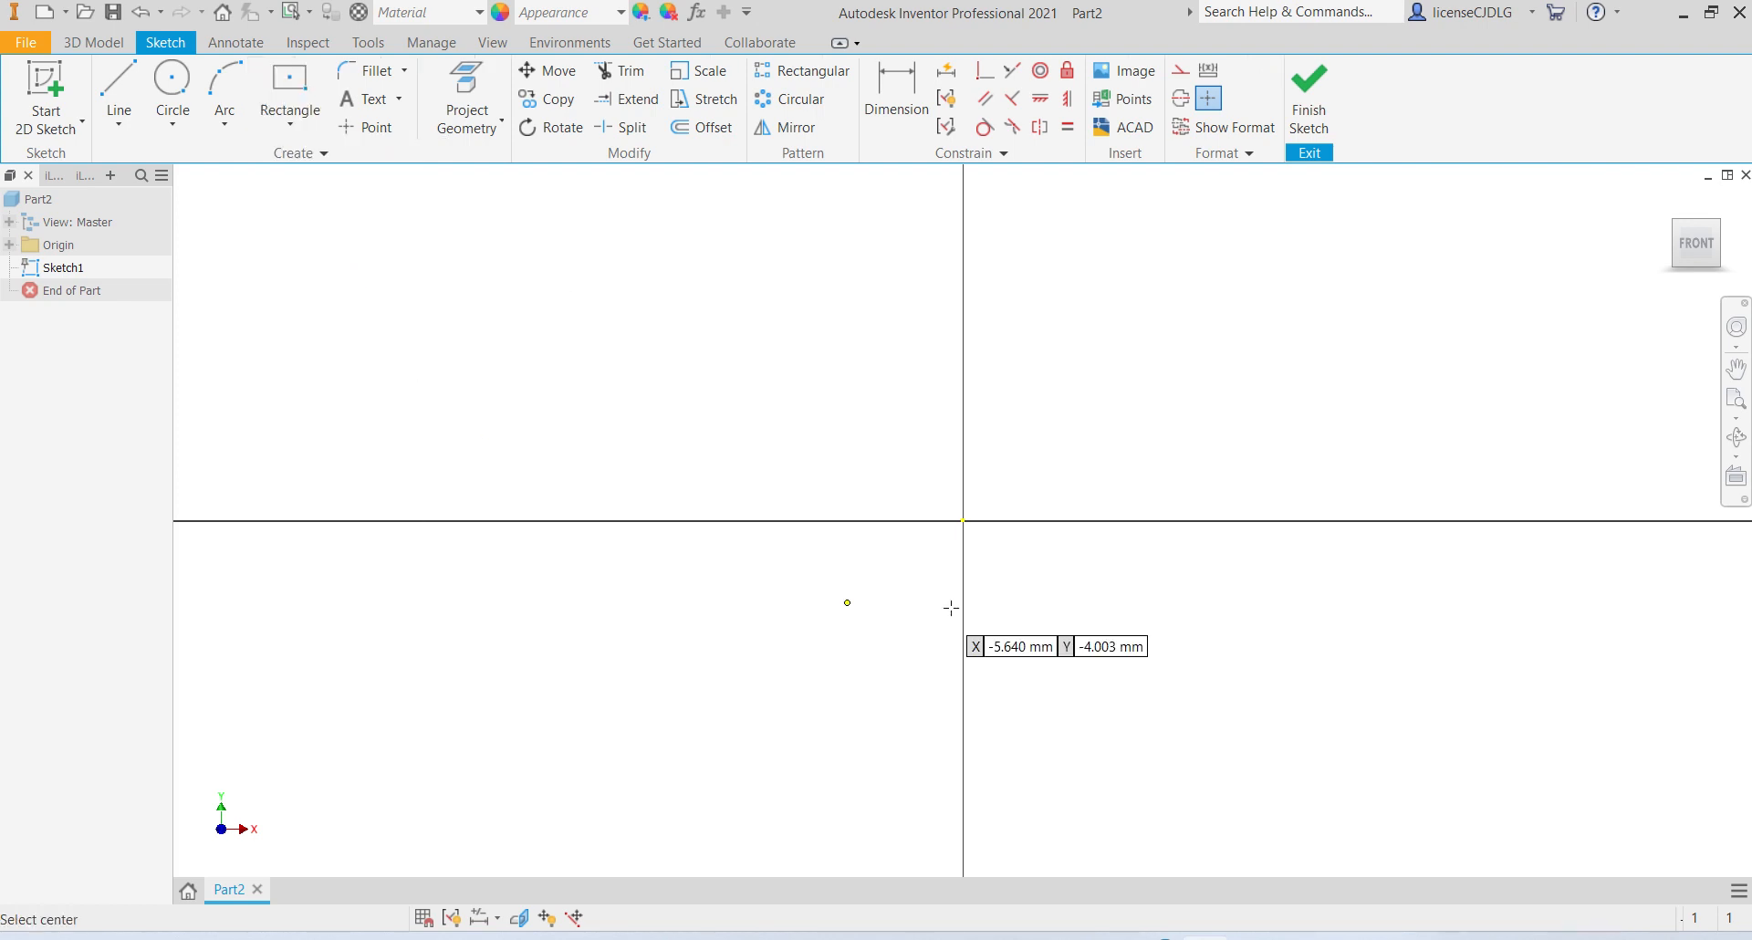
left_click(963, 520)
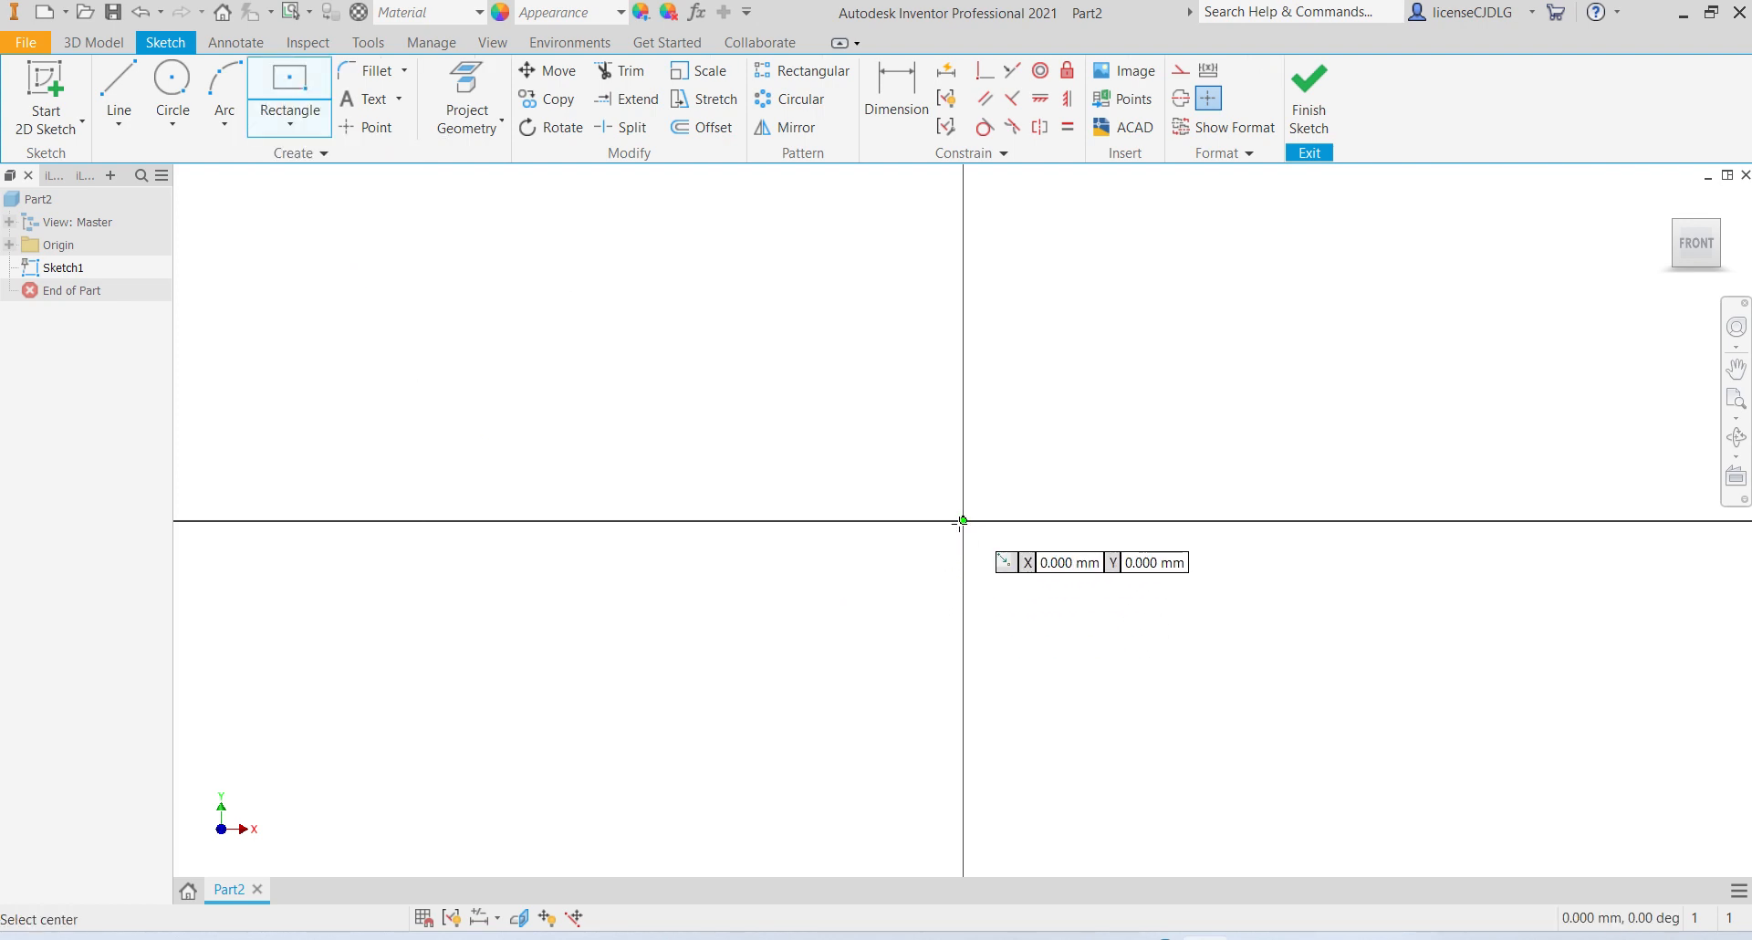
left_click(1473, 721)
Step: Dimension the rectangle 120 mm wide and 65 mm high, and finish the sketch
key("d")
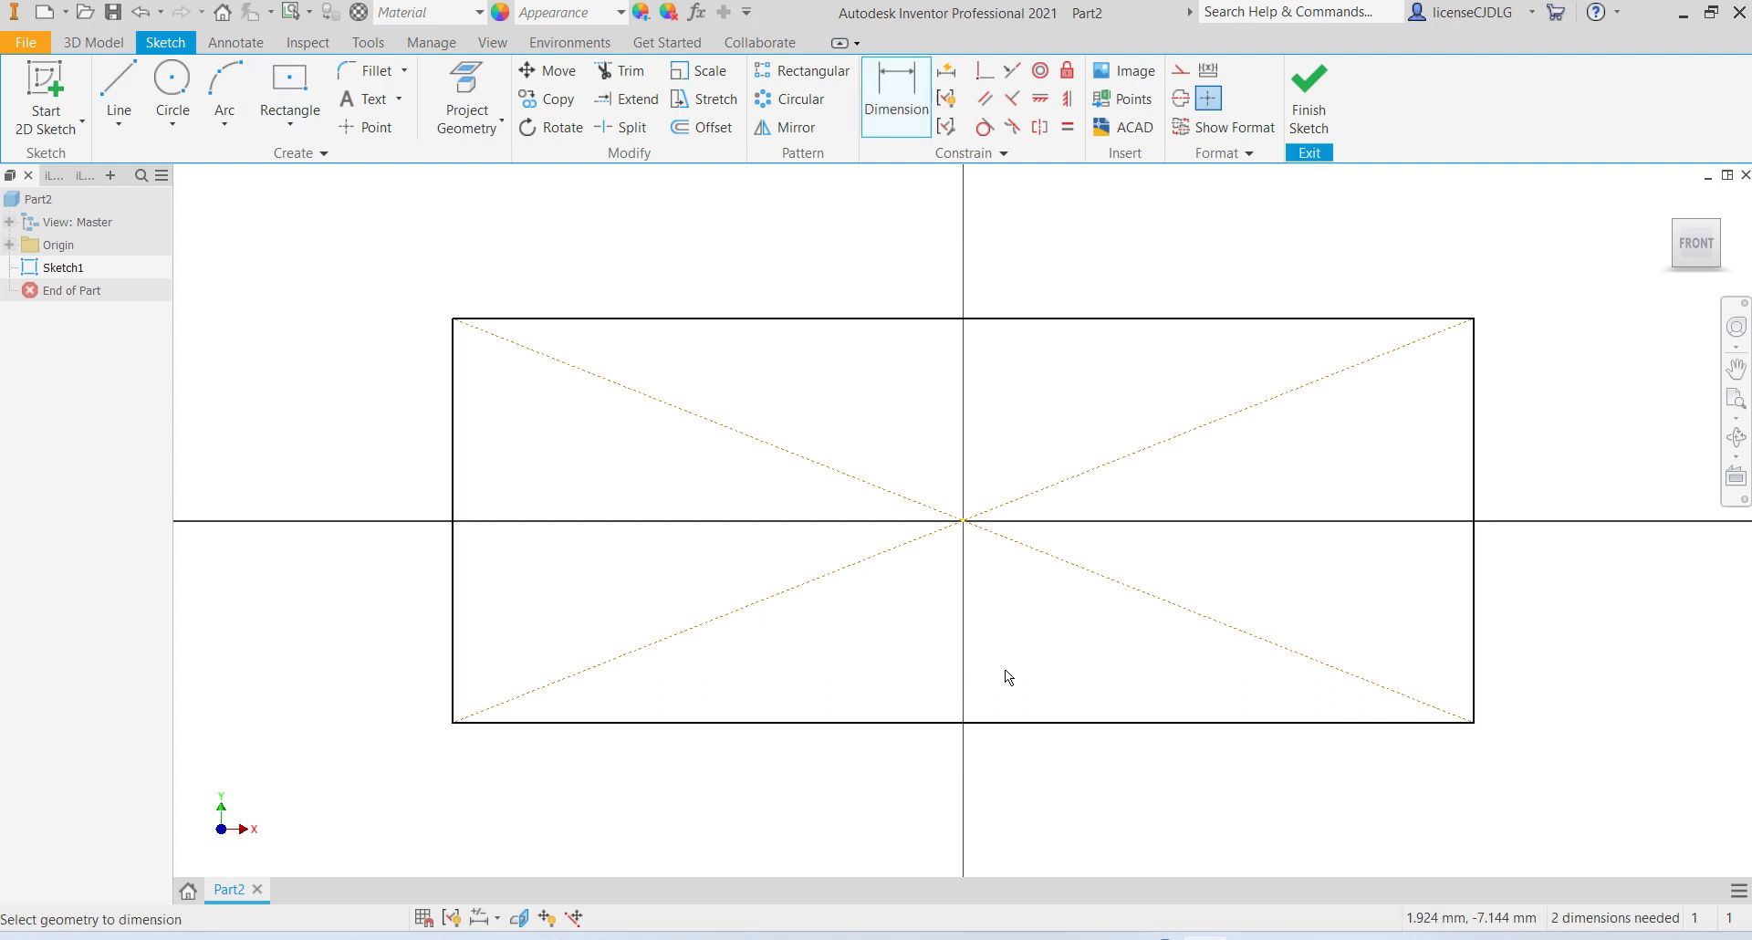
left_click(1035, 721)
left_click(1005, 775)
type("12")
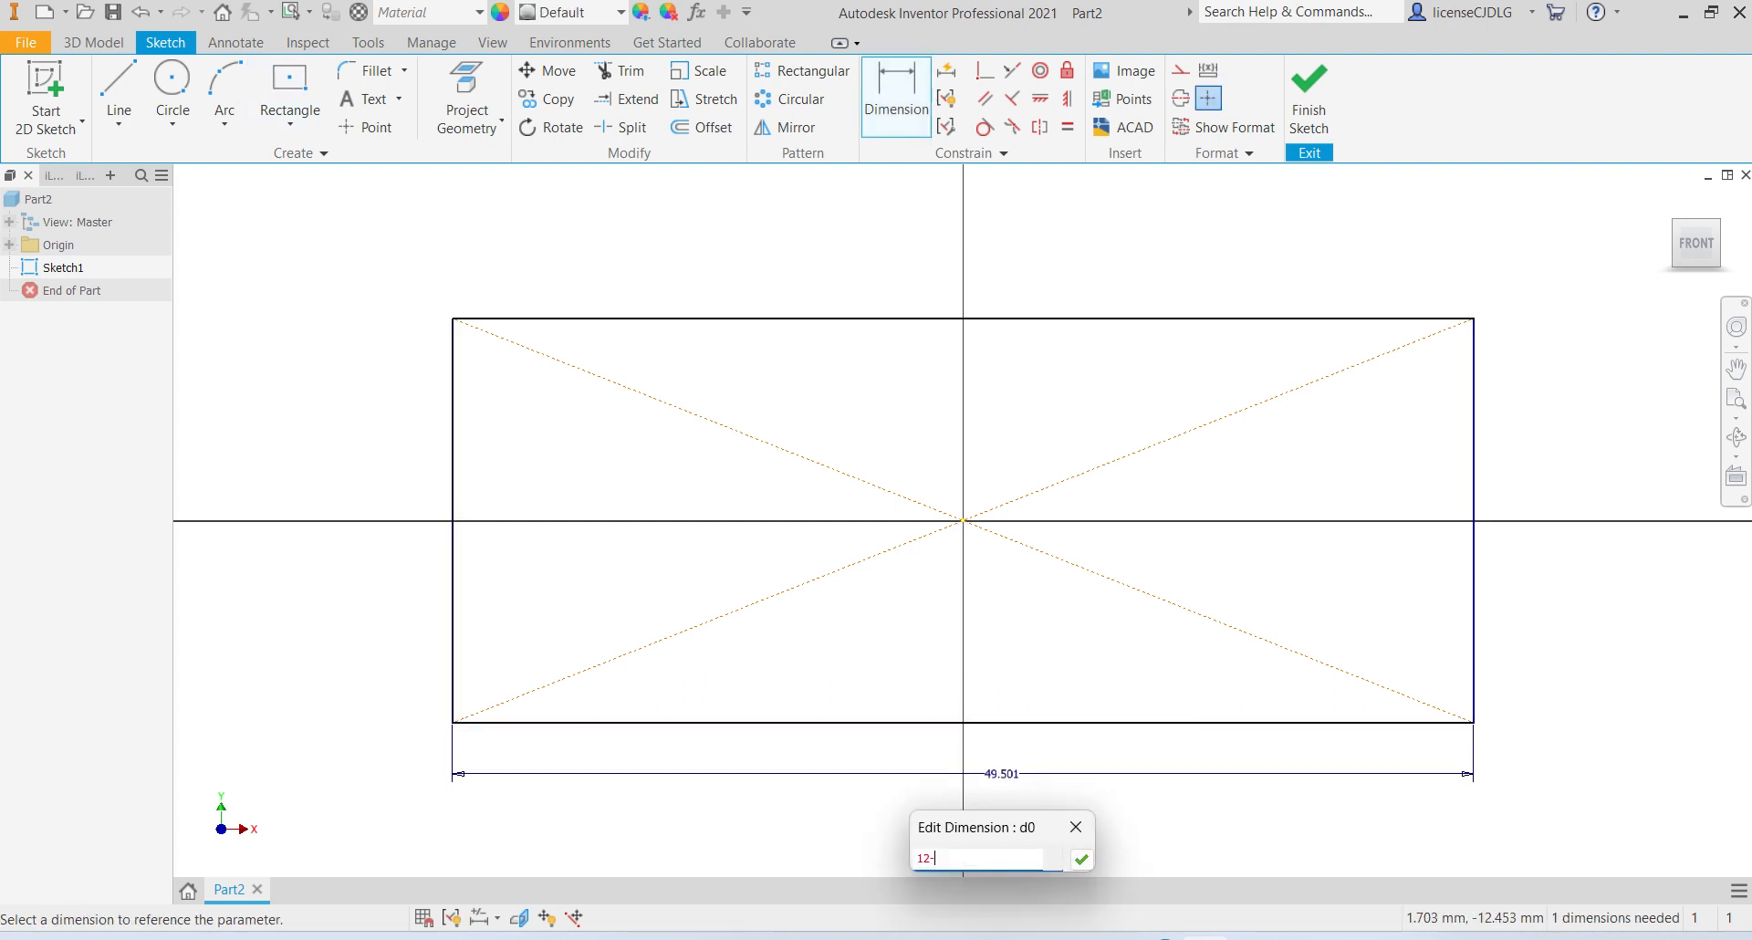
type("0")
key("Return")
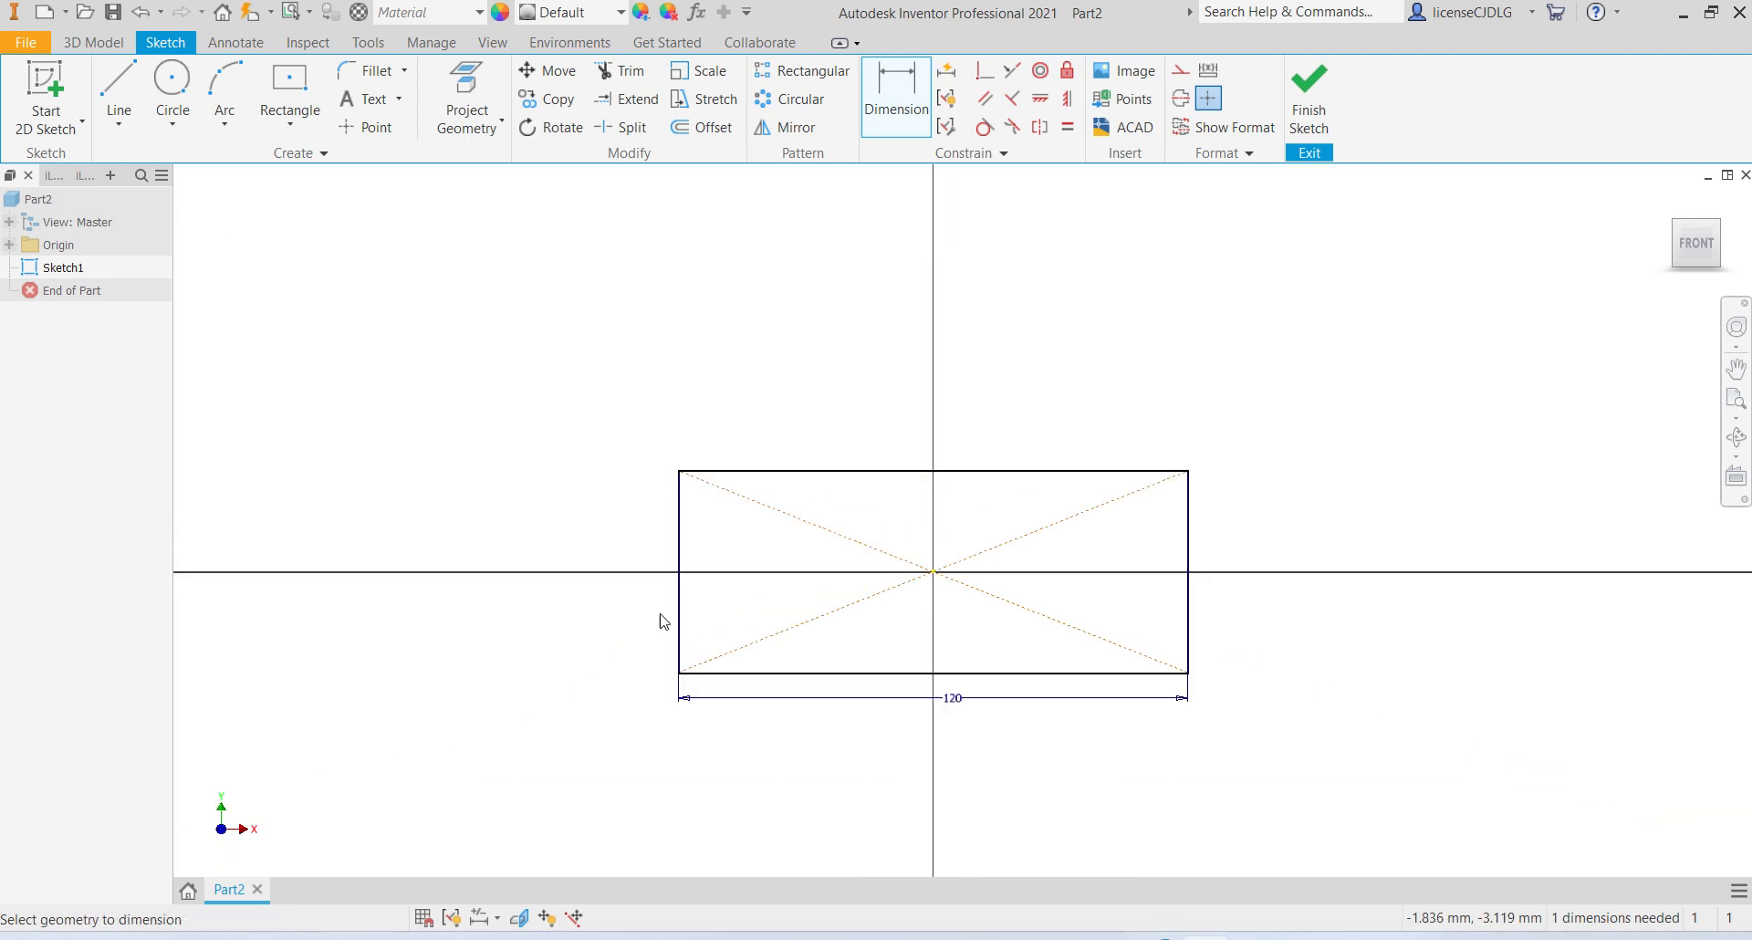
left_click(679, 616)
left_click(600, 604)
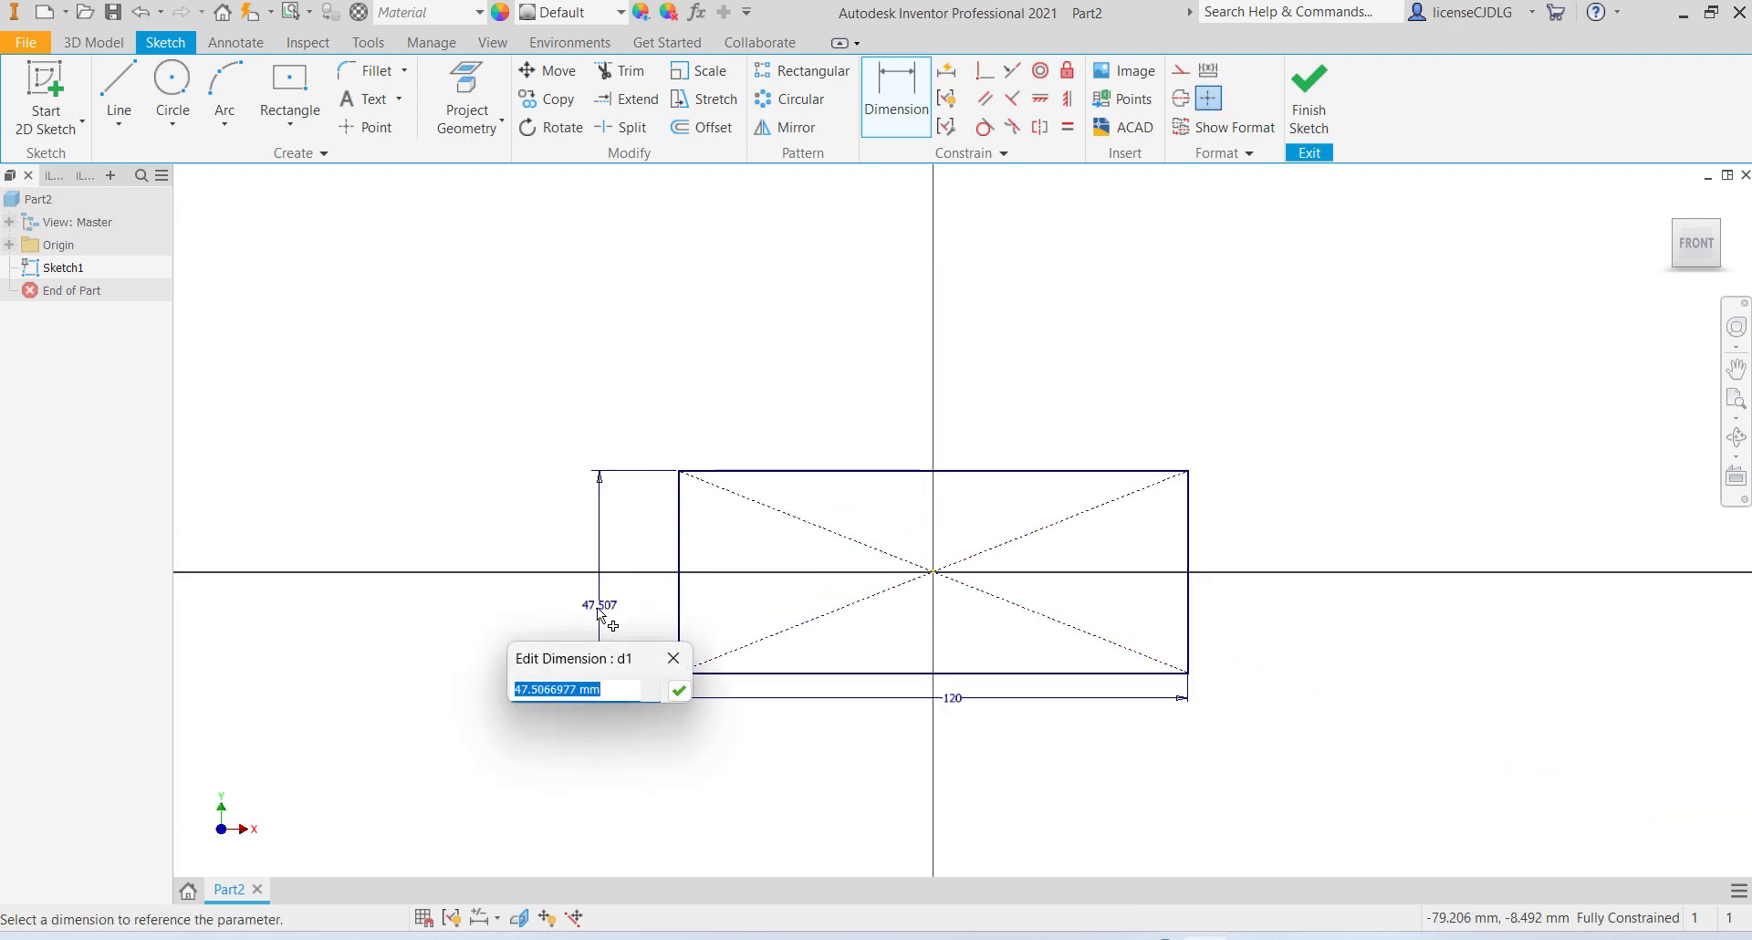
type("65")
key("Return")
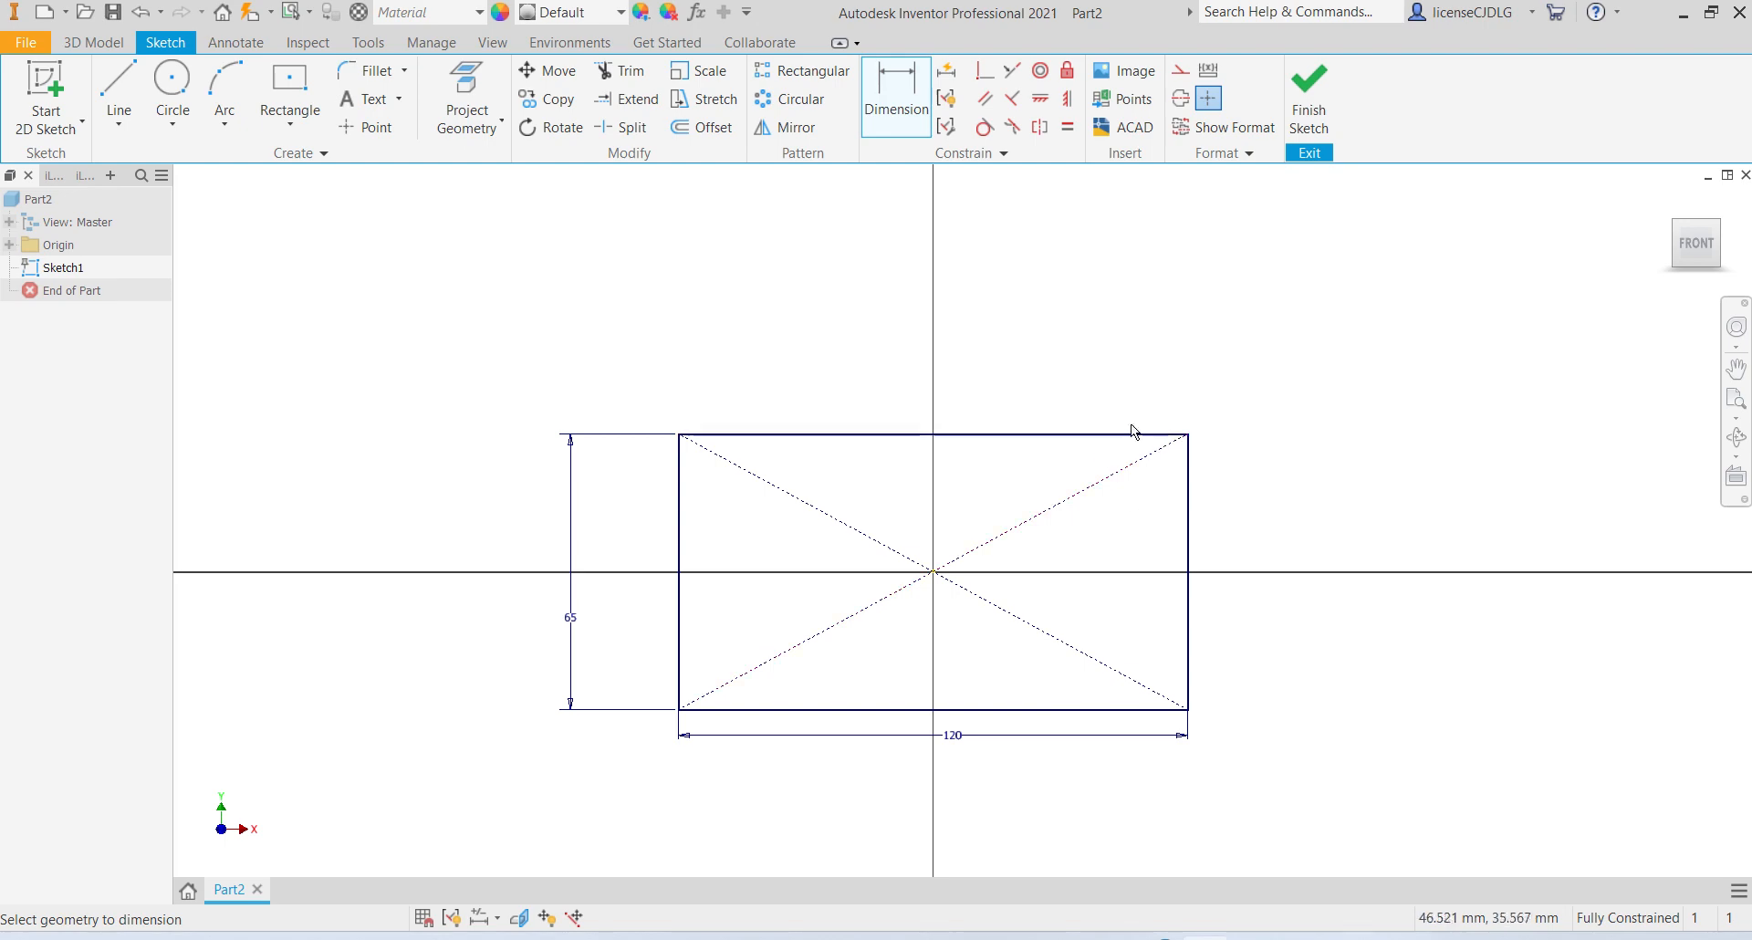
scroll(1107, 447, "down", 5)
left_click(1289, 146)
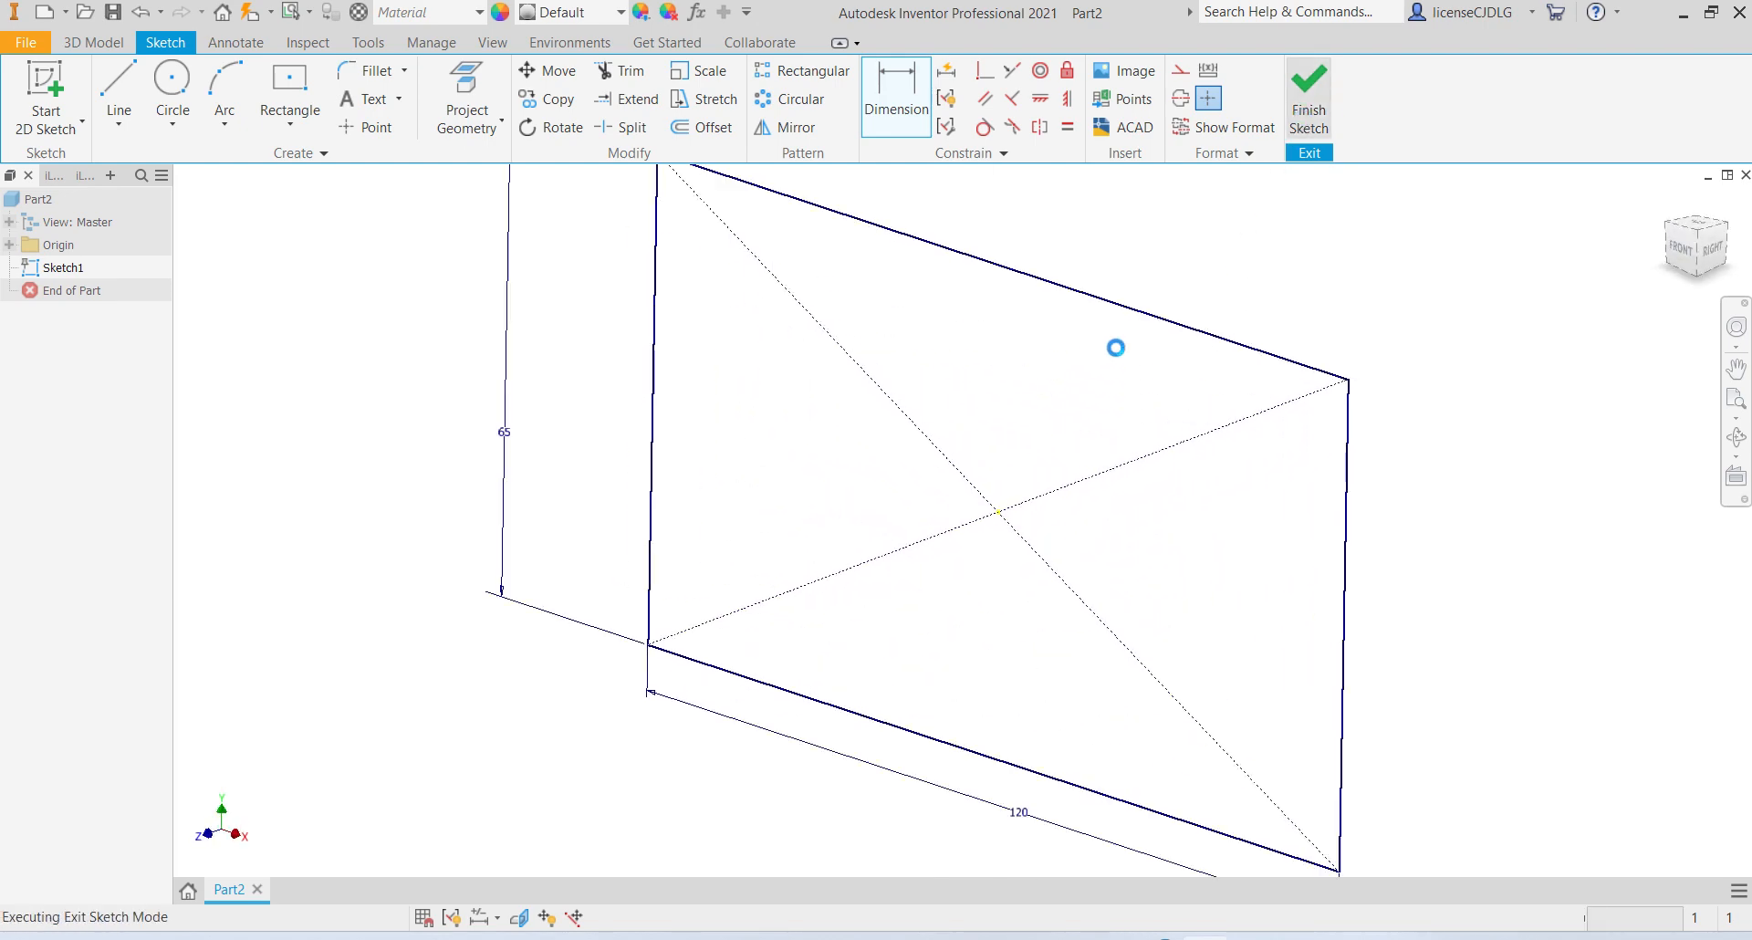
Step: Extrude the rectangle symmetrically about the sketch plane by a total of 20 mm
left_click(119, 91)
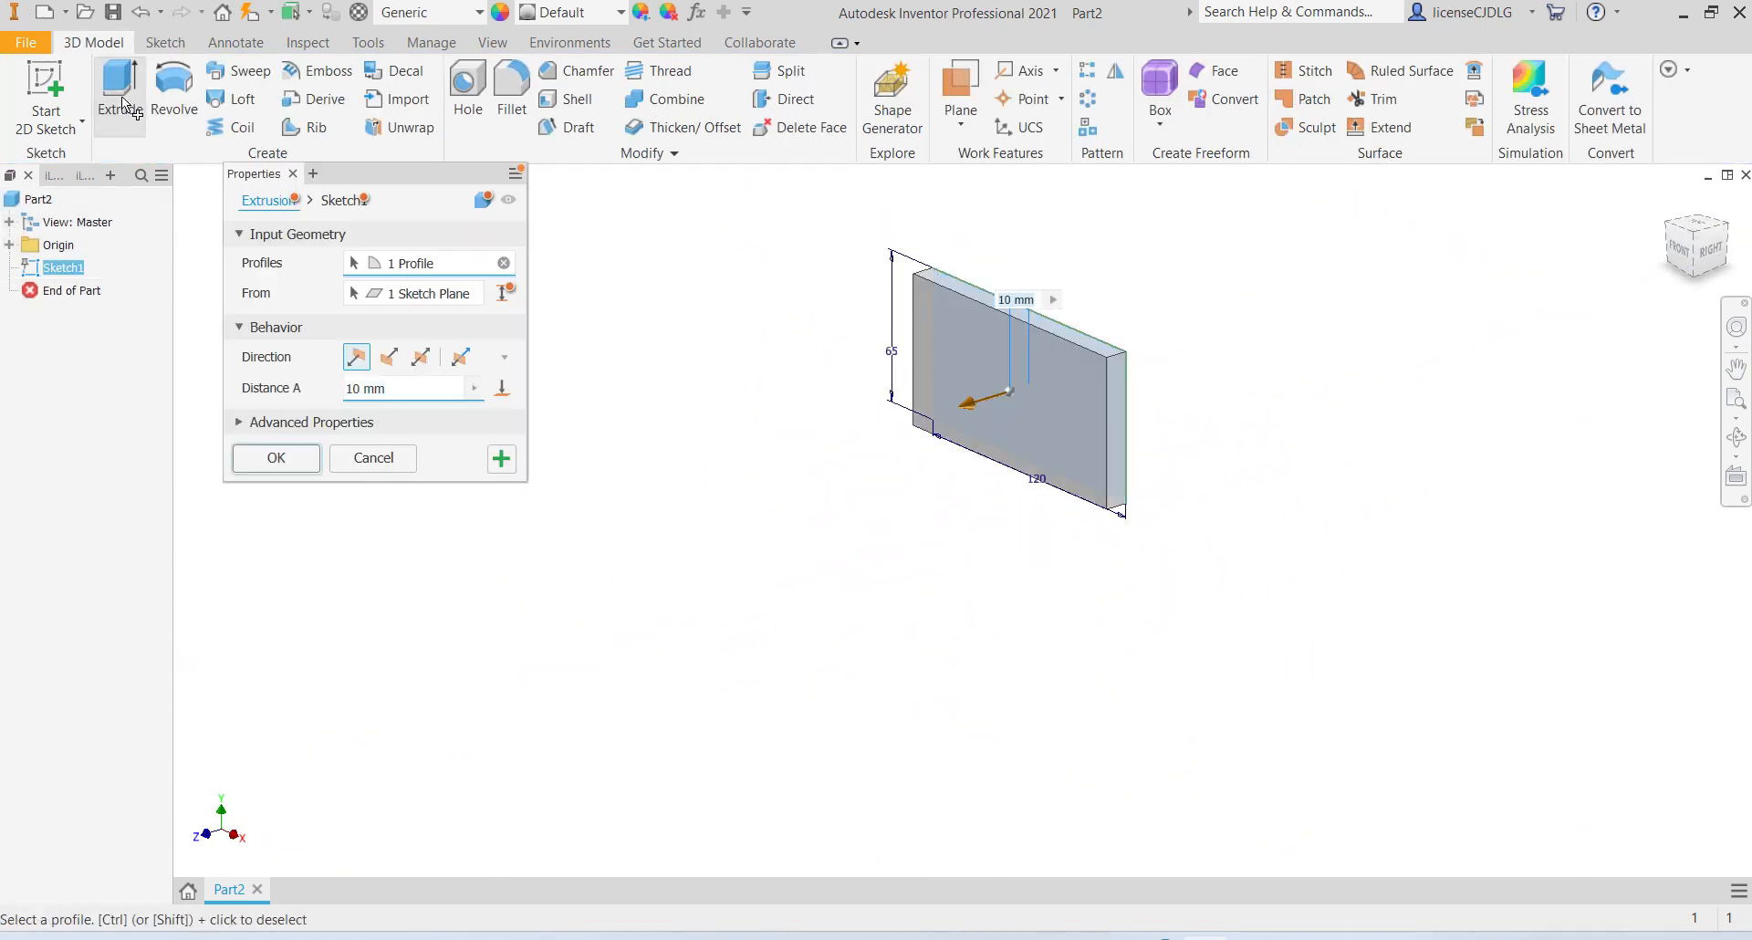
left_click(420, 362)
left_click_drag(404, 395, 319, 398)
type("20")
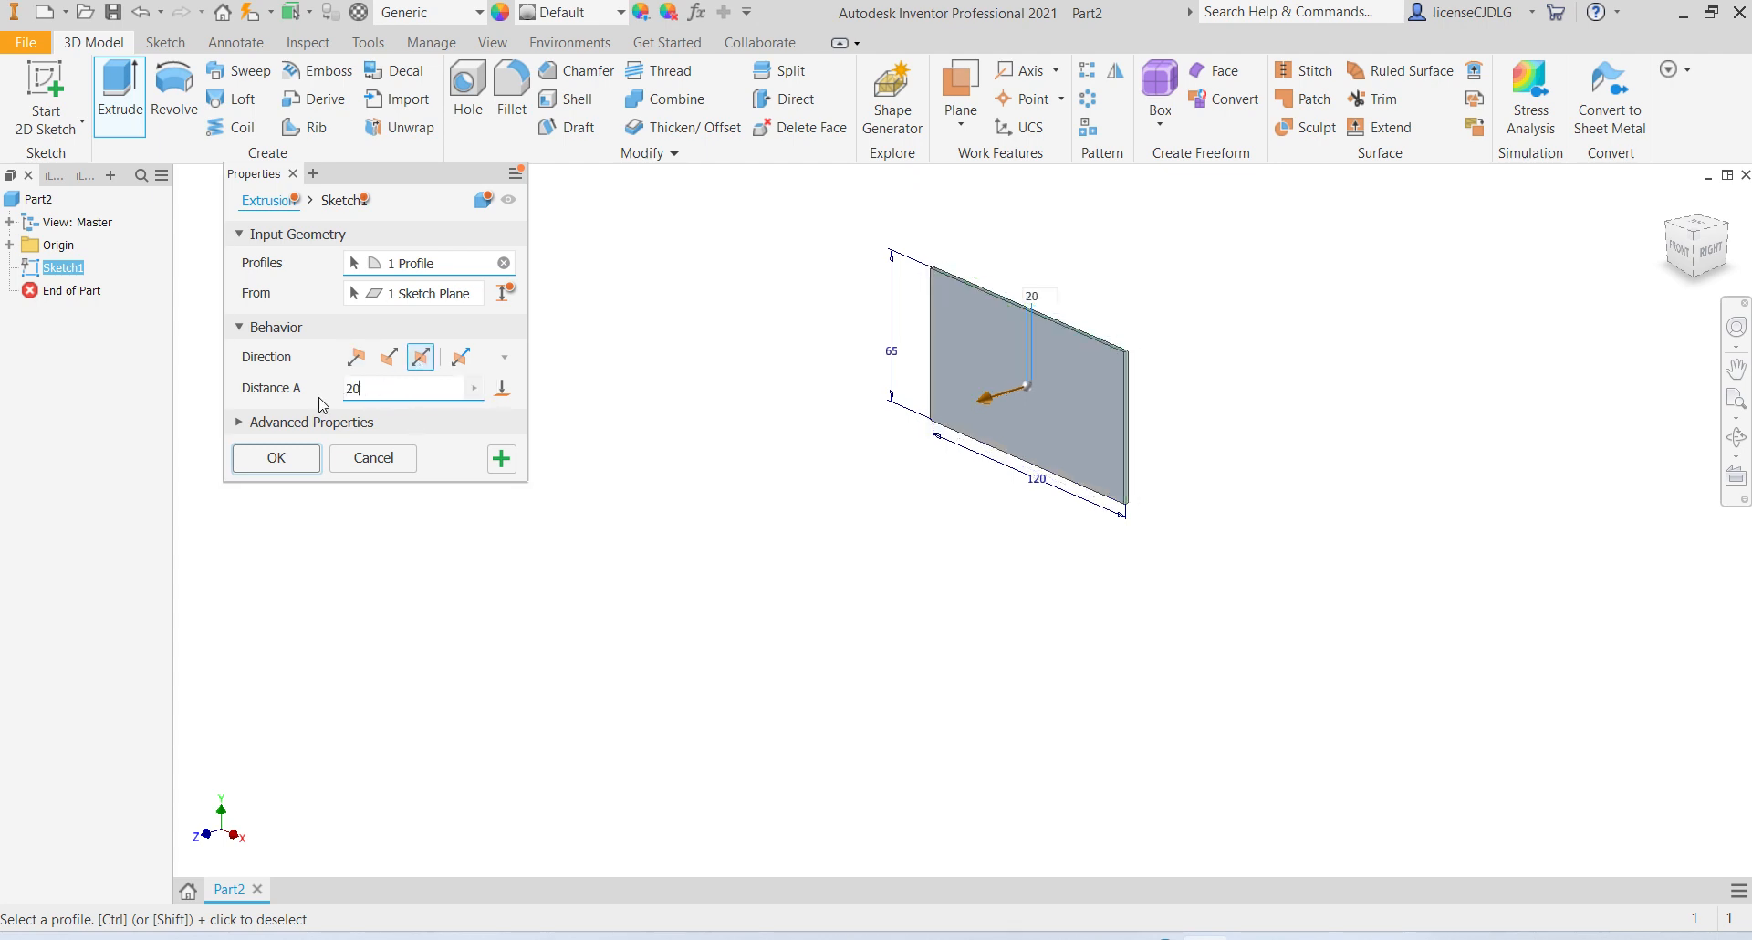
key("Return")
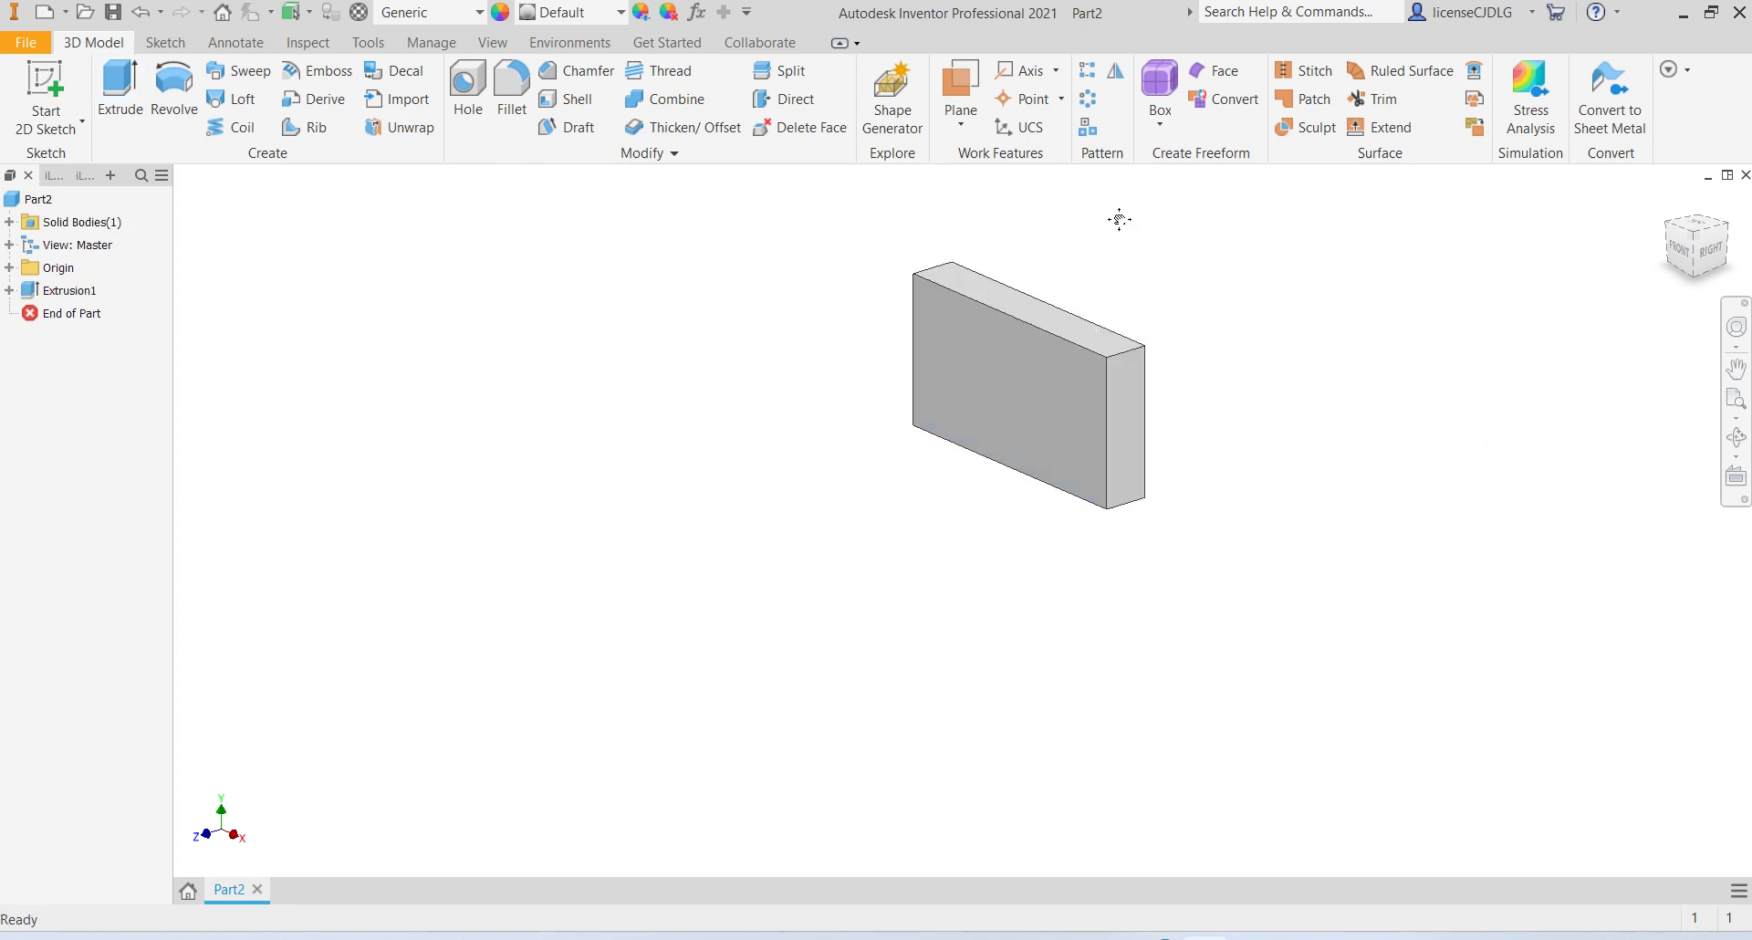
Step: Set an isometric view with the block's large front face up, and consult the reference drawing for the raised end
left_click_drag(1165, 450, 1246, 368)
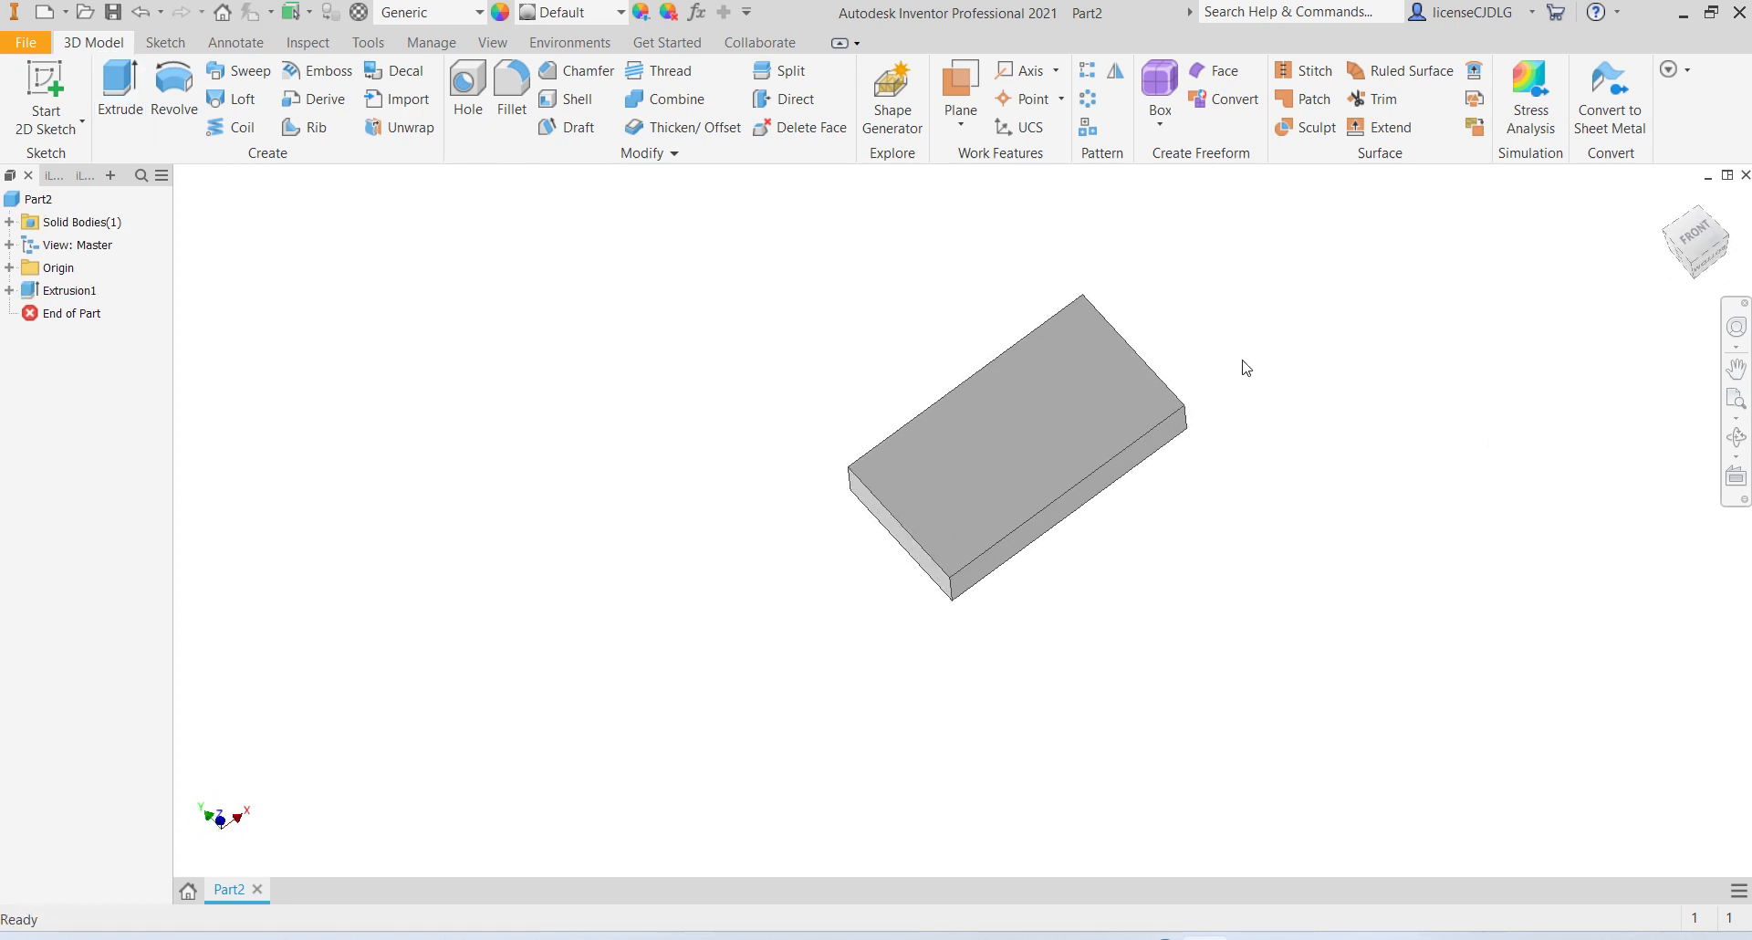
scroll(1208, 362, "up", 3)
middle_click_drag(1303, 343, 1187, 401)
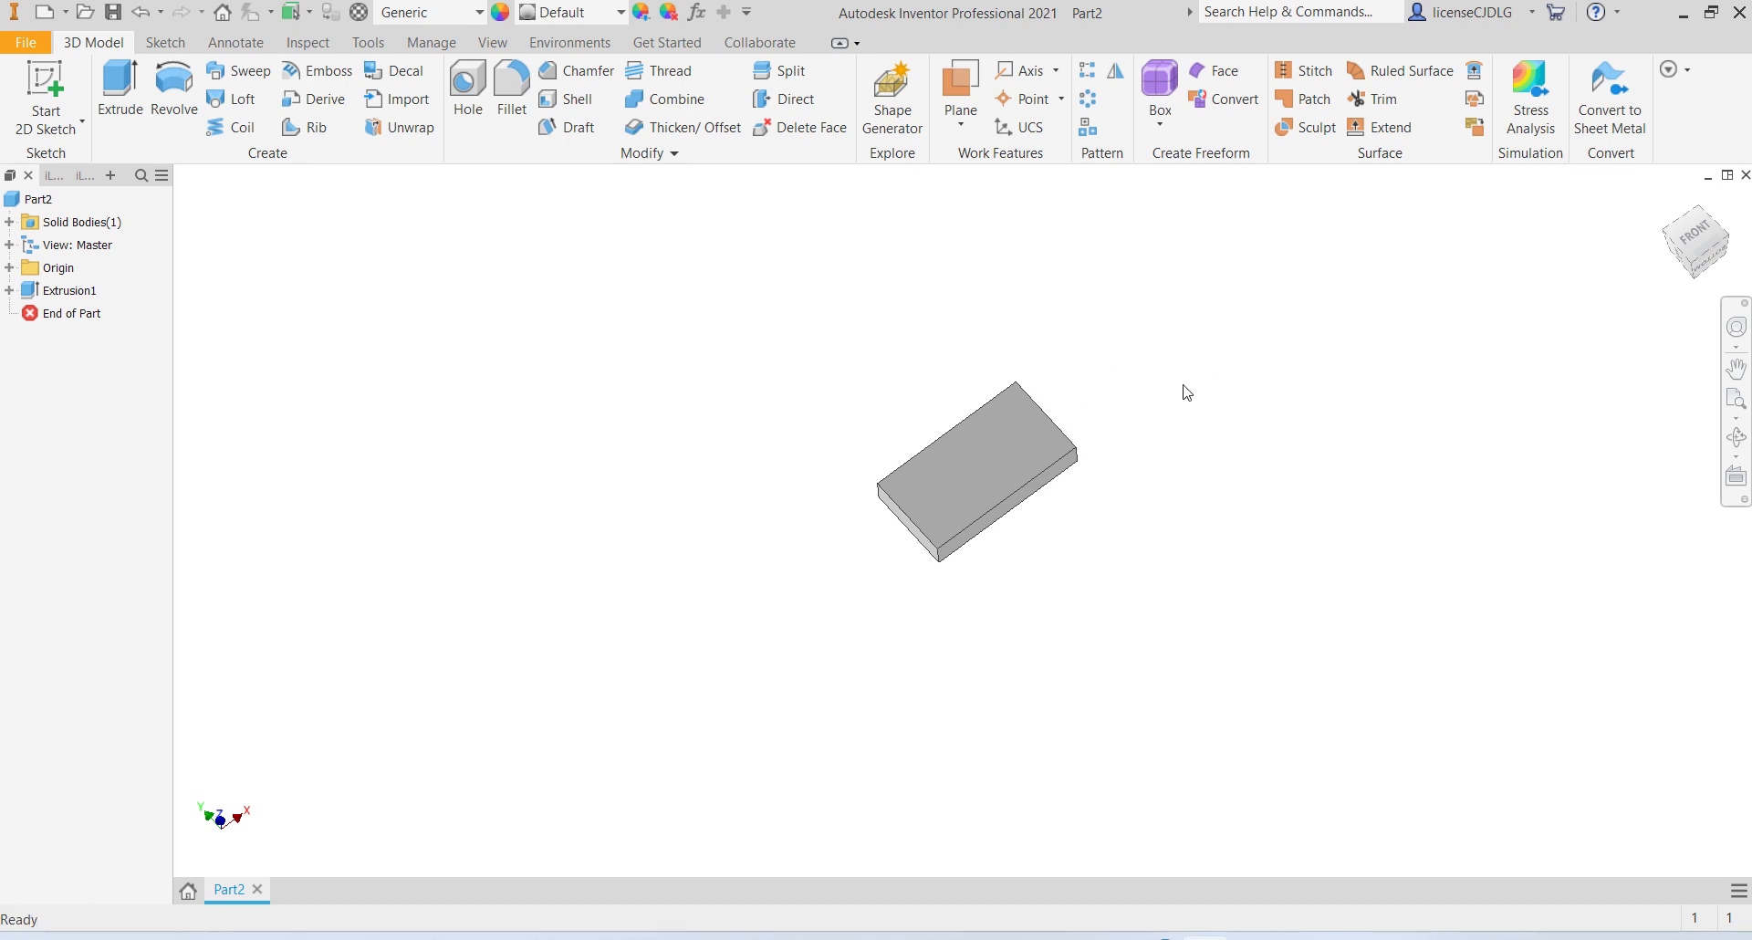
left_click_drag(1187, 393, 1149, 364)
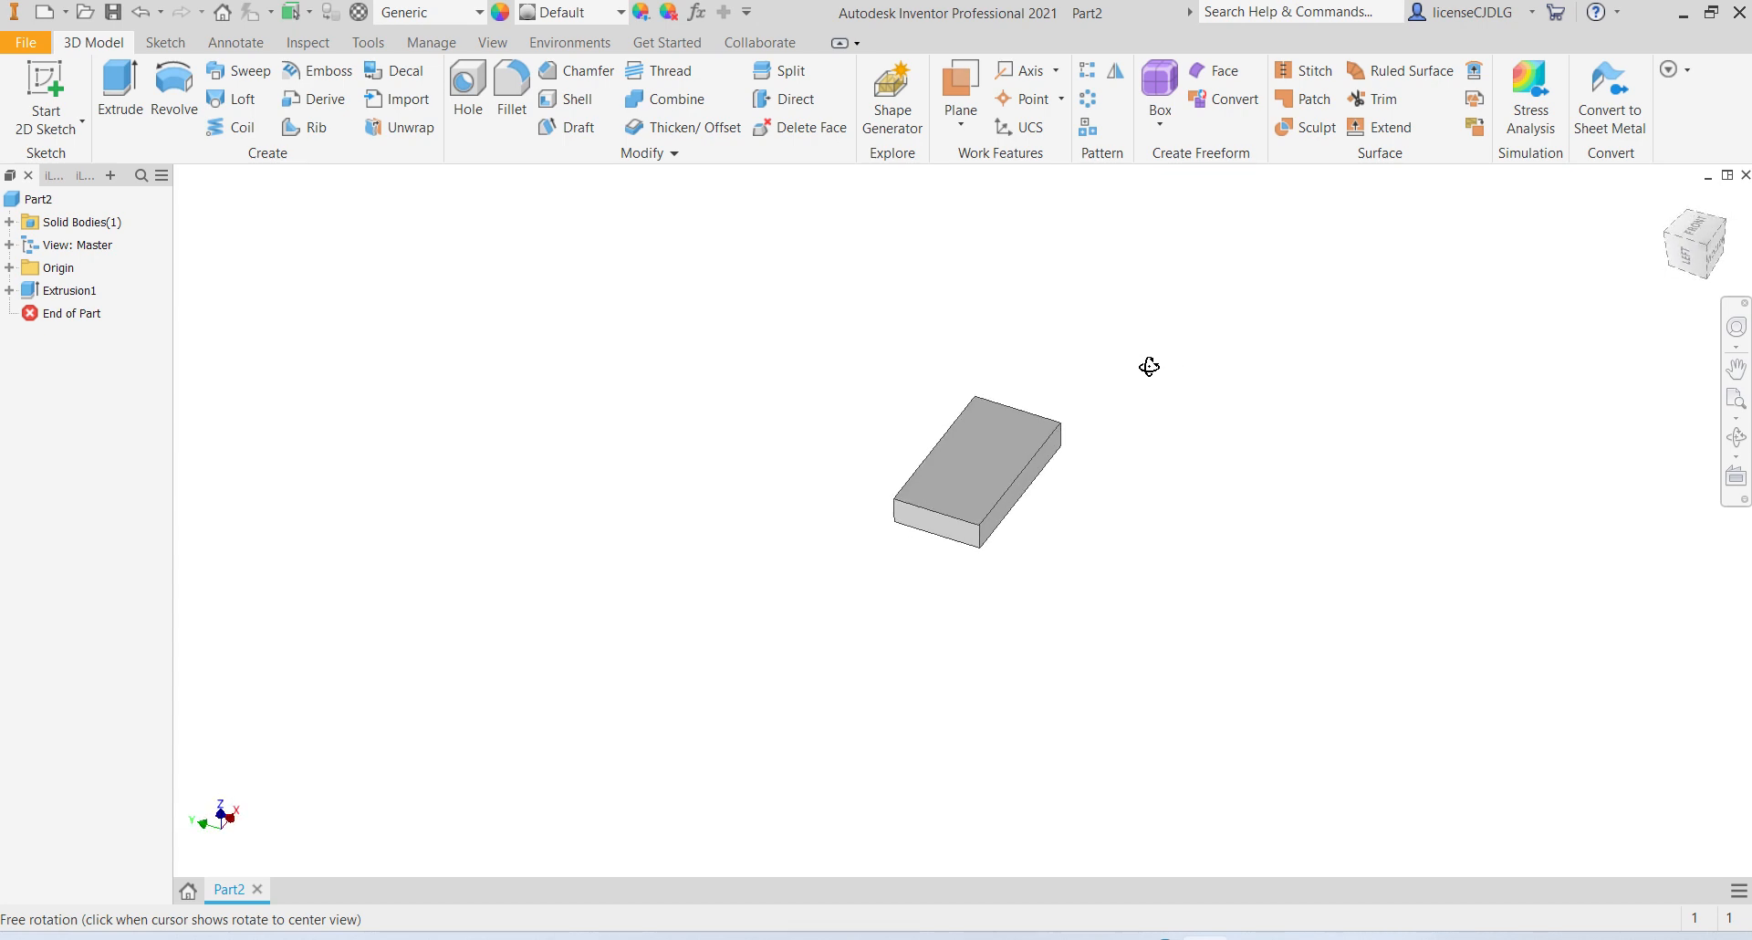
left_click(1707, 251)
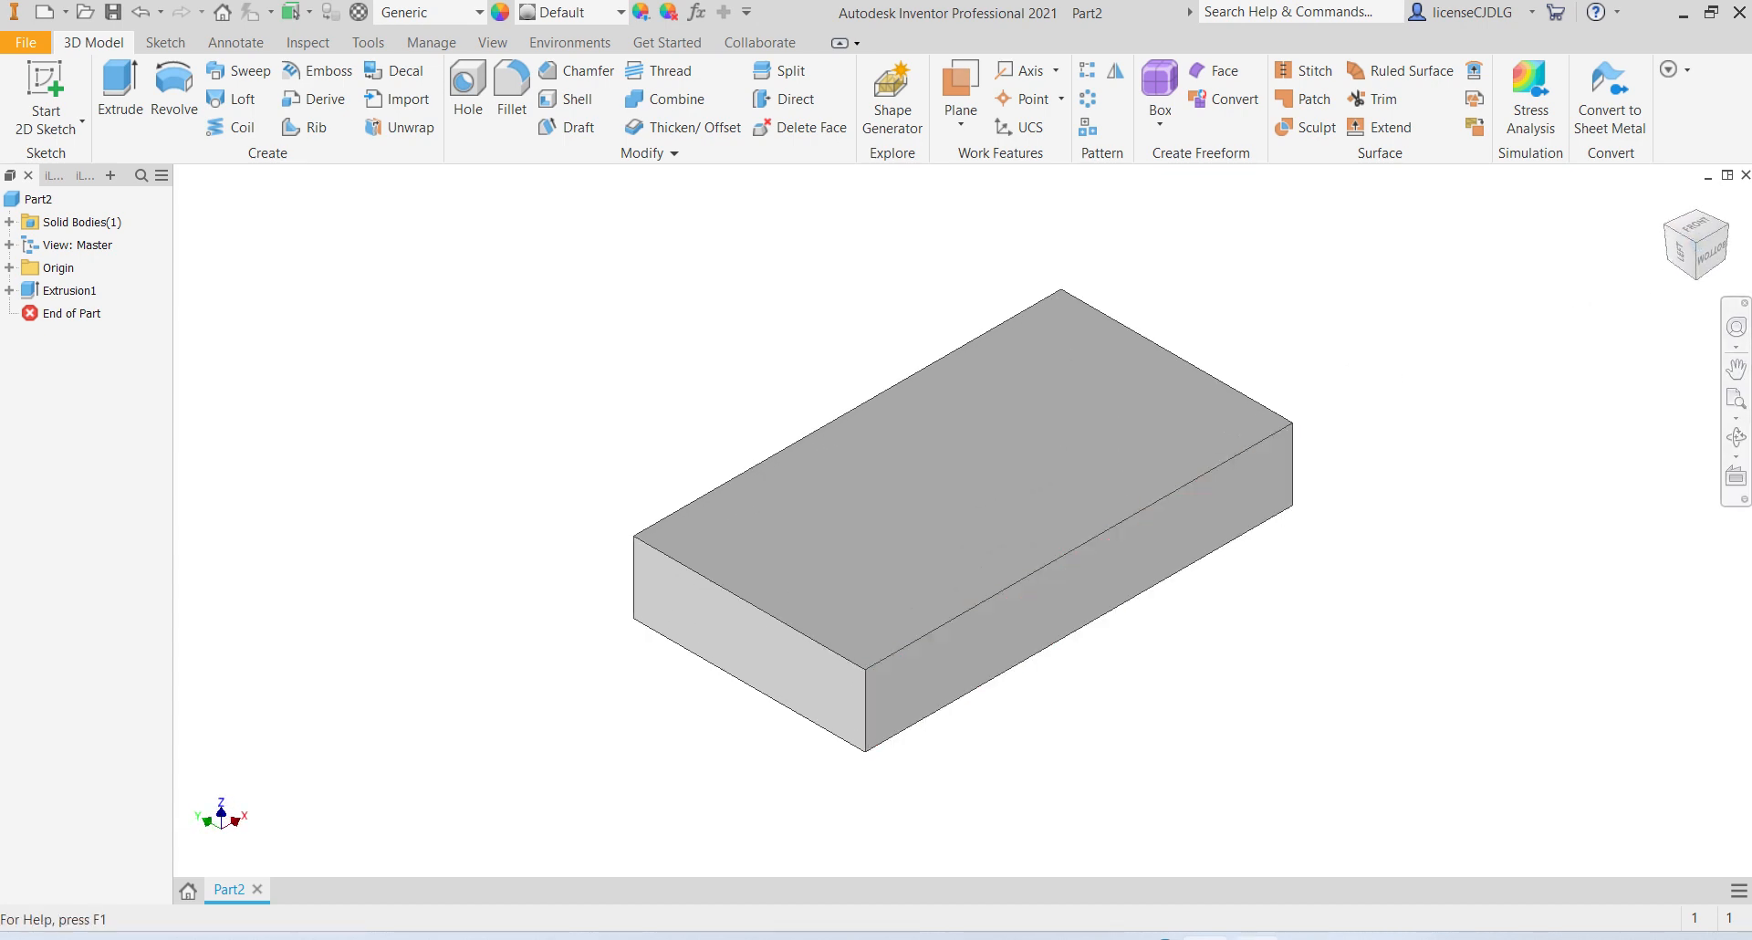
left_click(1256, 938)
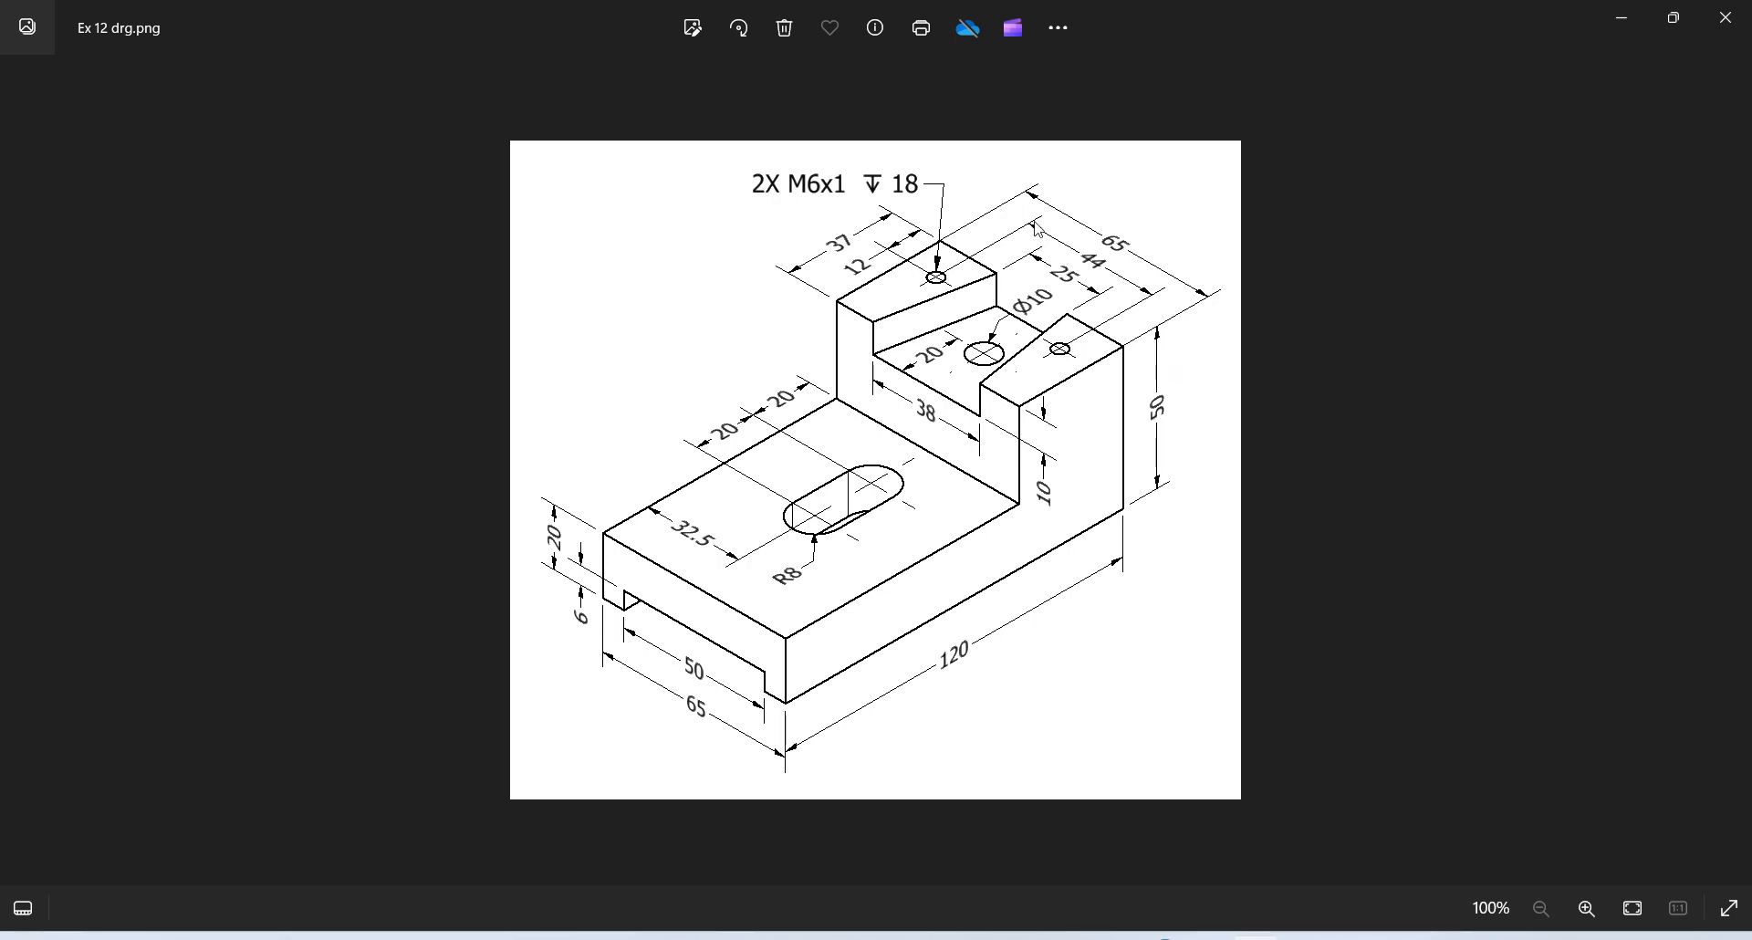
left_click(1204, 931)
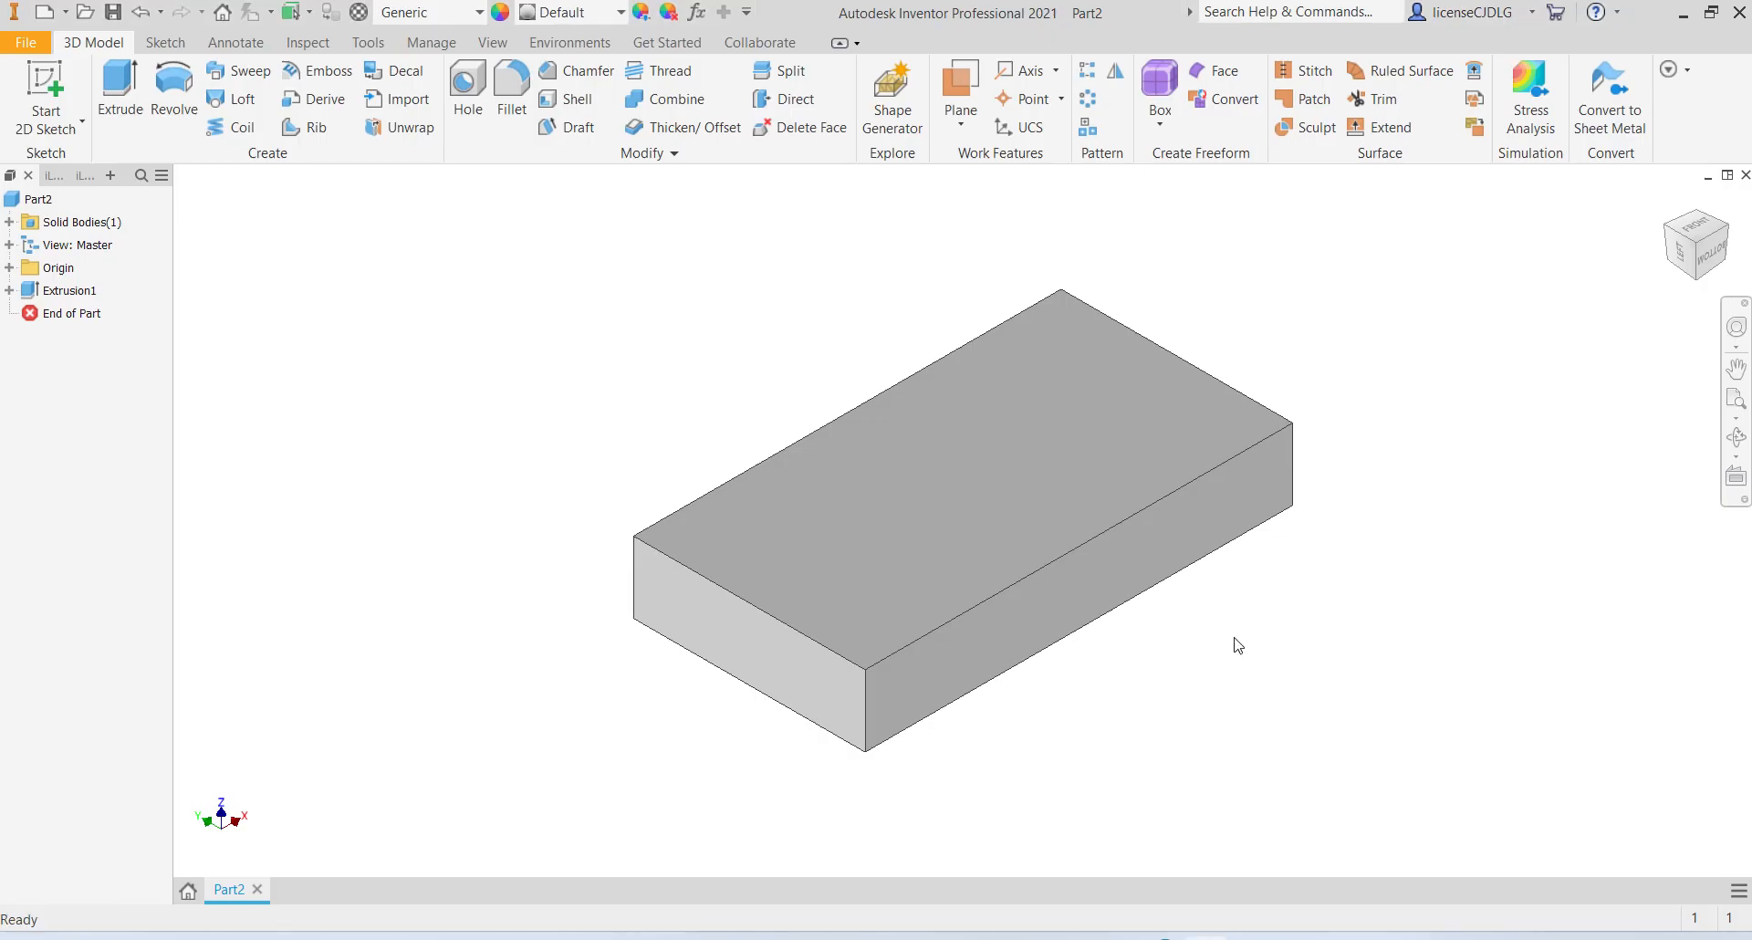
Step: Sketch on the block's large upper face a two-point rectangle about 35 mm long, spanning the full width at the far end
left_click(1121, 360)
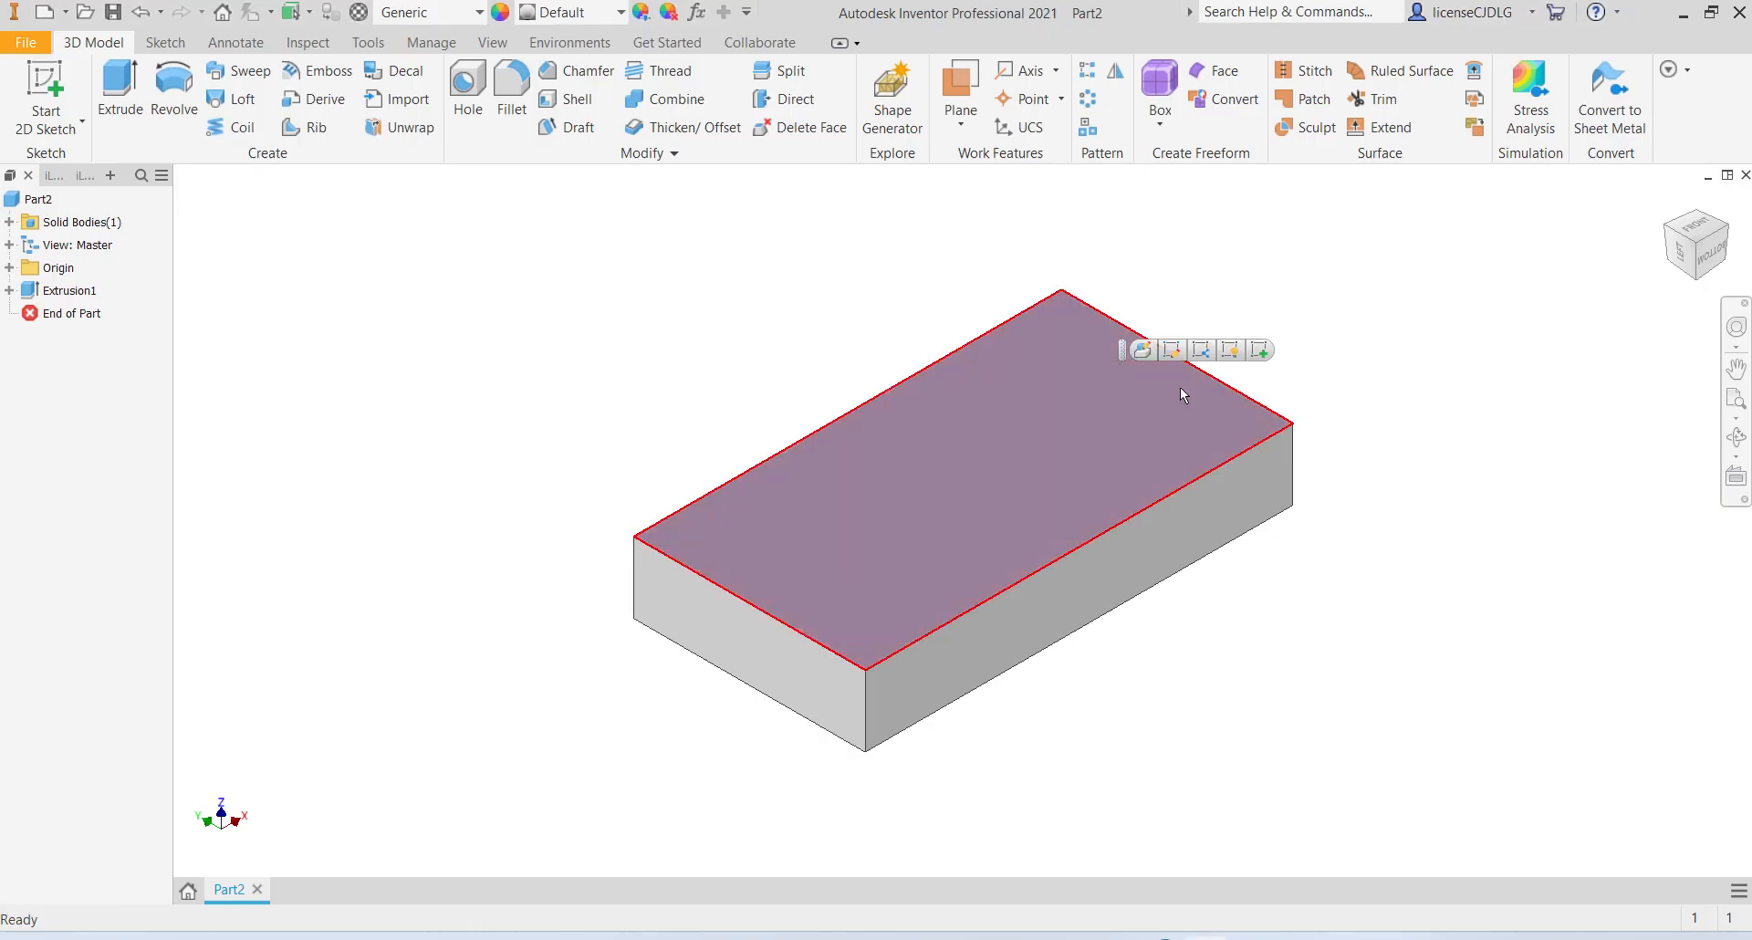
left_click(1260, 353)
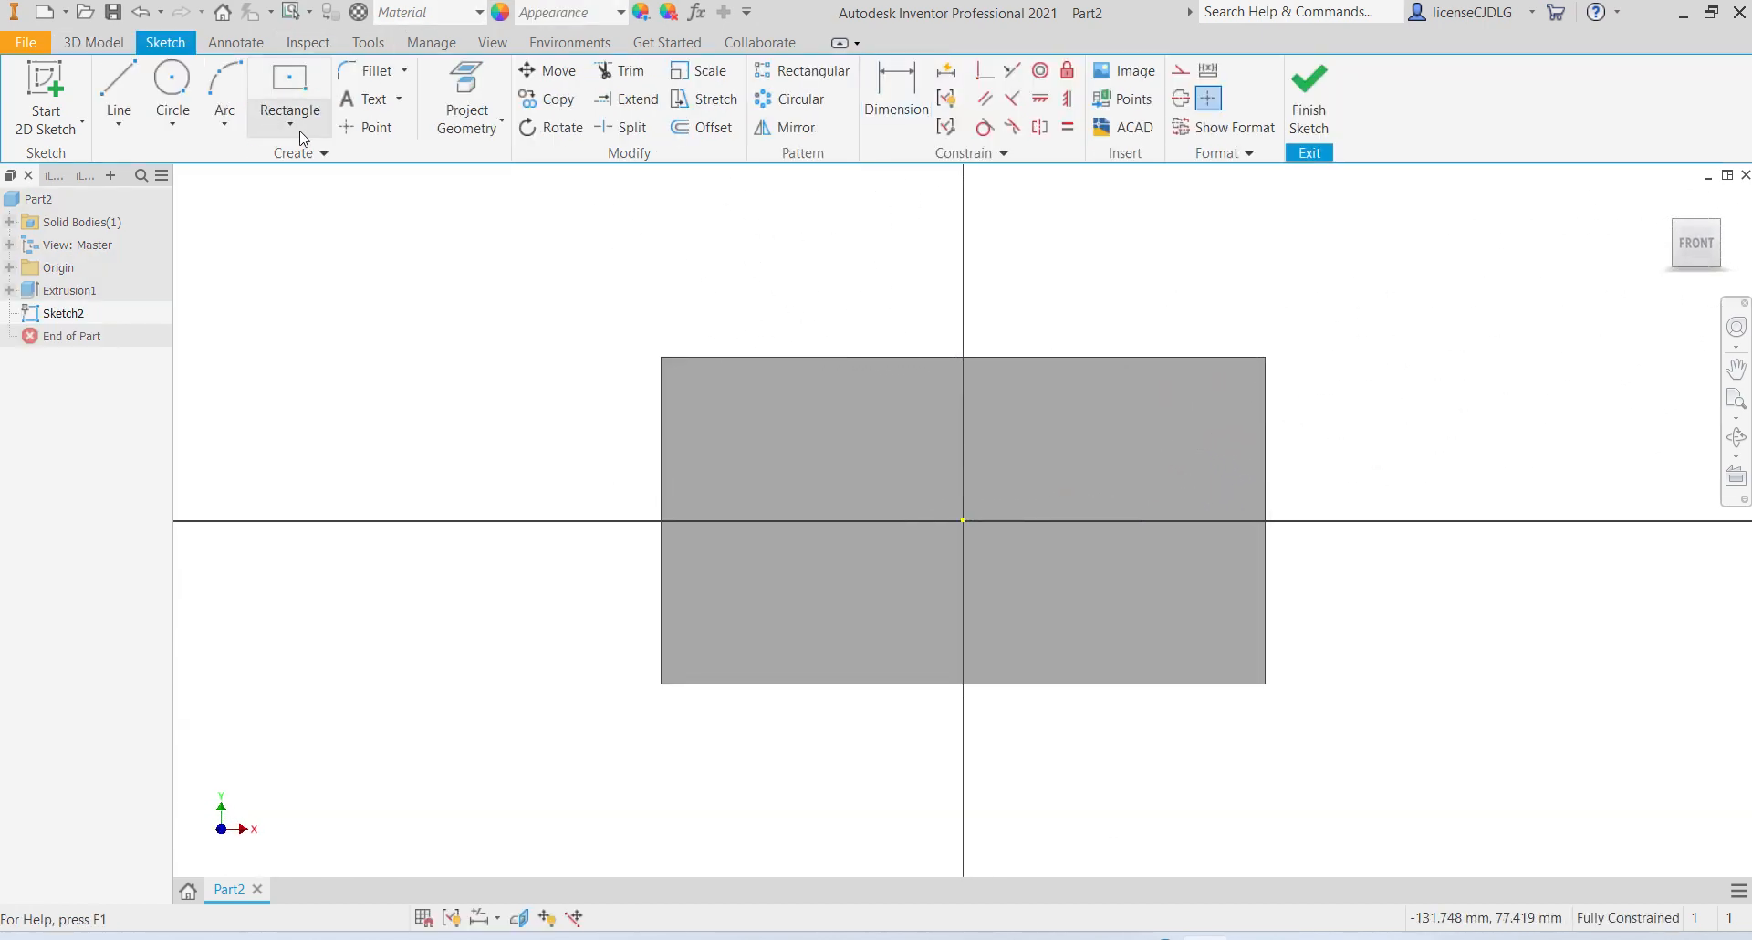
left_click(303, 138)
left_click(317, 166)
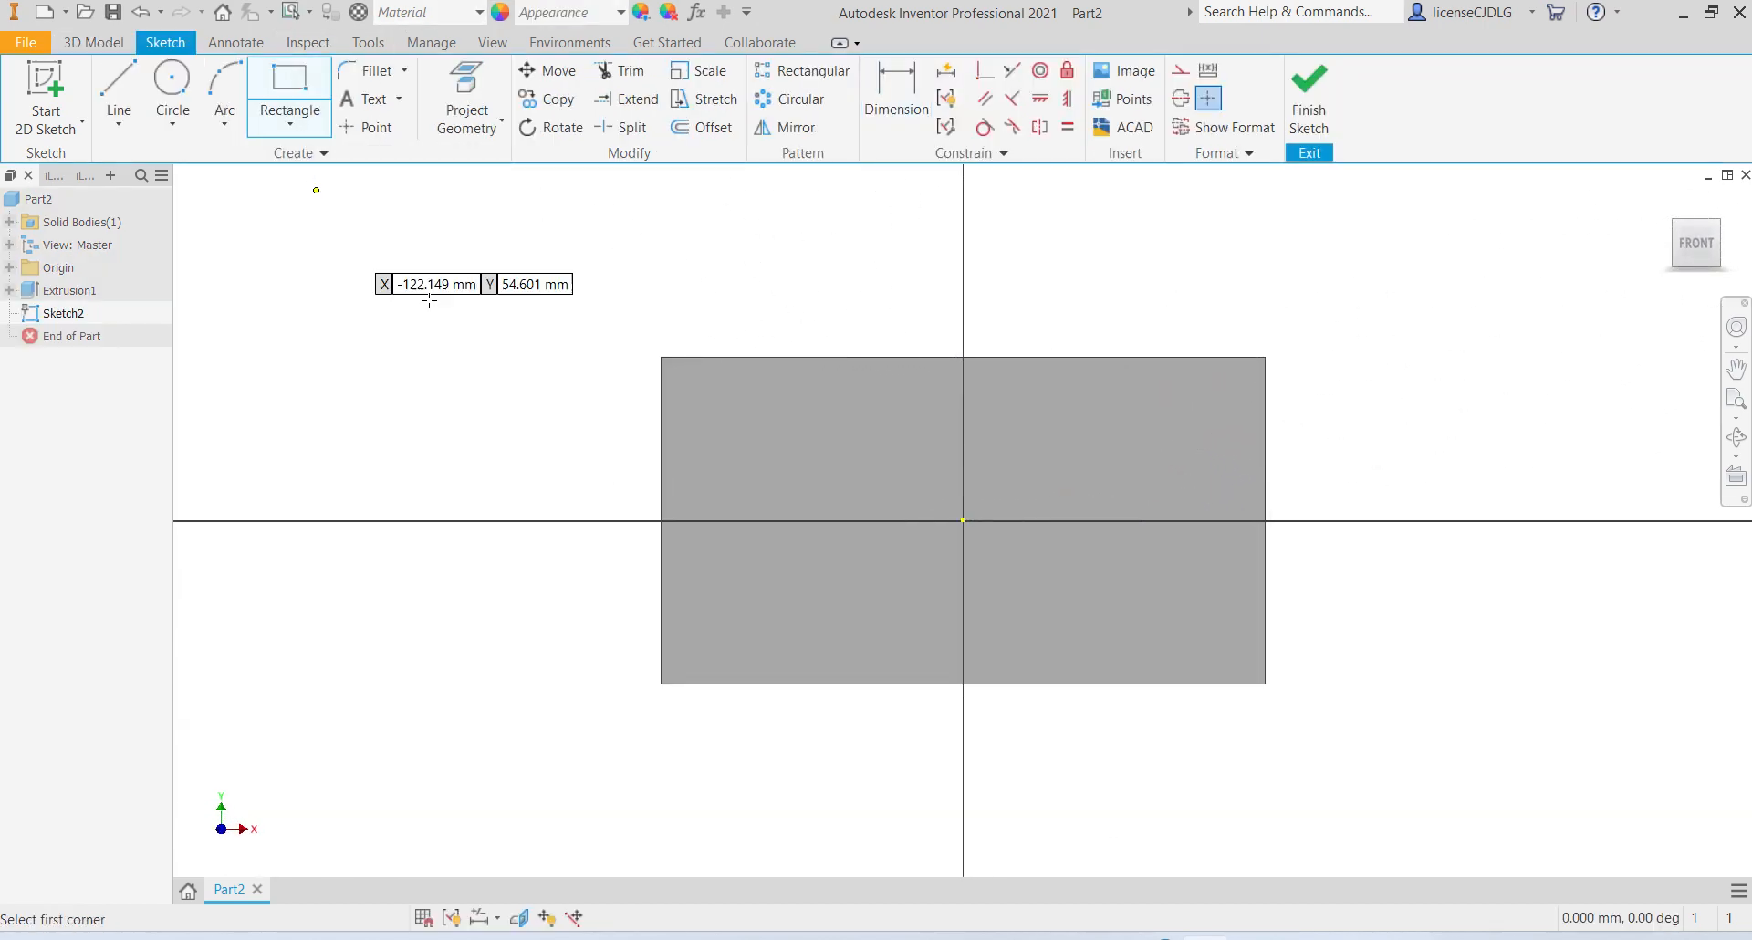
left_click(1266, 356)
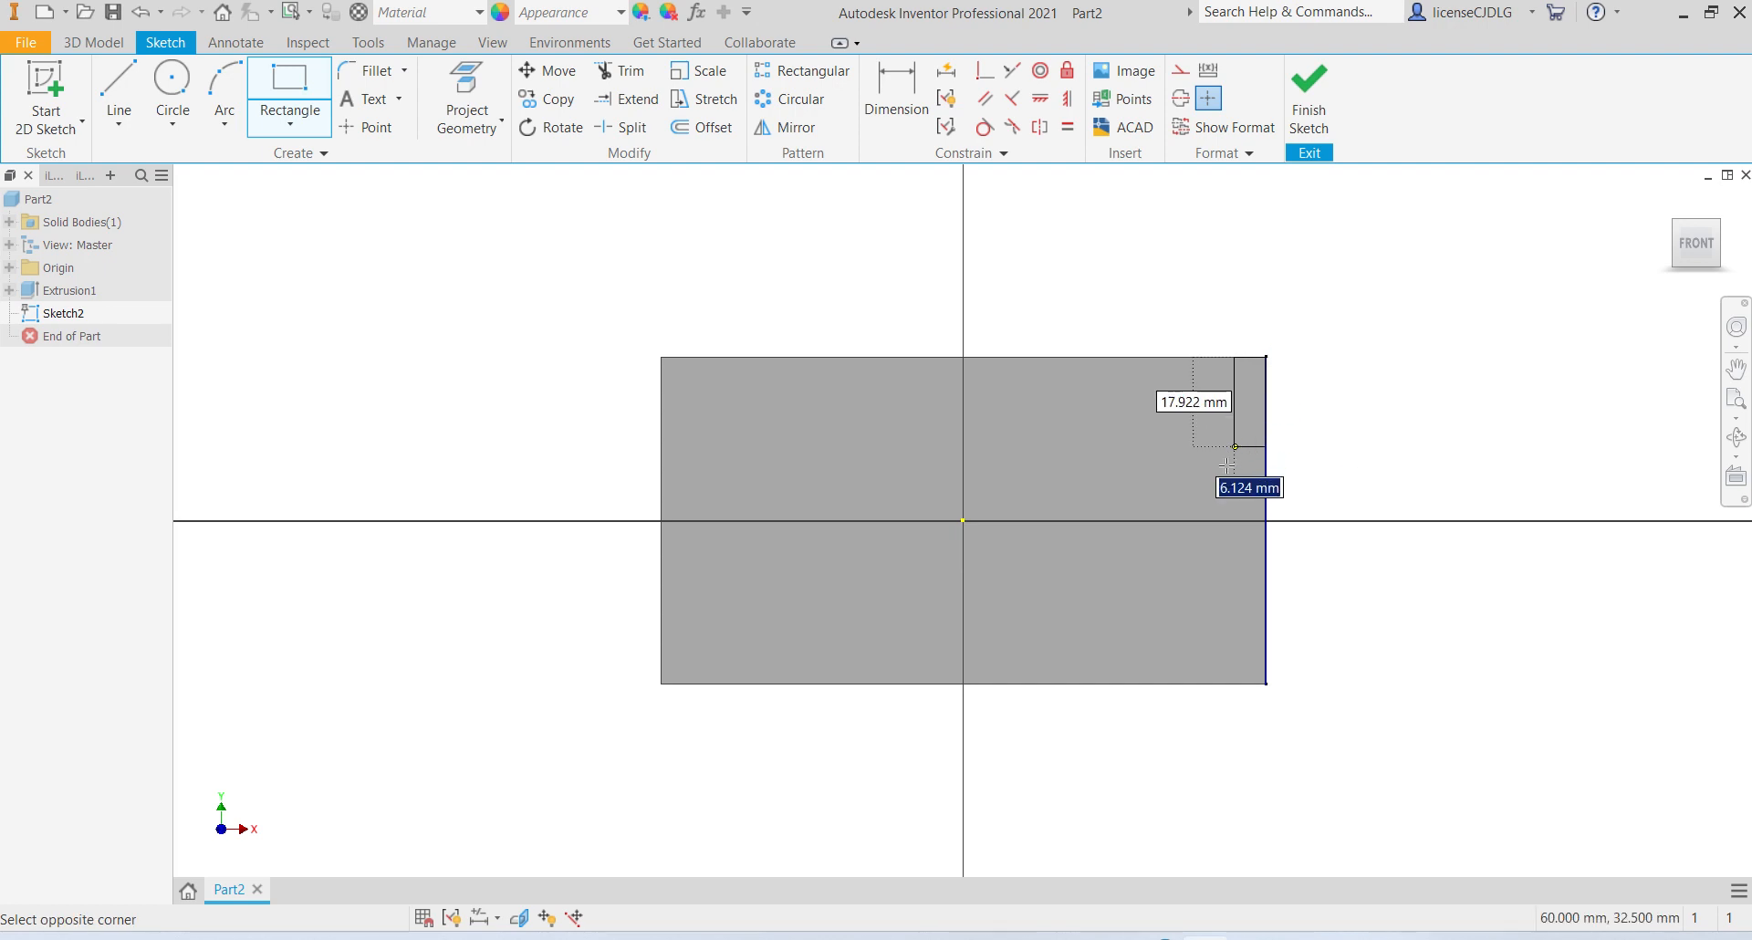
left_click(1088, 683)
Step: Dimension the end rectangle's length as 37 mm along the block and finish the sketch
key("d")
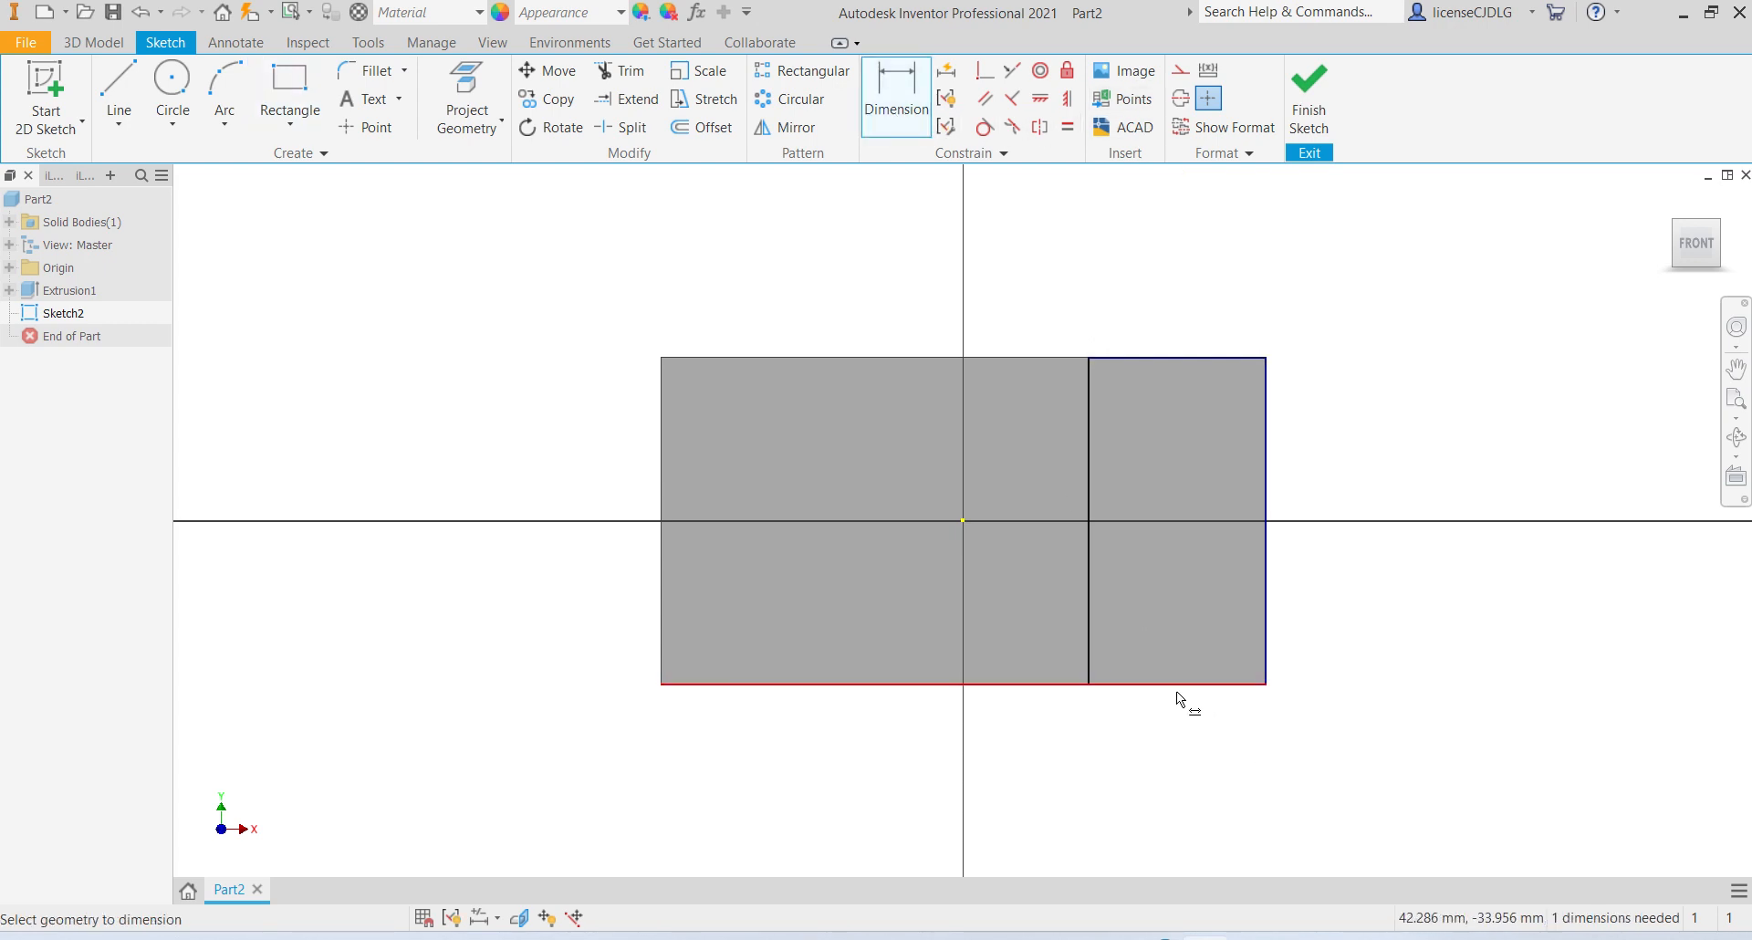
left_click(1086, 683)
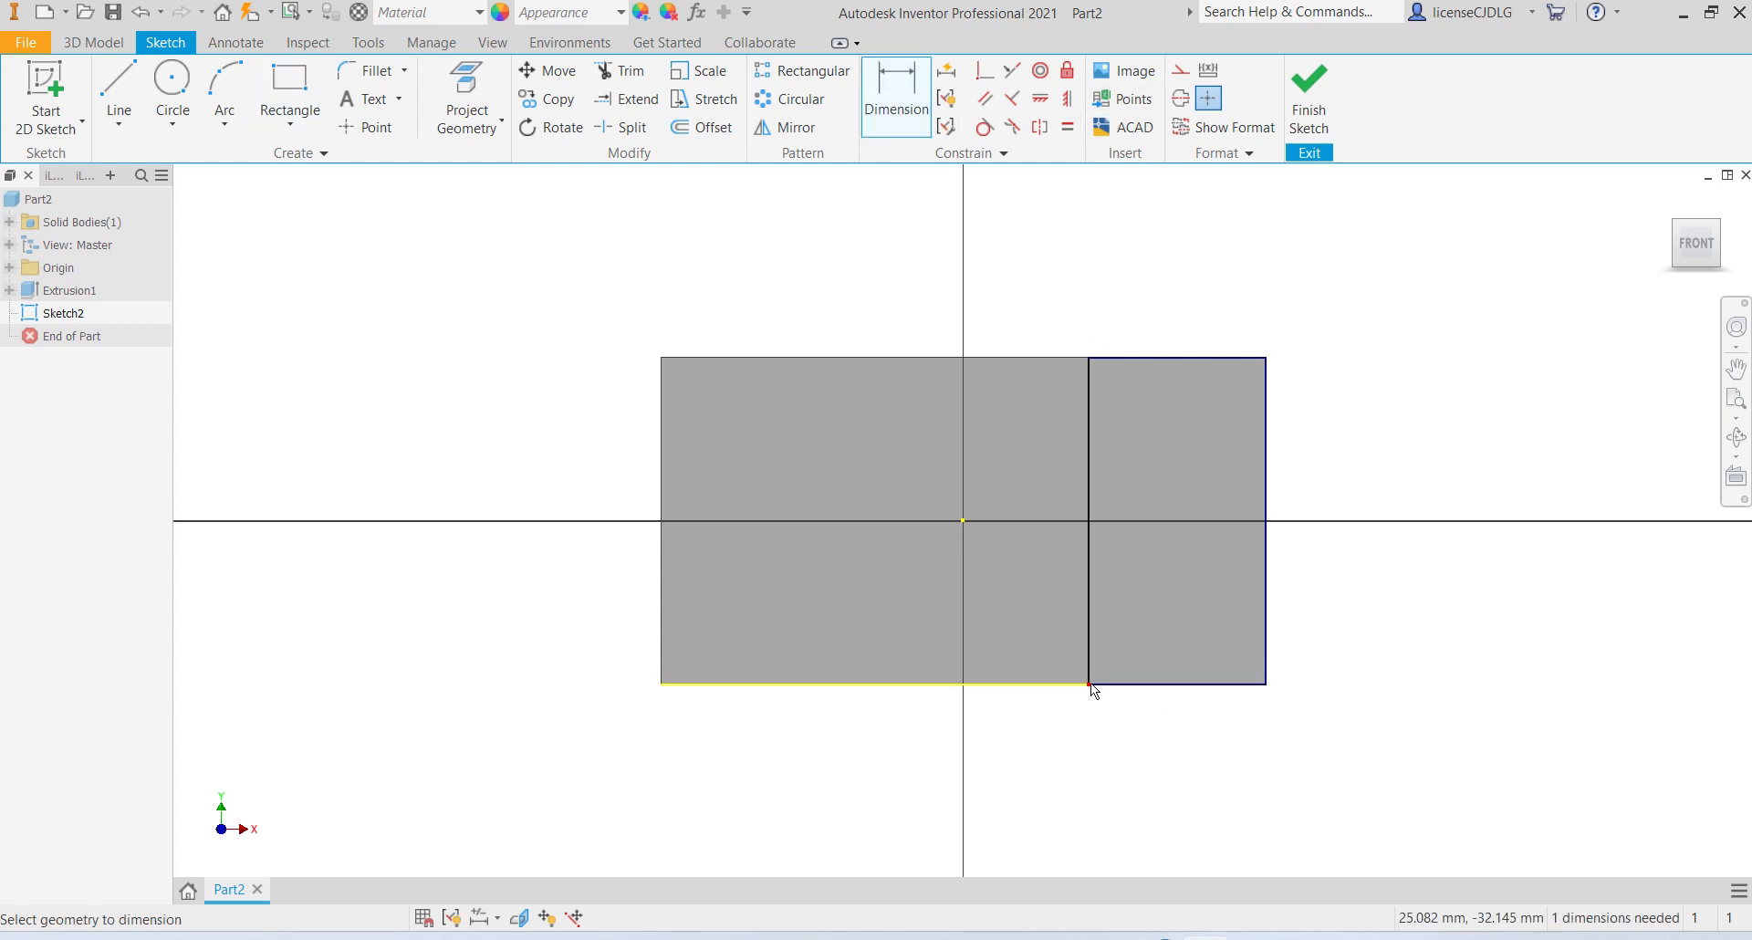
left_click(1261, 684)
left_click(1222, 753)
type("37")
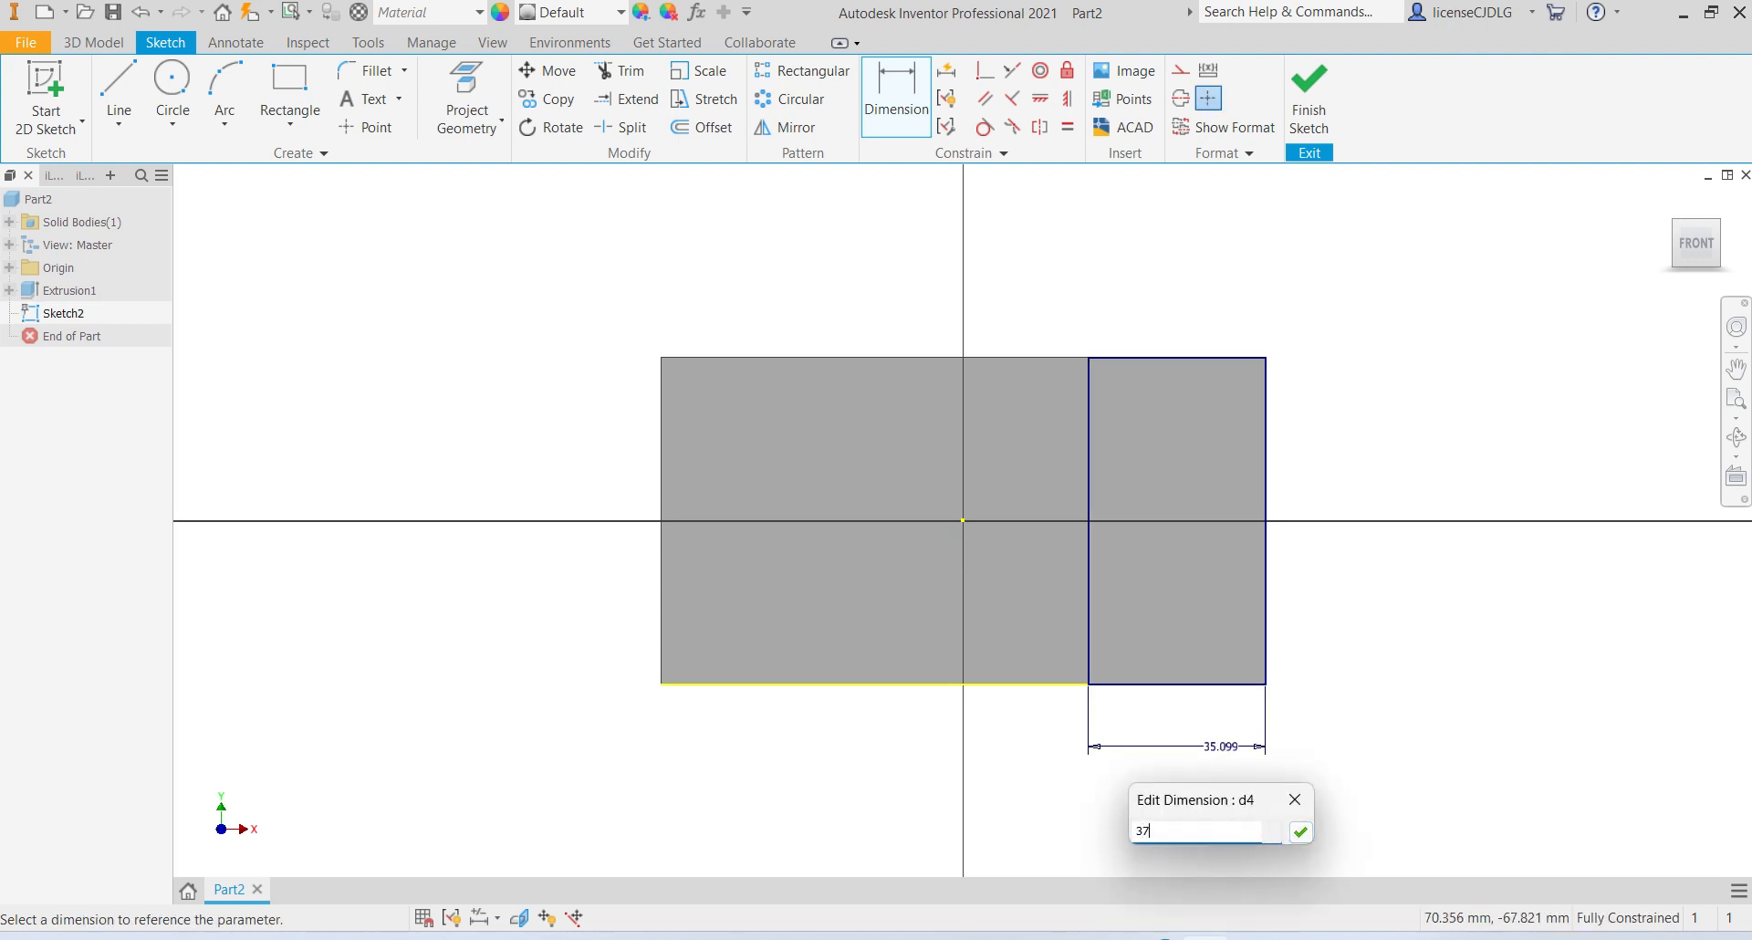
left_click(1300, 831)
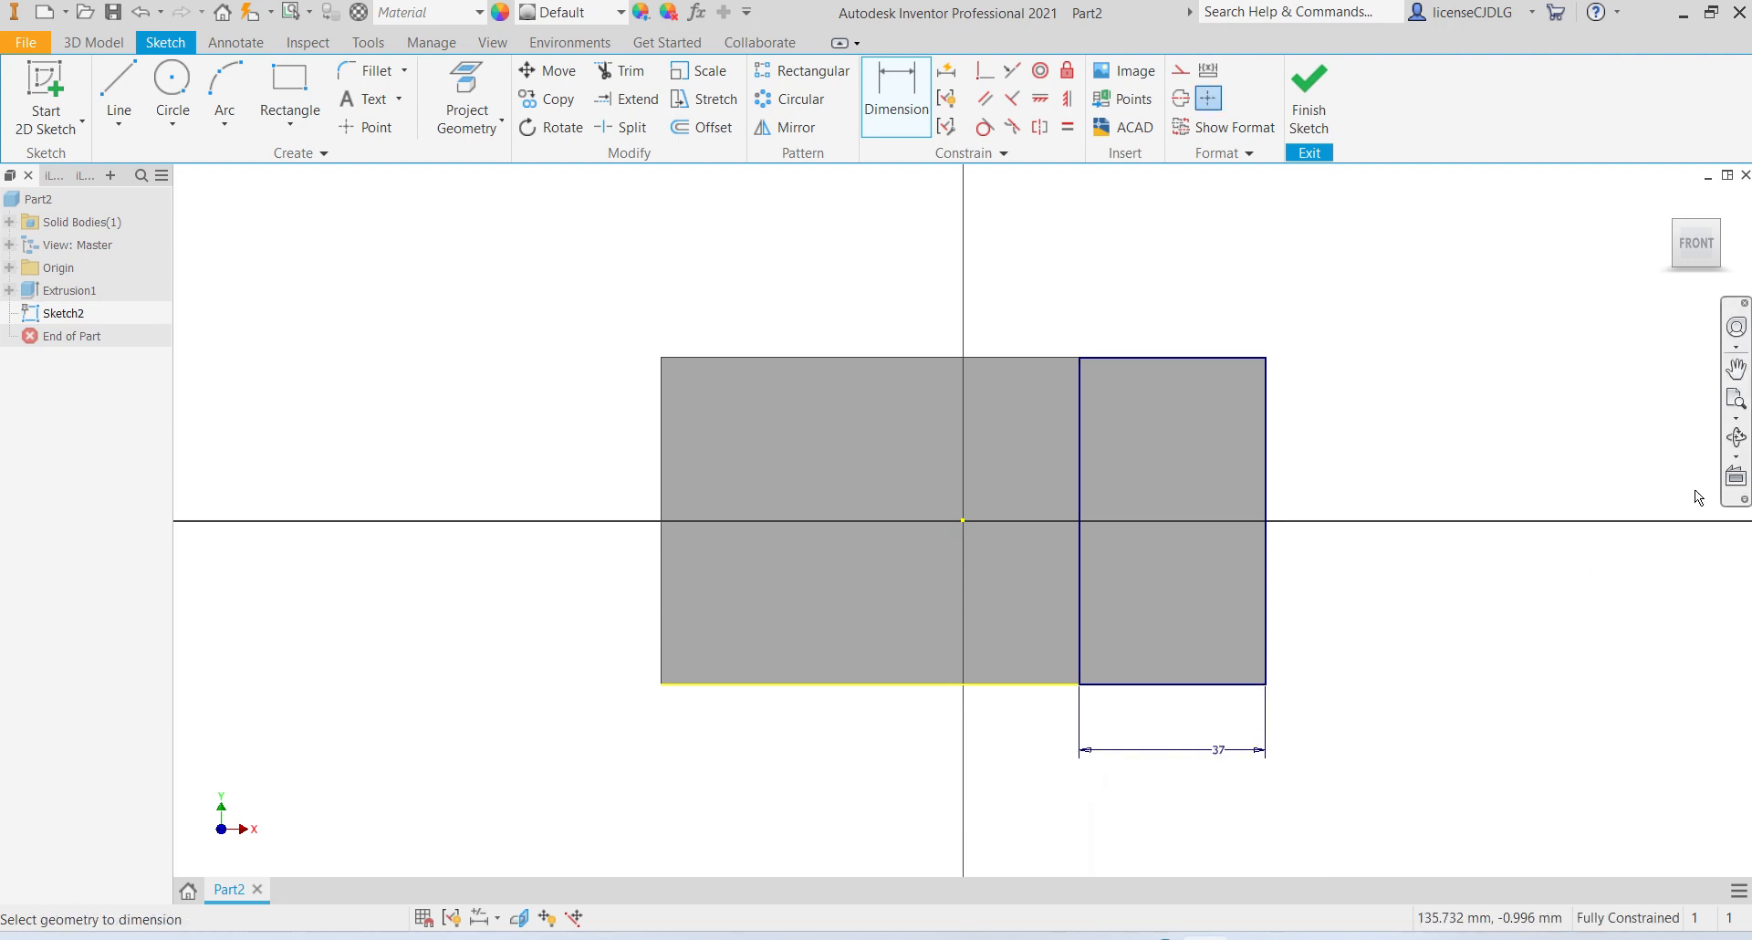
left_click(1308, 102)
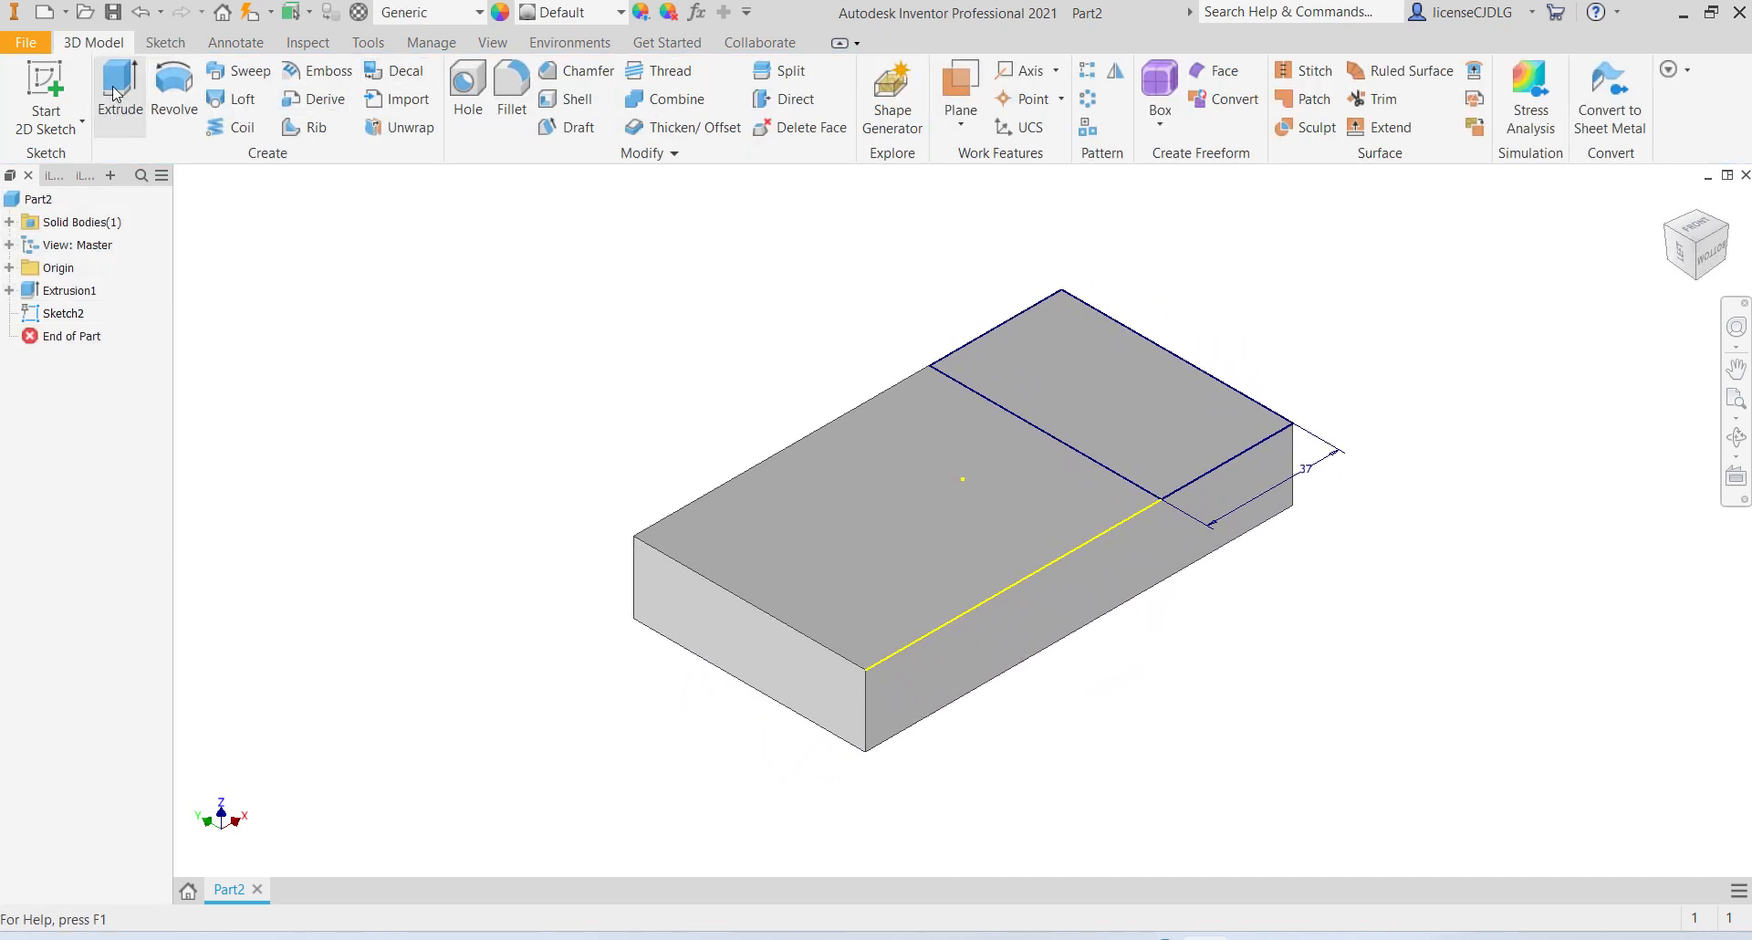
Step: Extrude the end rectangle 30 mm upward as a raised block joined to the base, and restore the isometric view
left_click(117, 95)
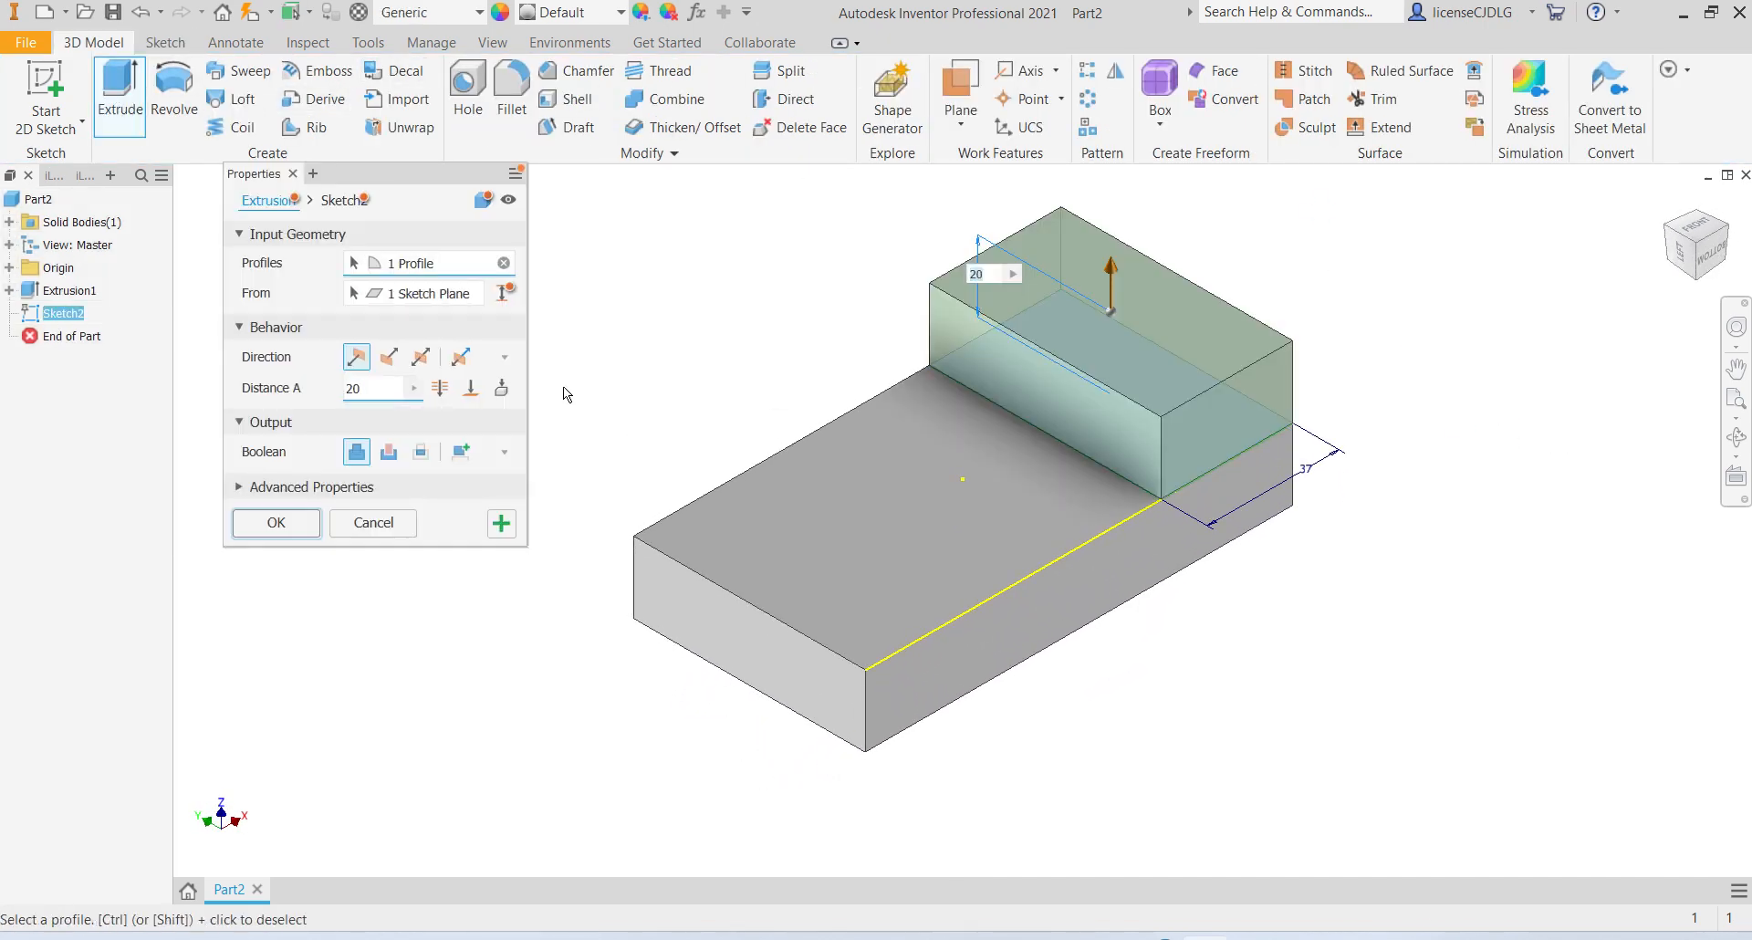
key("Return")
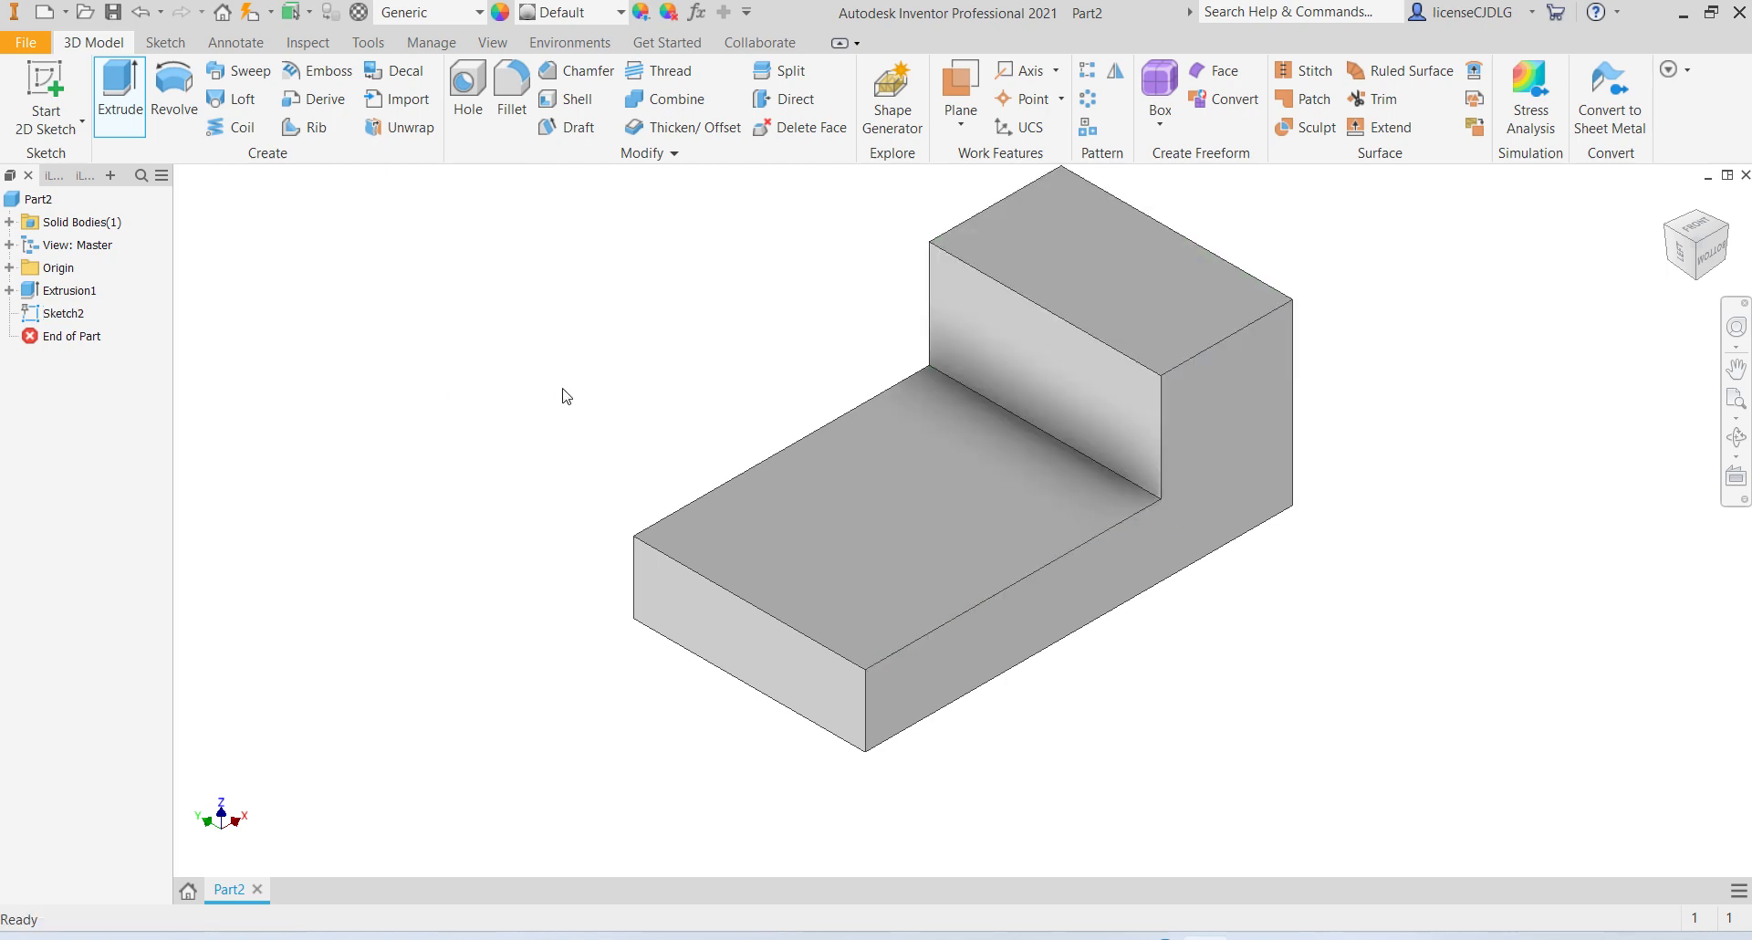
scroll(1230, 363, "up", 3)
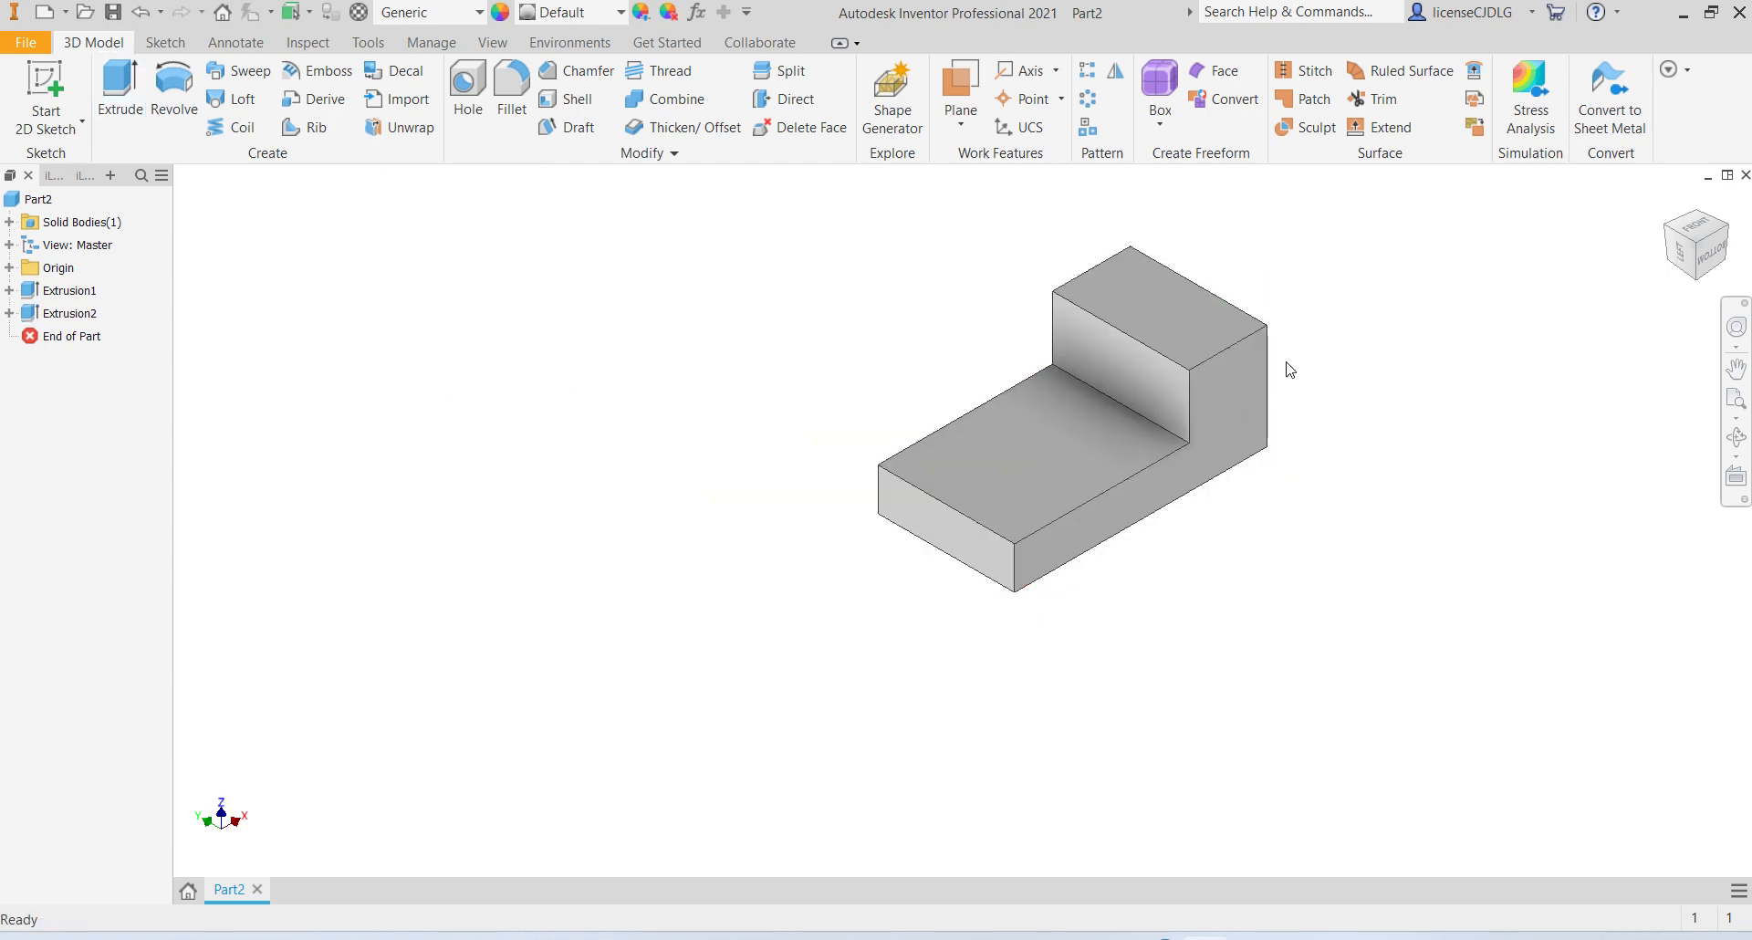
middle_click_drag(1284, 363, 1332, 348, "shift")
scroll(1250, 332, "down", 3)
scroll(1211, 334, "up", 2)
middle_click_drag(1244, 415, 1291, 388, "shift")
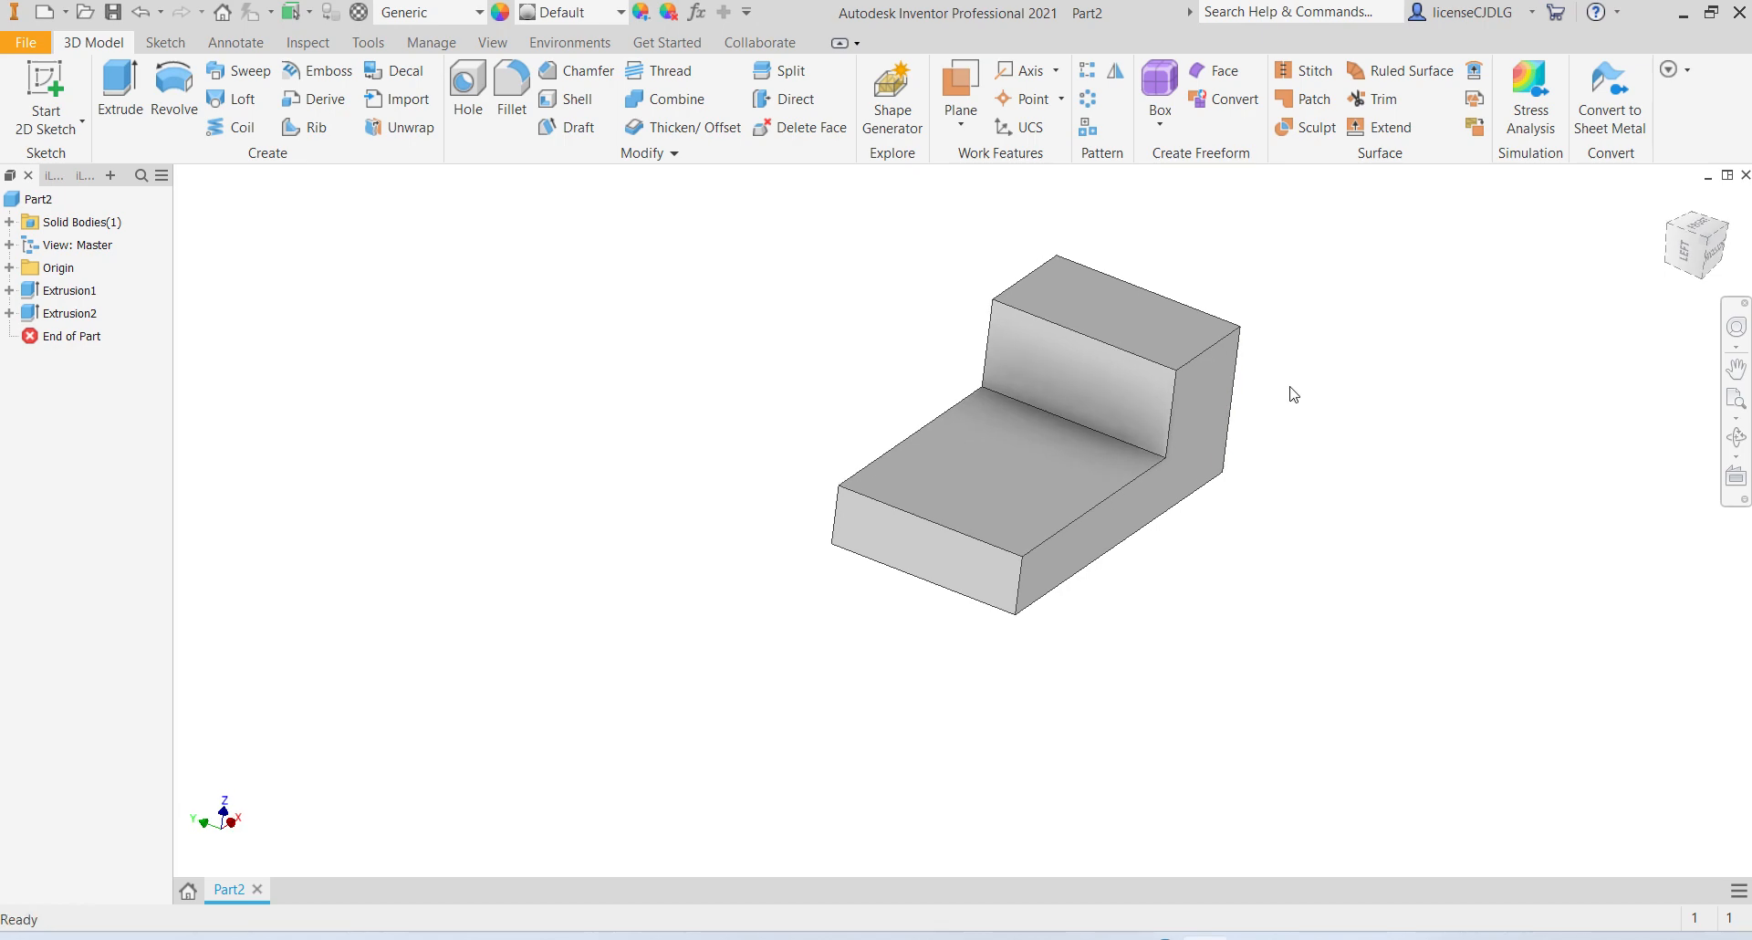
left_click(1714, 251)
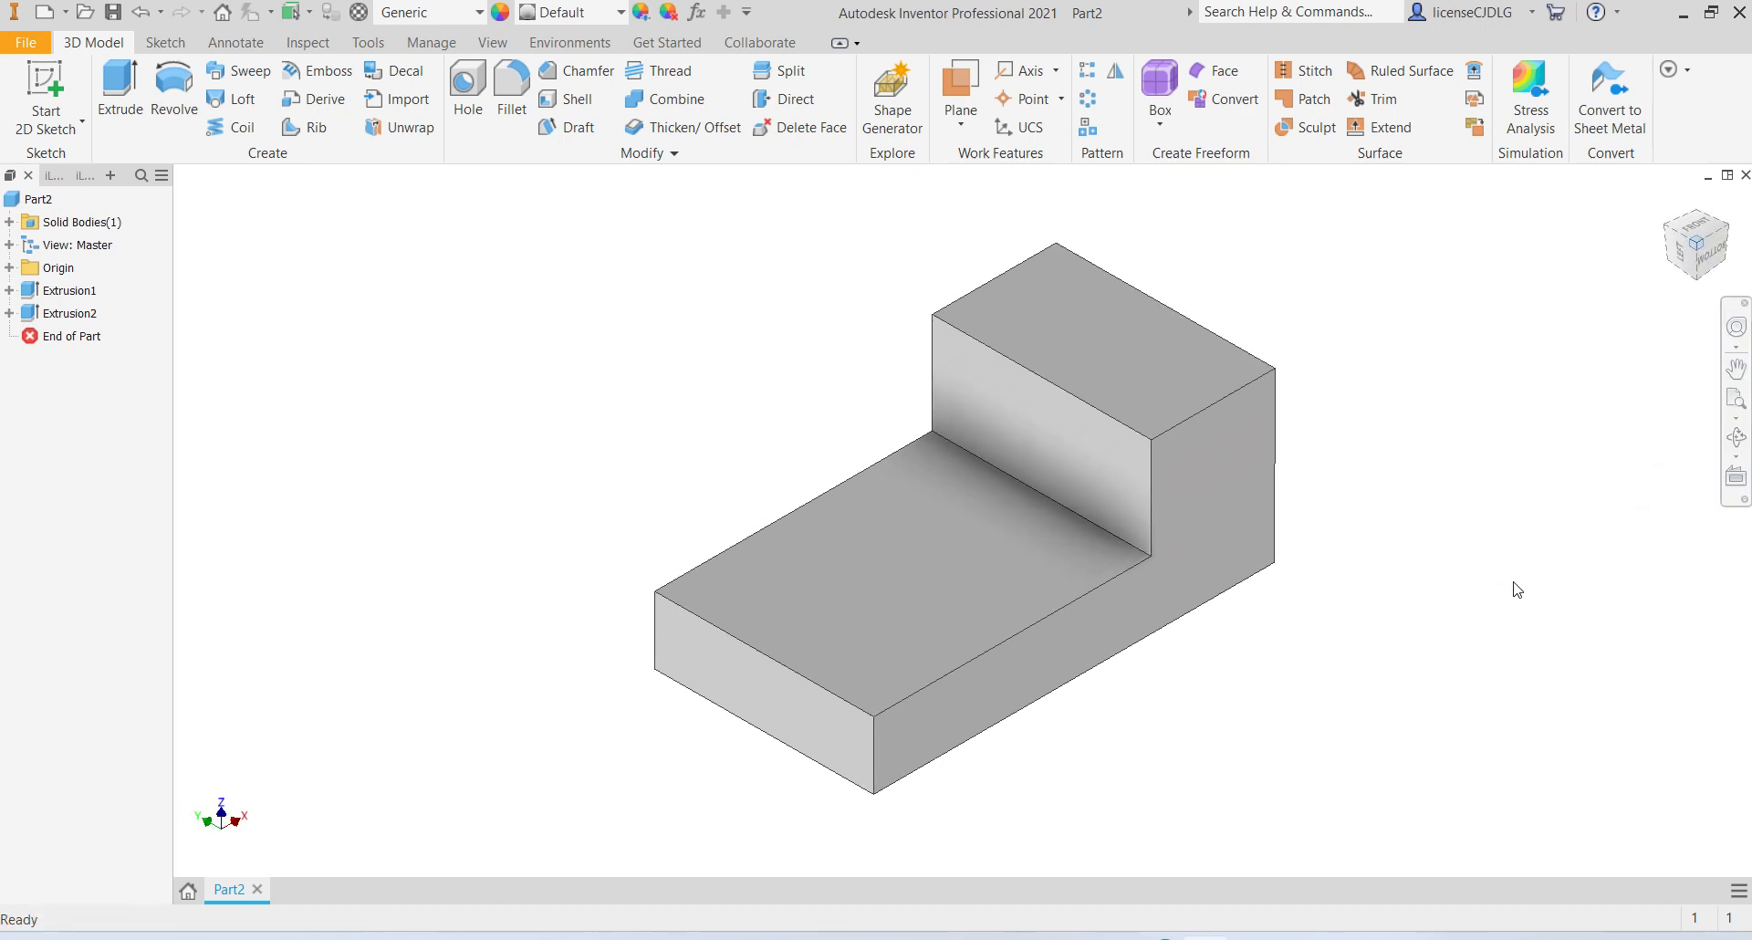
Step: Switch to the reference drawing Ex 12 drg.png in a smaller window beside the model to read the underside channel's dimensions
key("alt+Tab")
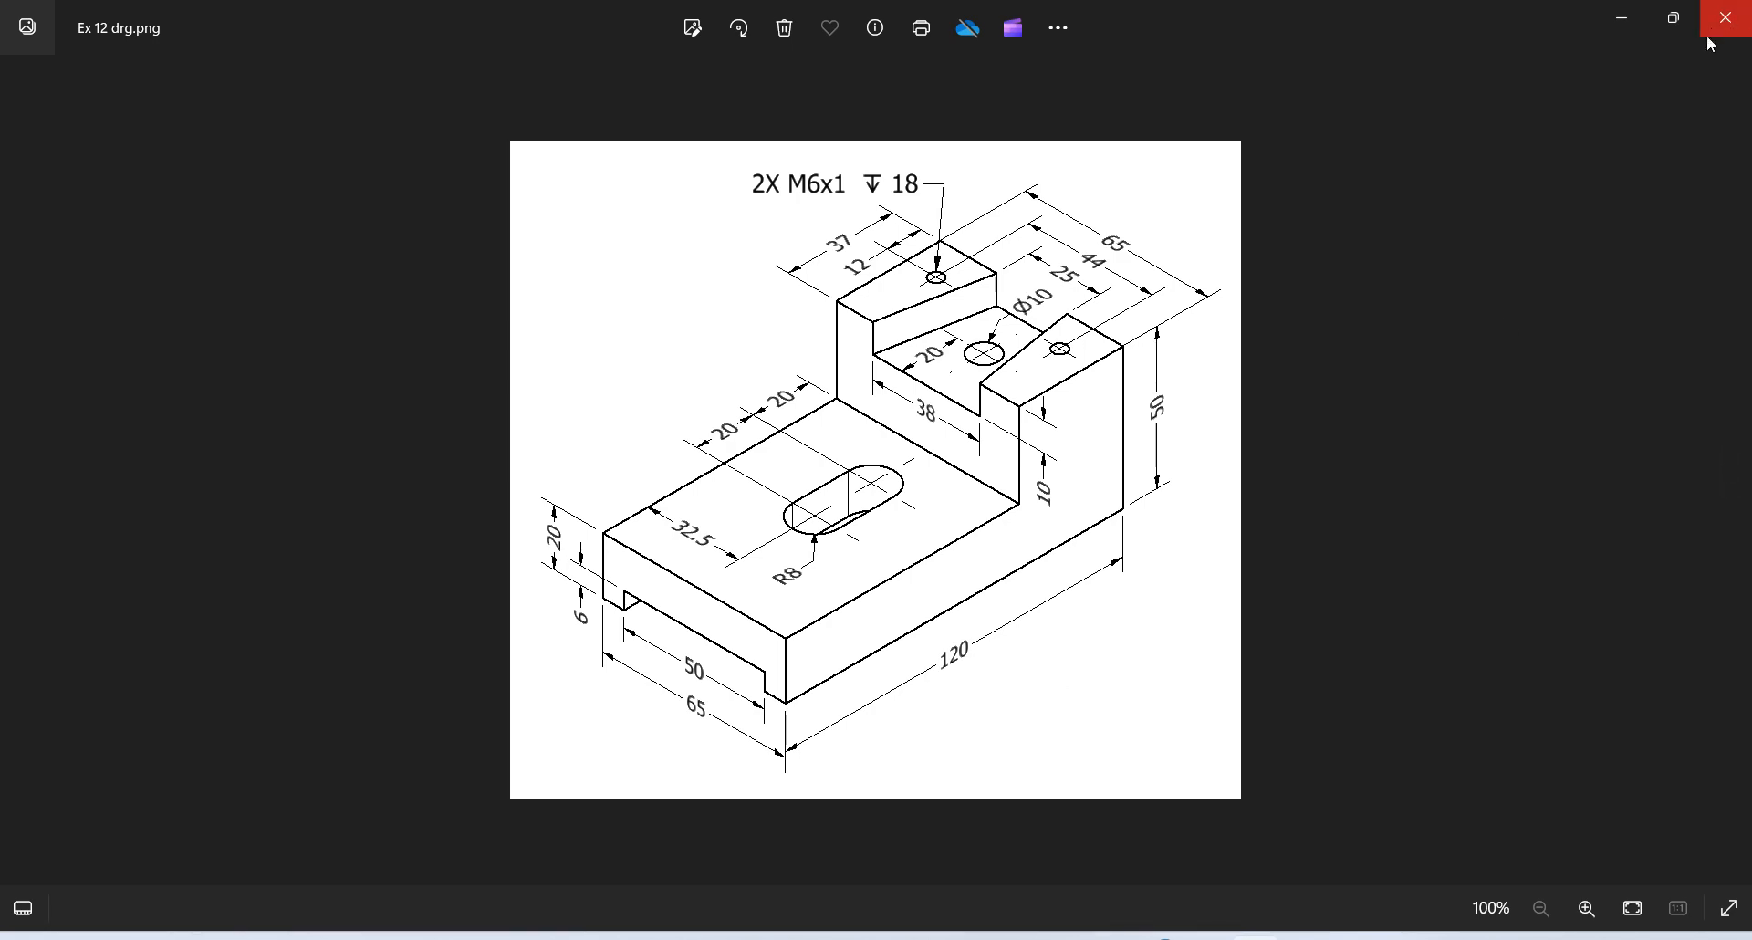
left_click(1675, 22)
left_click_drag(1124, 95, 1401, 96)
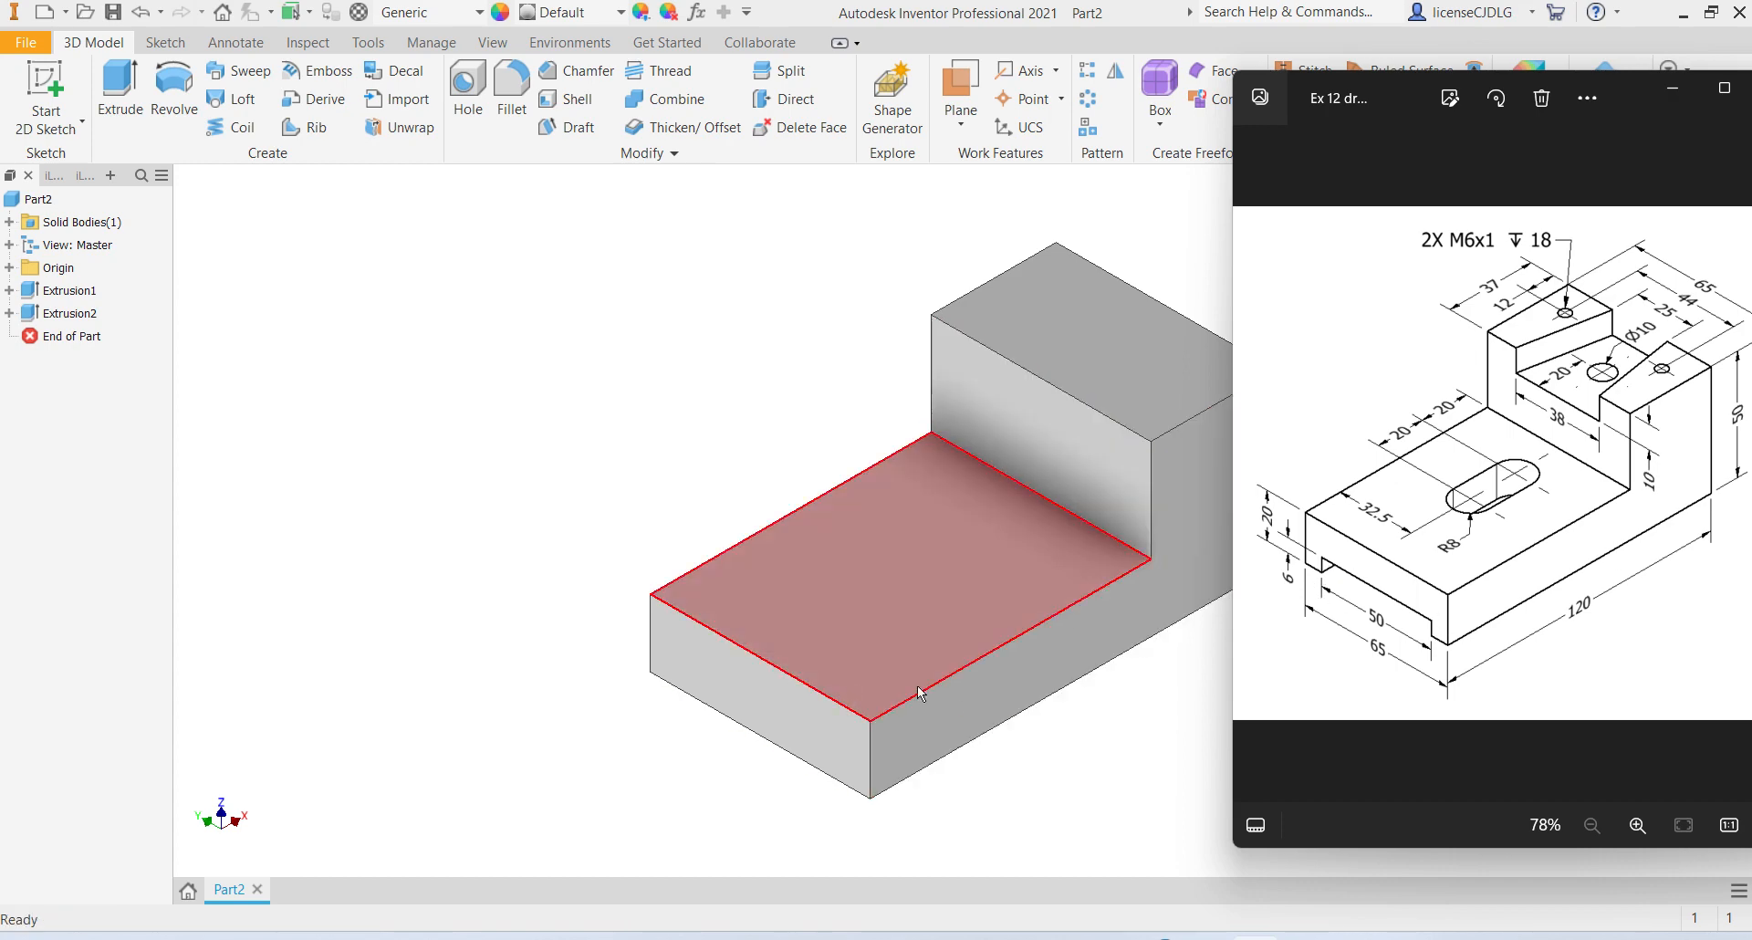
Step: Sketch on the base's low end face a two-point rectangle about 51 by 7 mm, rising from the bottom edge
left_click(781, 710)
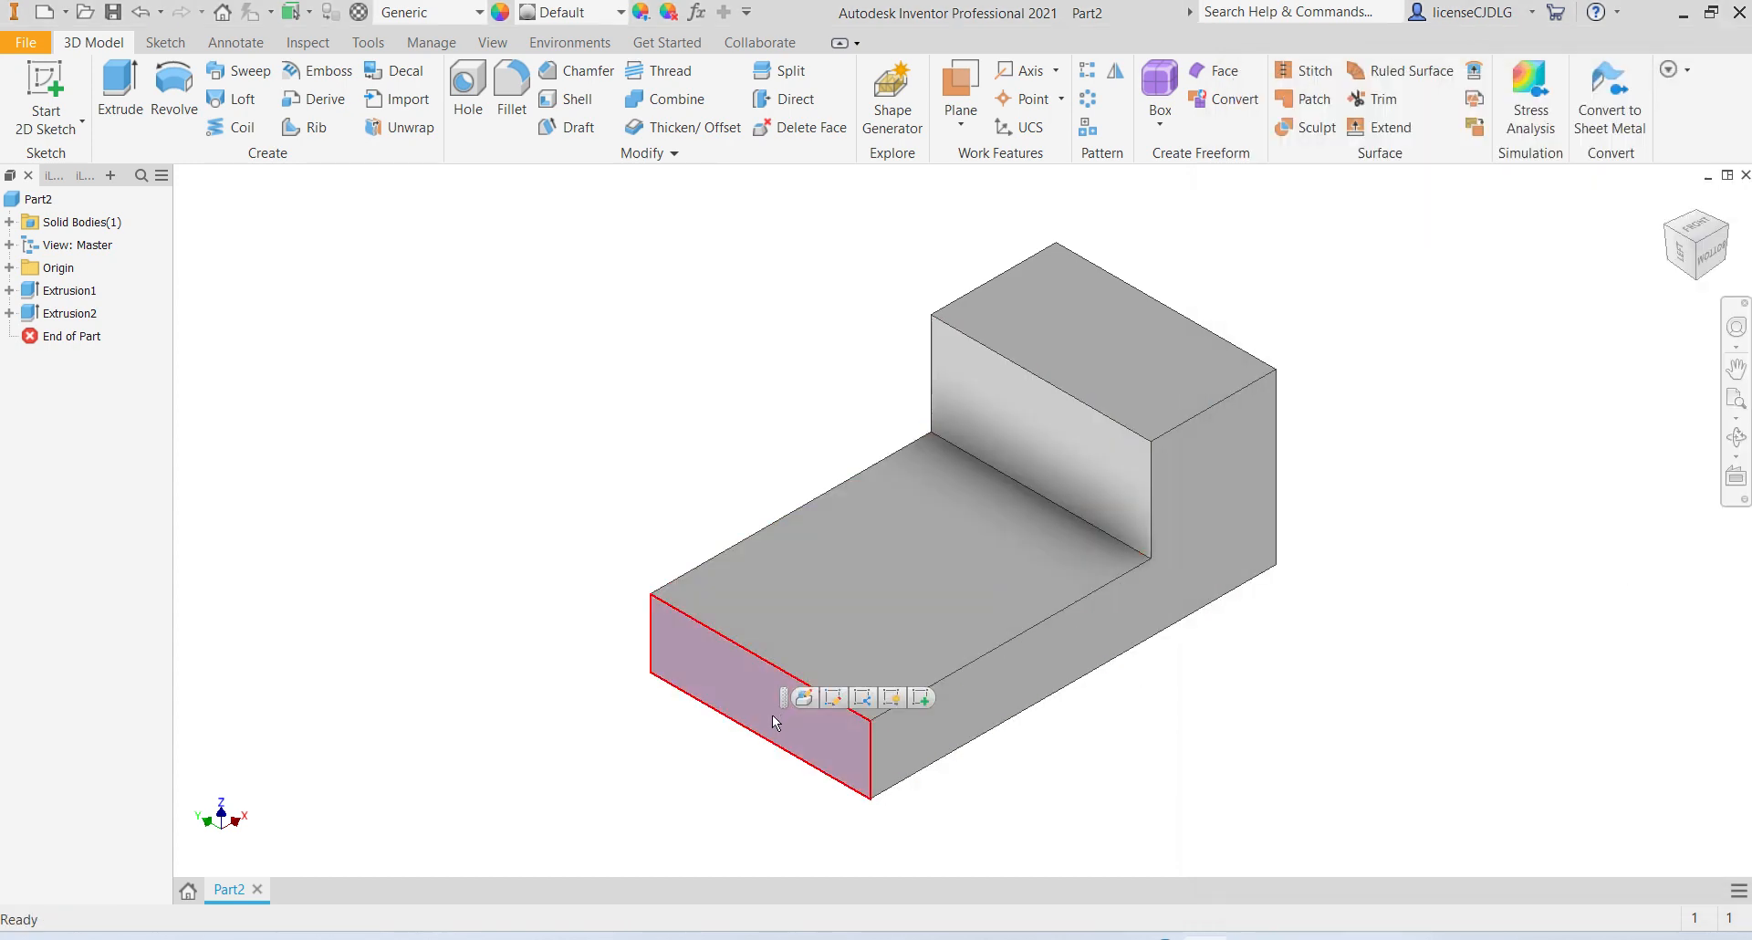
left_click(922, 699)
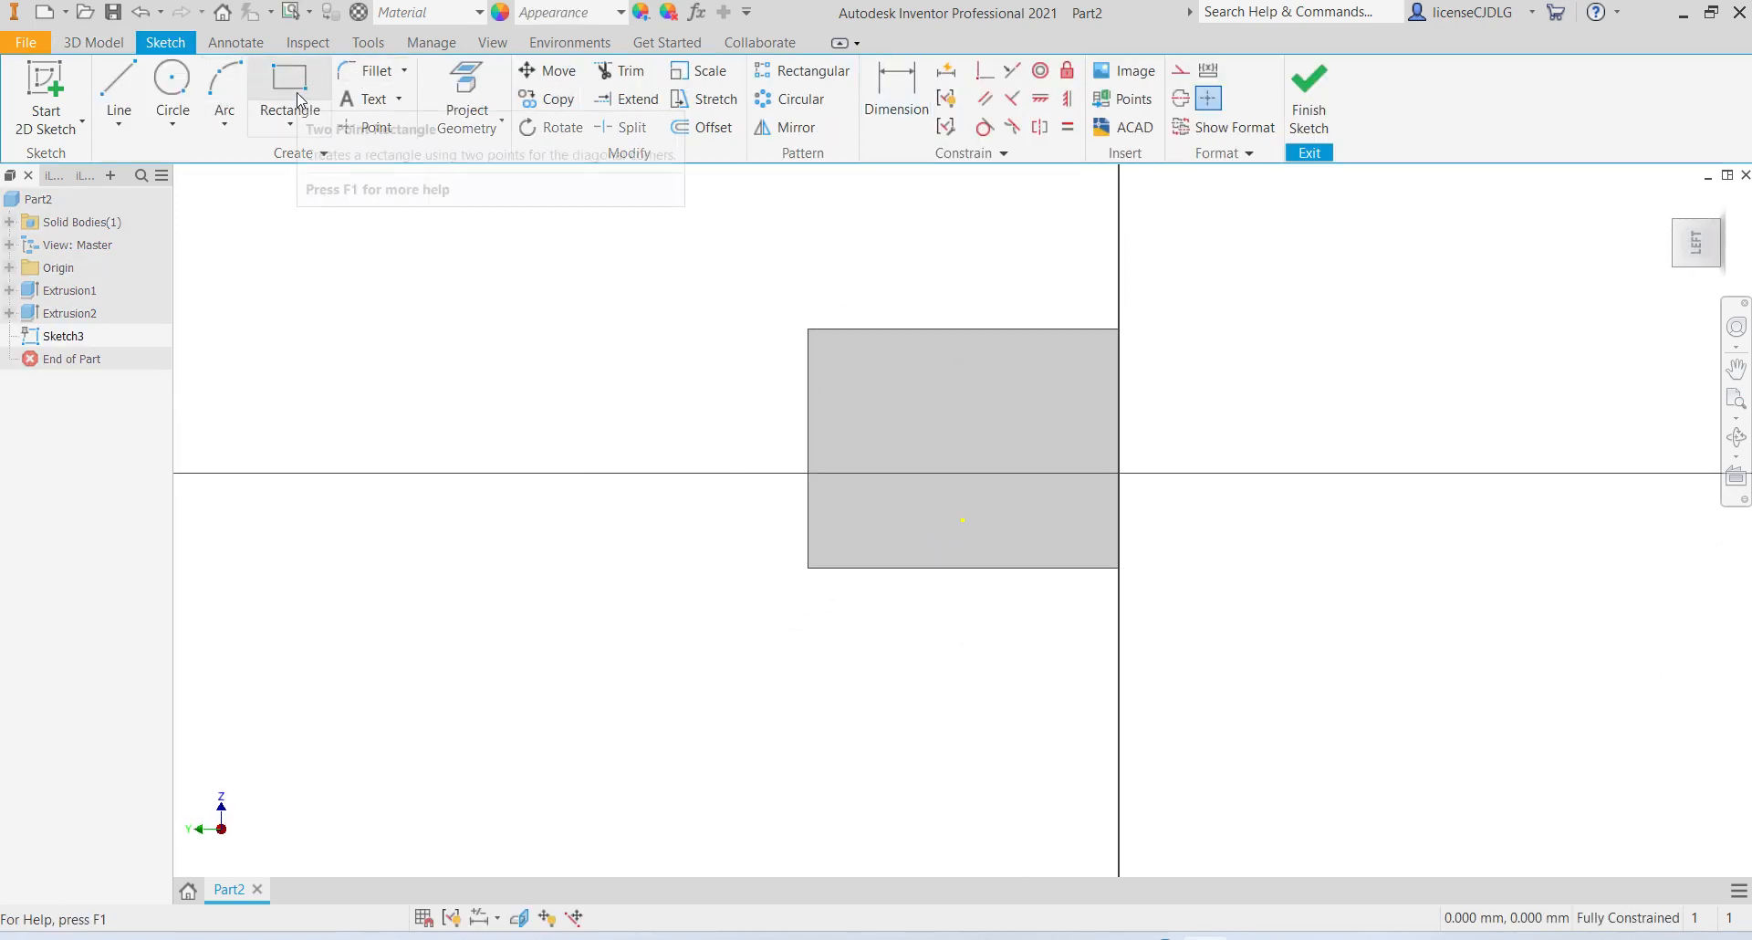
left_click(292, 123)
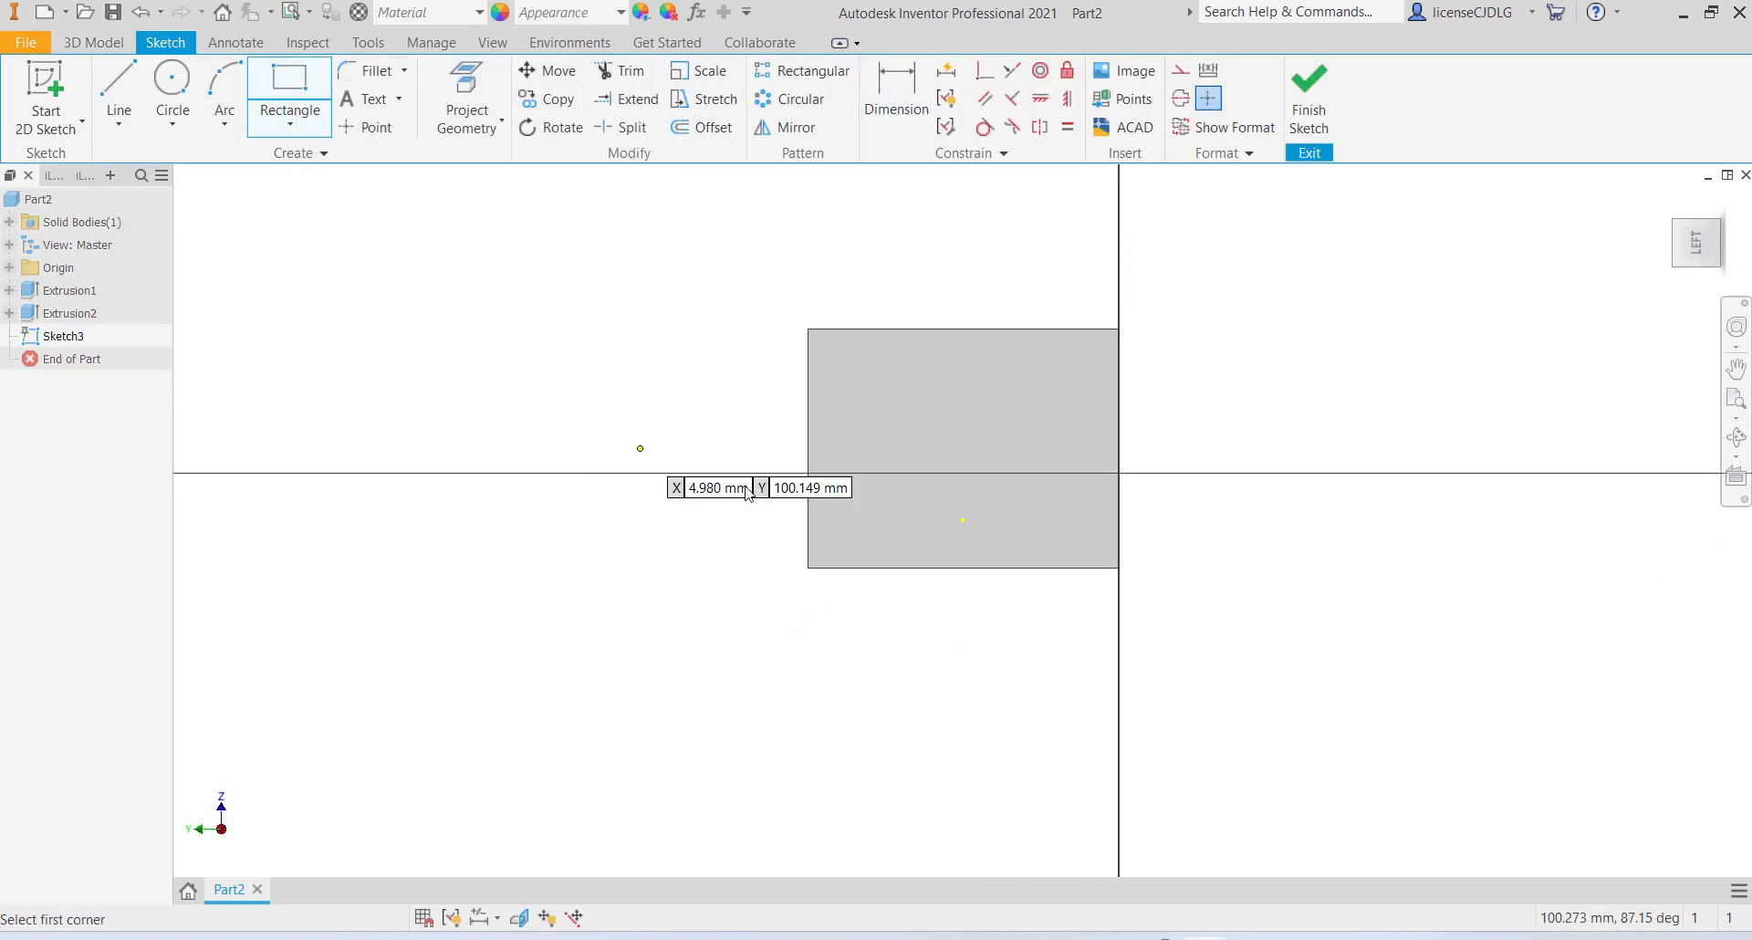
left_click(851, 568)
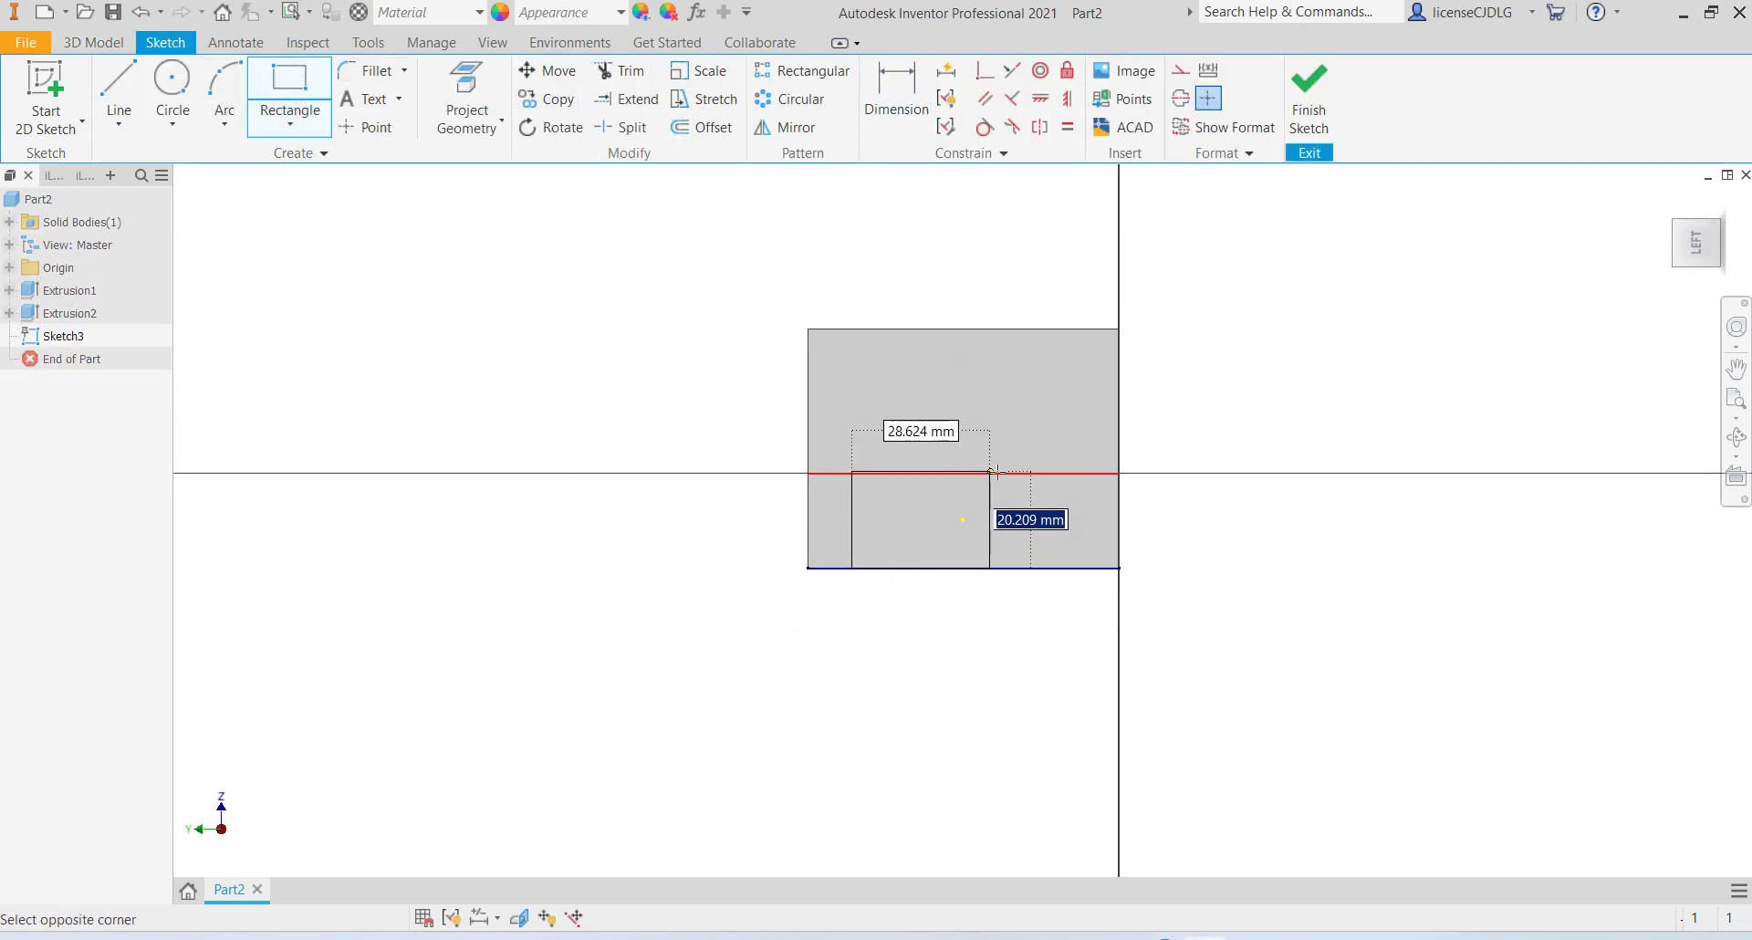
left_click(1094, 533)
Step: Dimension the channel rectangle as 6 mm high and 50 mm wide
key("d")
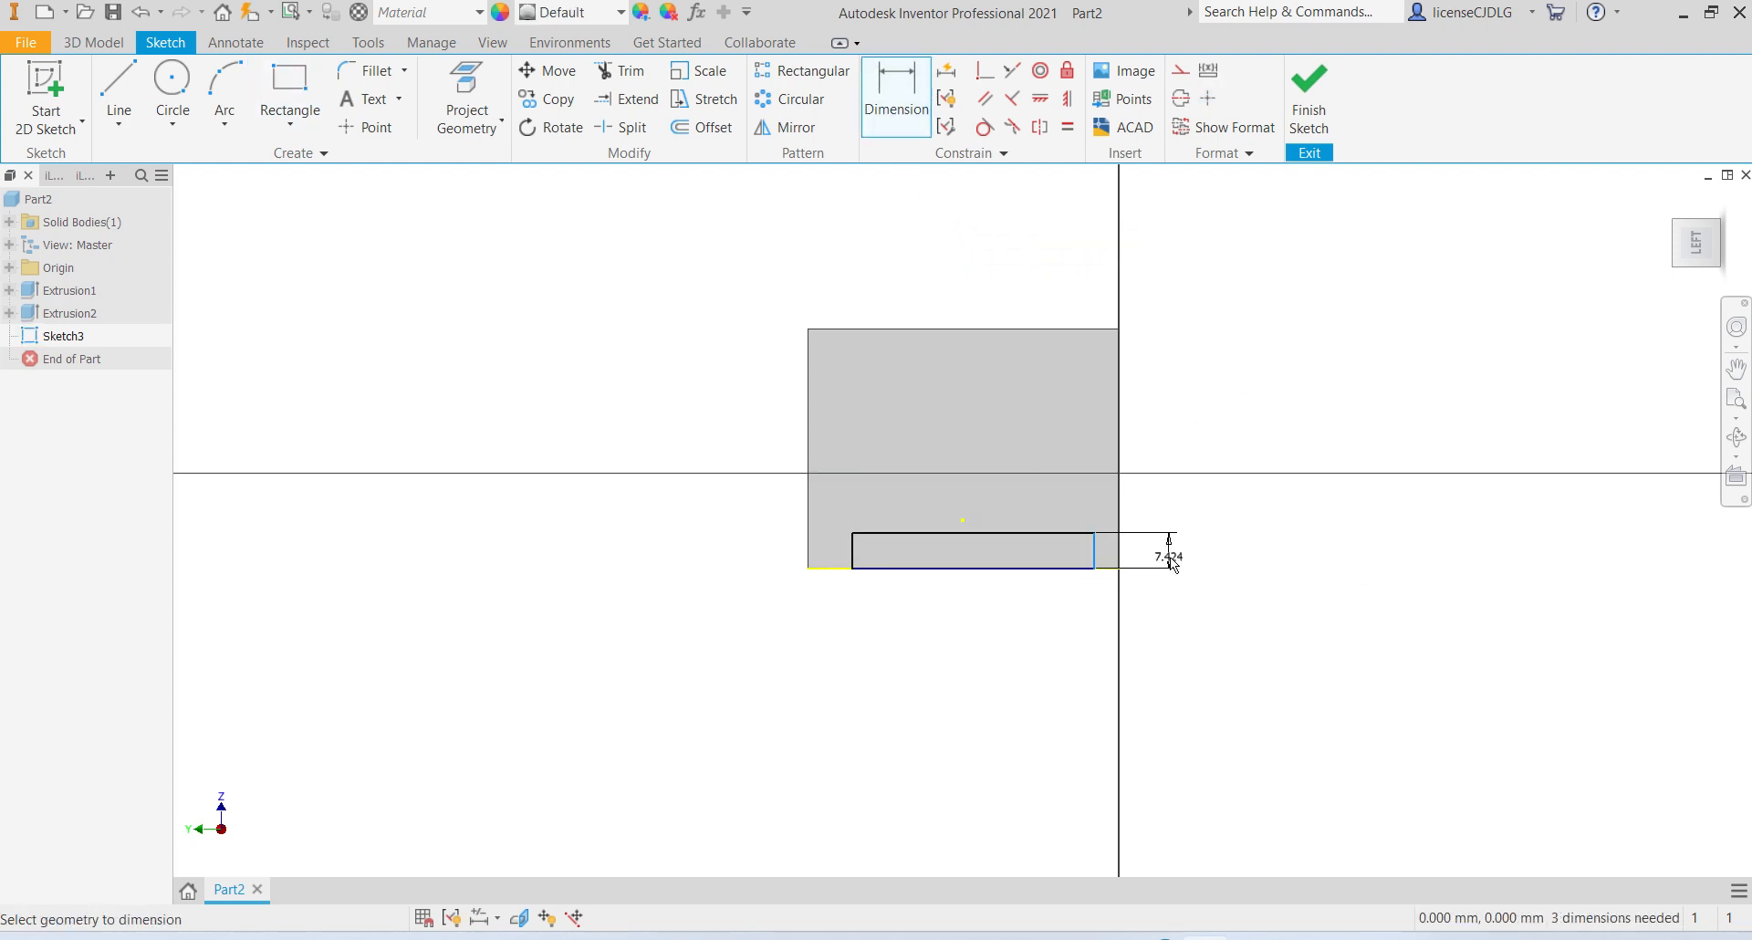
left_click(1170, 557)
type("6")
key("Return")
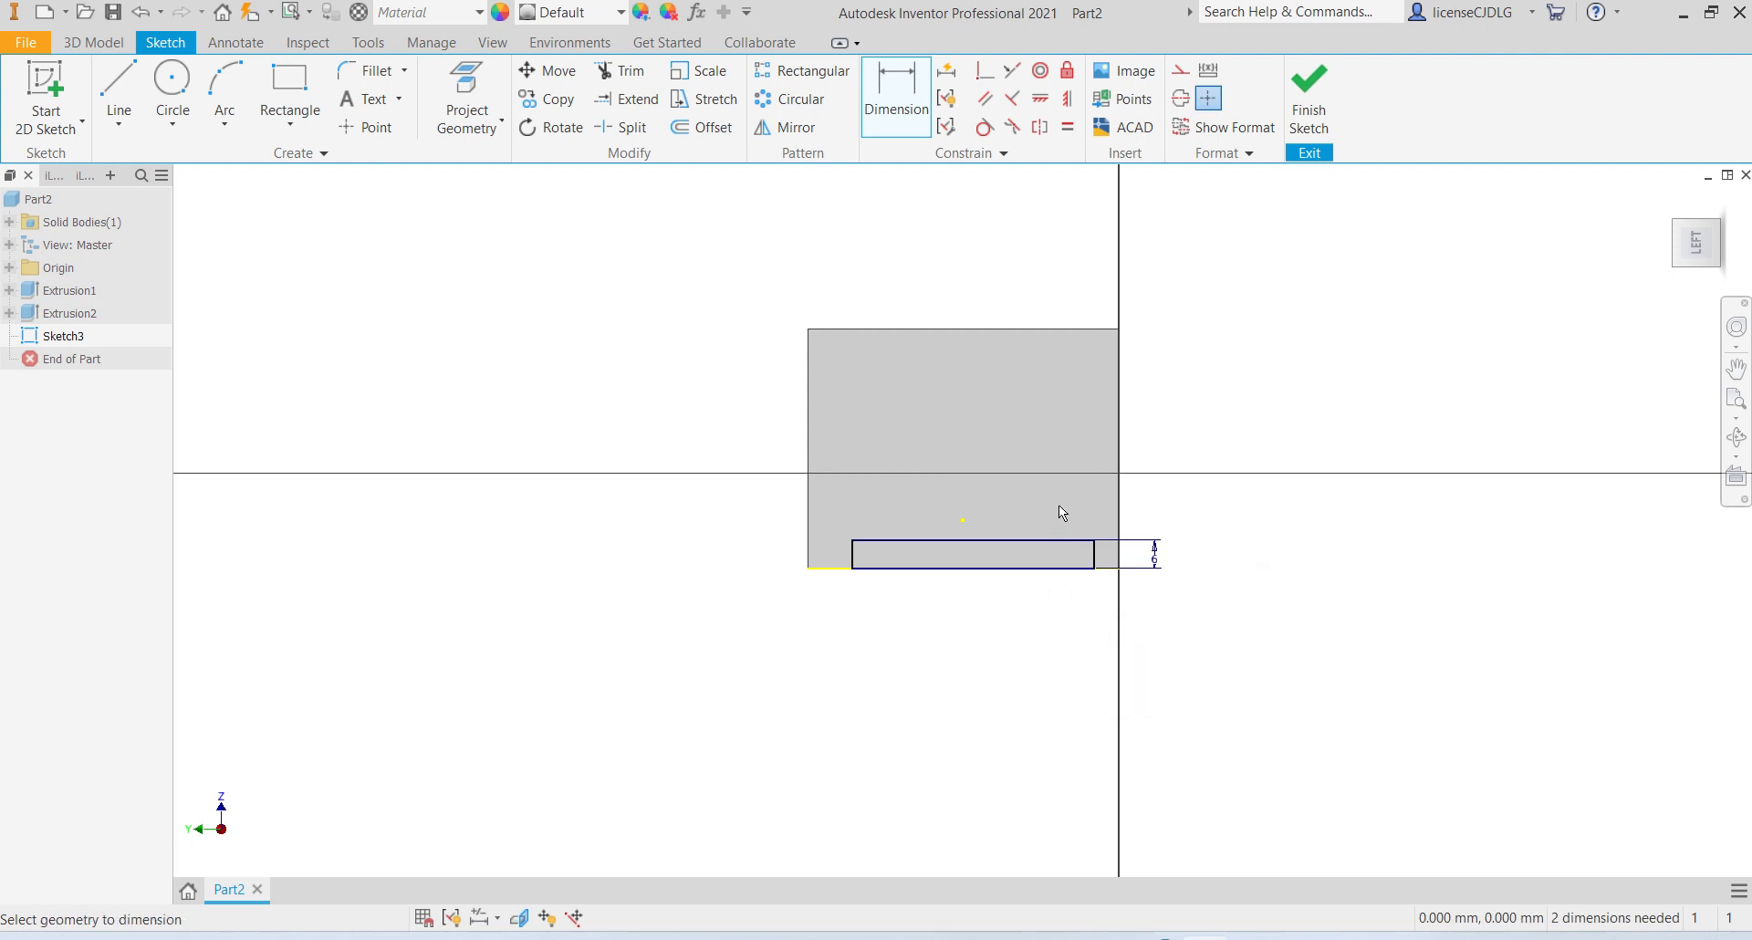
left_click(1027, 542)
left_click(1012, 642)
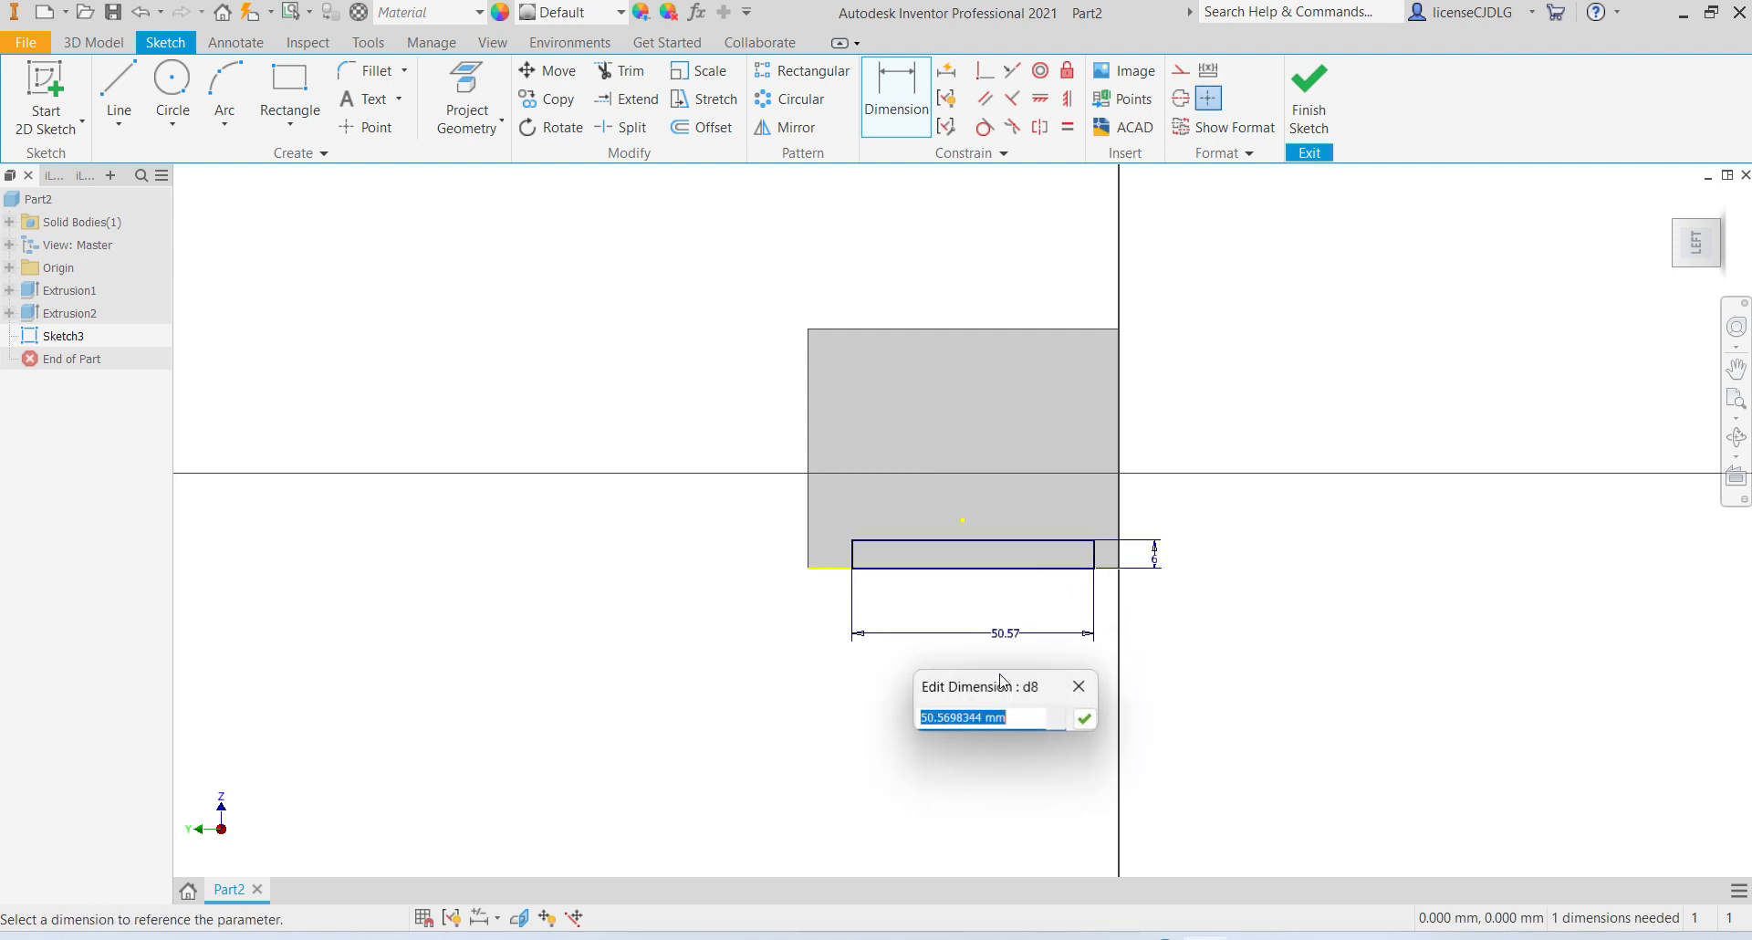
type("50")
key("Return")
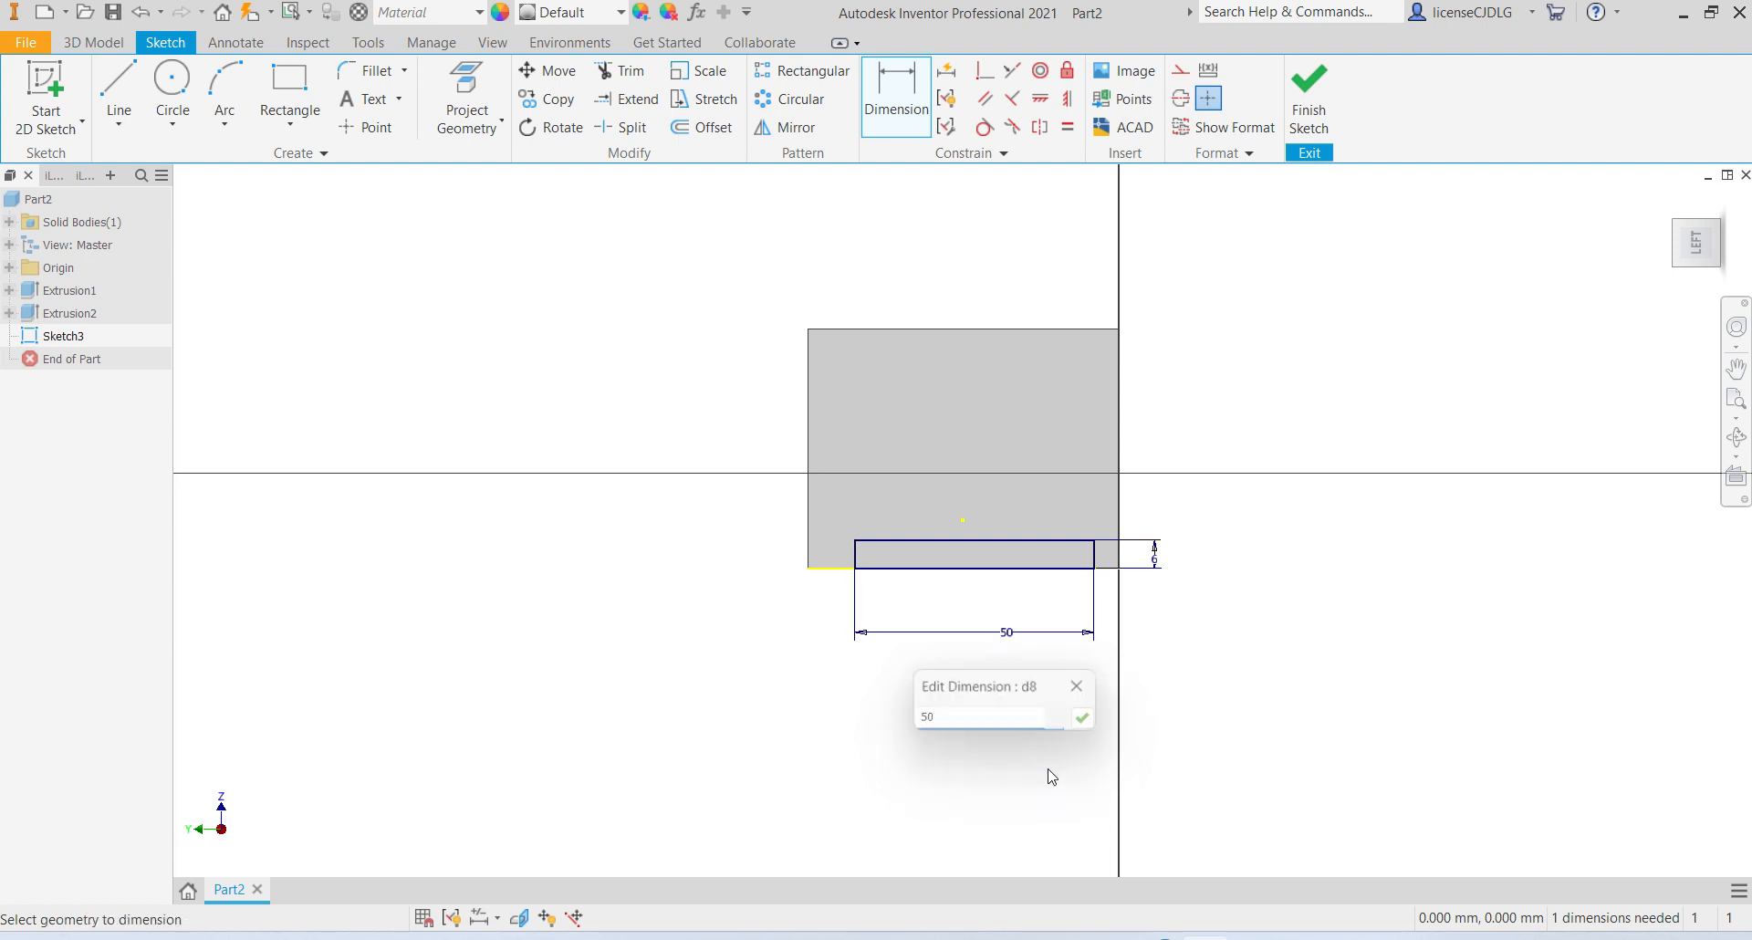
Step: Center the channel rectangle by aligning its upper edge's midpoint with the projected origin using a Horizontal constraint, and finish the sketch
left_click(1066, 100)
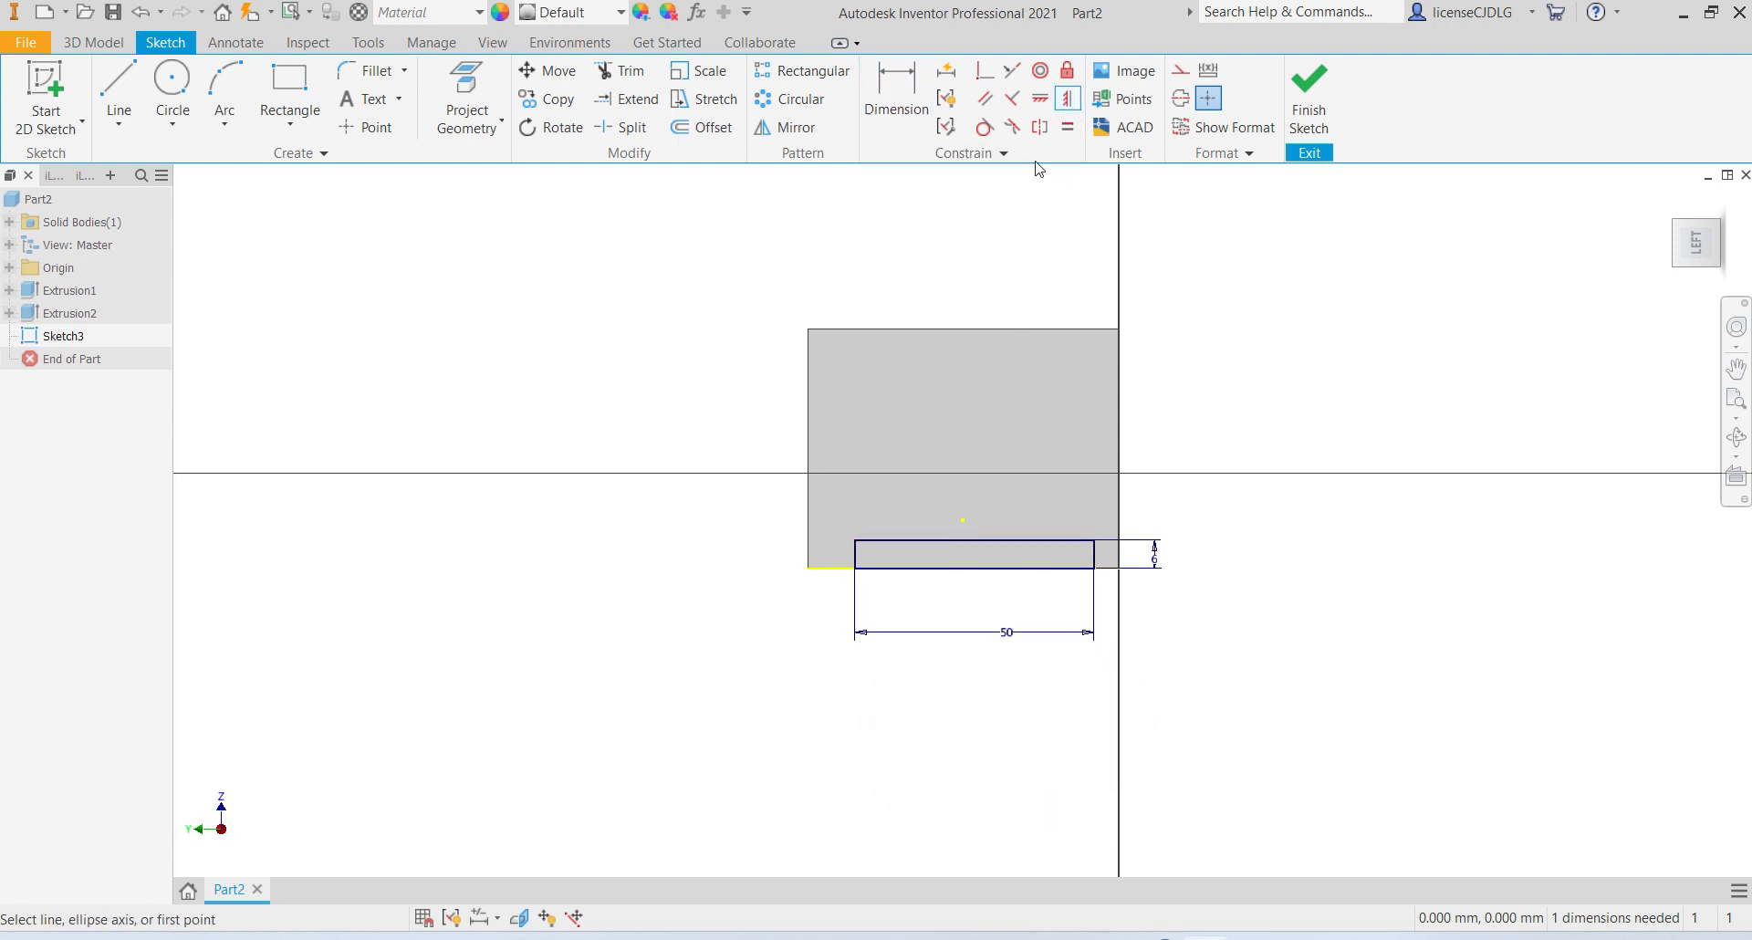
left_click(1040, 98)
left_click(964, 522)
left_click(975, 540)
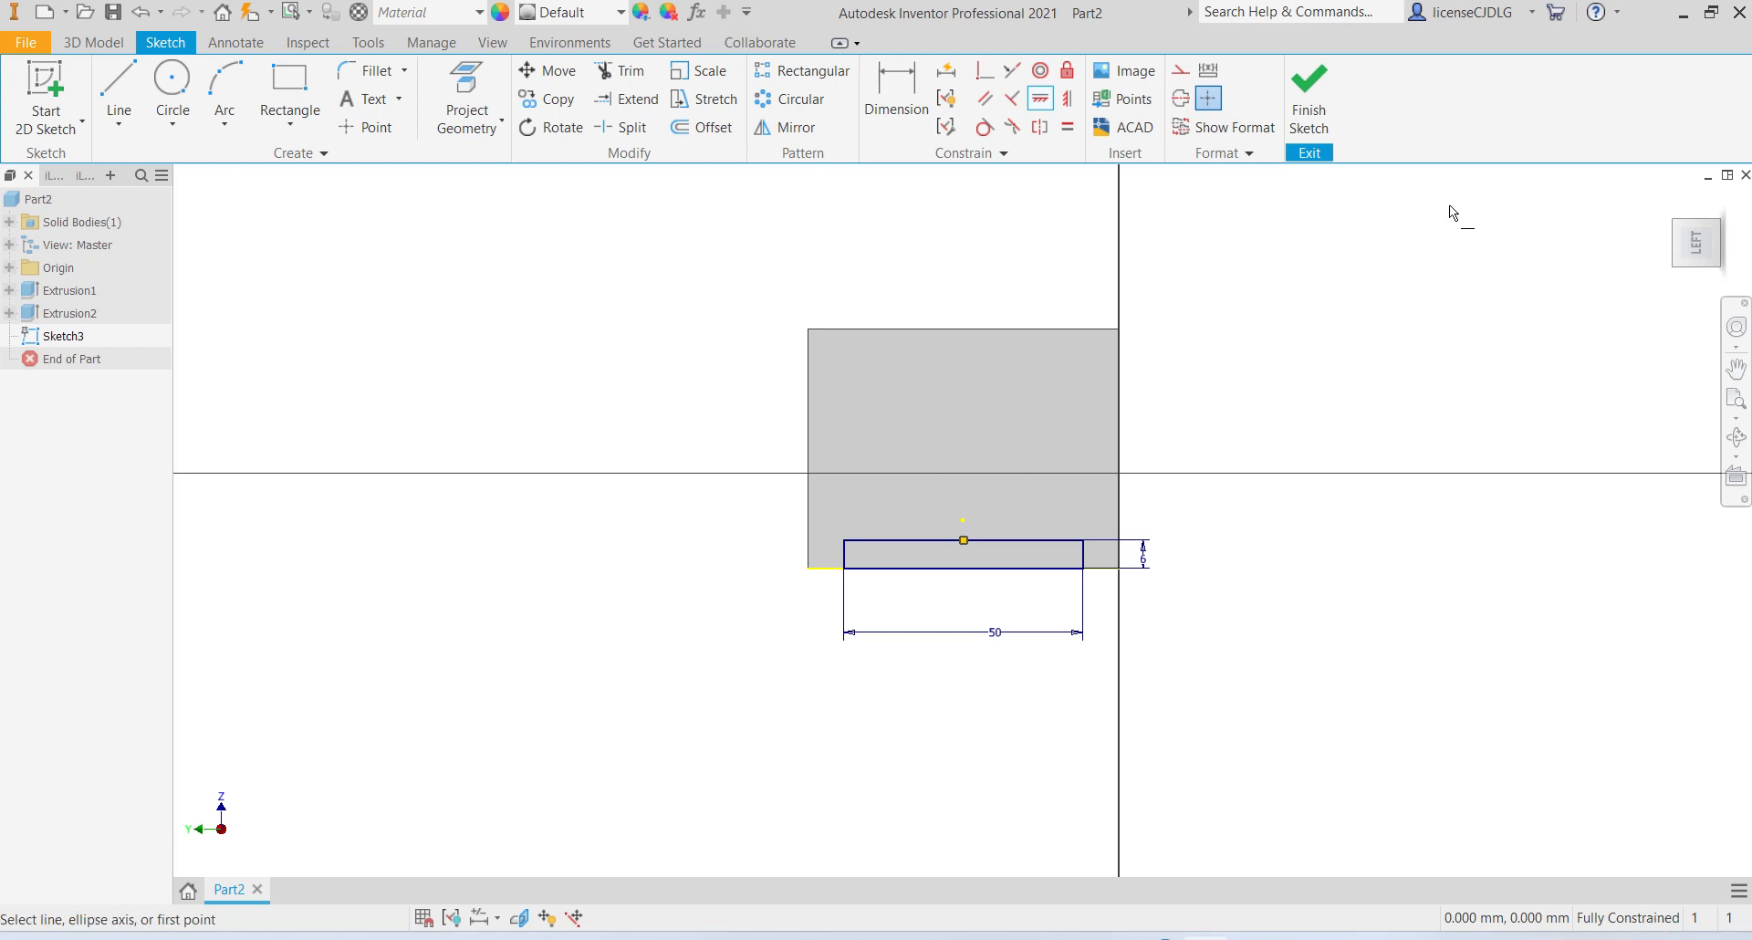
left_click(1307, 108)
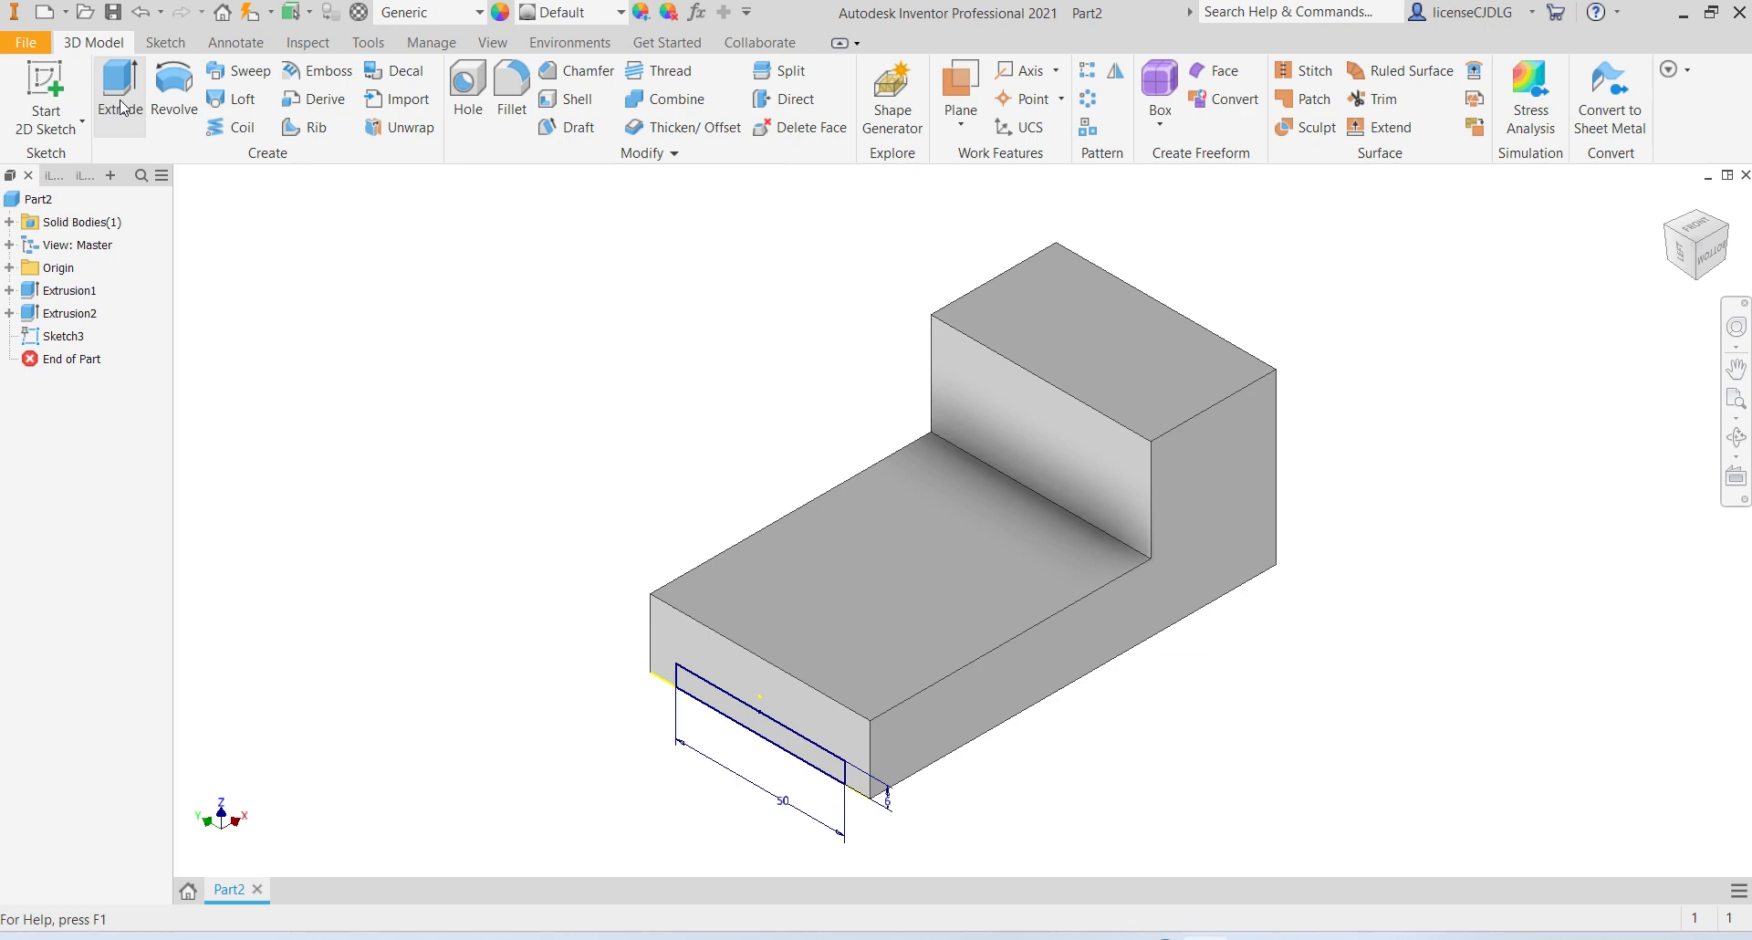
Step: Cut the channel rectangle through the whole length of the base with Extrude, in the flipped direction and with Through All extent
left_click(122, 101)
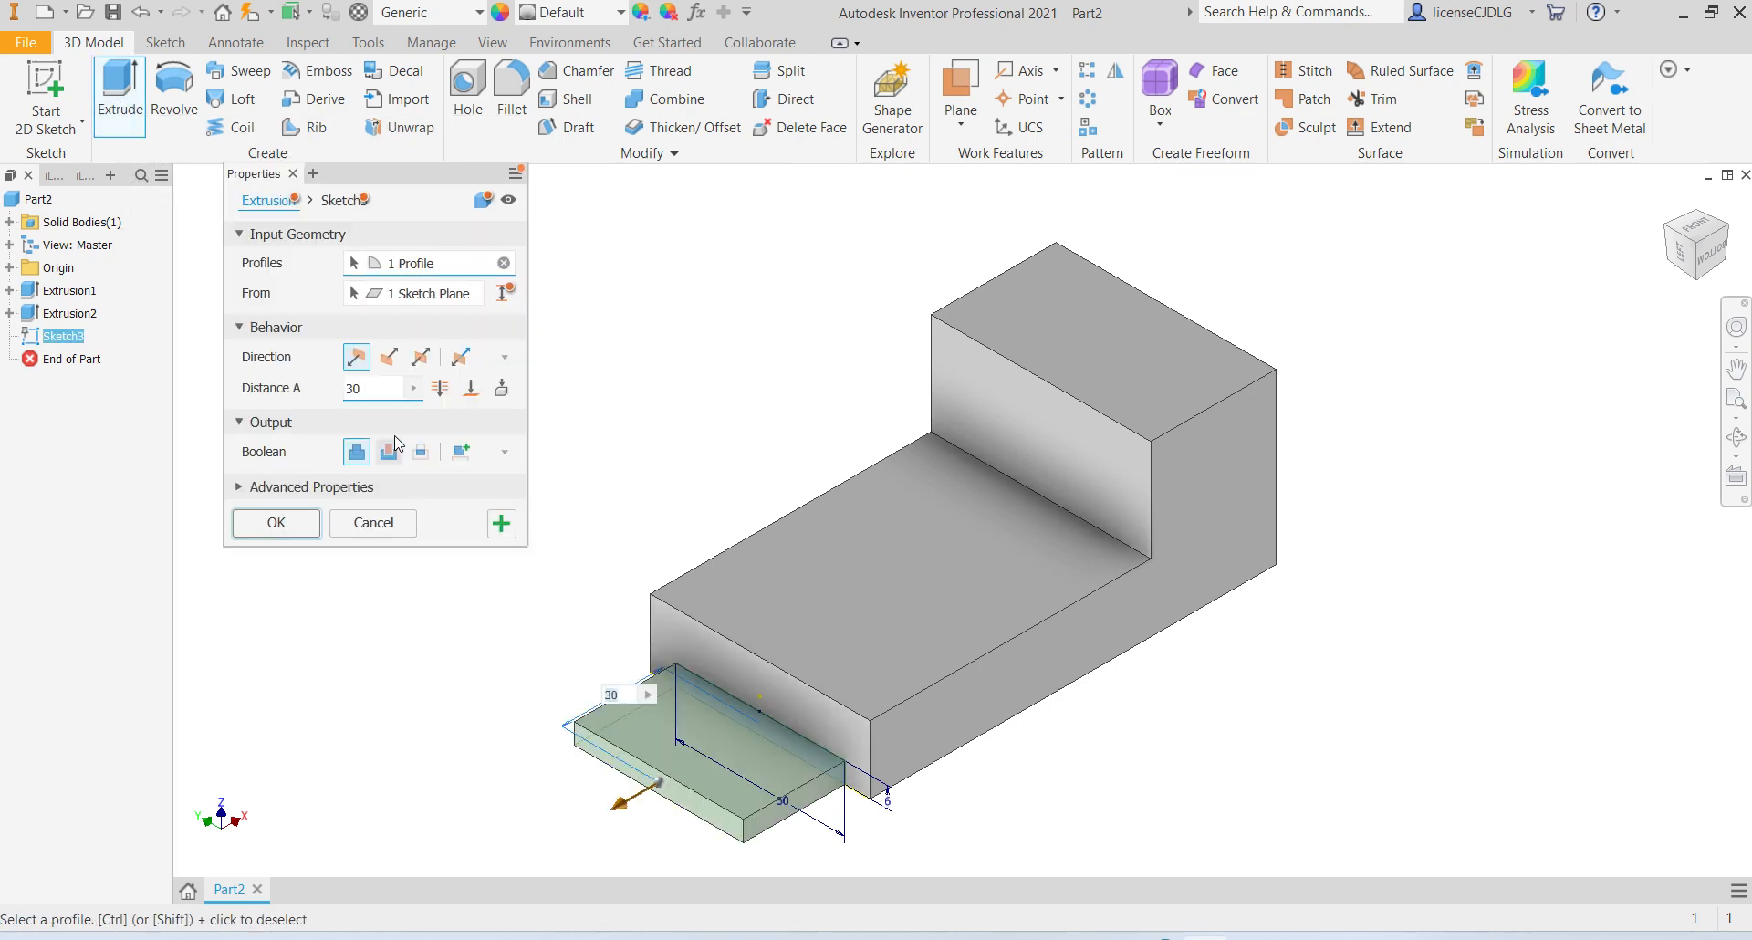
left_click(389, 358)
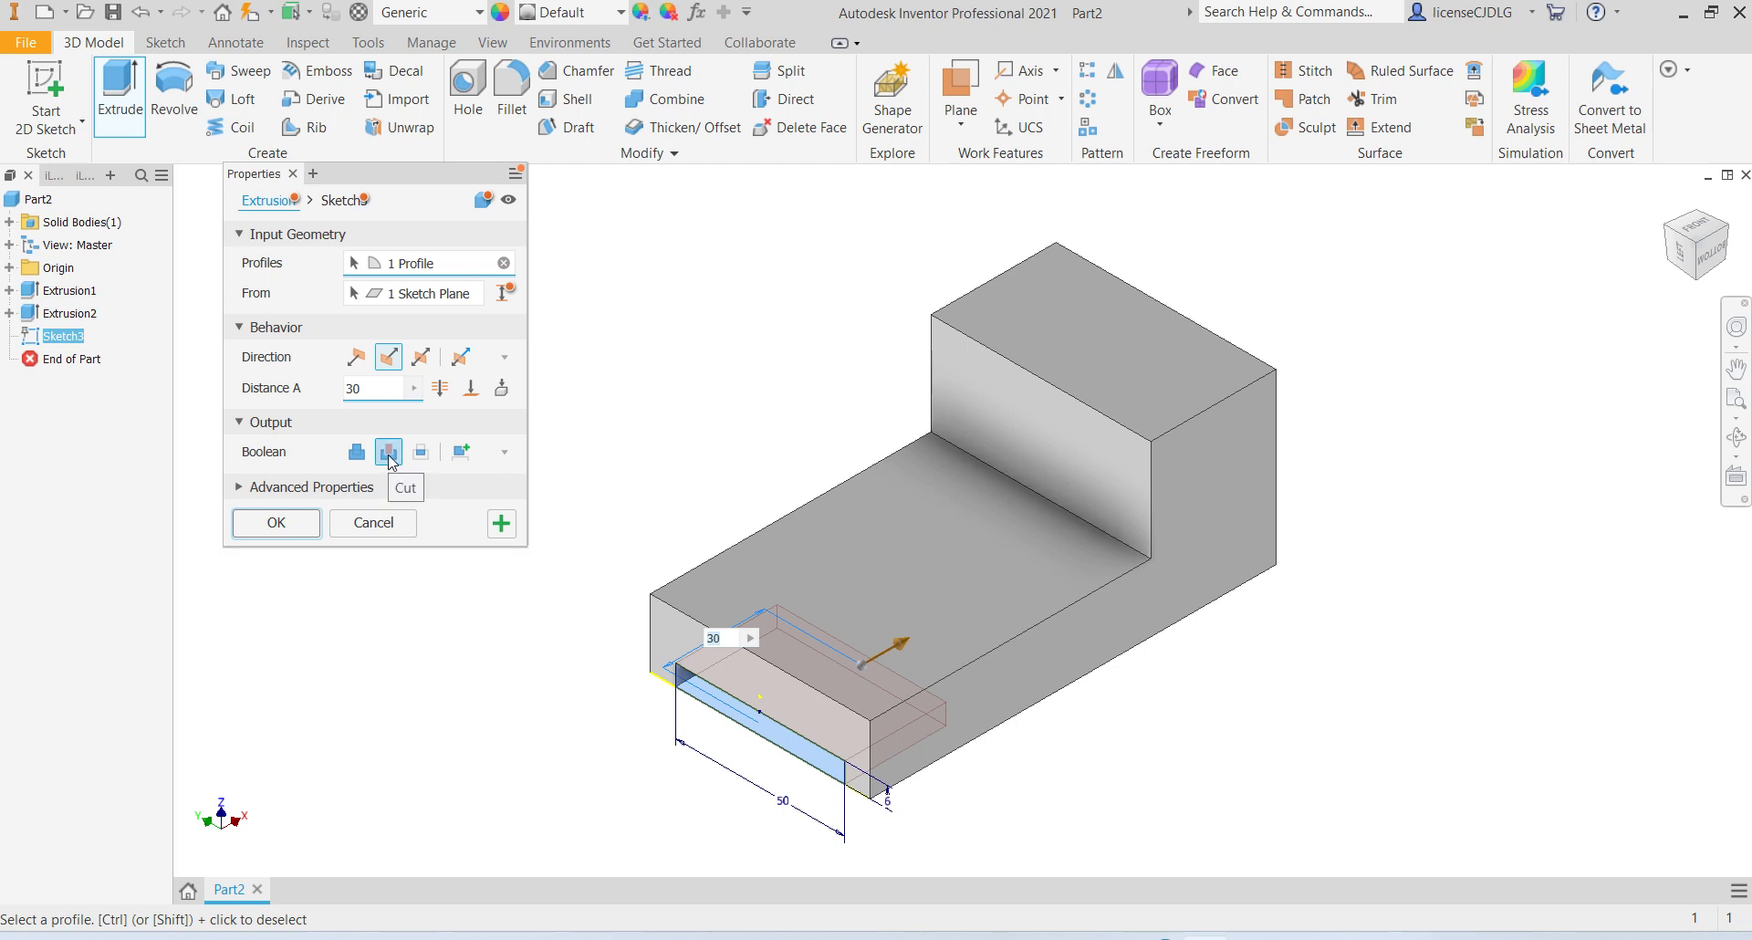
left_click(440, 388)
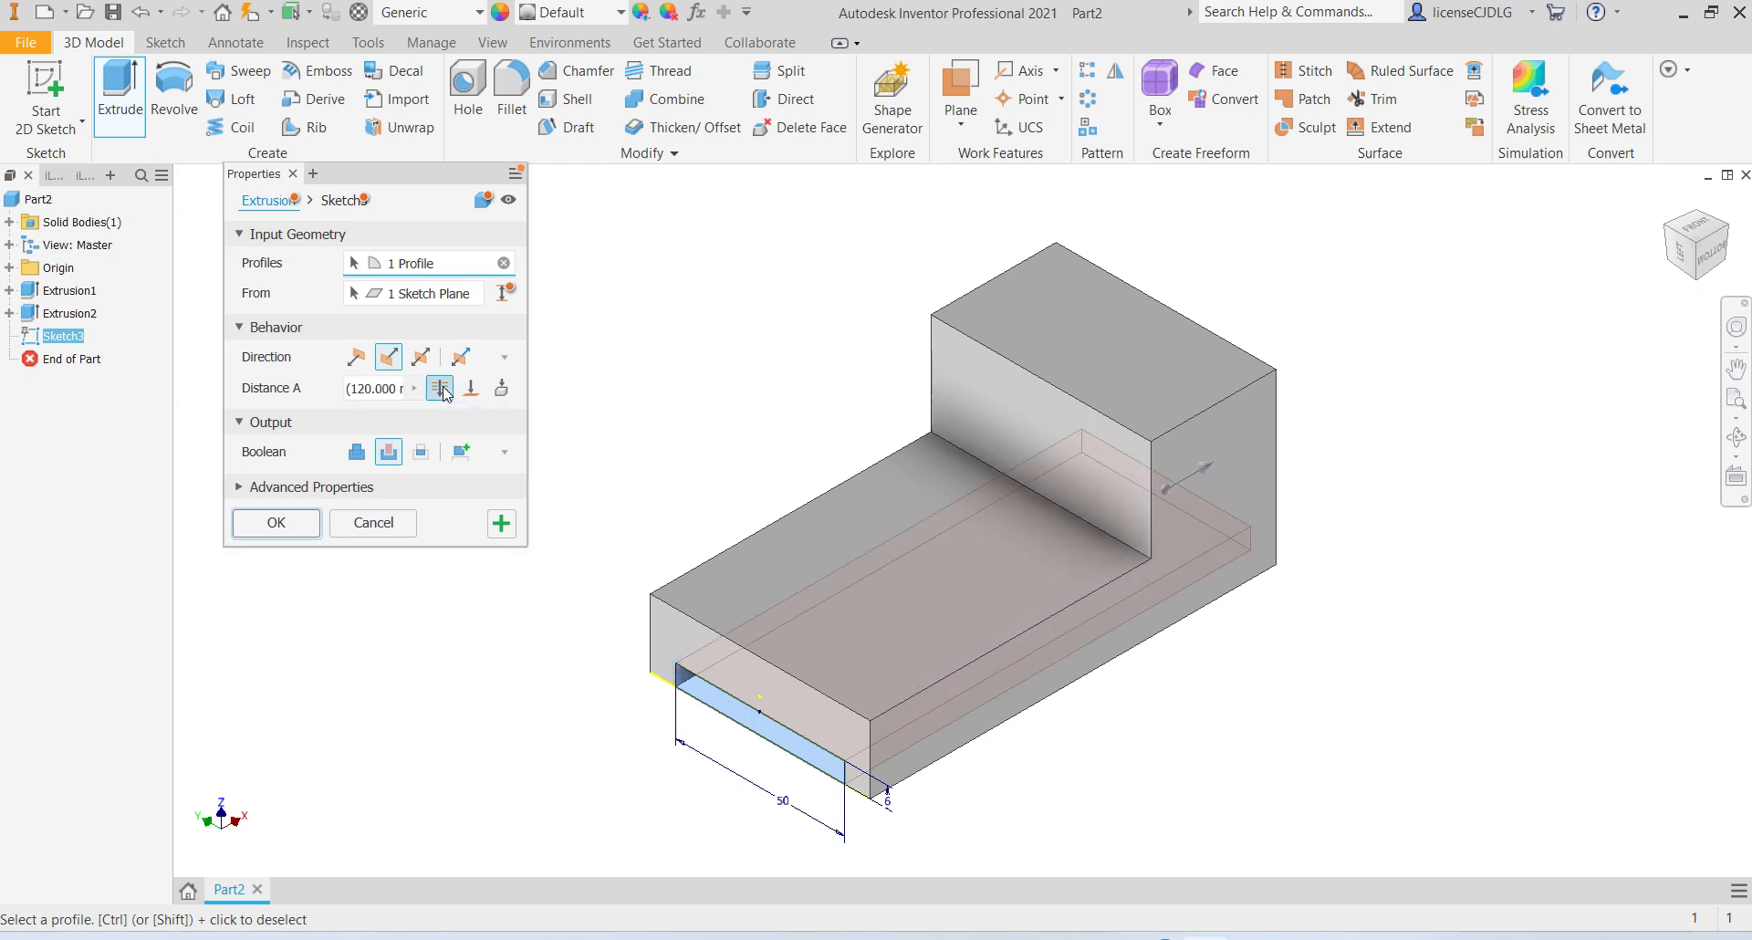
left_click(301, 528)
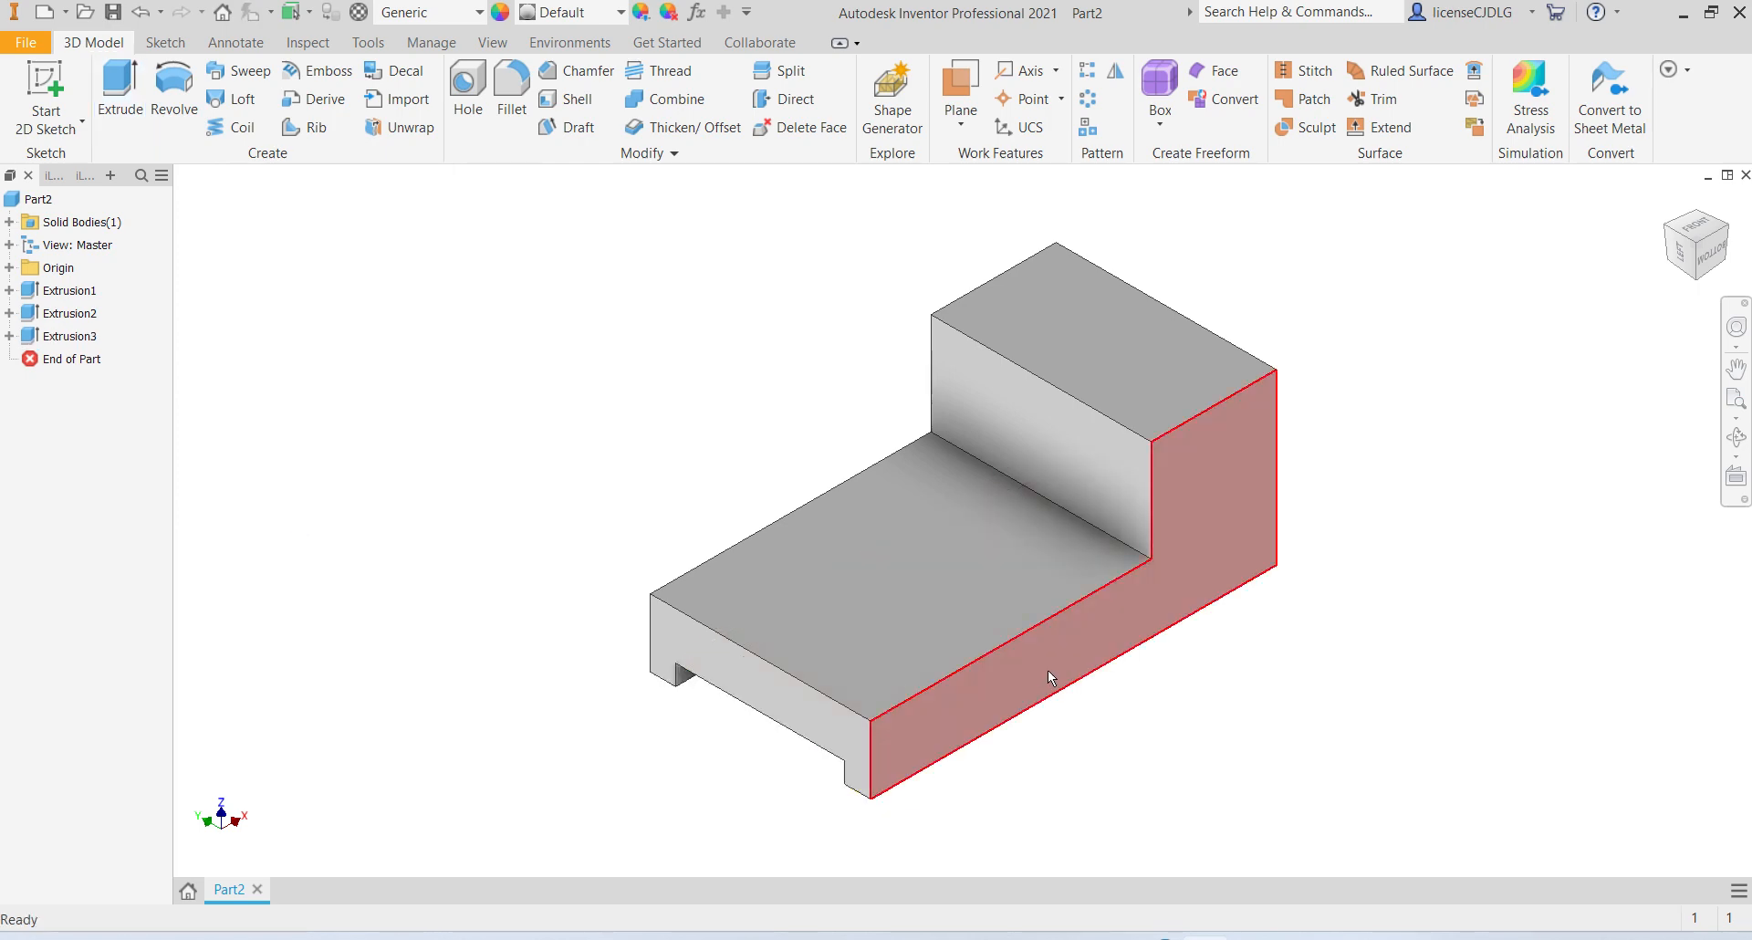
Step: Inspect the channel from another angle and consult the reference drawing for the tapered recess in the raised block
middle_click_drag(1048, 672, 1002, 627, "shift")
scroll(1002, 626, "up", 5)
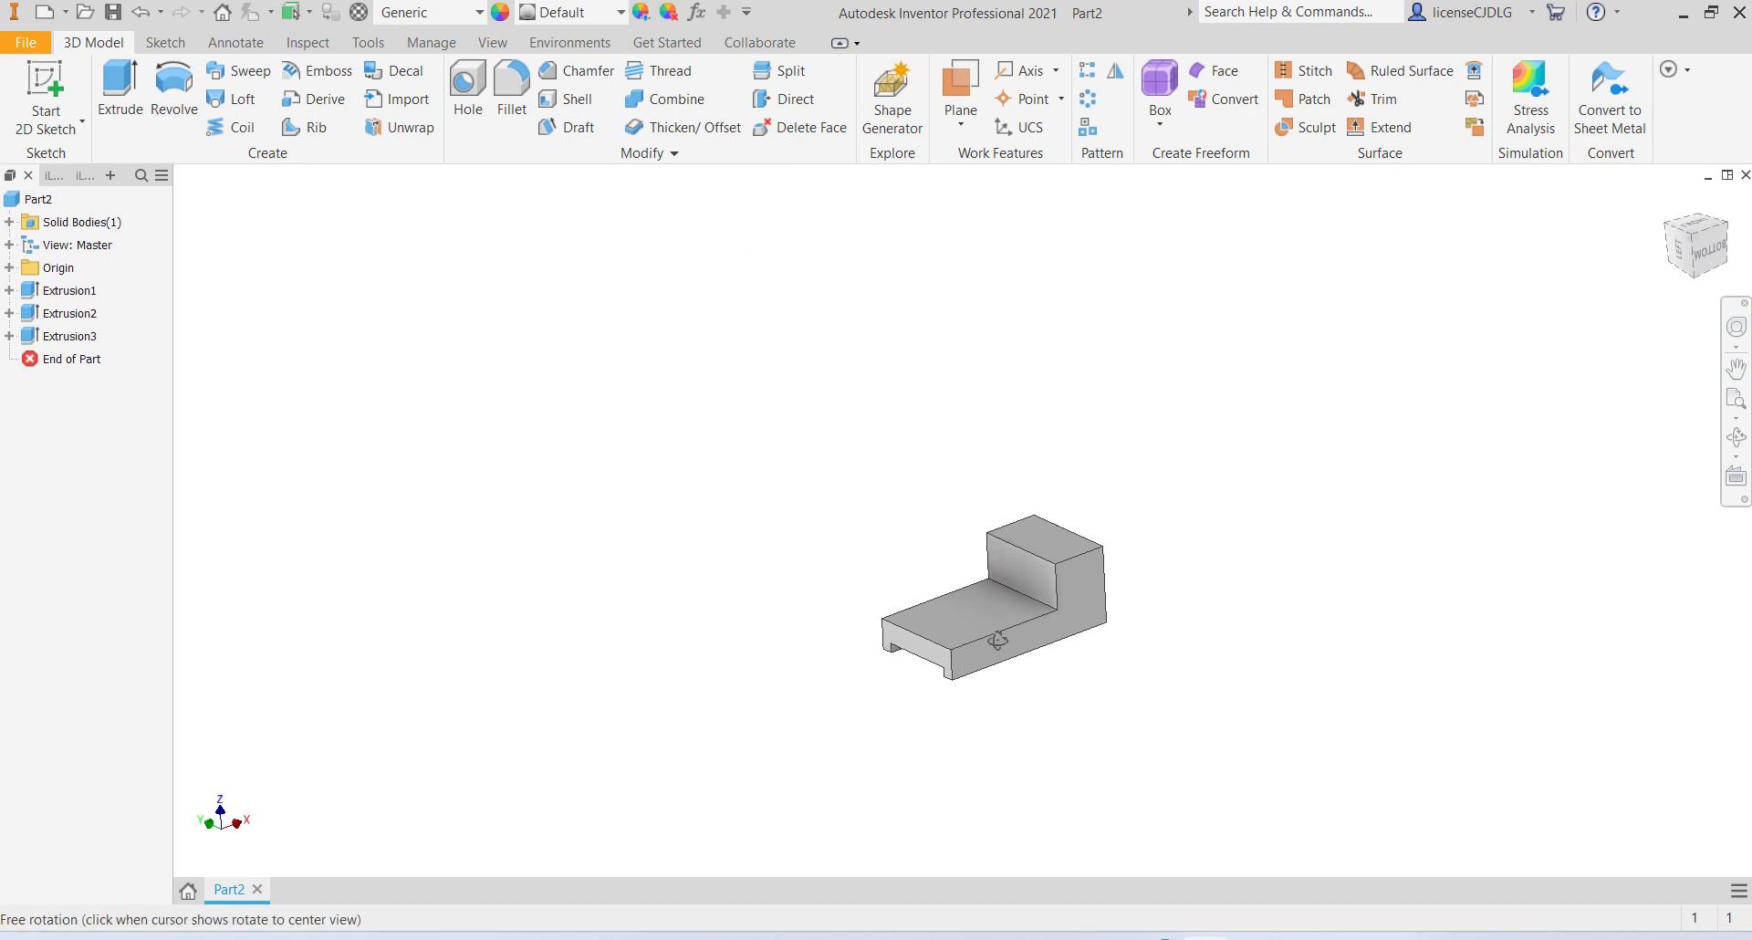
scroll(997, 621, "down", 4)
scroll(997, 621, "up", 2)
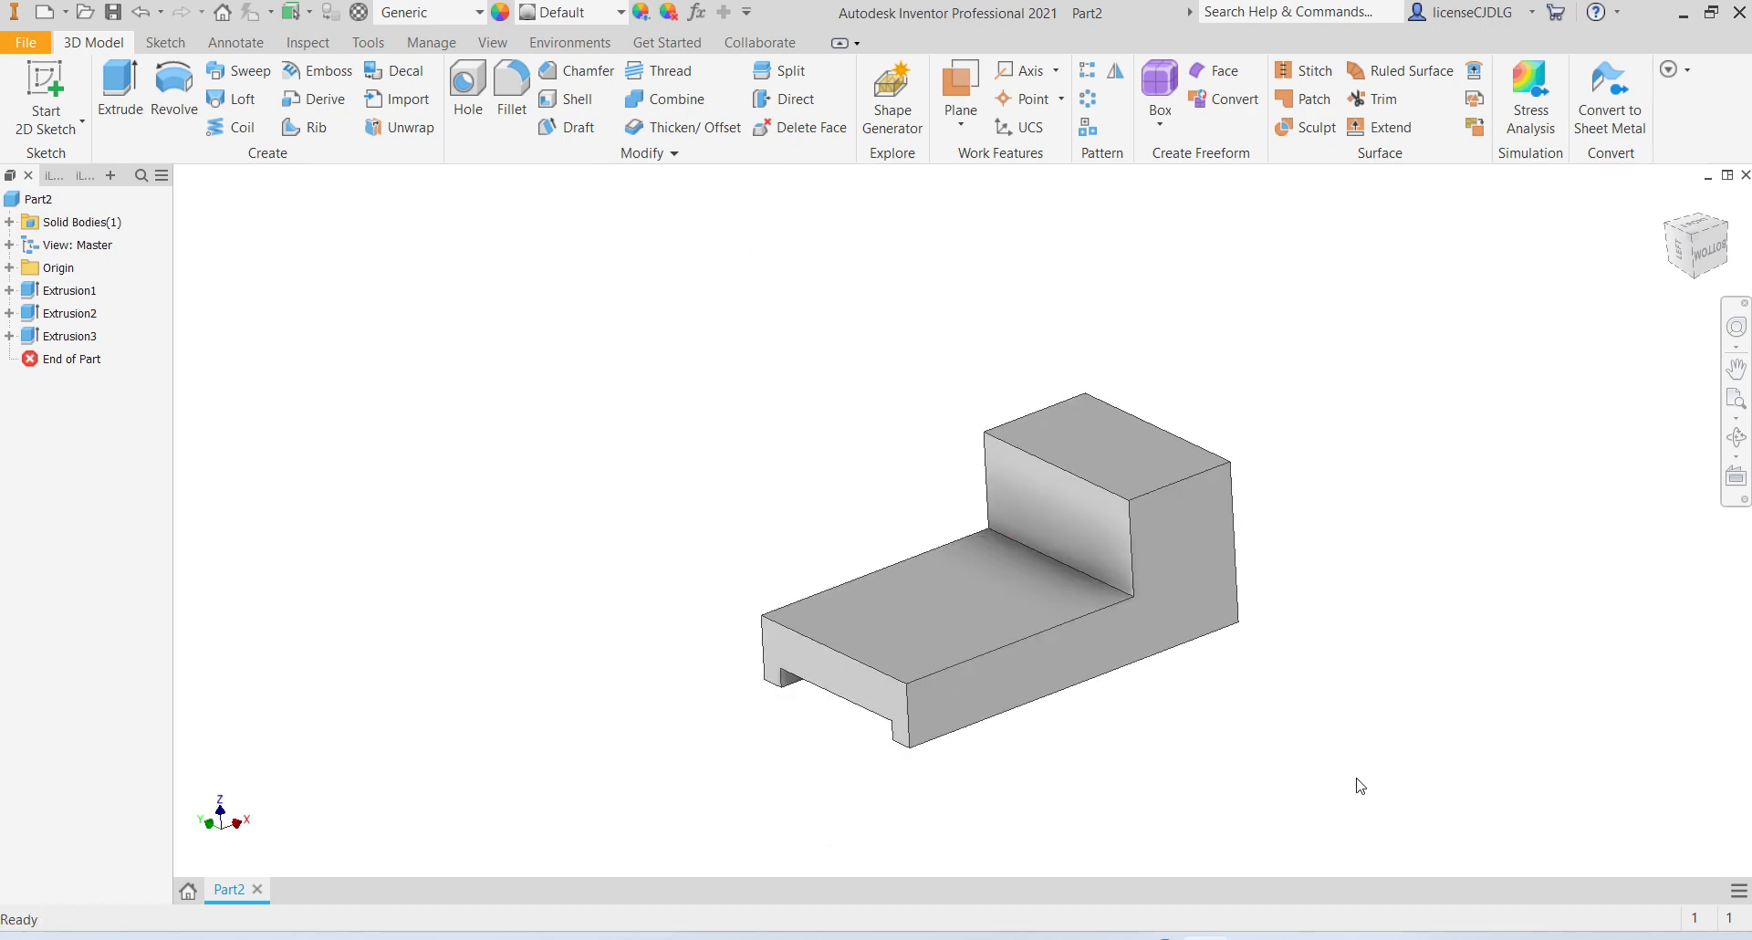
left_click(1256, 937)
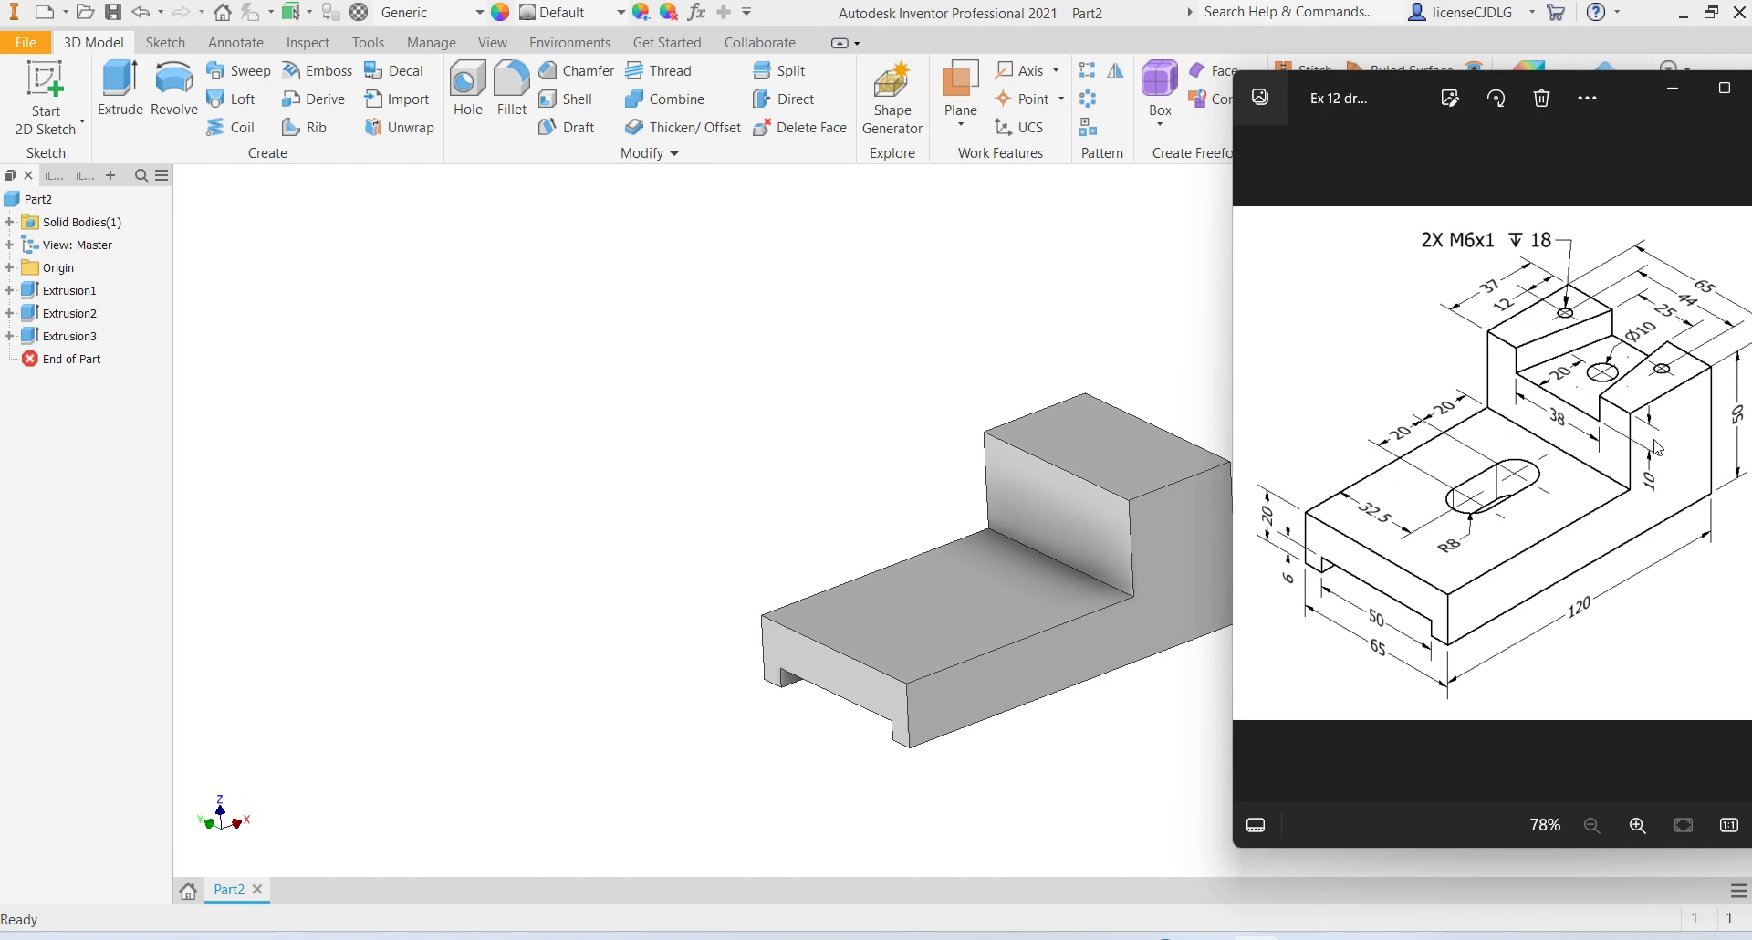
Step: Sketch on the raised block's upper face a line about 25 mm long on the outer edge, continued by a slanted line to the inner edge
left_click(1136, 446)
left_click(1278, 434)
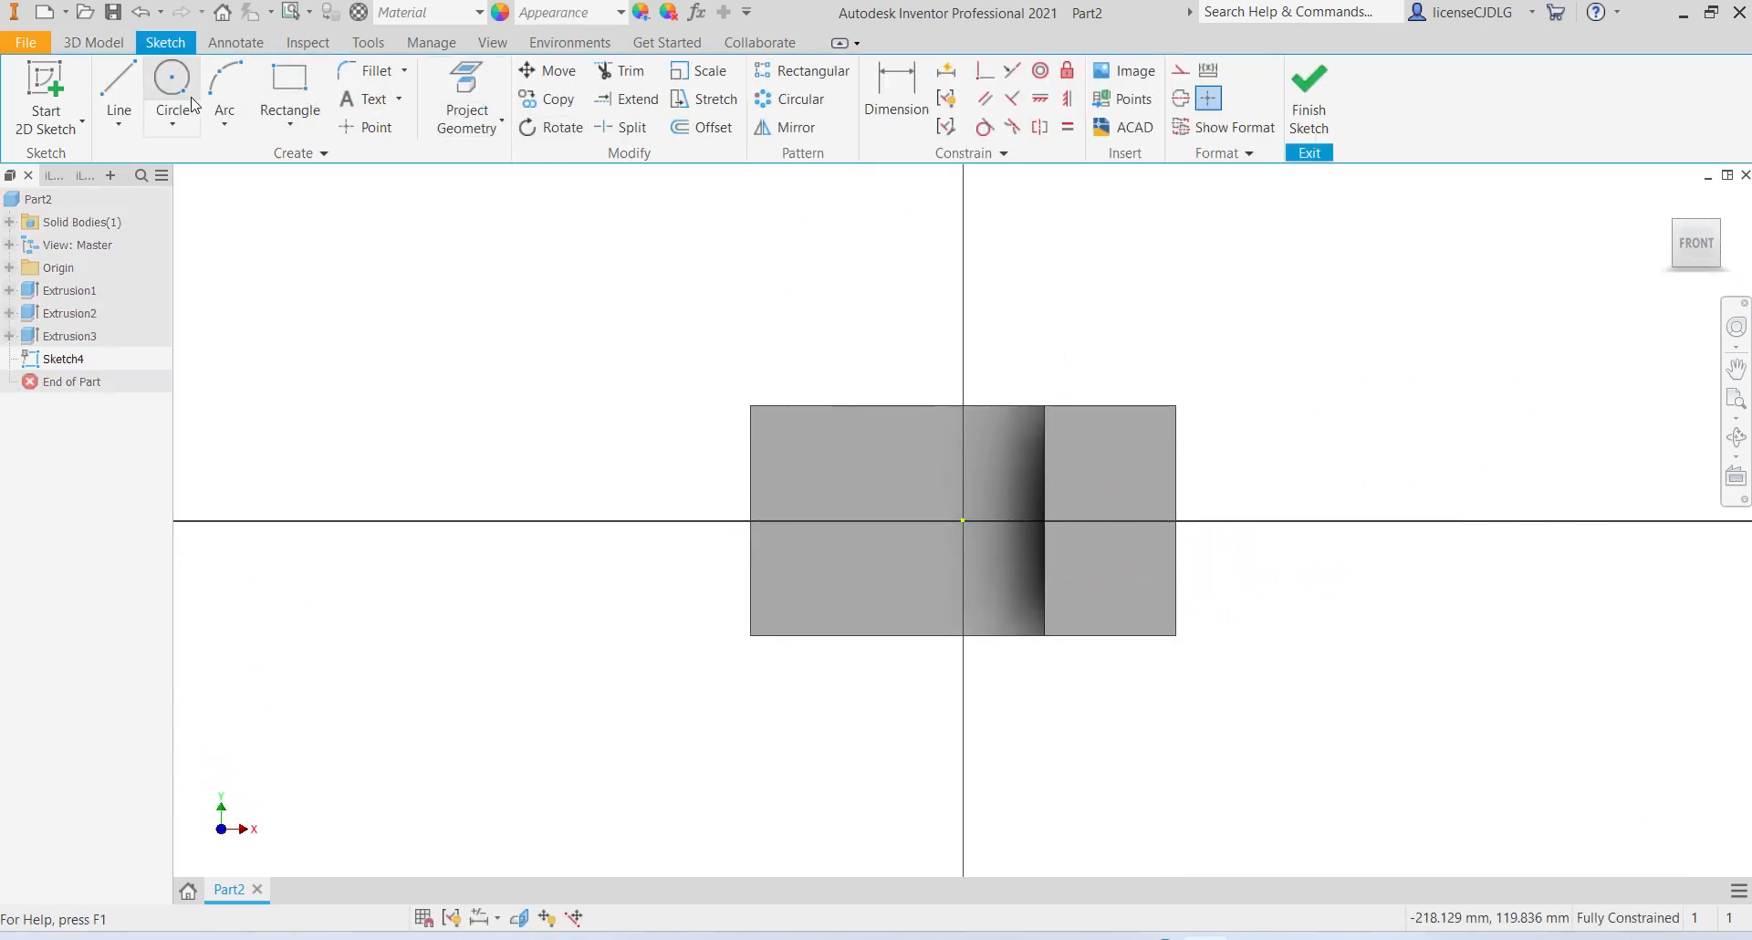
left_click(116, 86)
left_click(750, 431)
left_click(1176, 432)
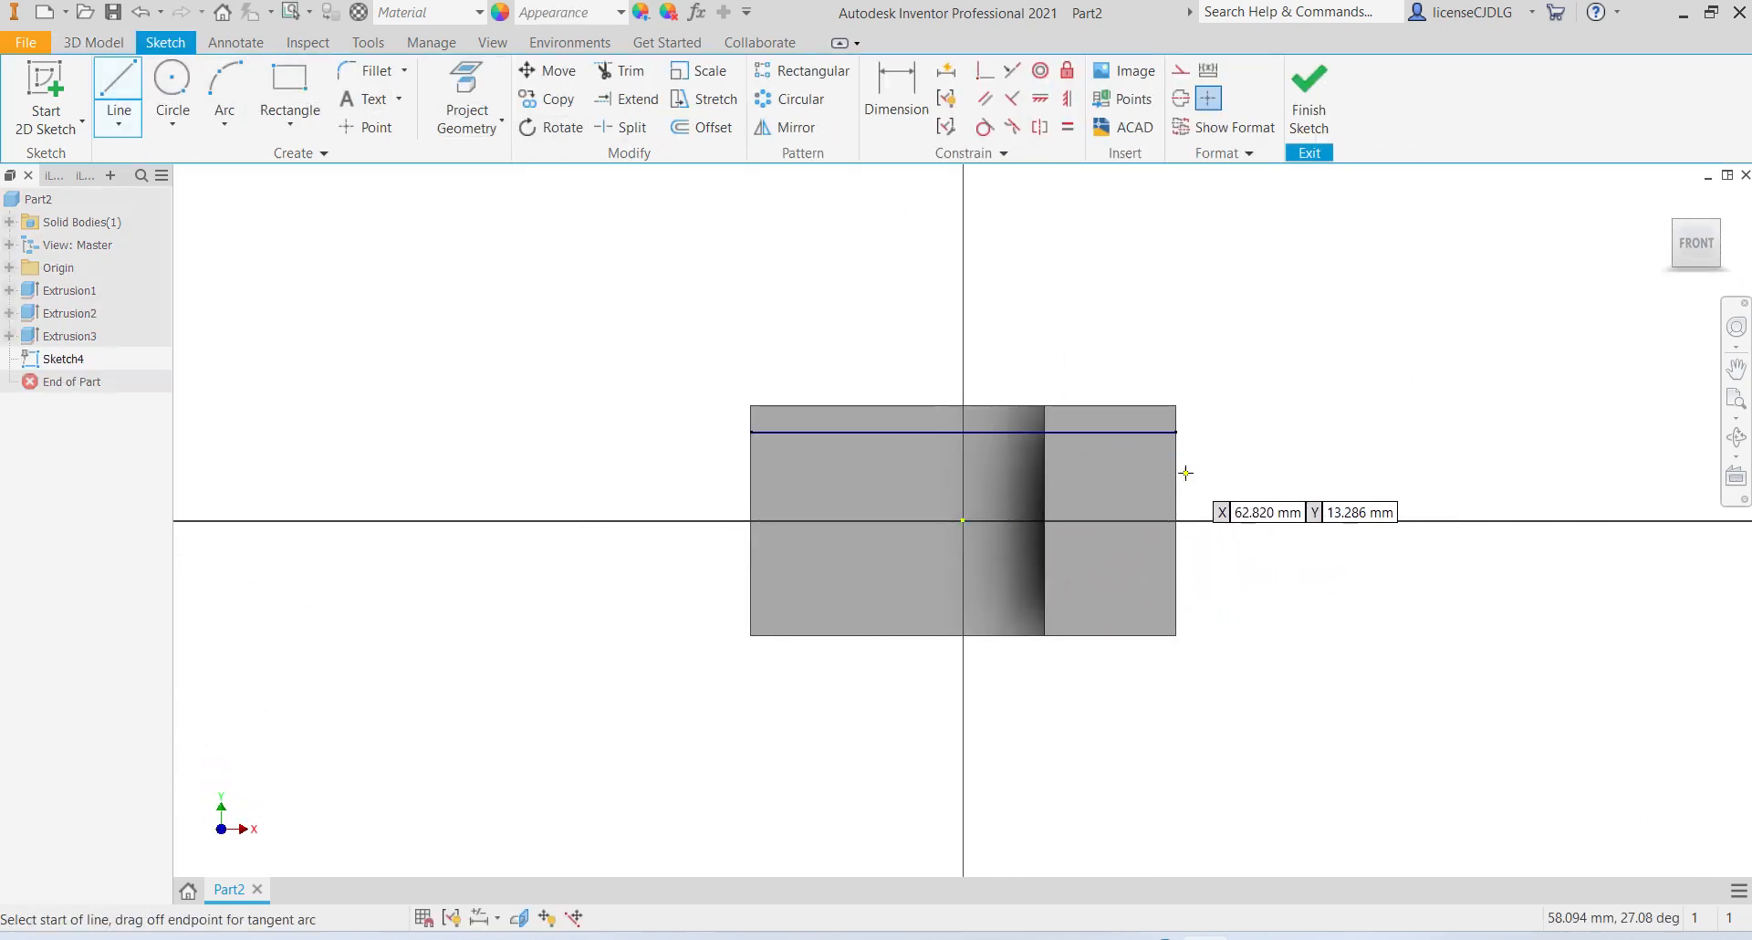
left_click(1176, 610)
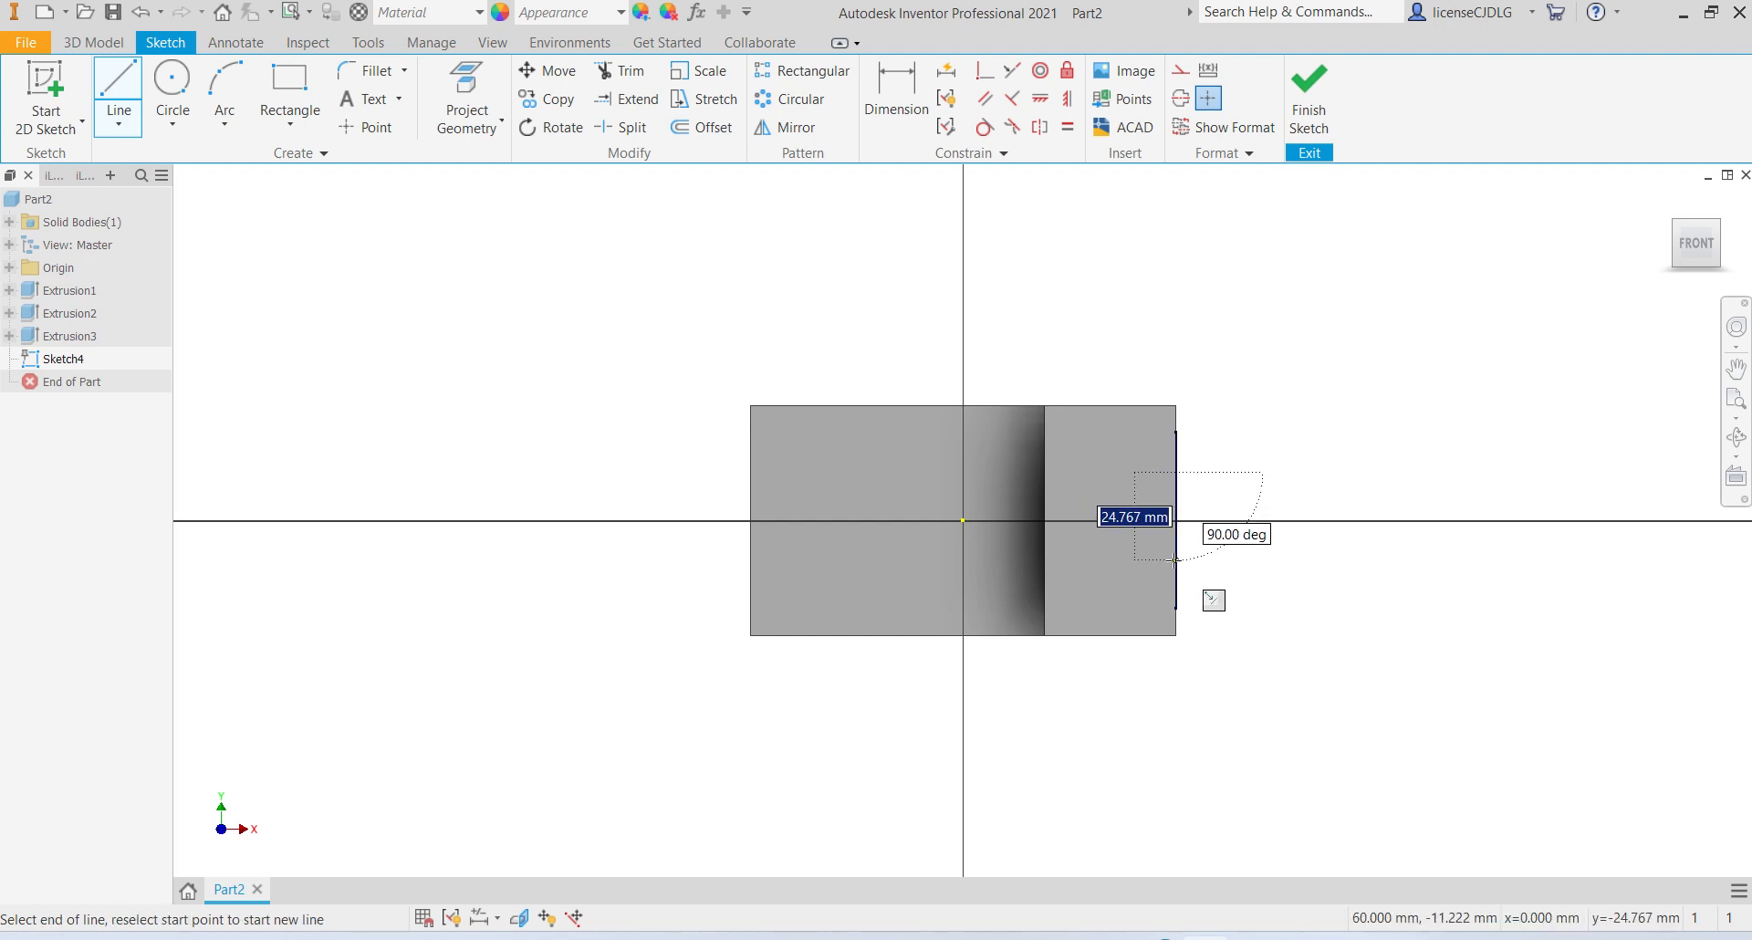
left_click(1175, 561)
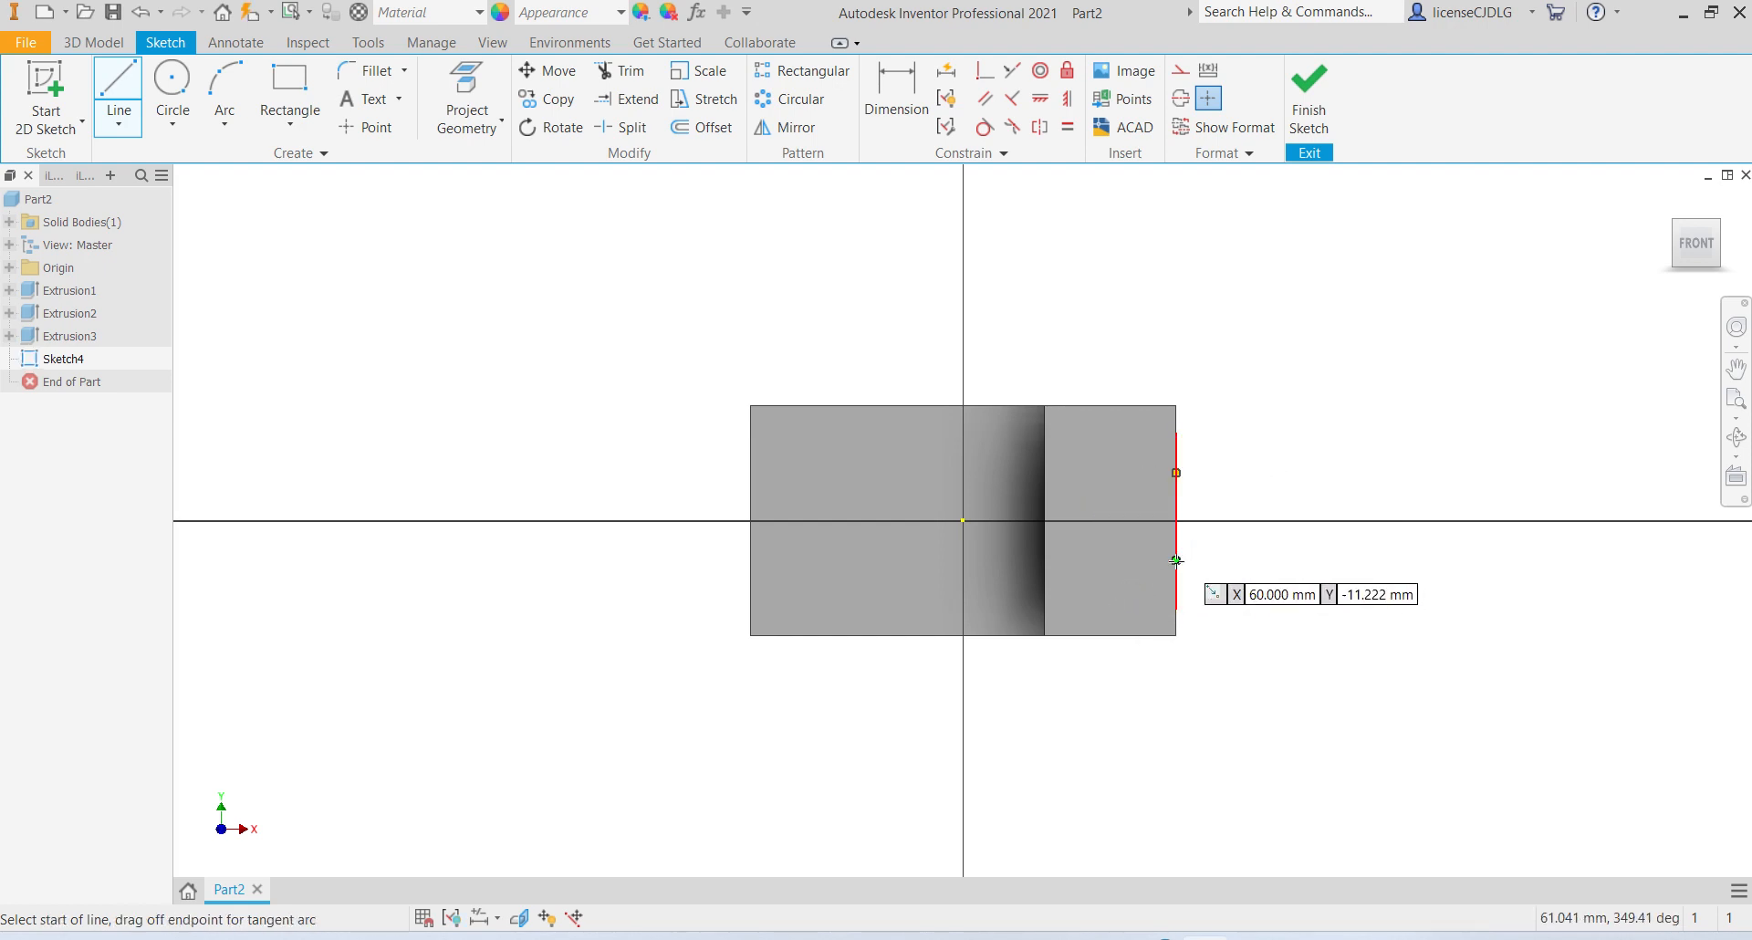
double_click(1047, 617)
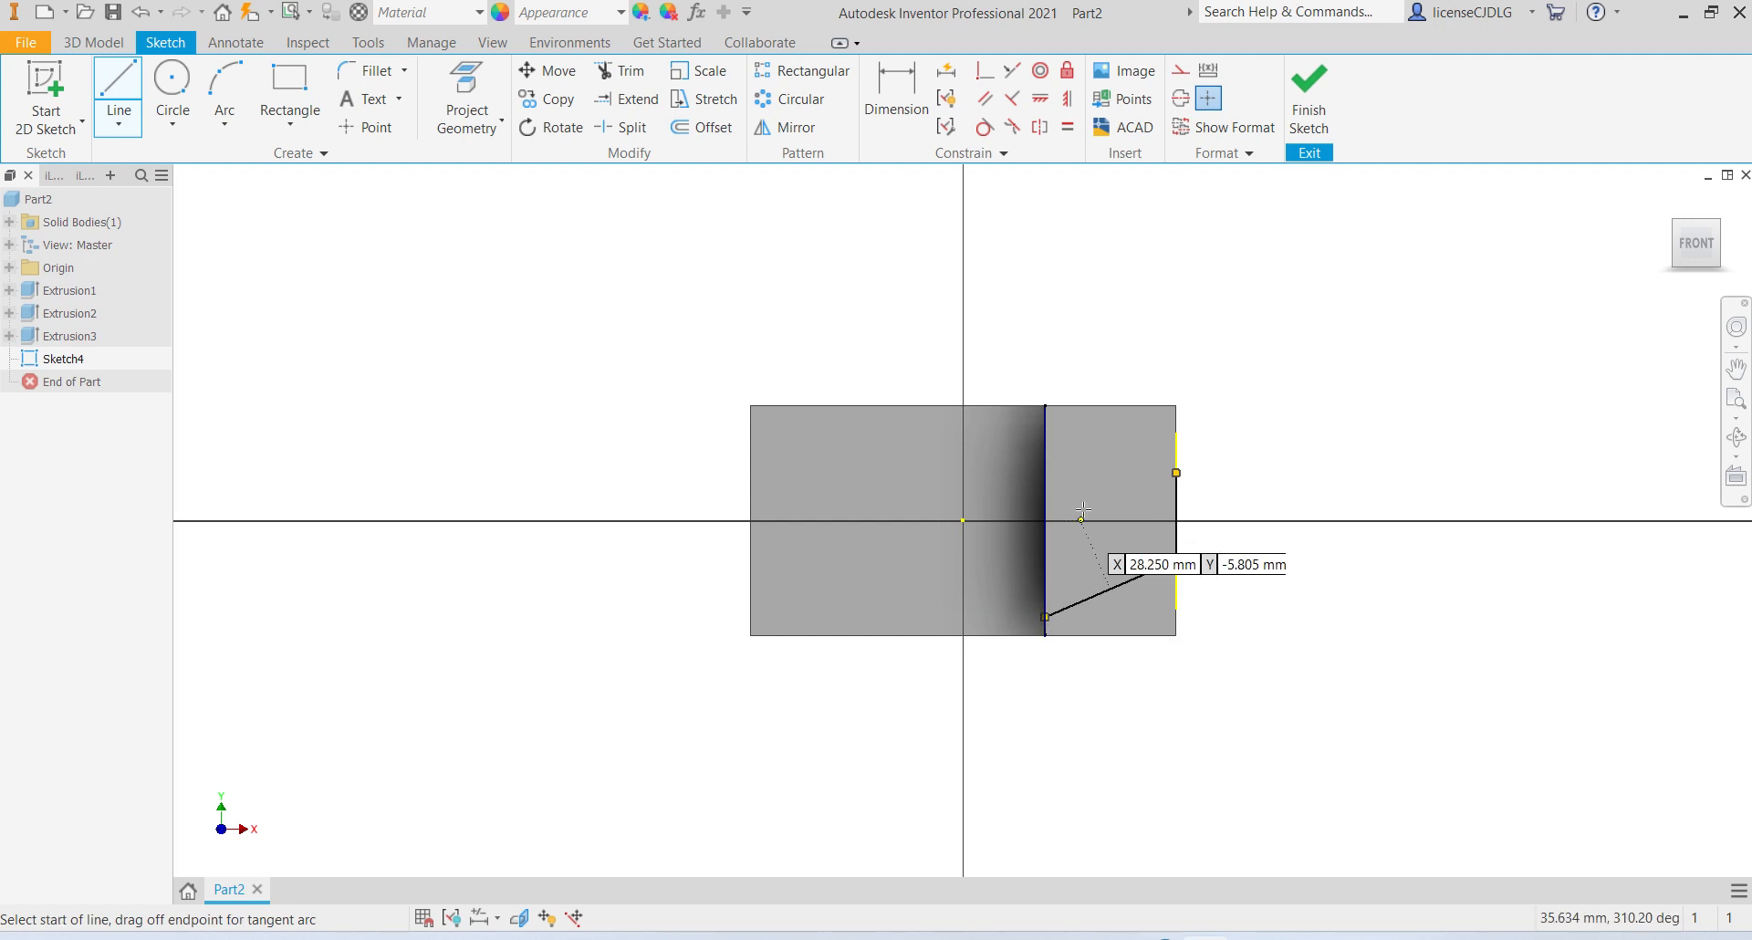
Step: Close the tapered outline with a second slanted line from the outer edge and a line along the block's inner edge
left_click(1177, 473)
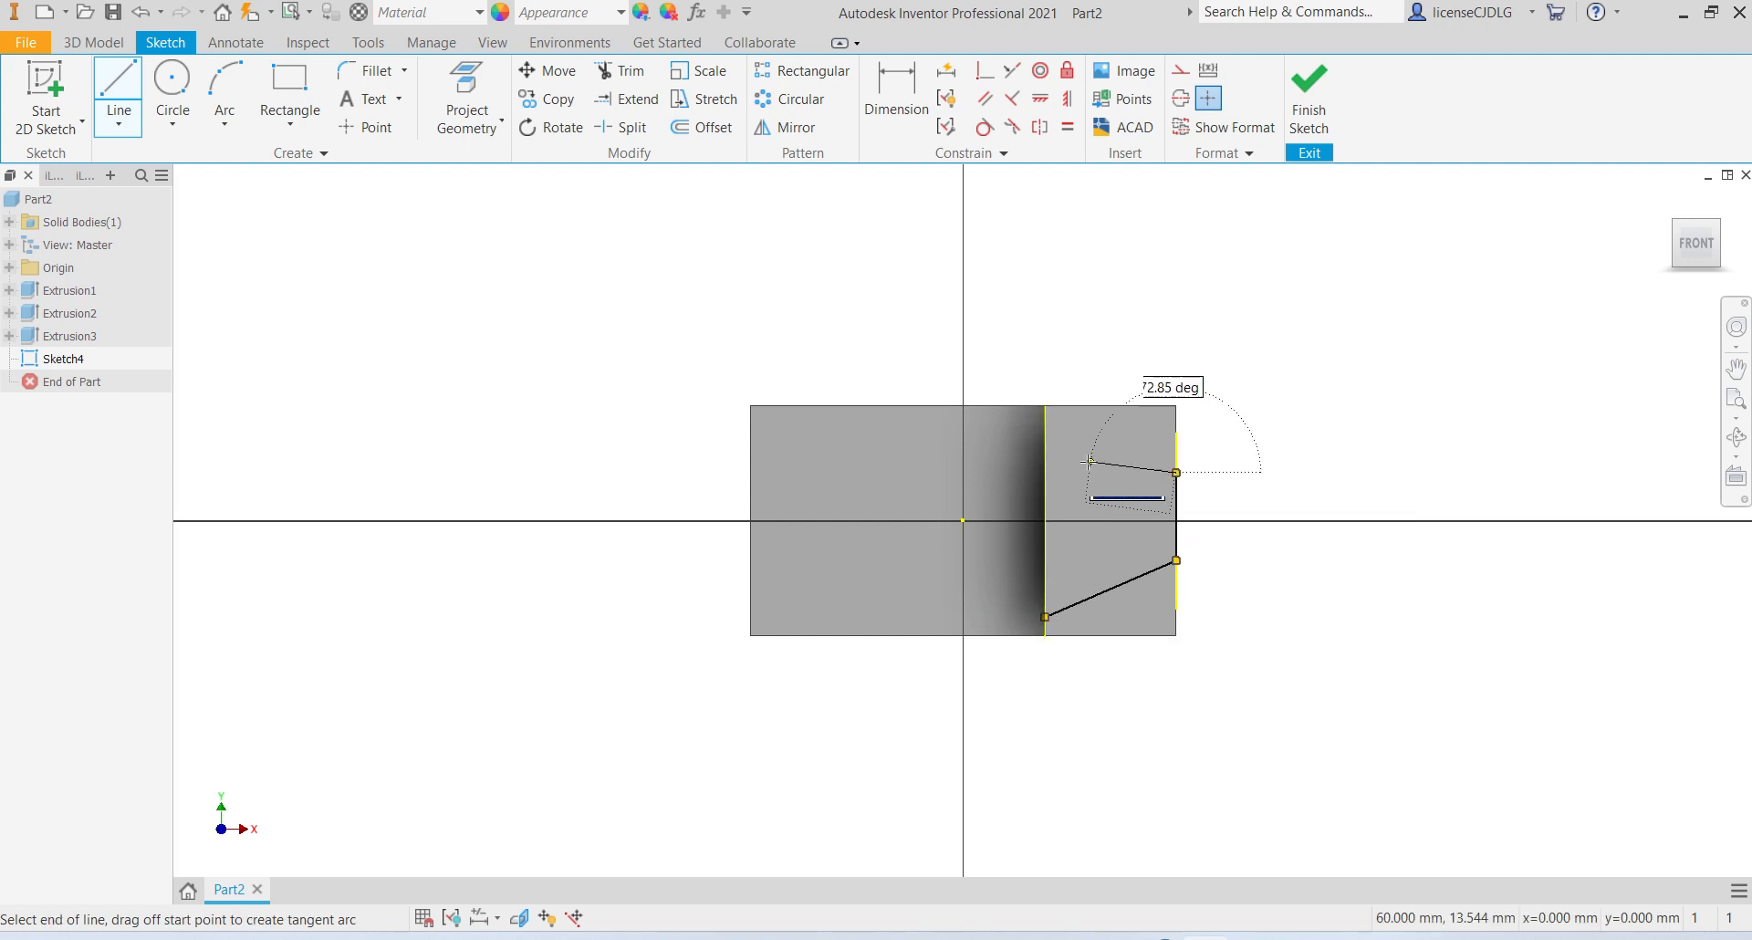
left_click(1045, 445)
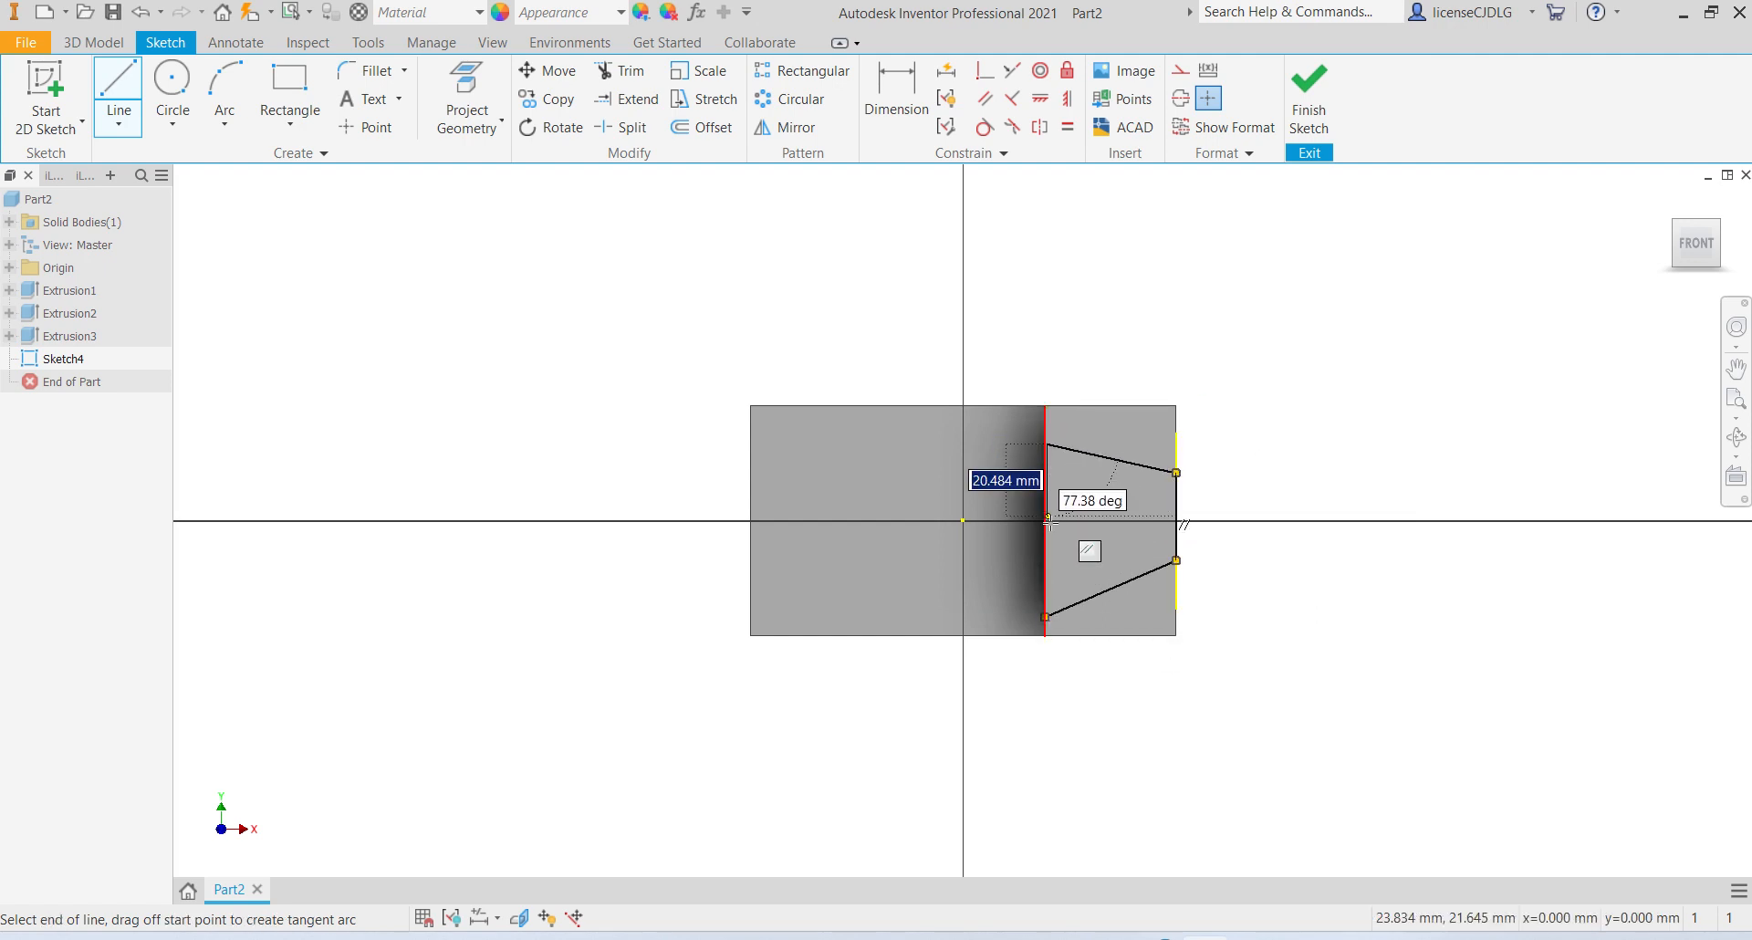
double_click(1046, 616)
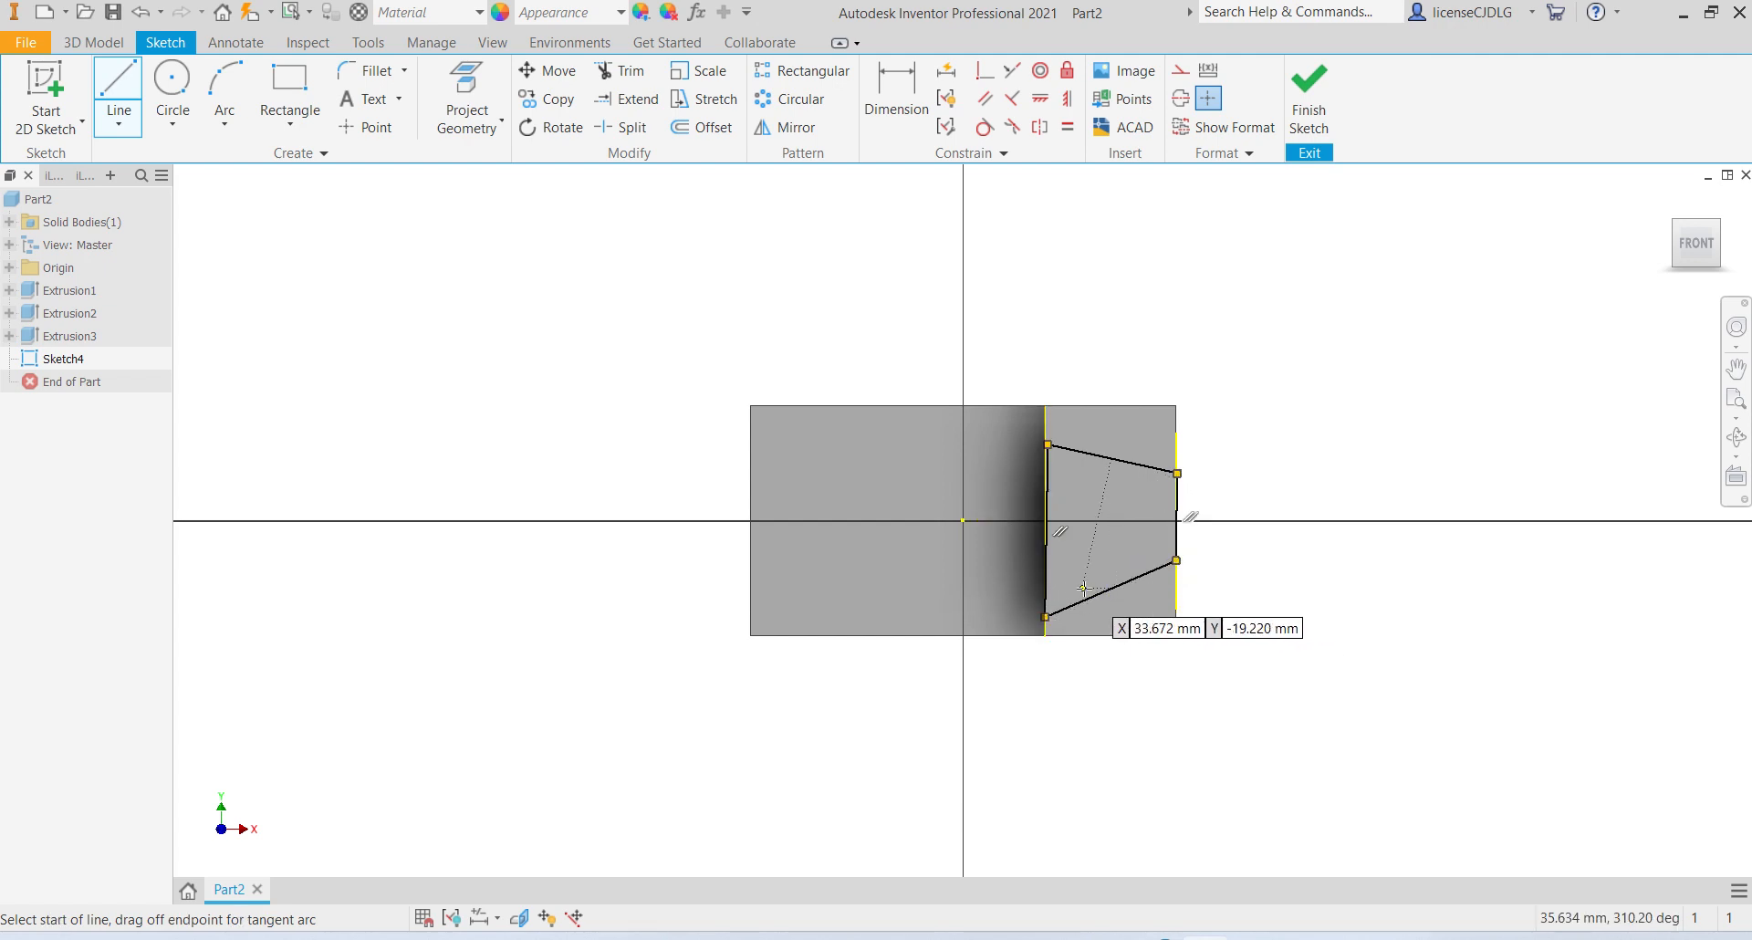
scroll(1187, 520, "up", 4)
scroll(1236, 477, "down", 5)
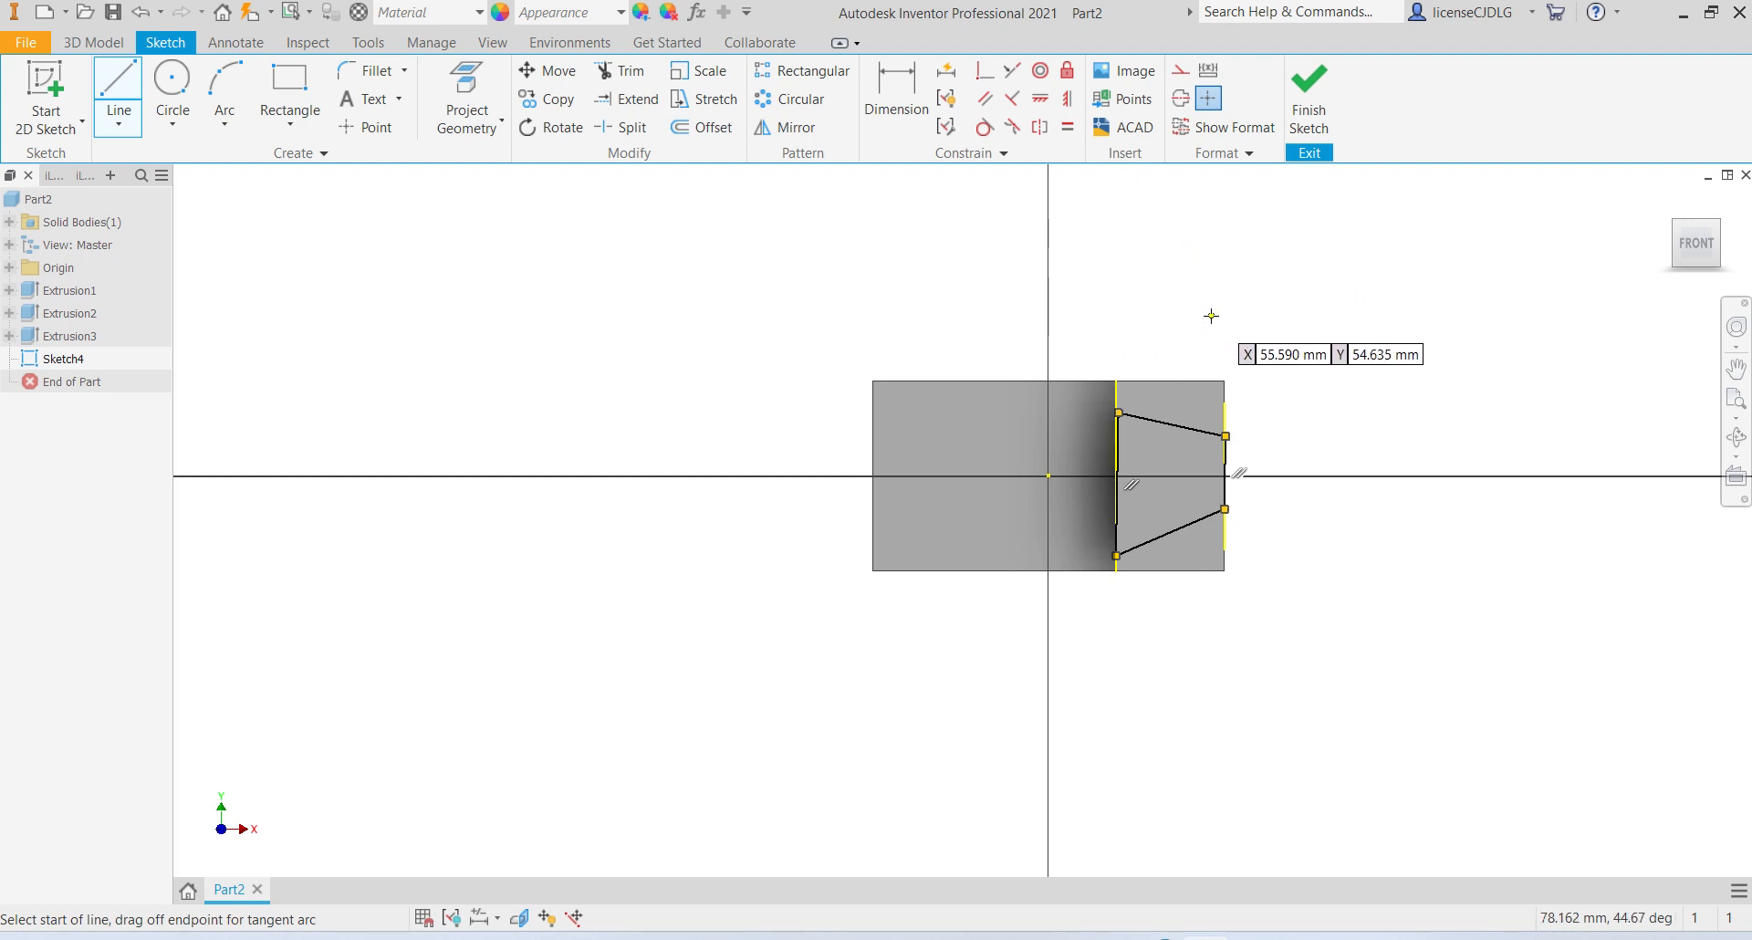
key("Escape")
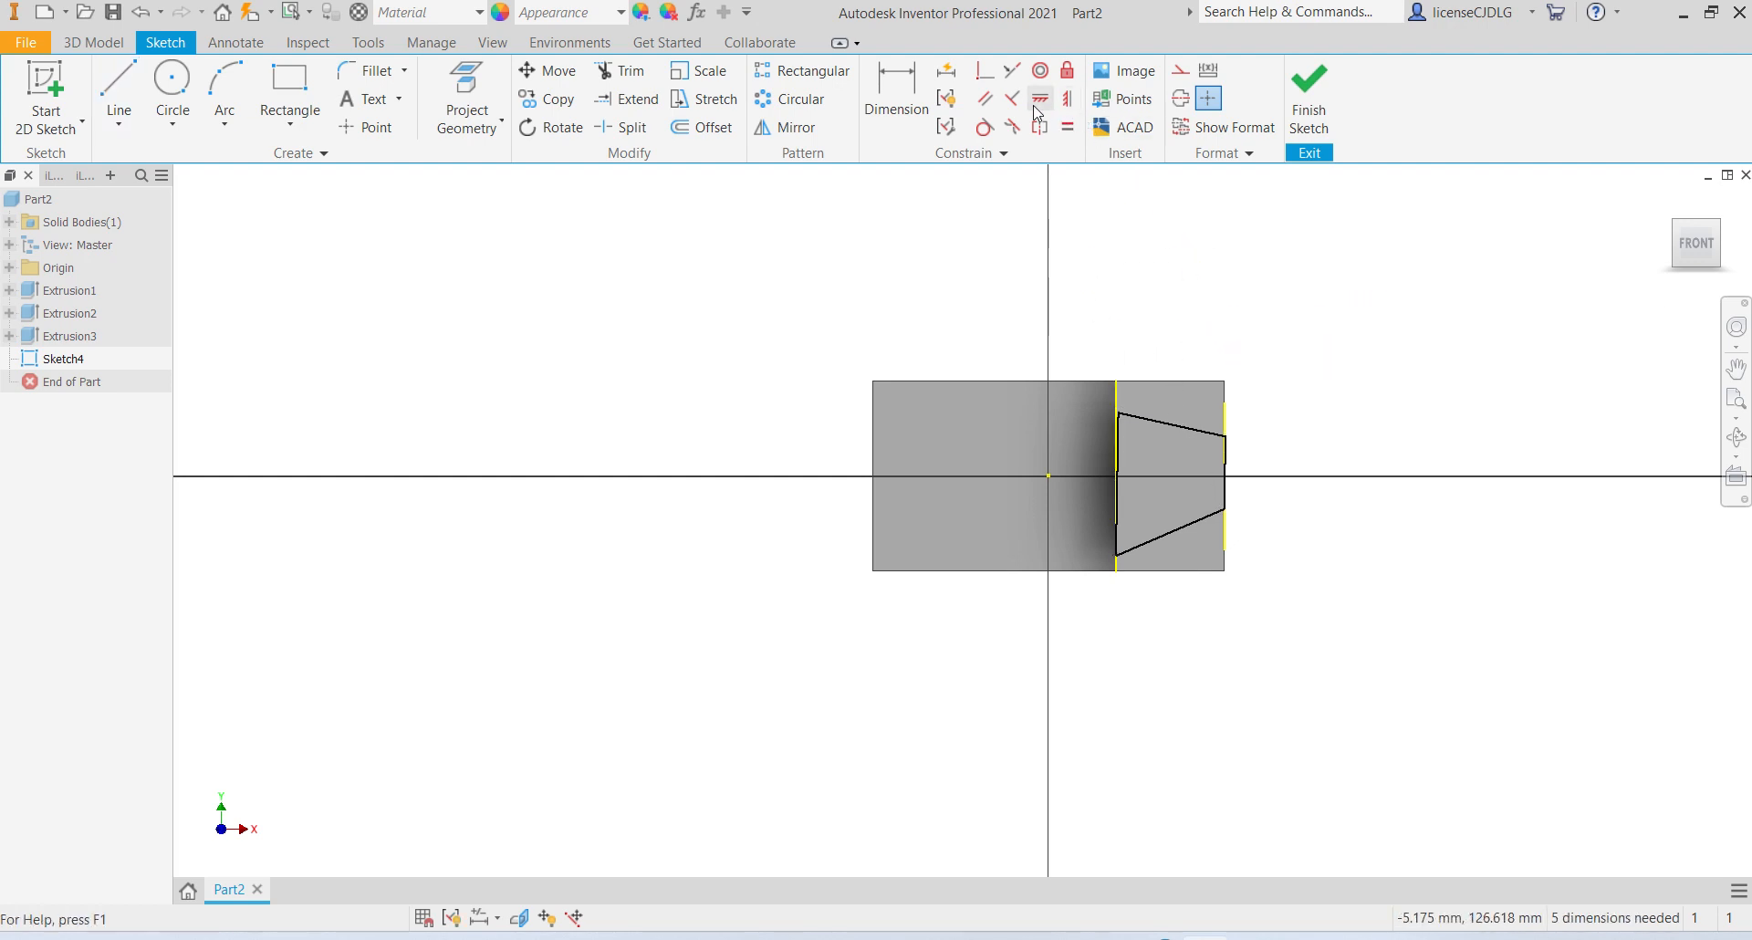
Step: Apply a vertical constraint to the tapered outline's line along the raised block's inner edge
left_click(1039, 102)
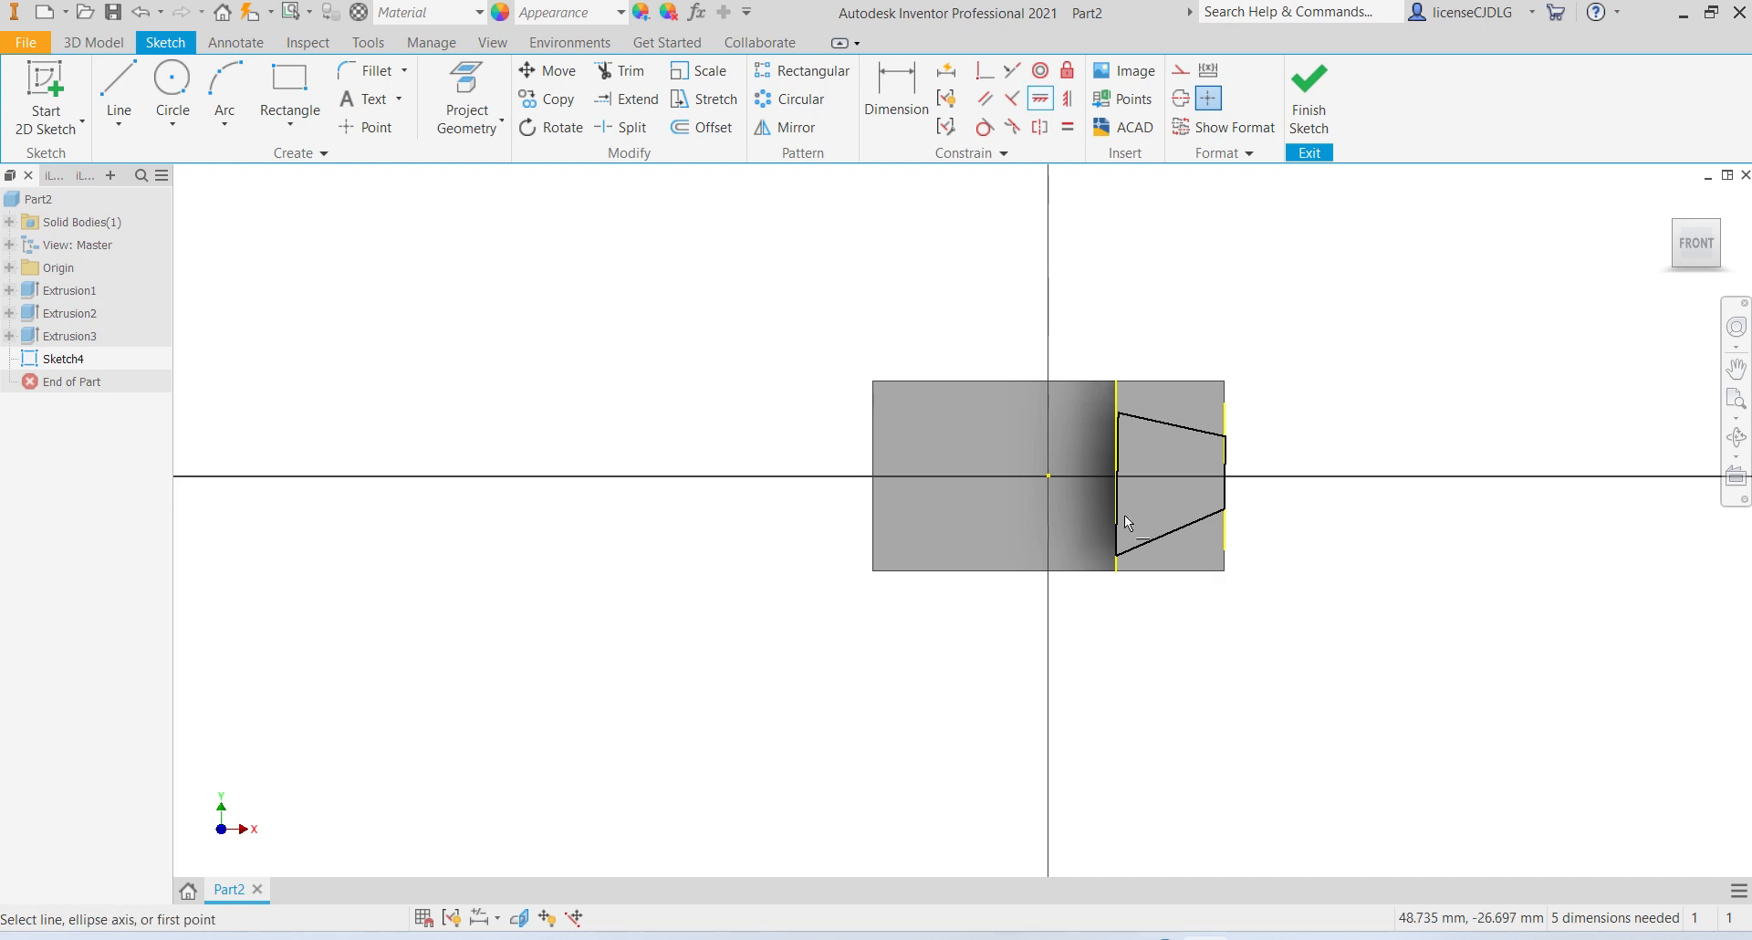
left_click(1067, 98)
scroll(1128, 474, "up", 5)
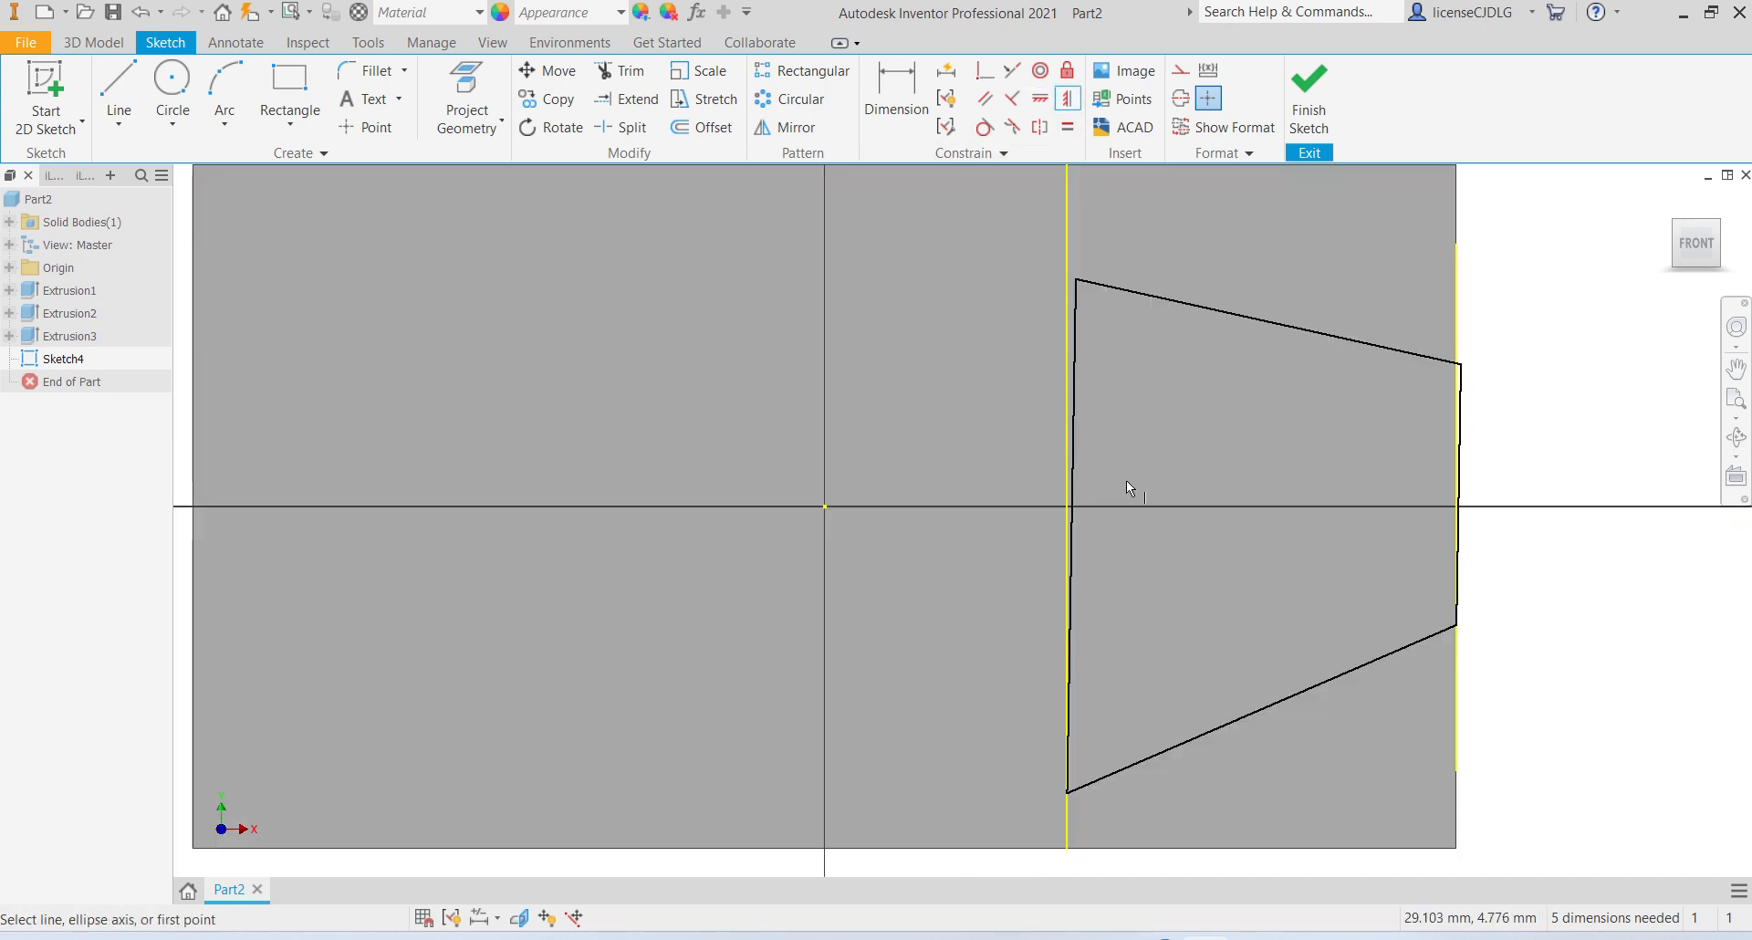
left_click(1071, 522)
scroll(1212, 497, "down", 3)
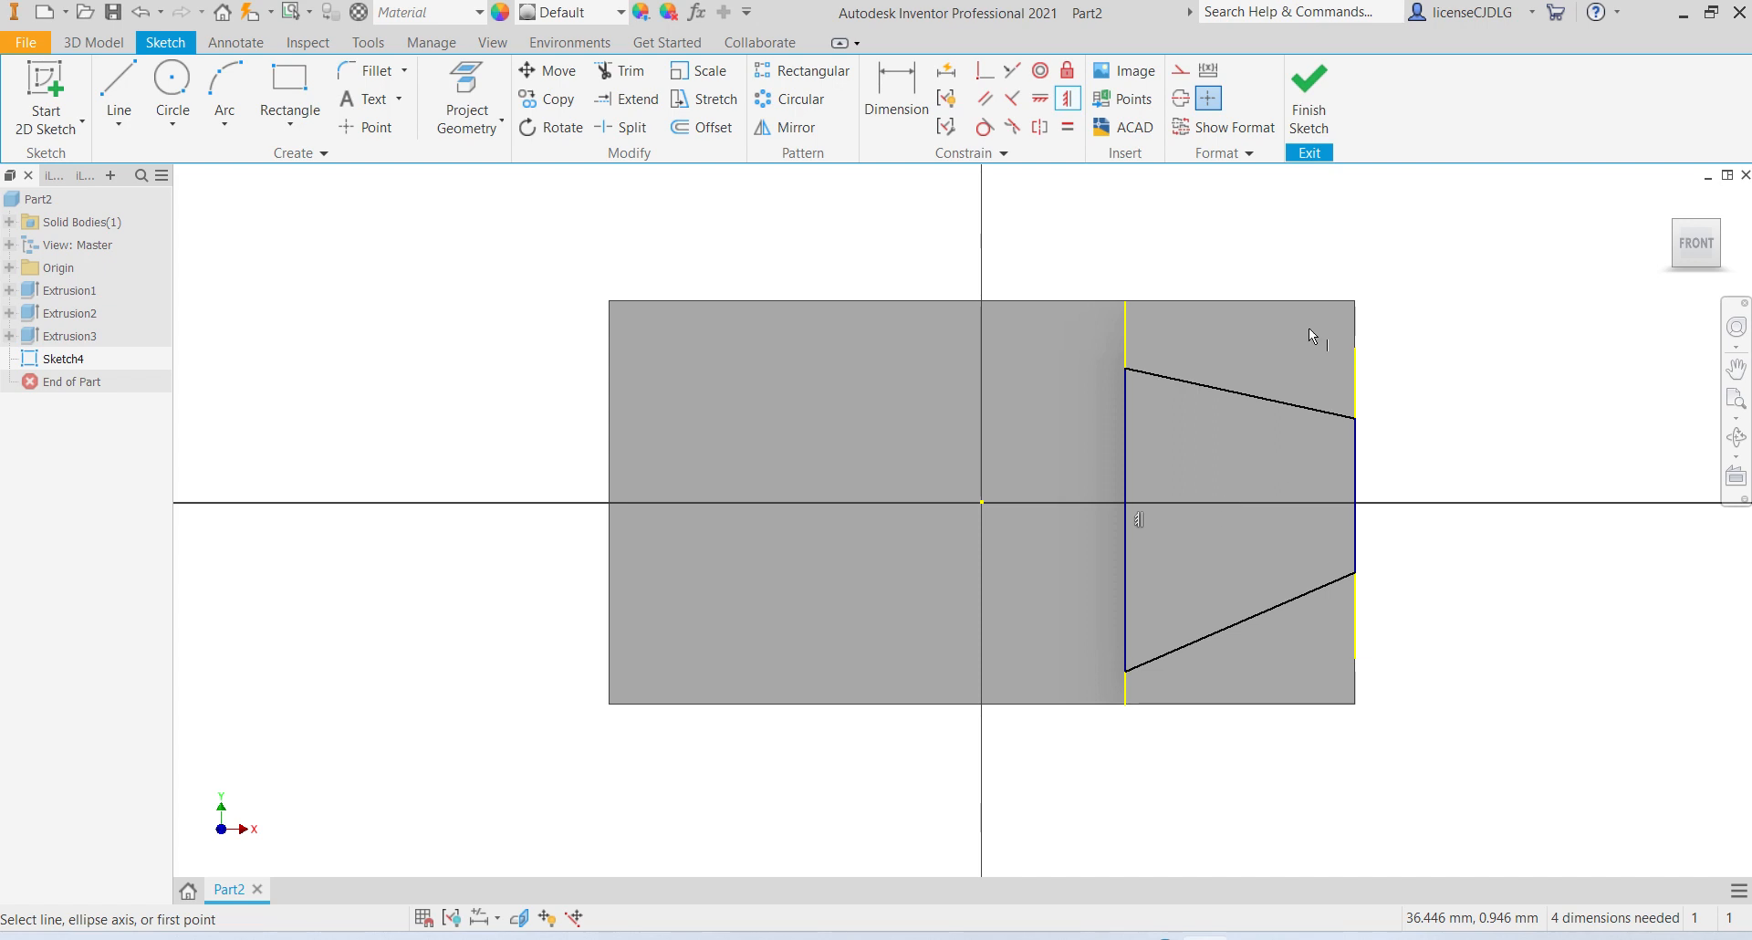
left_click(1068, 100)
Step: Dimension the tapered outline's line on the block's outer edge to 25 mm
left_click(912, 127)
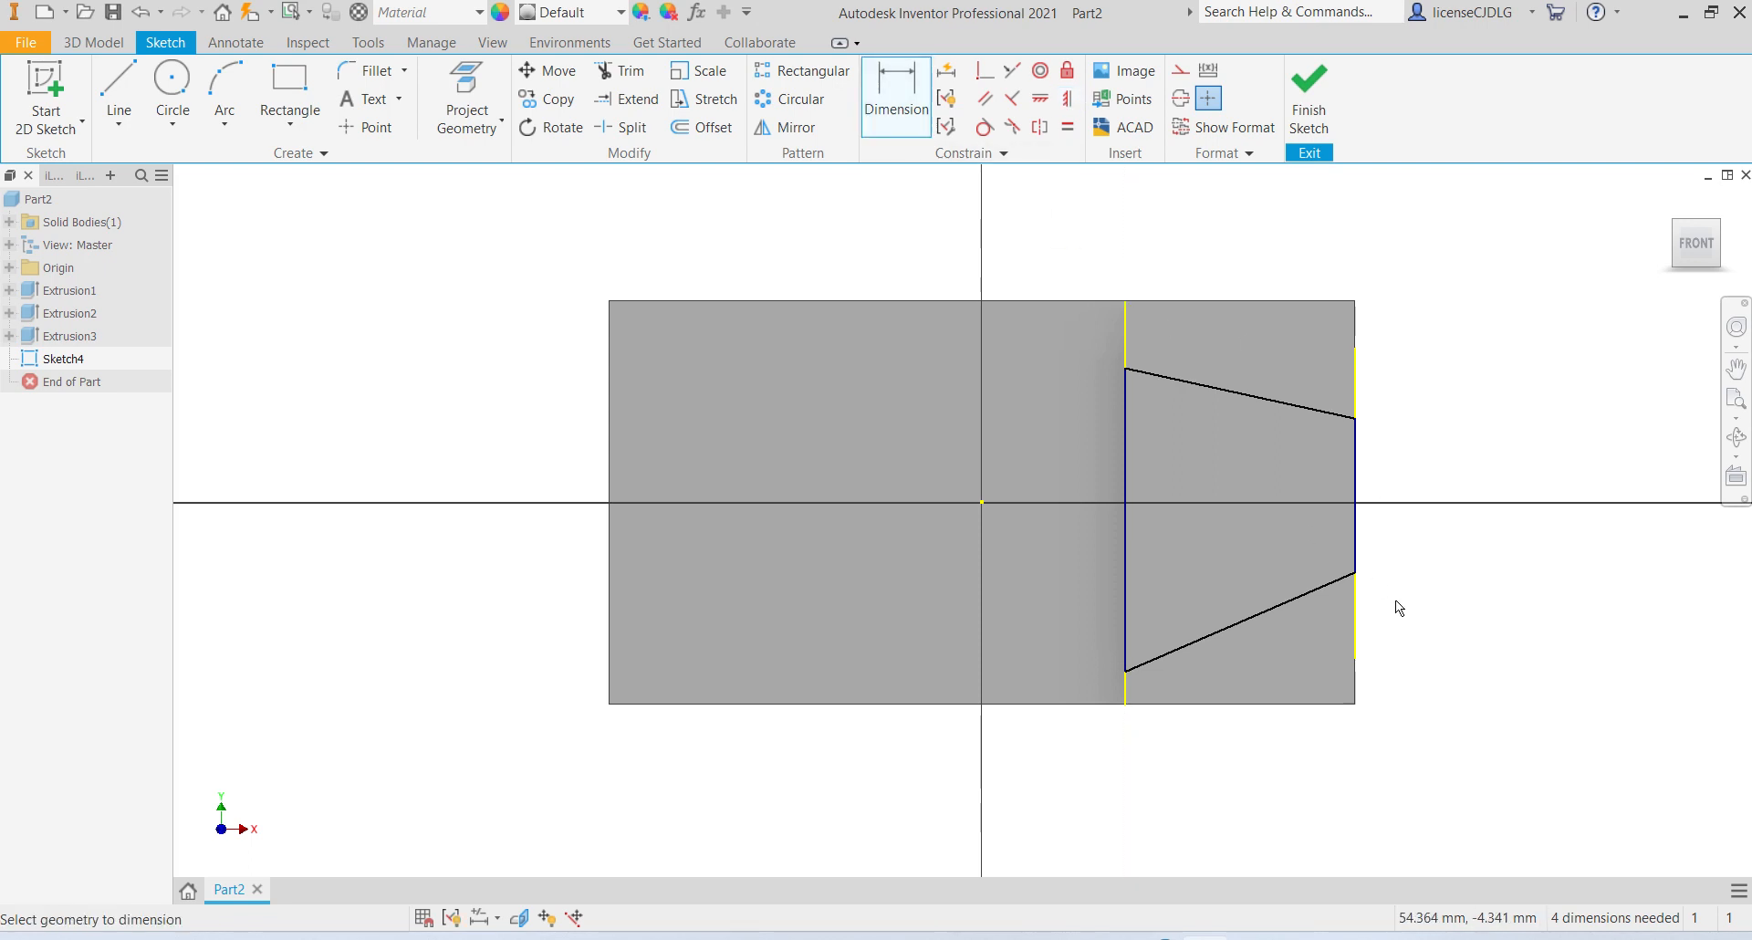
left_click(1354, 549)
left_click(1450, 508)
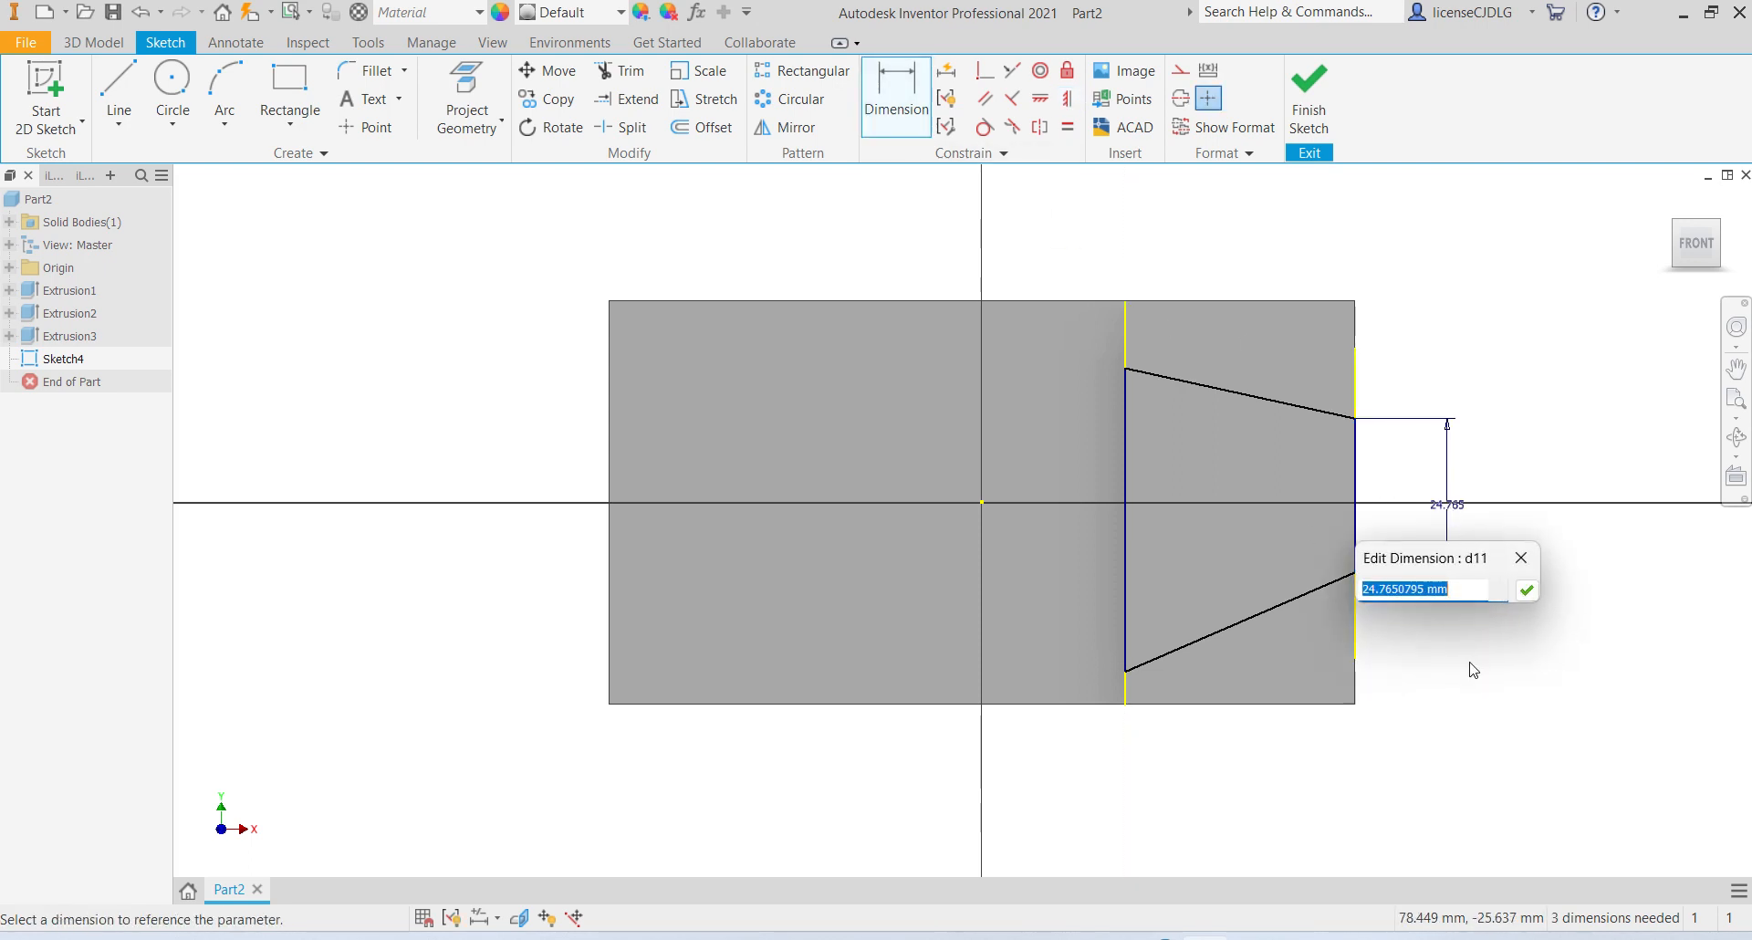
type("25")
key("Return")
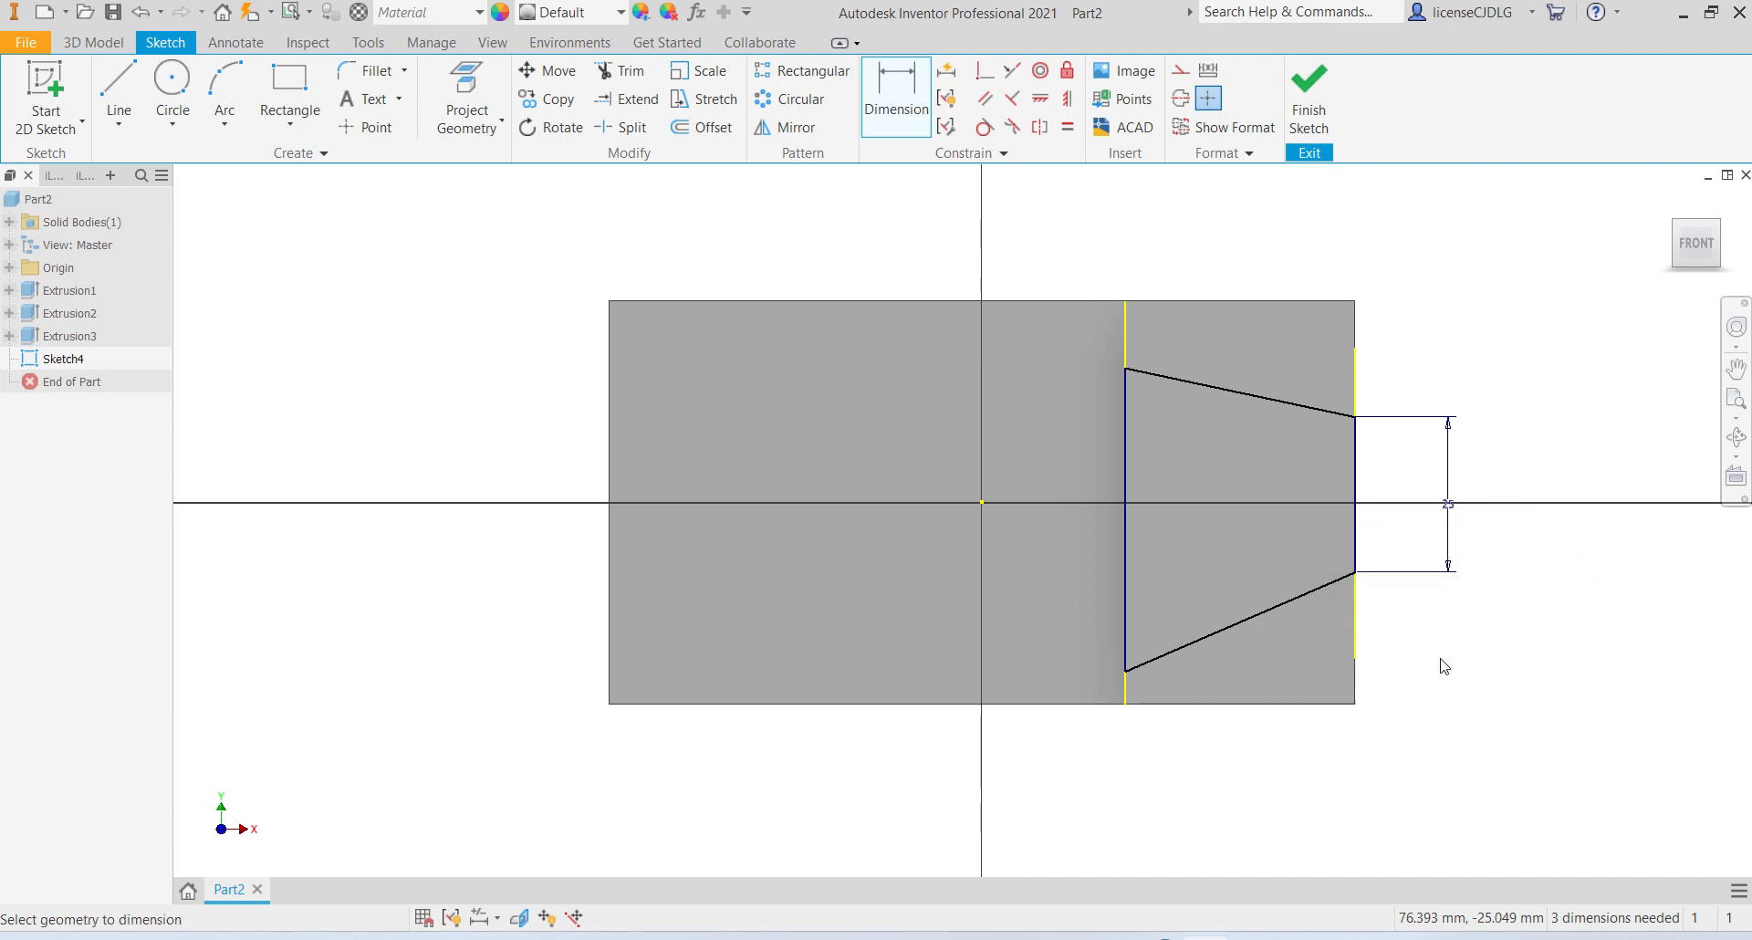
Step: Dimension the tapered outline's line on the block's inner edge to 38 mm
left_click(1125, 672)
left_click(1124, 368)
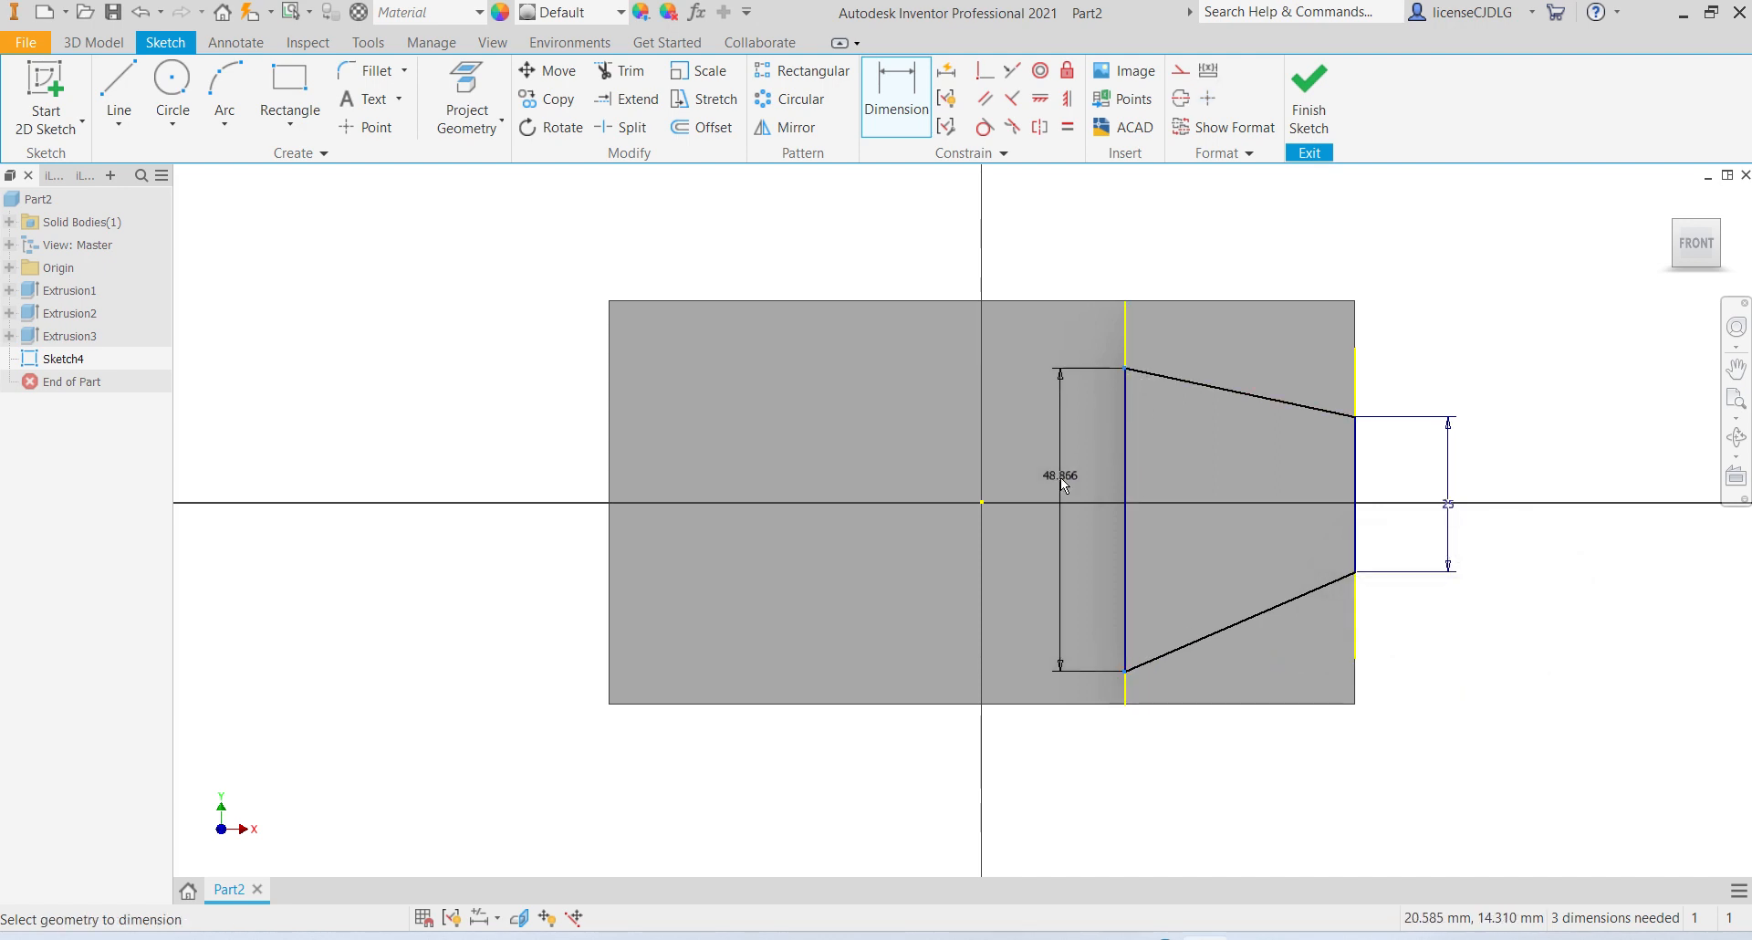
left_click(1038, 518)
type("38")
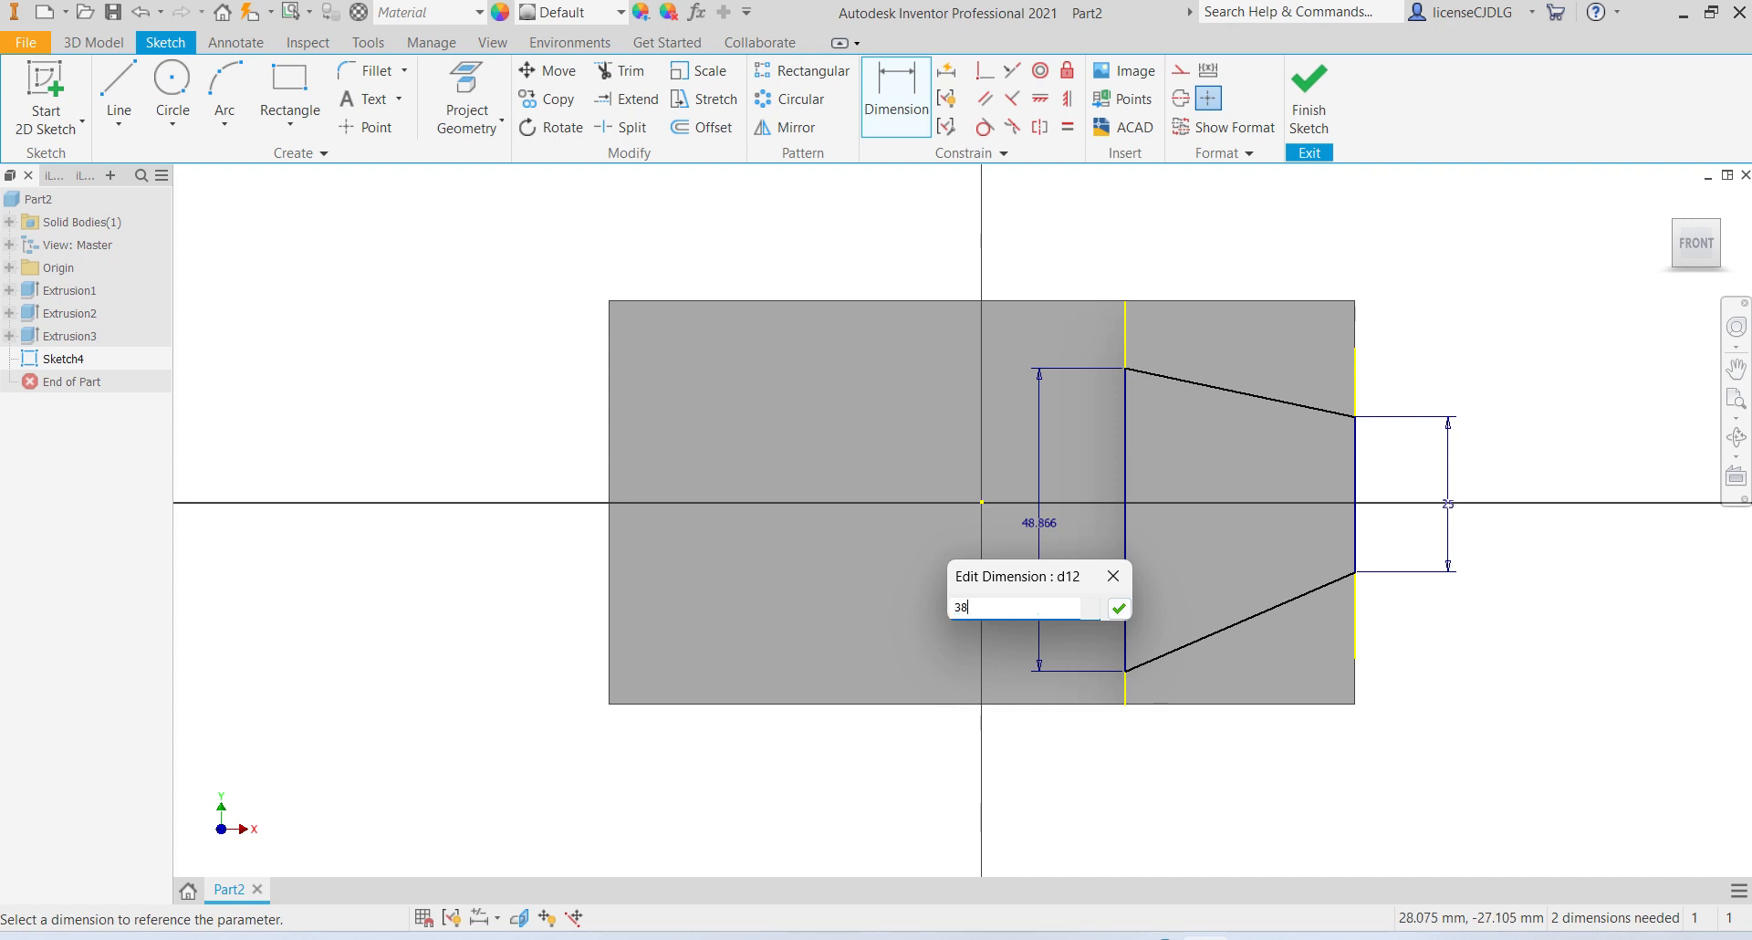
key("Return")
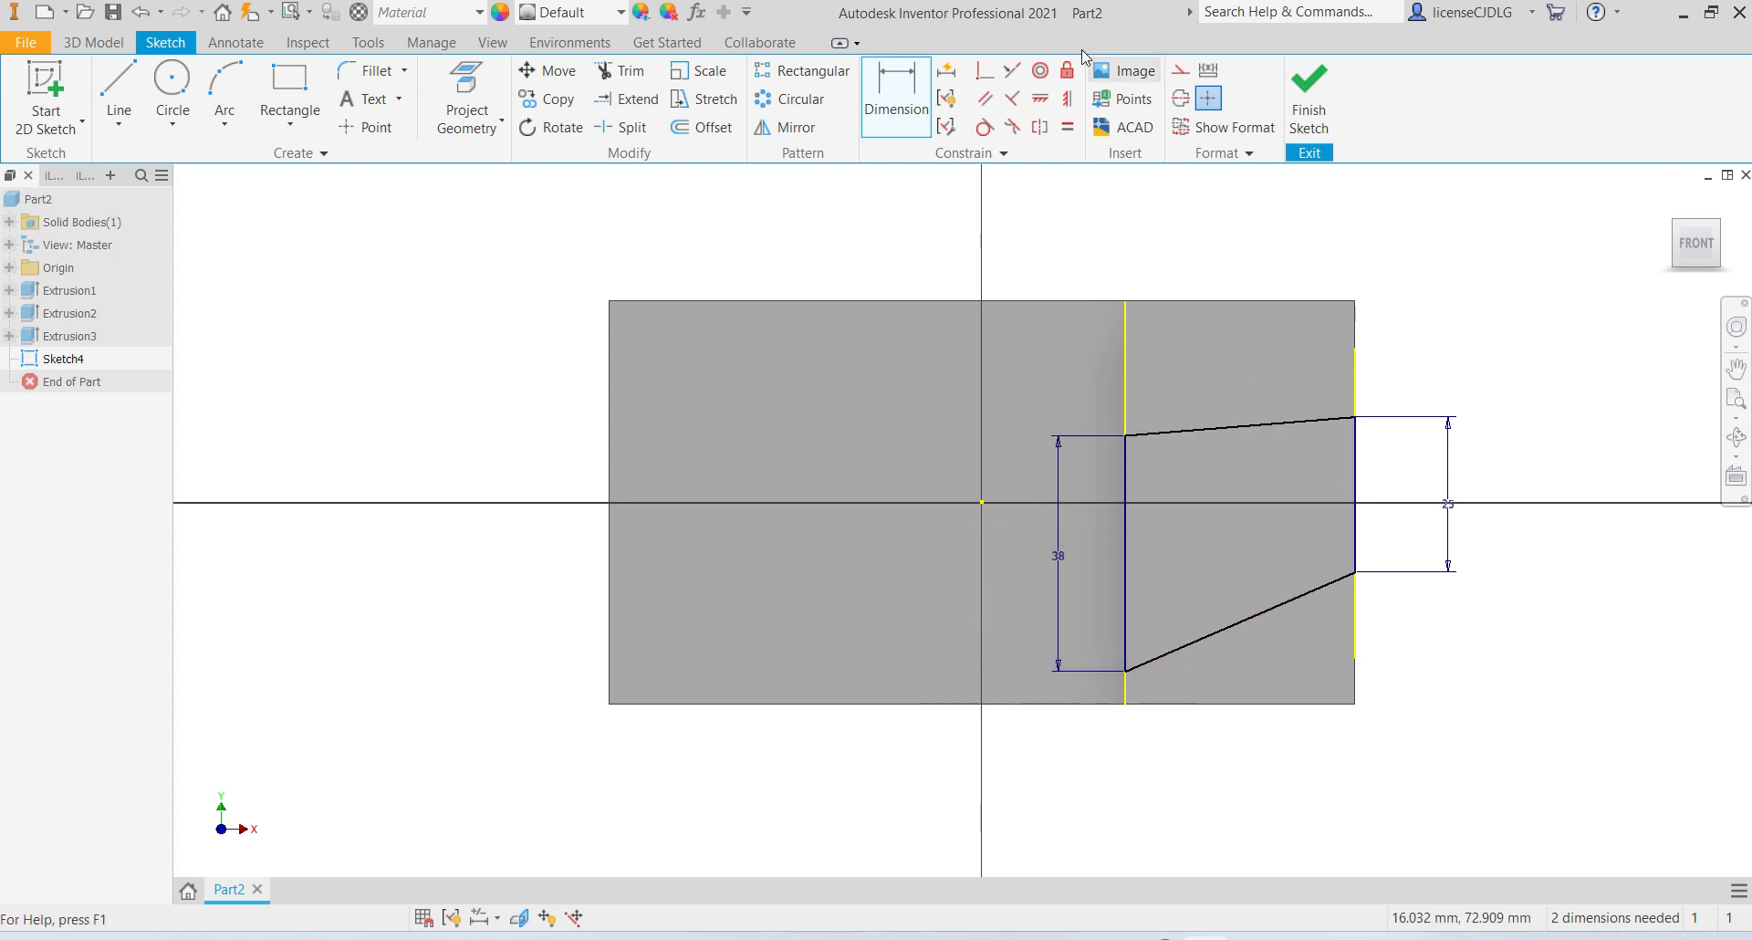
Step: Centre the outline's outer and inner lines on the block with horizontal constraints between their midpoints and the midpoints of the block edges
left_click(1041, 98)
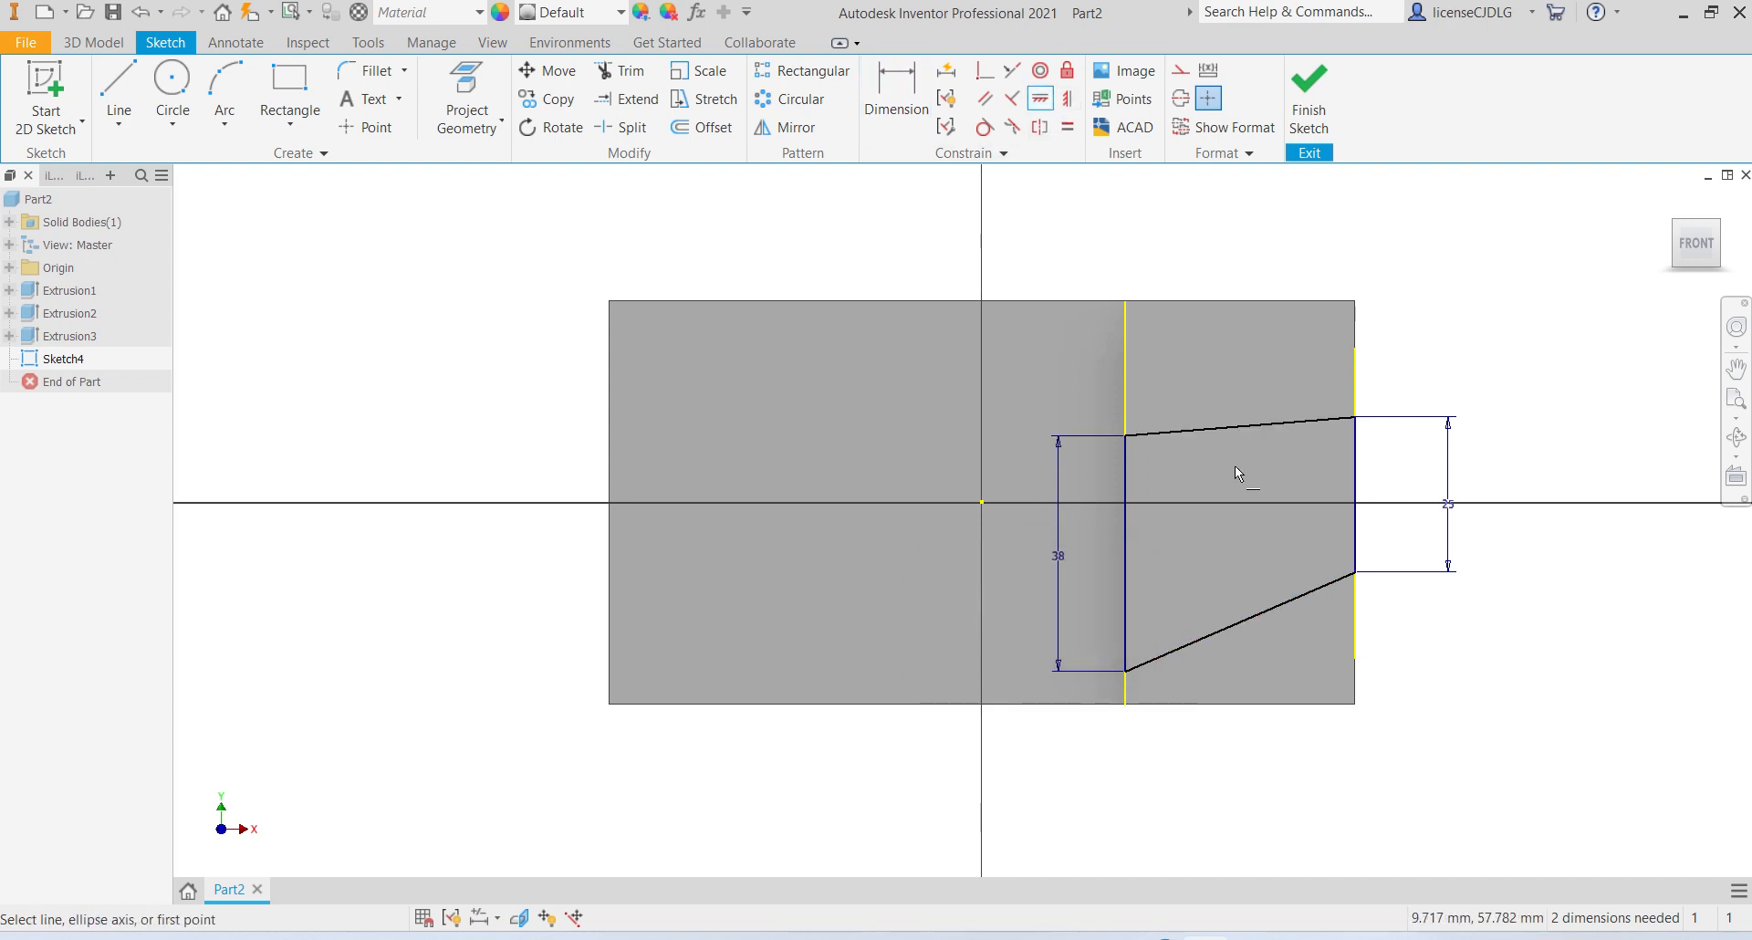
left_click(1358, 498)
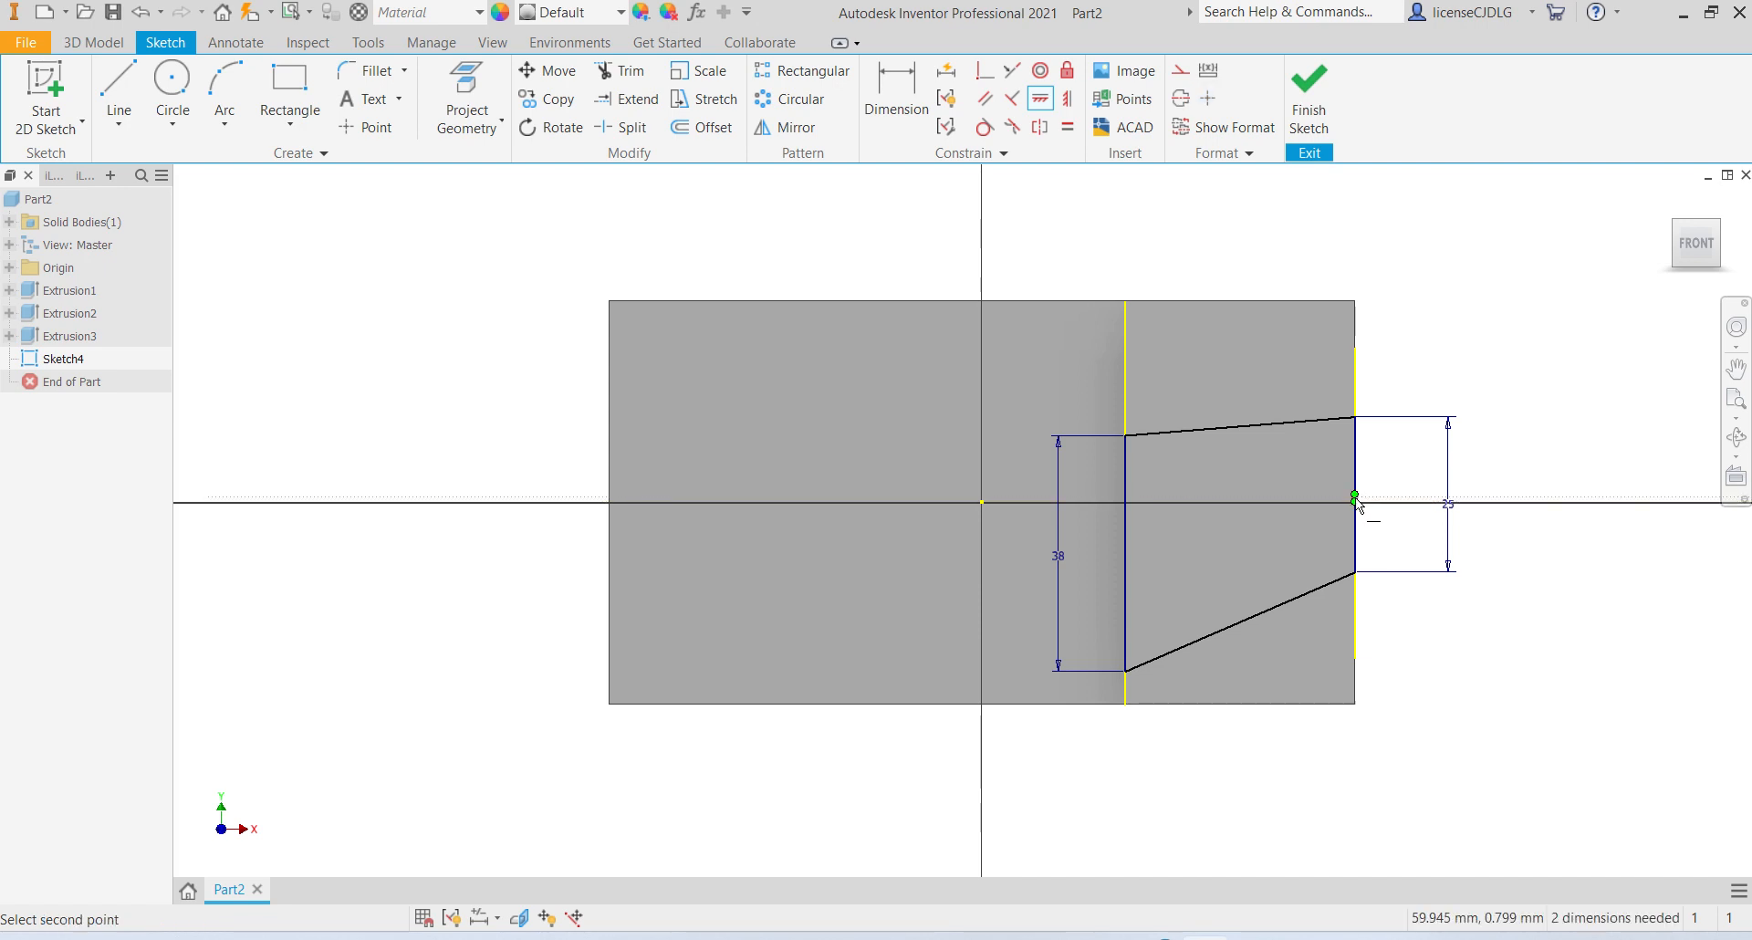
left_click(1355, 502)
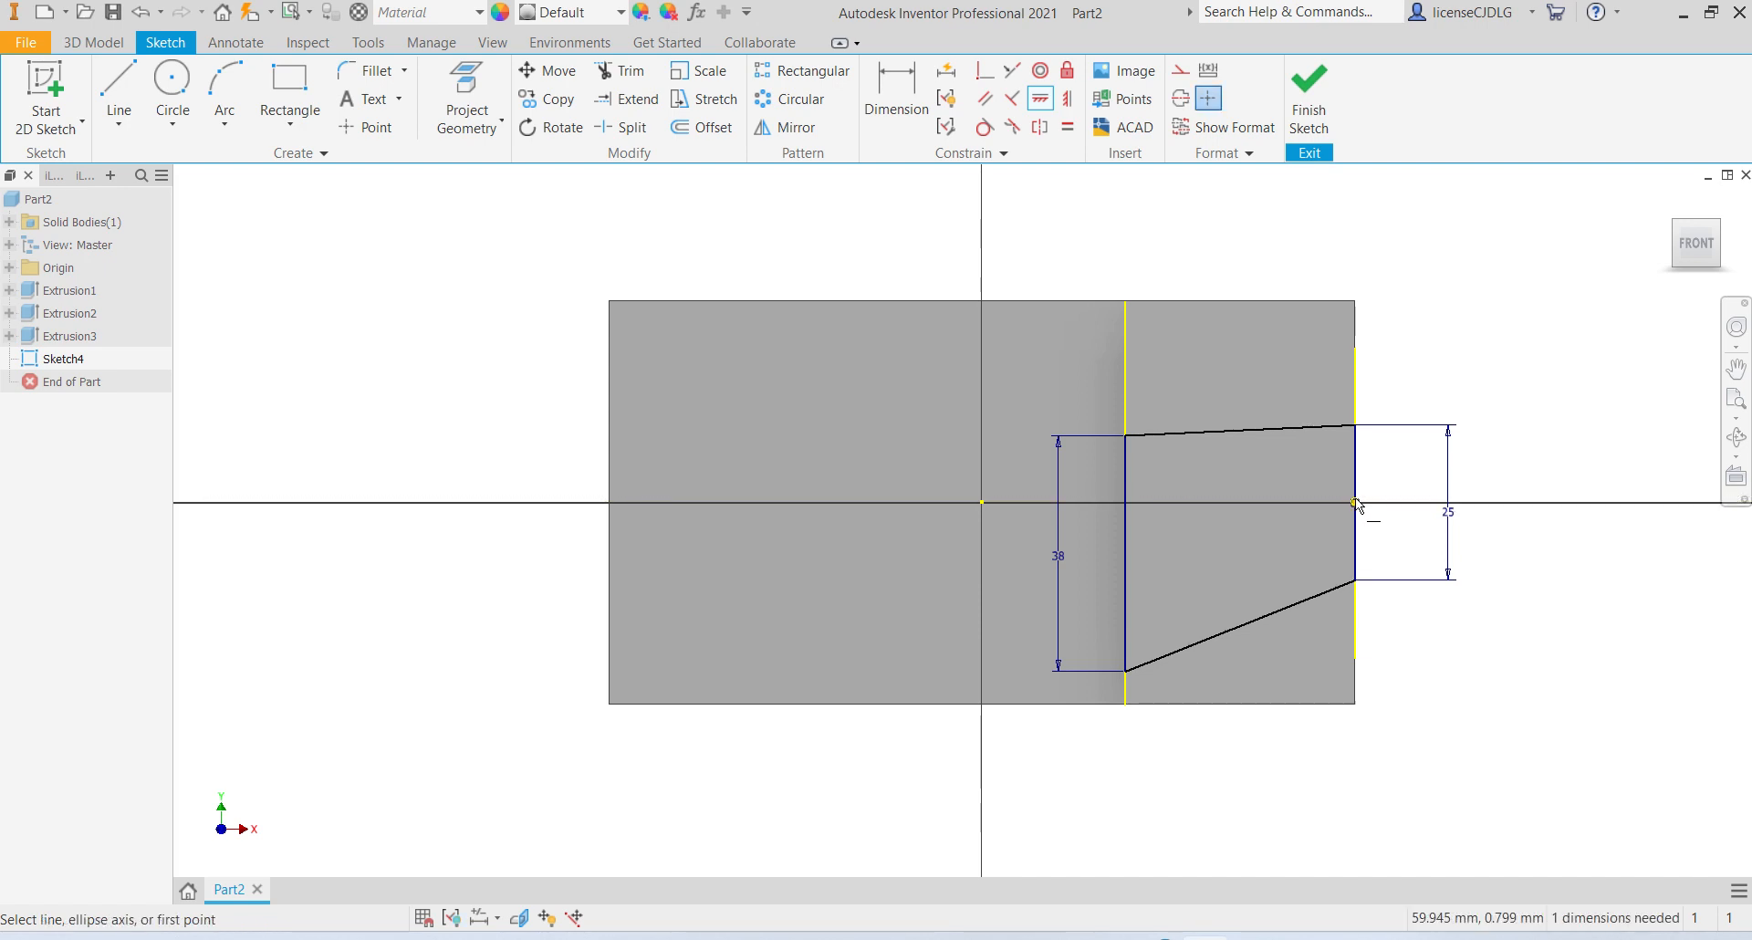
left_click(1128, 552)
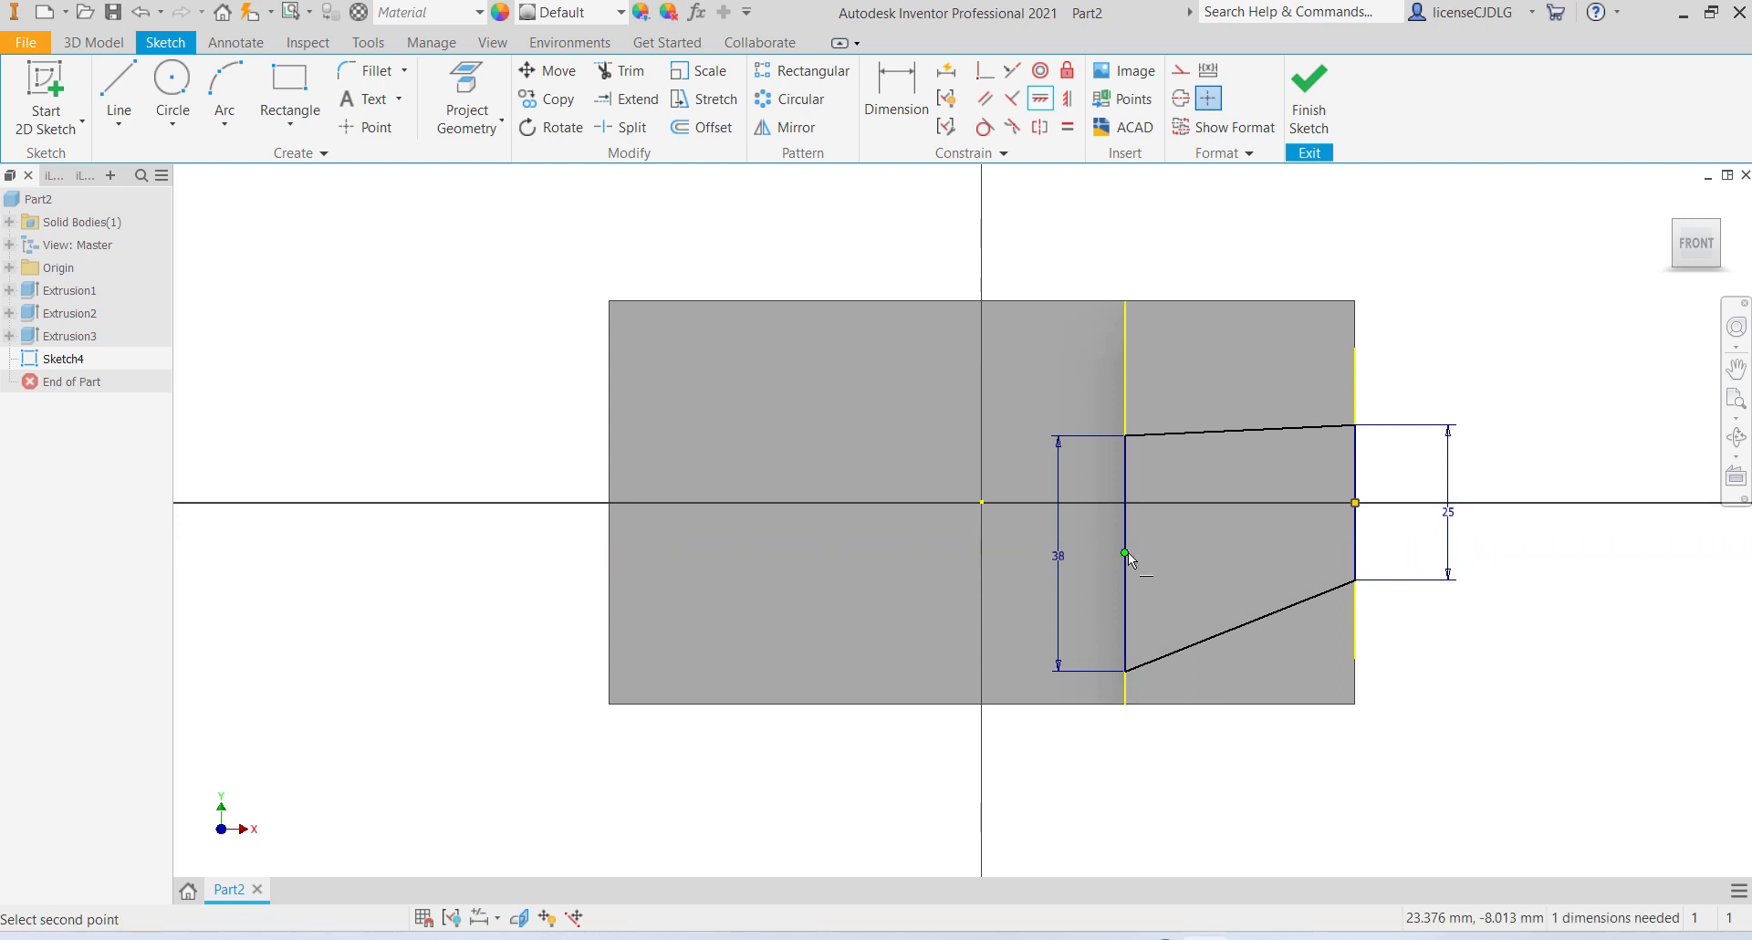
left_click(1130, 499)
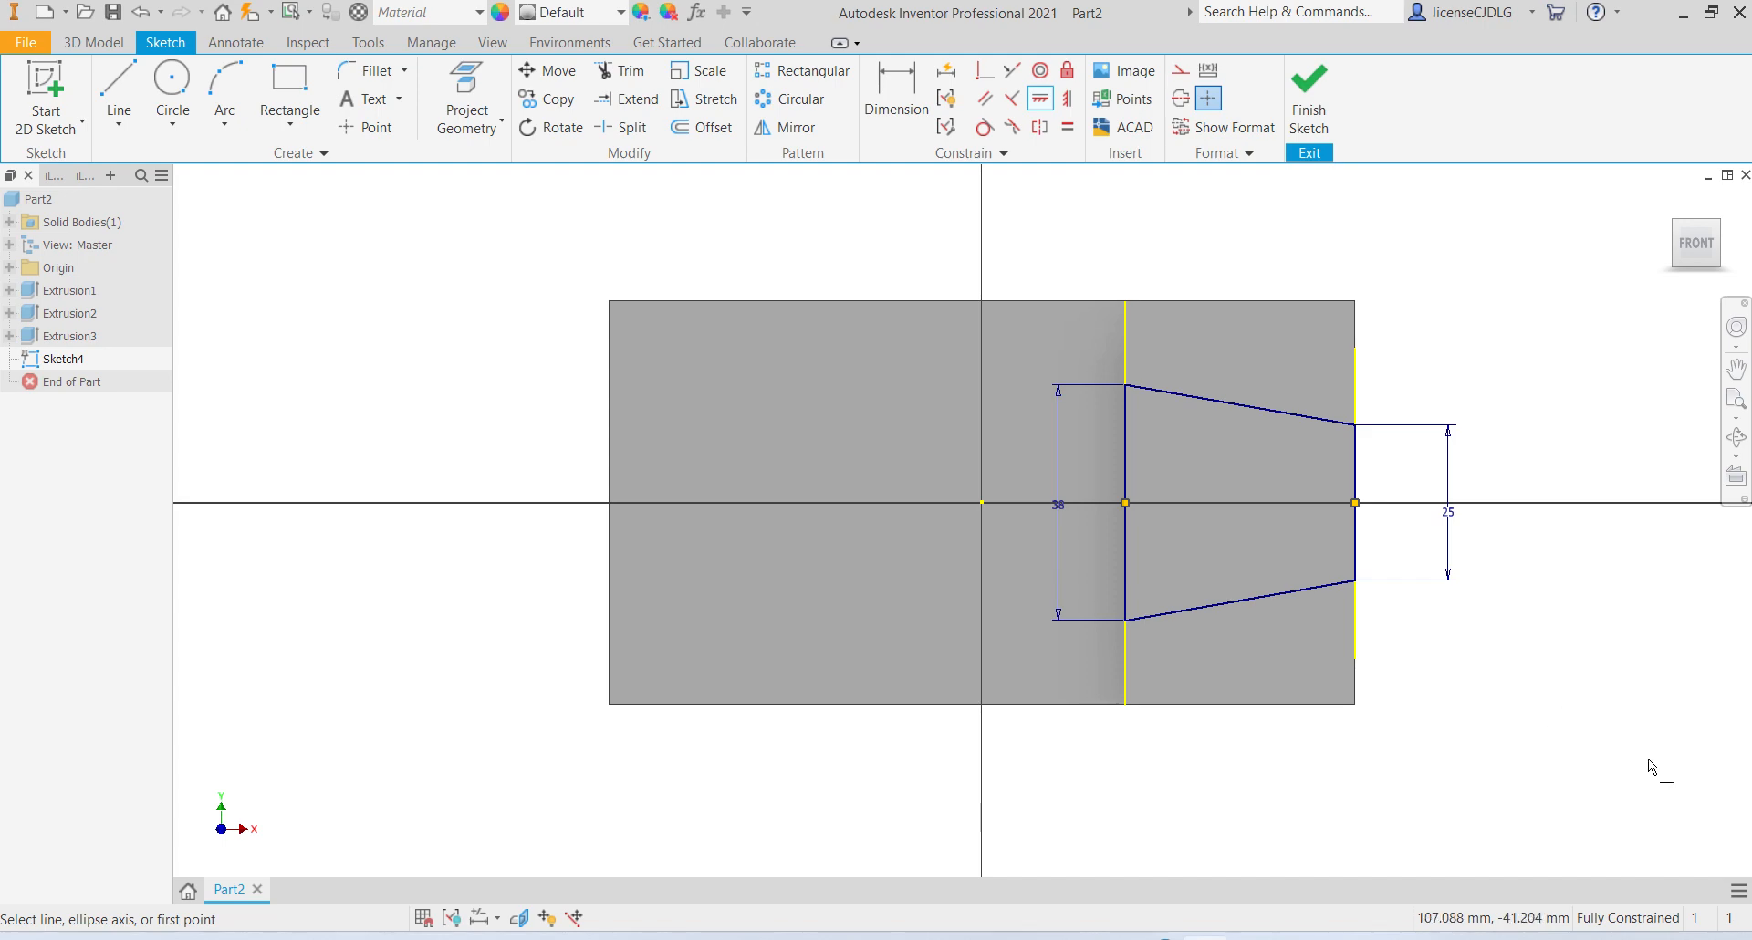
Step: Finish the sketch and cut the tapered profile 10 mm deep into the raised block with Extrude in the flipped direction
left_click(1310, 101)
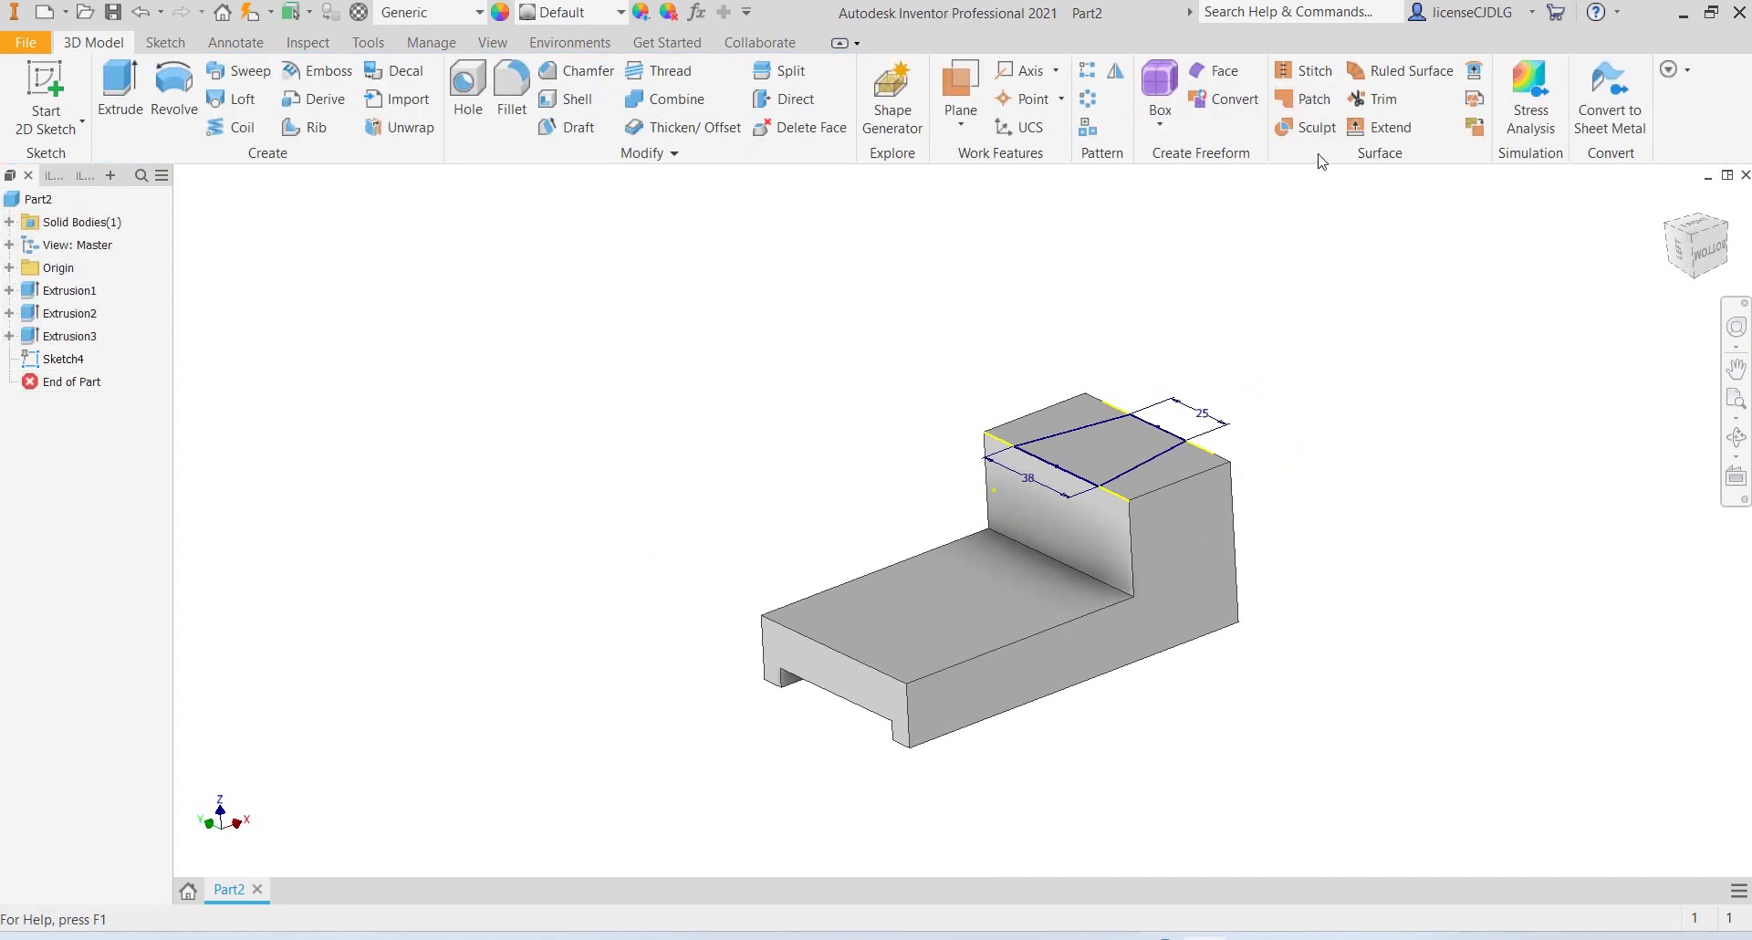
left_click(120, 91)
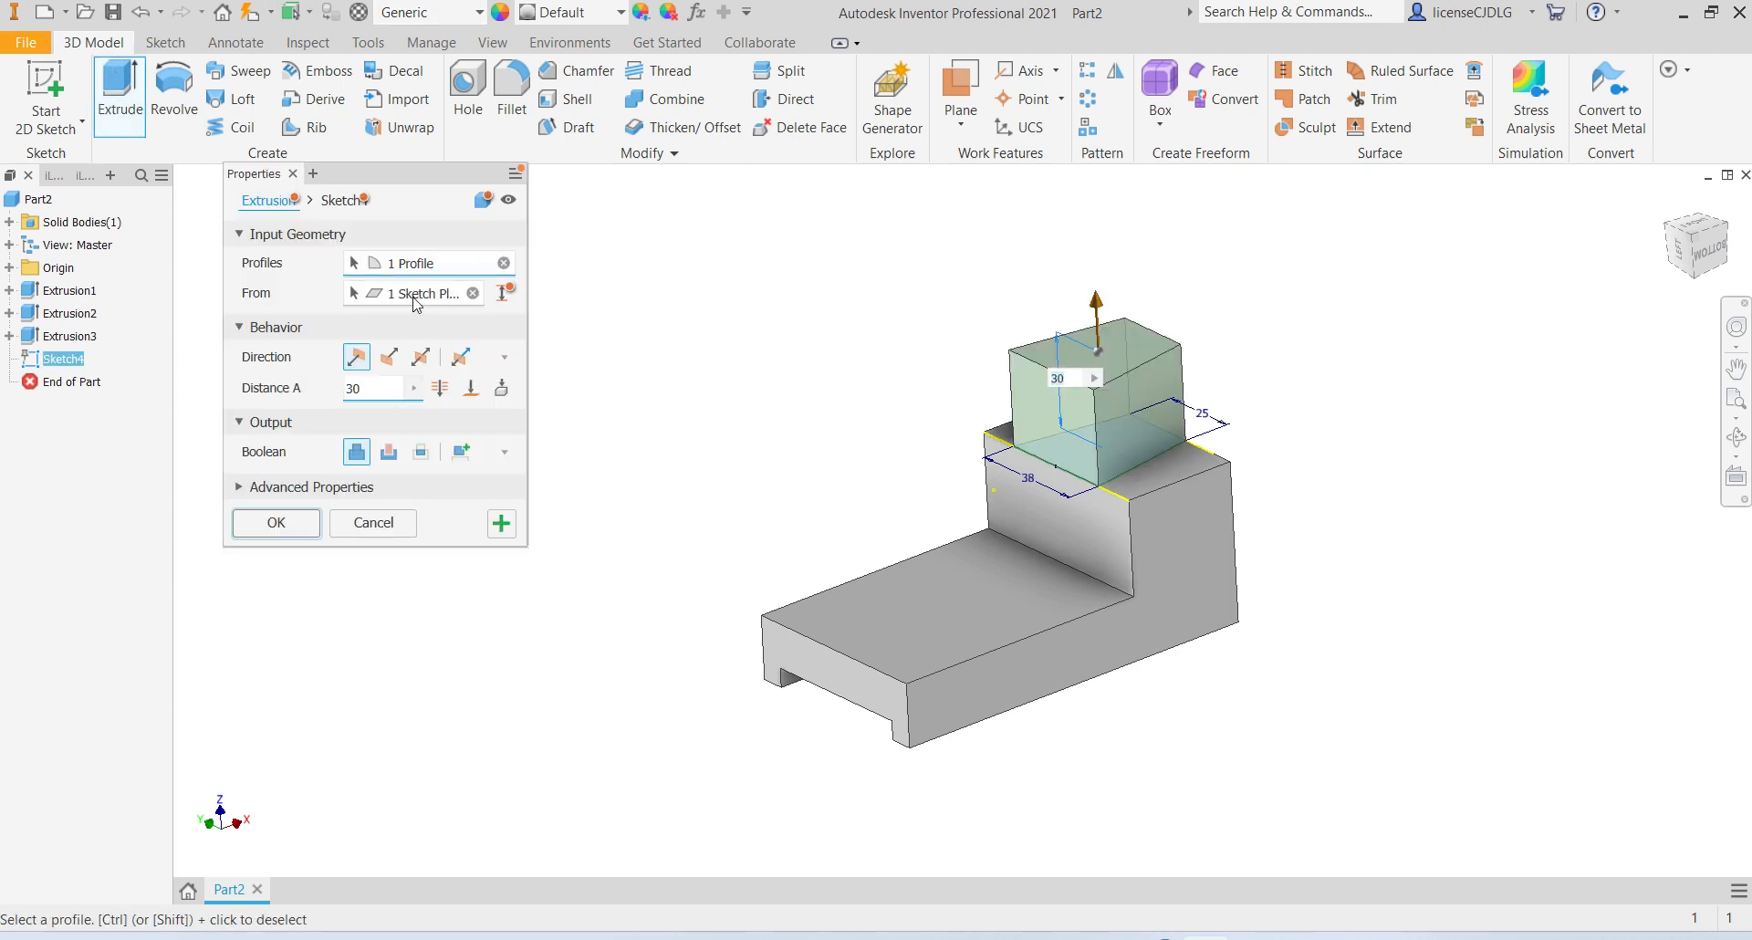
left_click(389, 451)
left_click(389, 356)
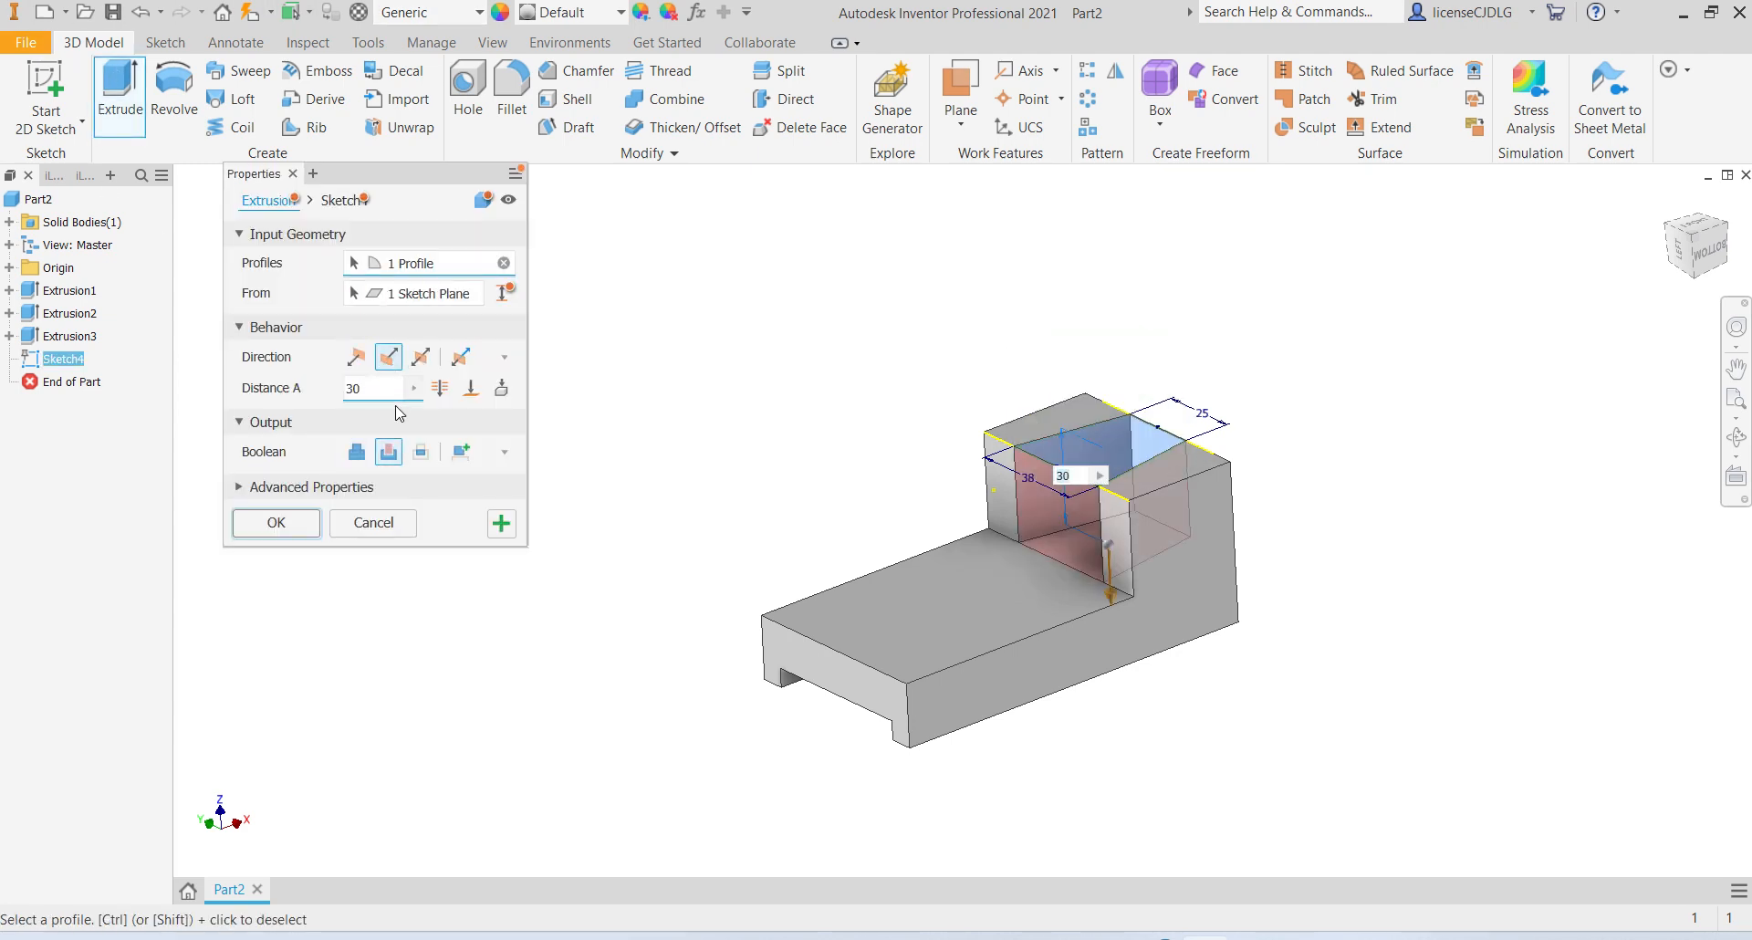
left_click_drag(389, 388, 298, 393)
type("1")
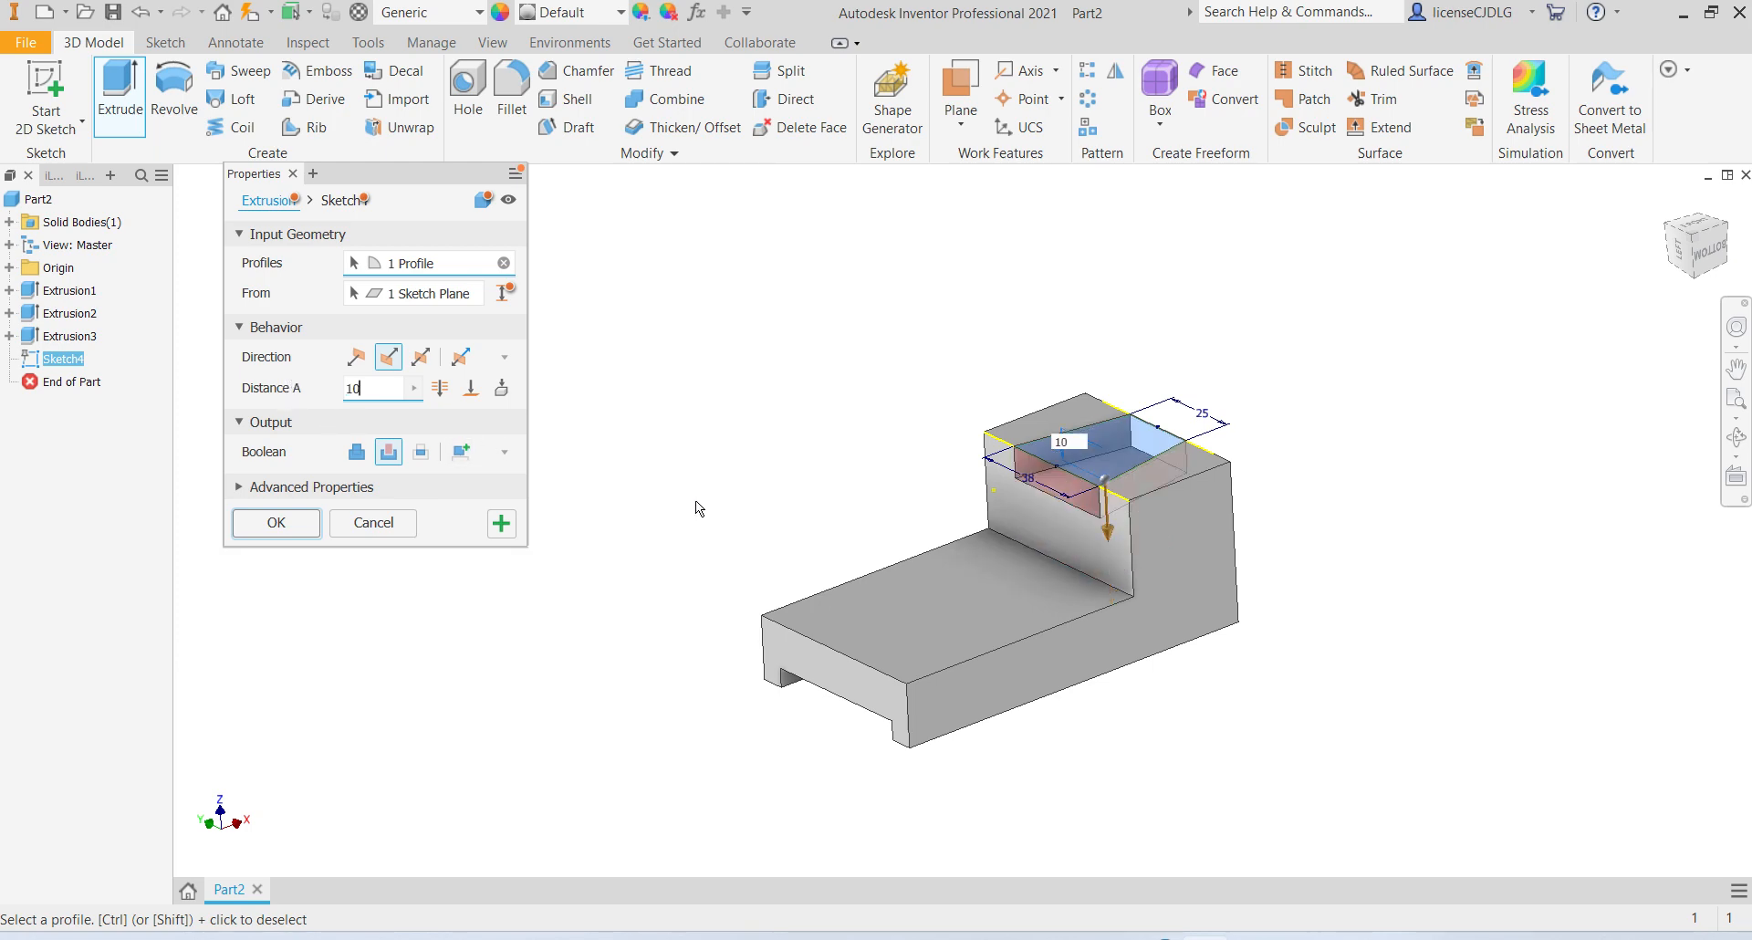
key("Return")
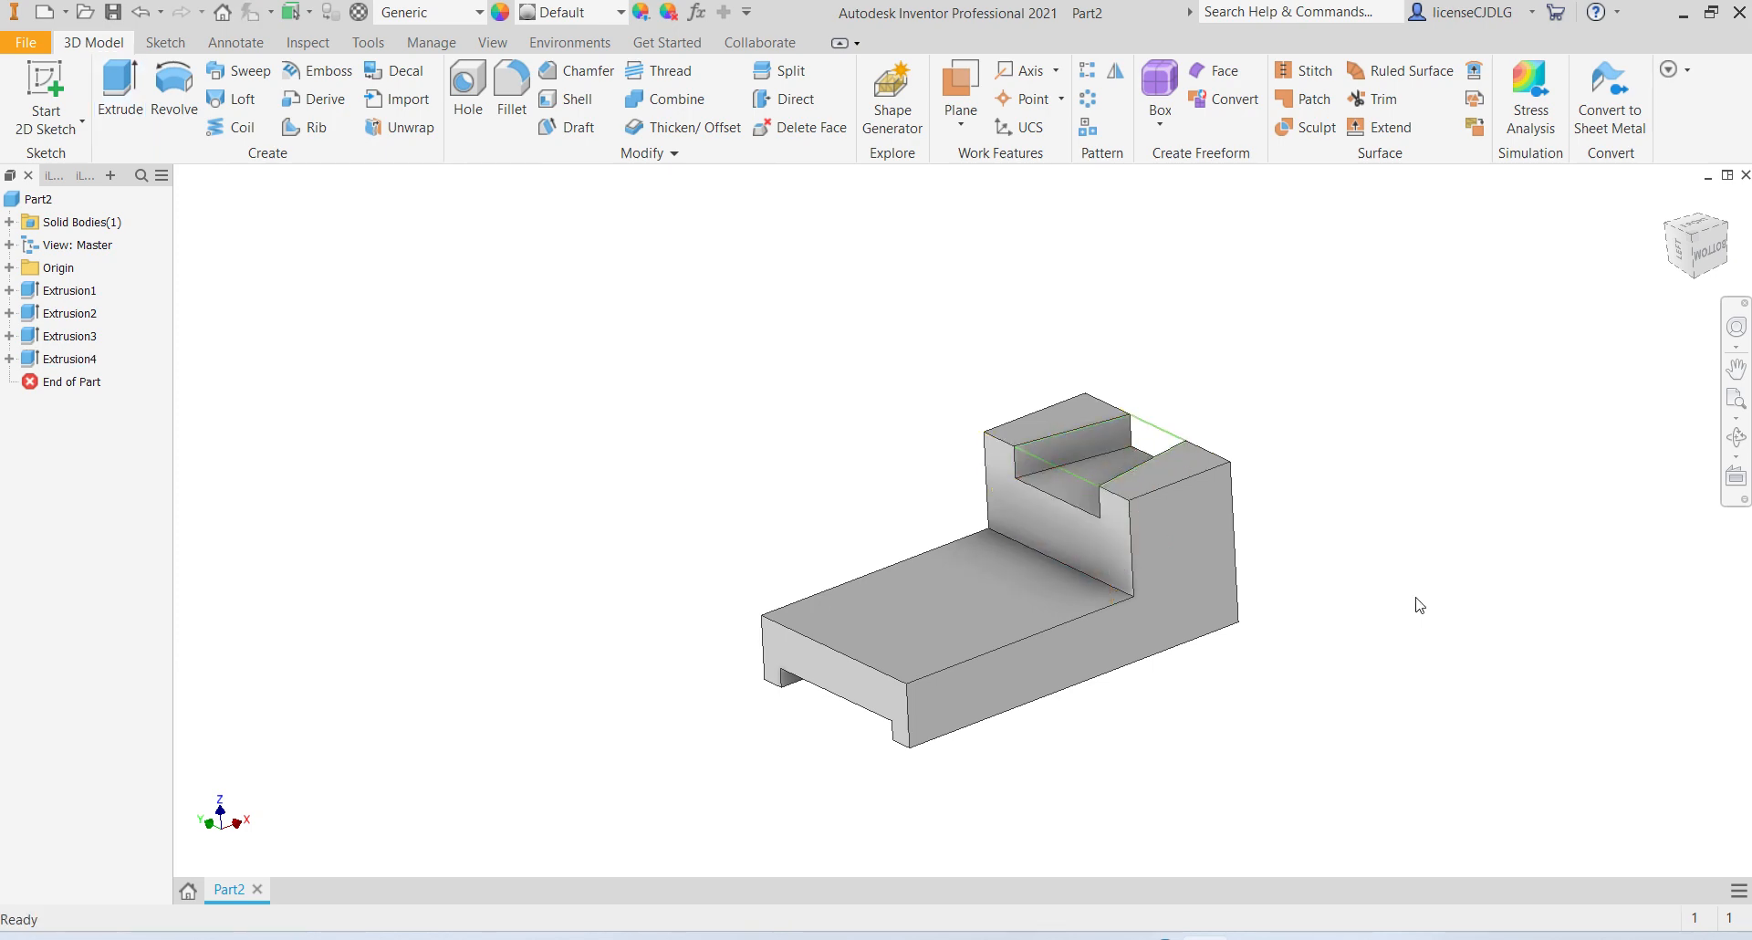
Step: Start a sketch on the base's upper face and consult the reference drawing for the slot
scroll(1163, 489, "down", 3)
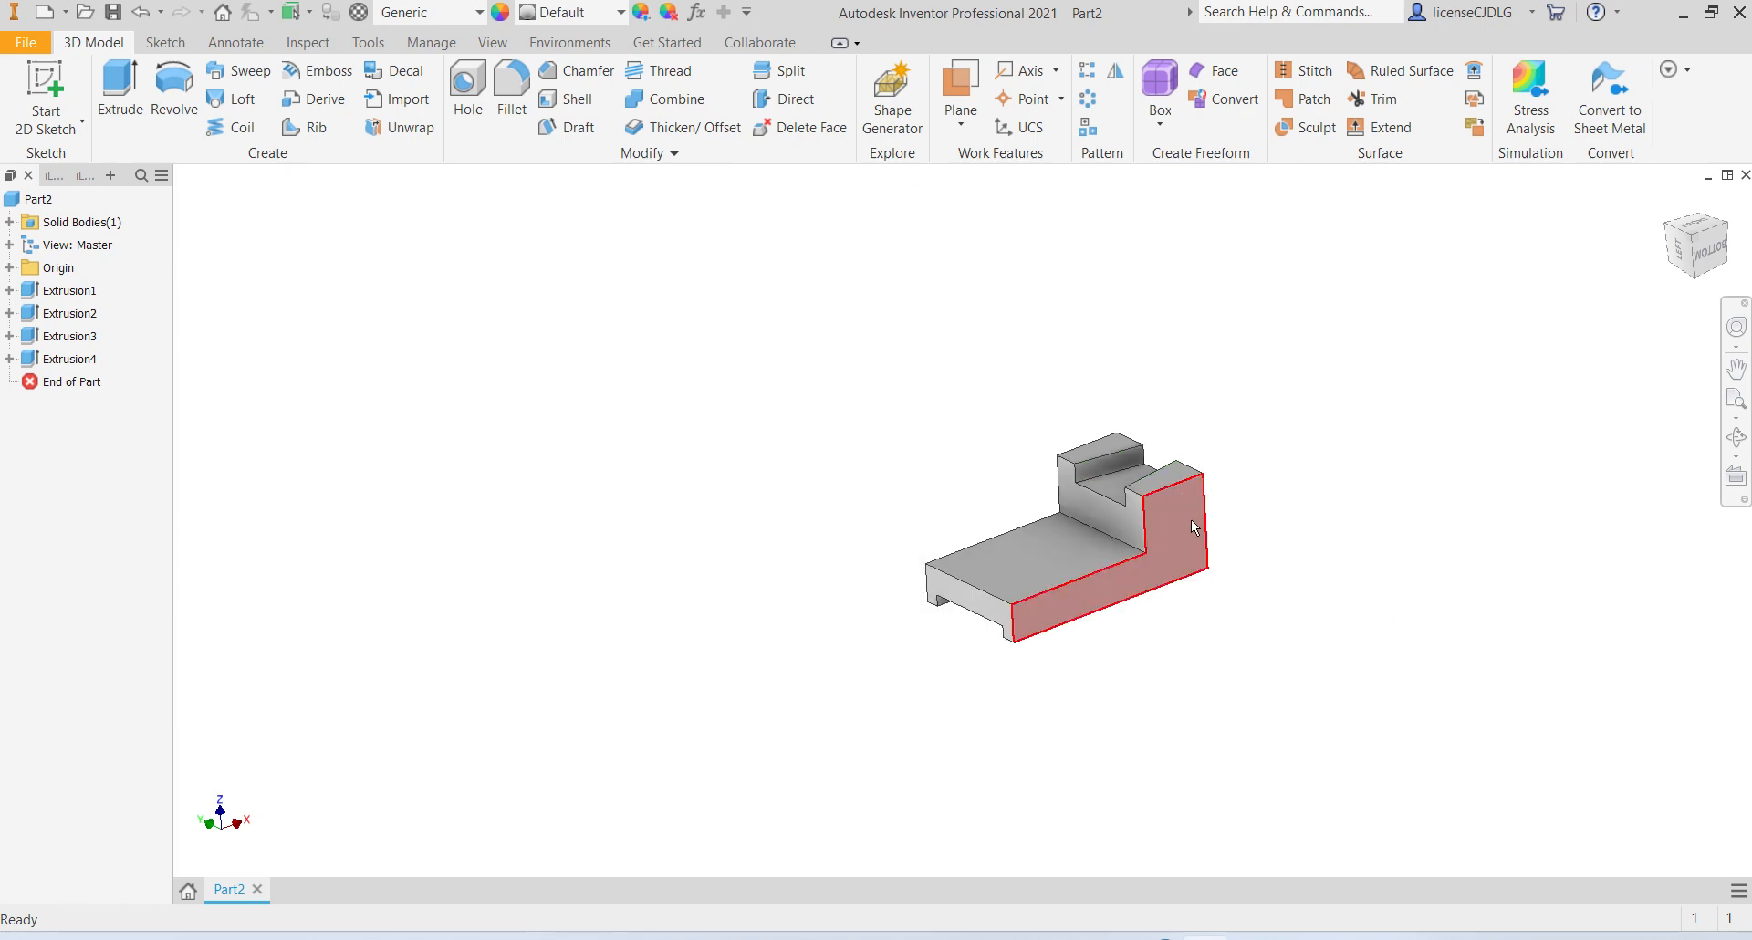
mouse_move(1191, 520)
middle_mouse_down("shift")
mouse_move(1184, 544)
mouse_move(1221, 484)
mouse_move(1206, 496)
middle_mouse_up("shift")
scroll(1170, 491, "up", 5)
scroll(1167, 500, "down", 4)
left_click(1255, 938)
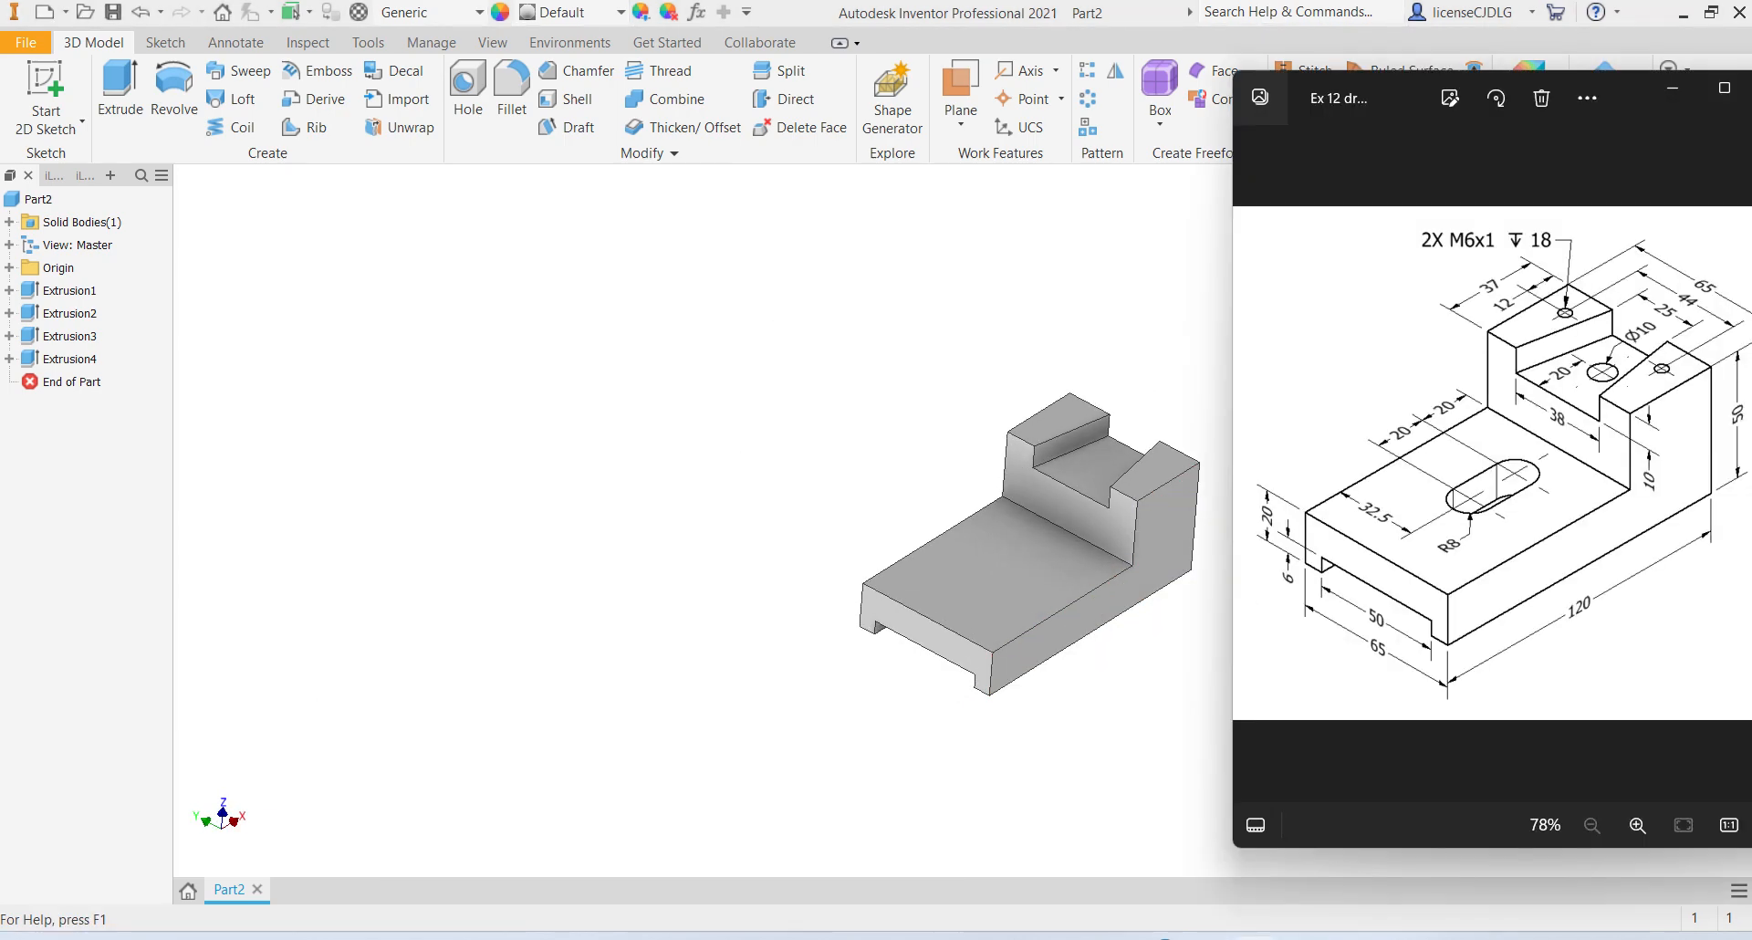
left_click(1023, 567)
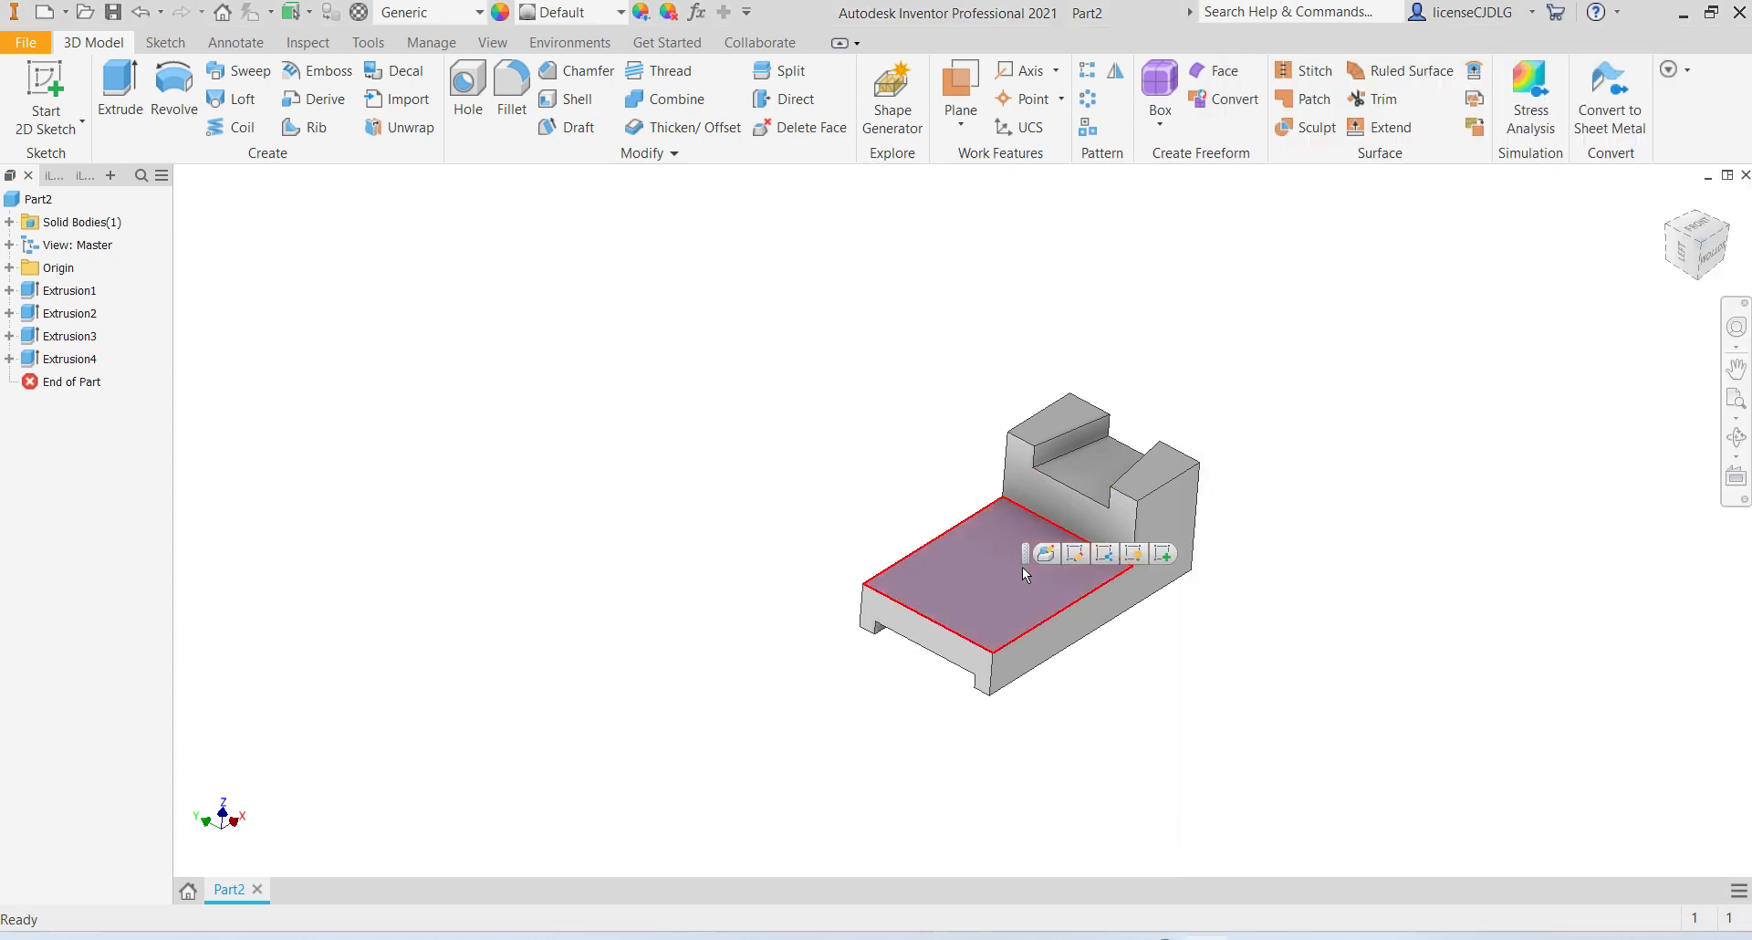
left_click(1168, 555)
left_click(1368, 939)
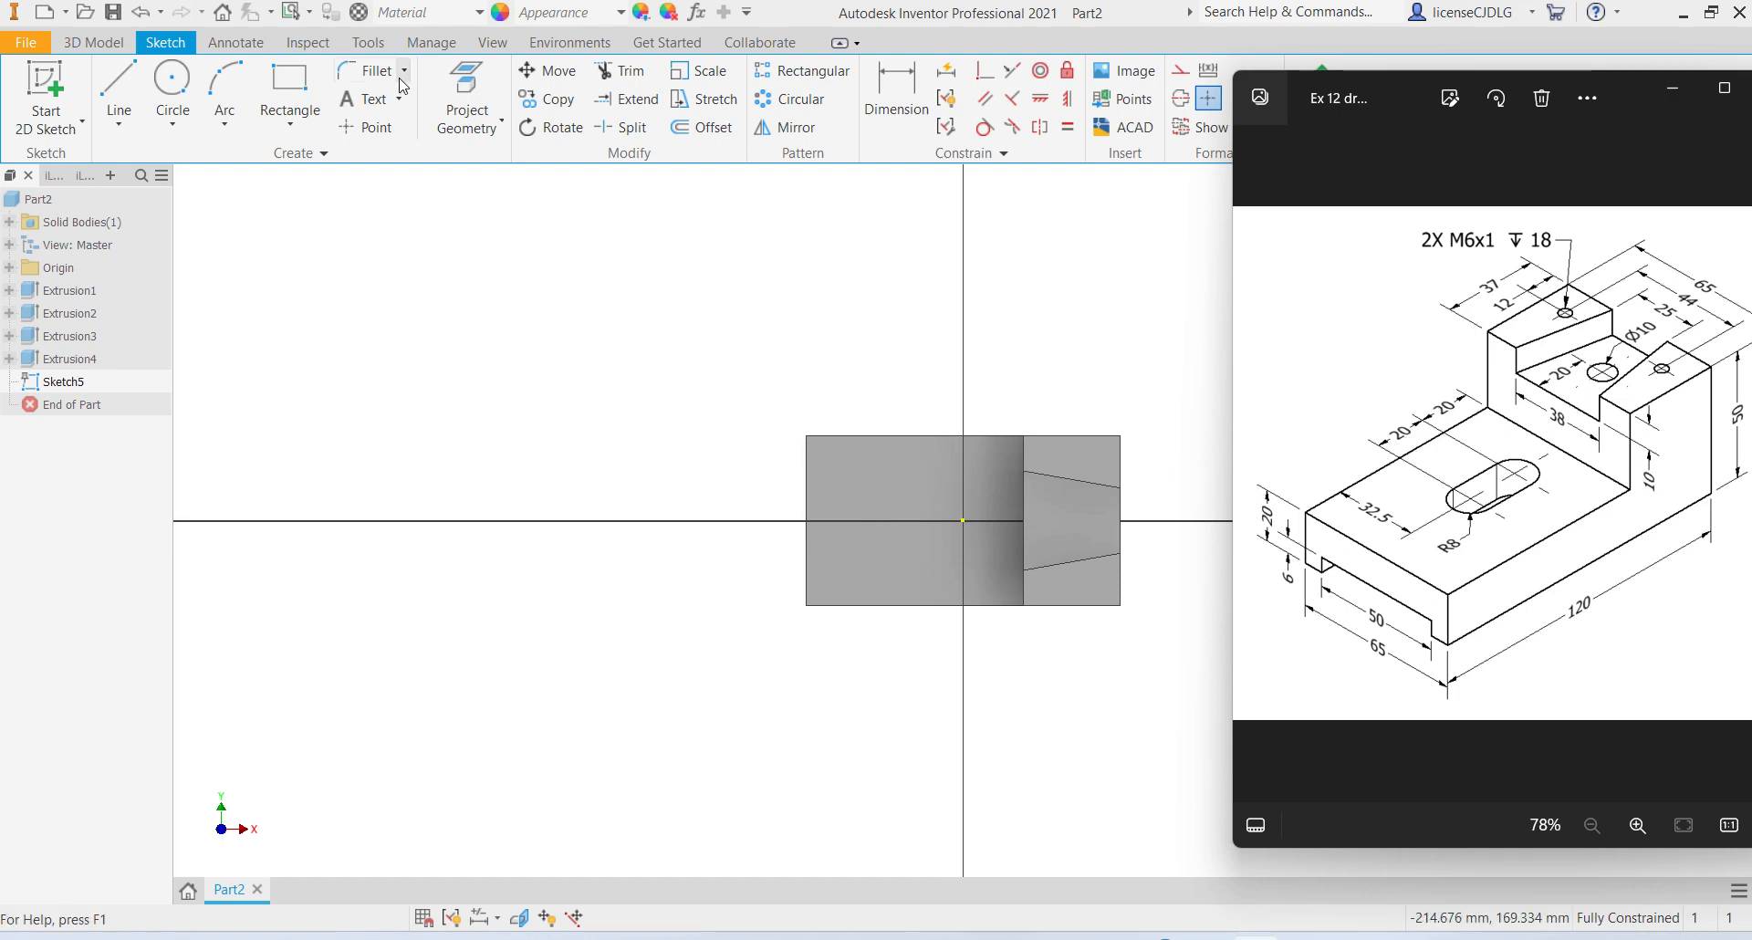
Step: Draw a horizontal center-to-center slot 16 mm wide, about 29 mm between centres, on the base's centreline
left_click(293, 124)
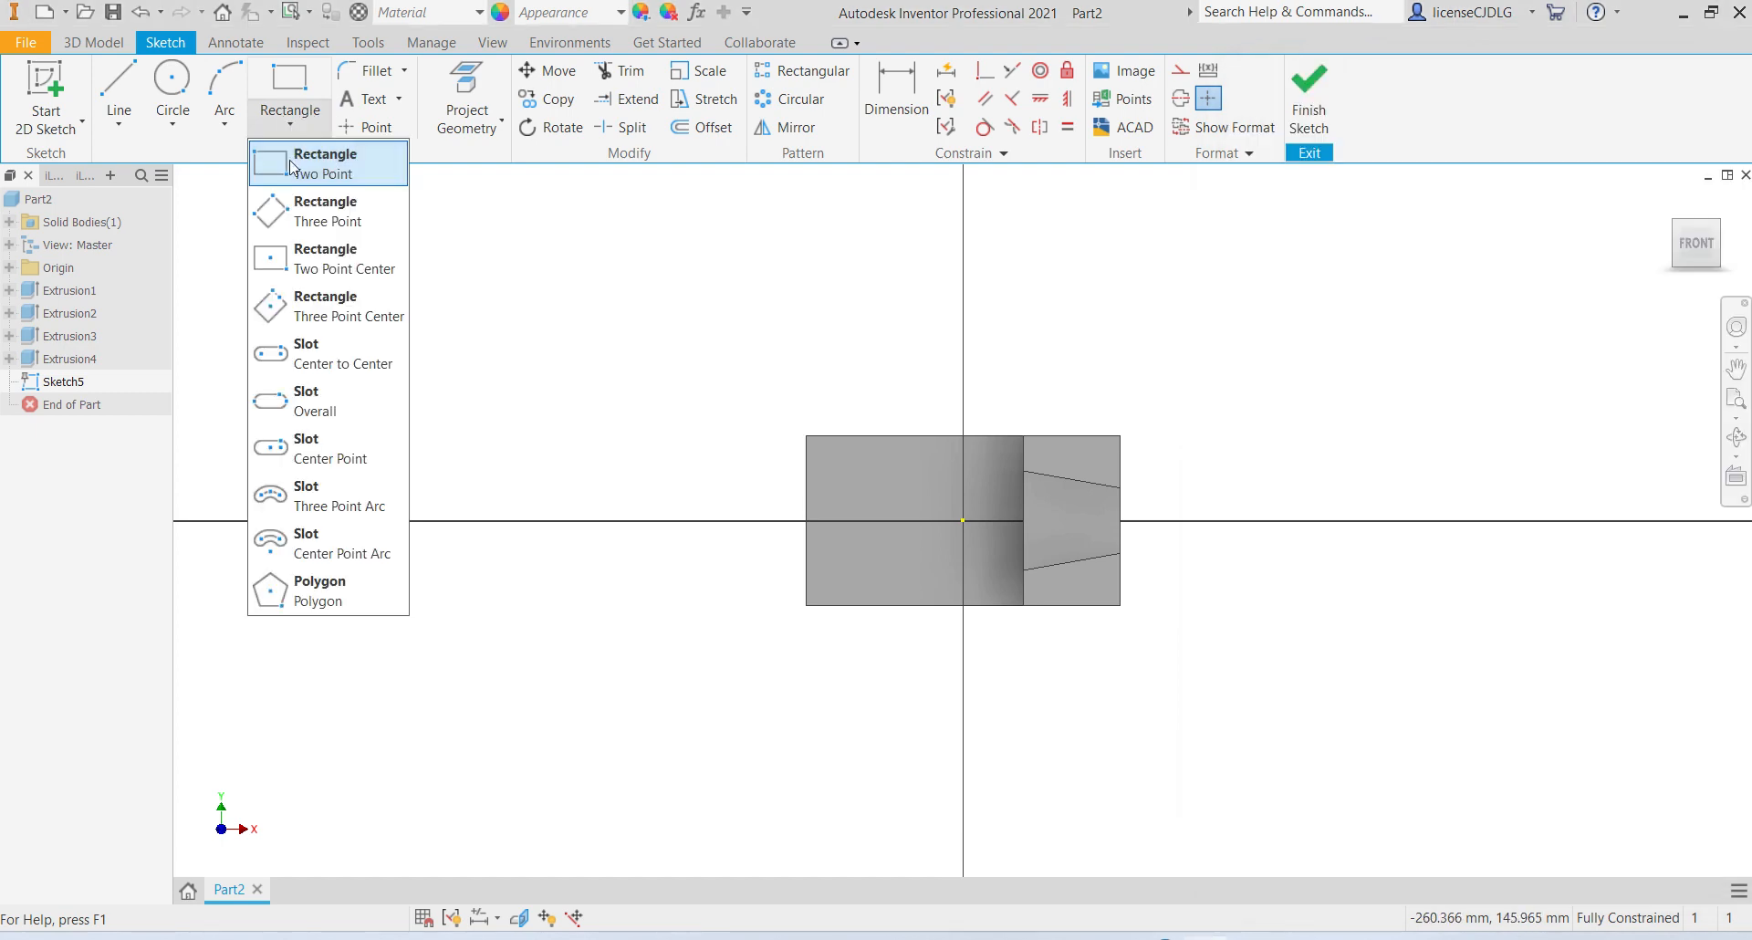
left_click(322, 356)
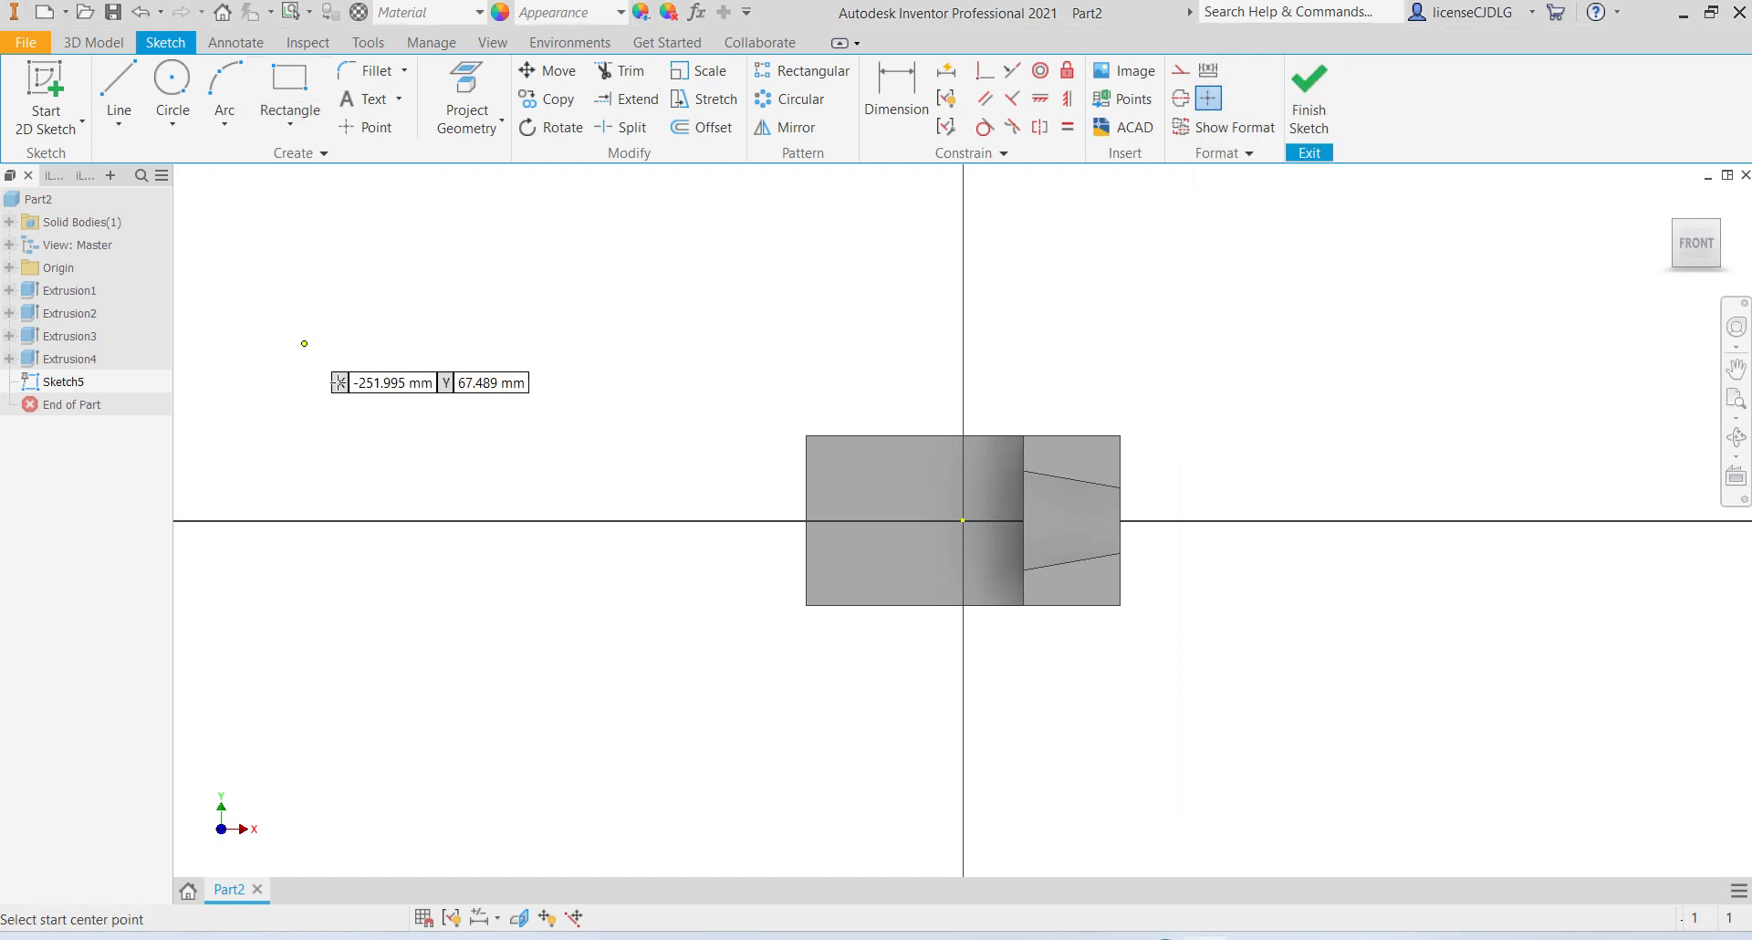
scroll(961, 504, "up", 5)
left_click(962, 520)
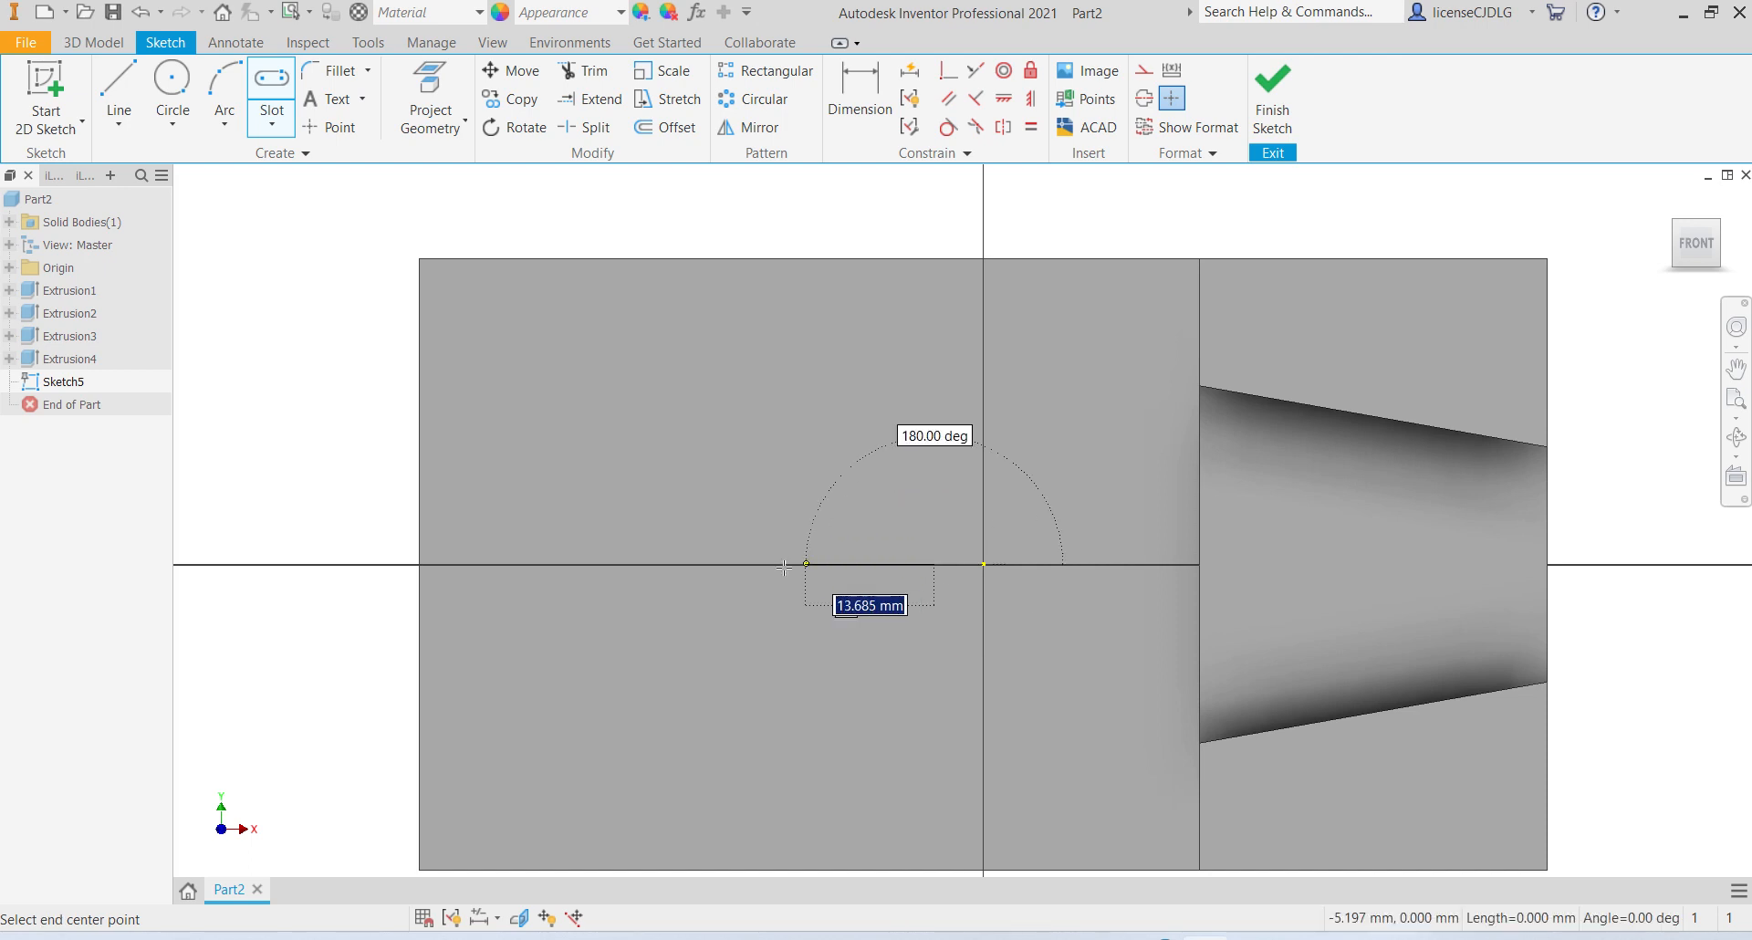
left_click(662, 564)
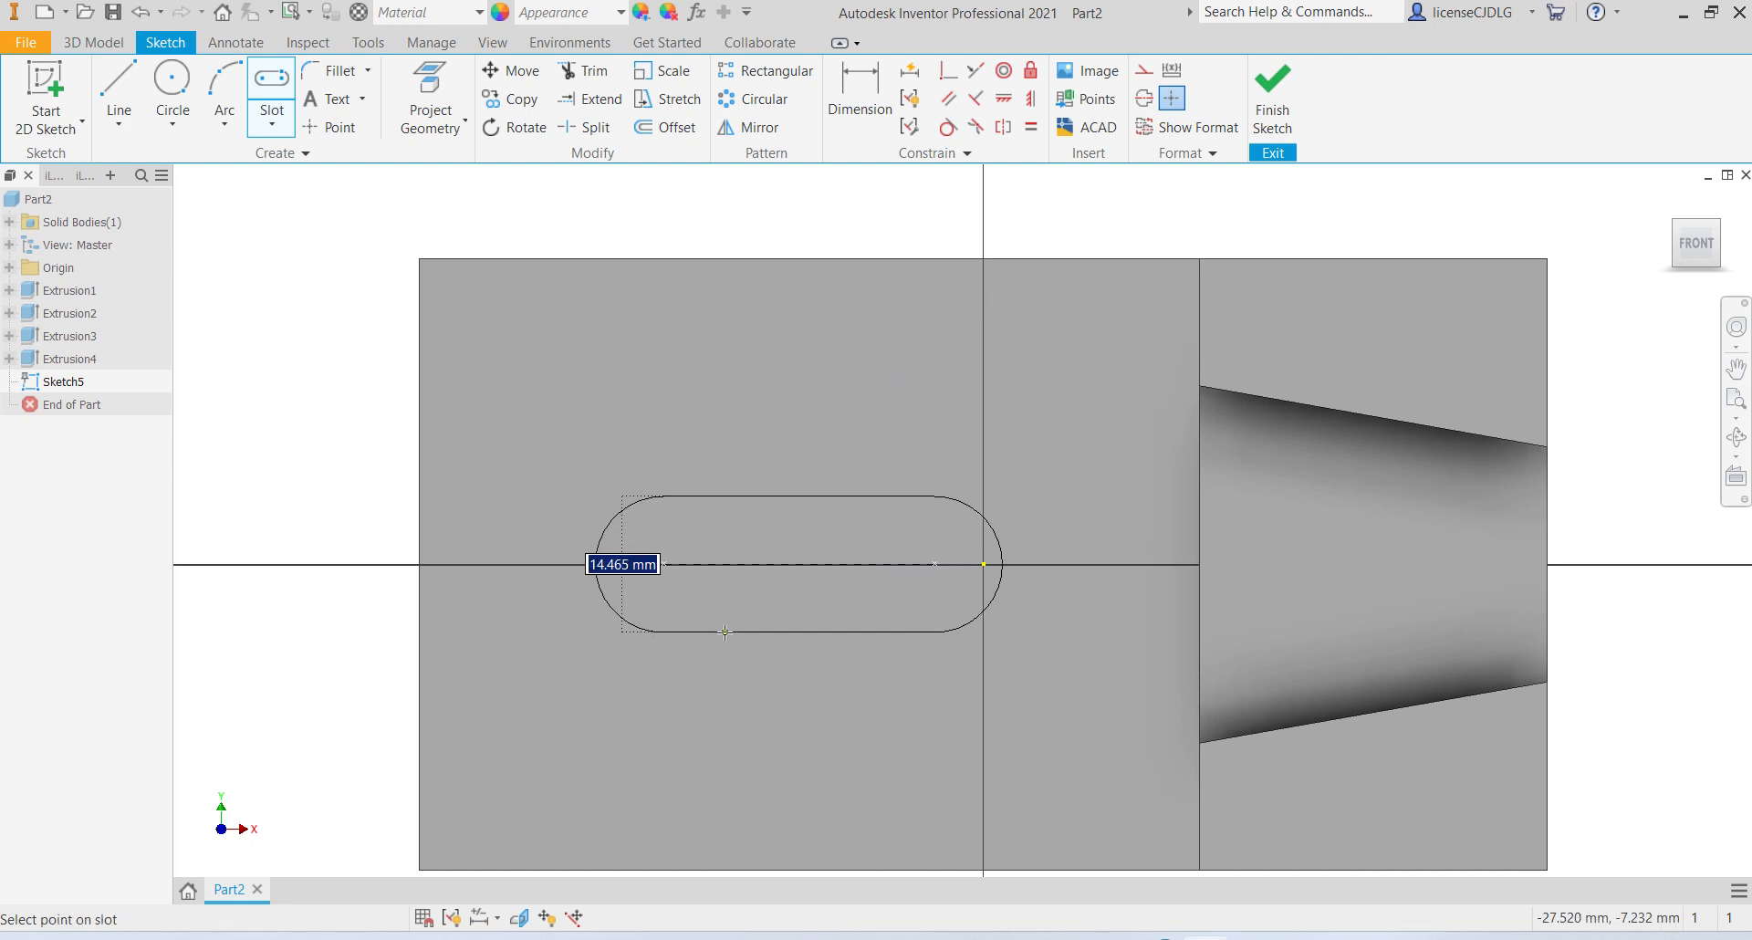
type("16")
key("Return")
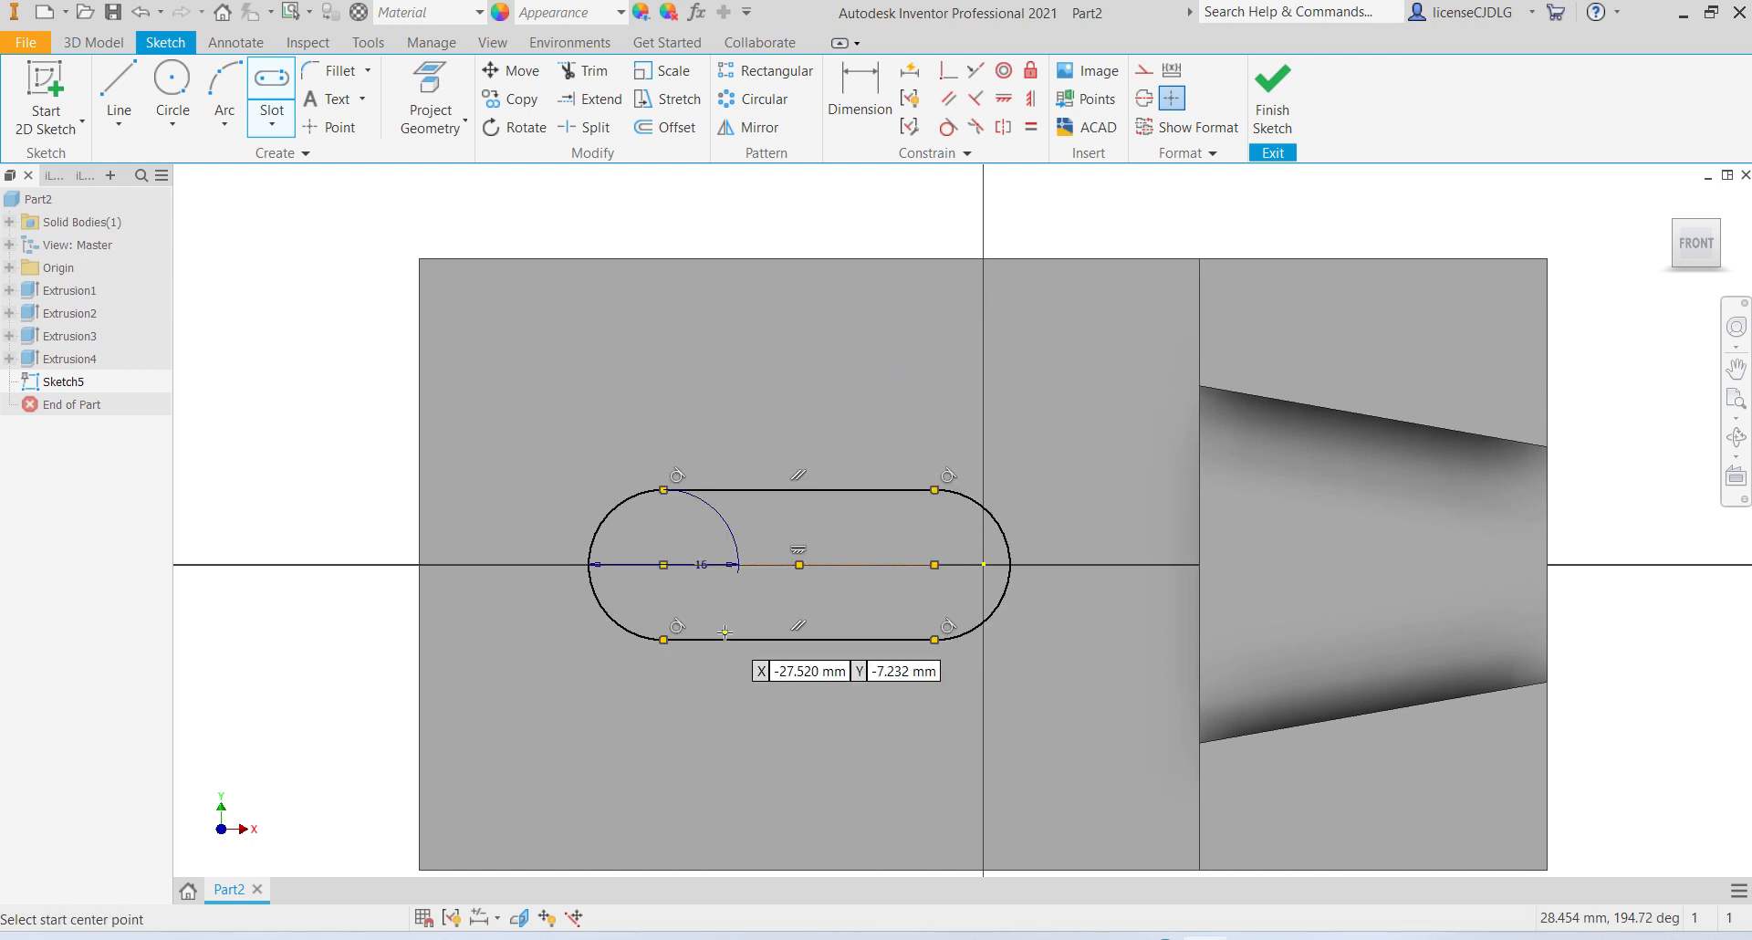
Step: Dimension the distance from the slot's nearer arc centre to the raised block's inner edge as 20 mm
left_click(876, 103)
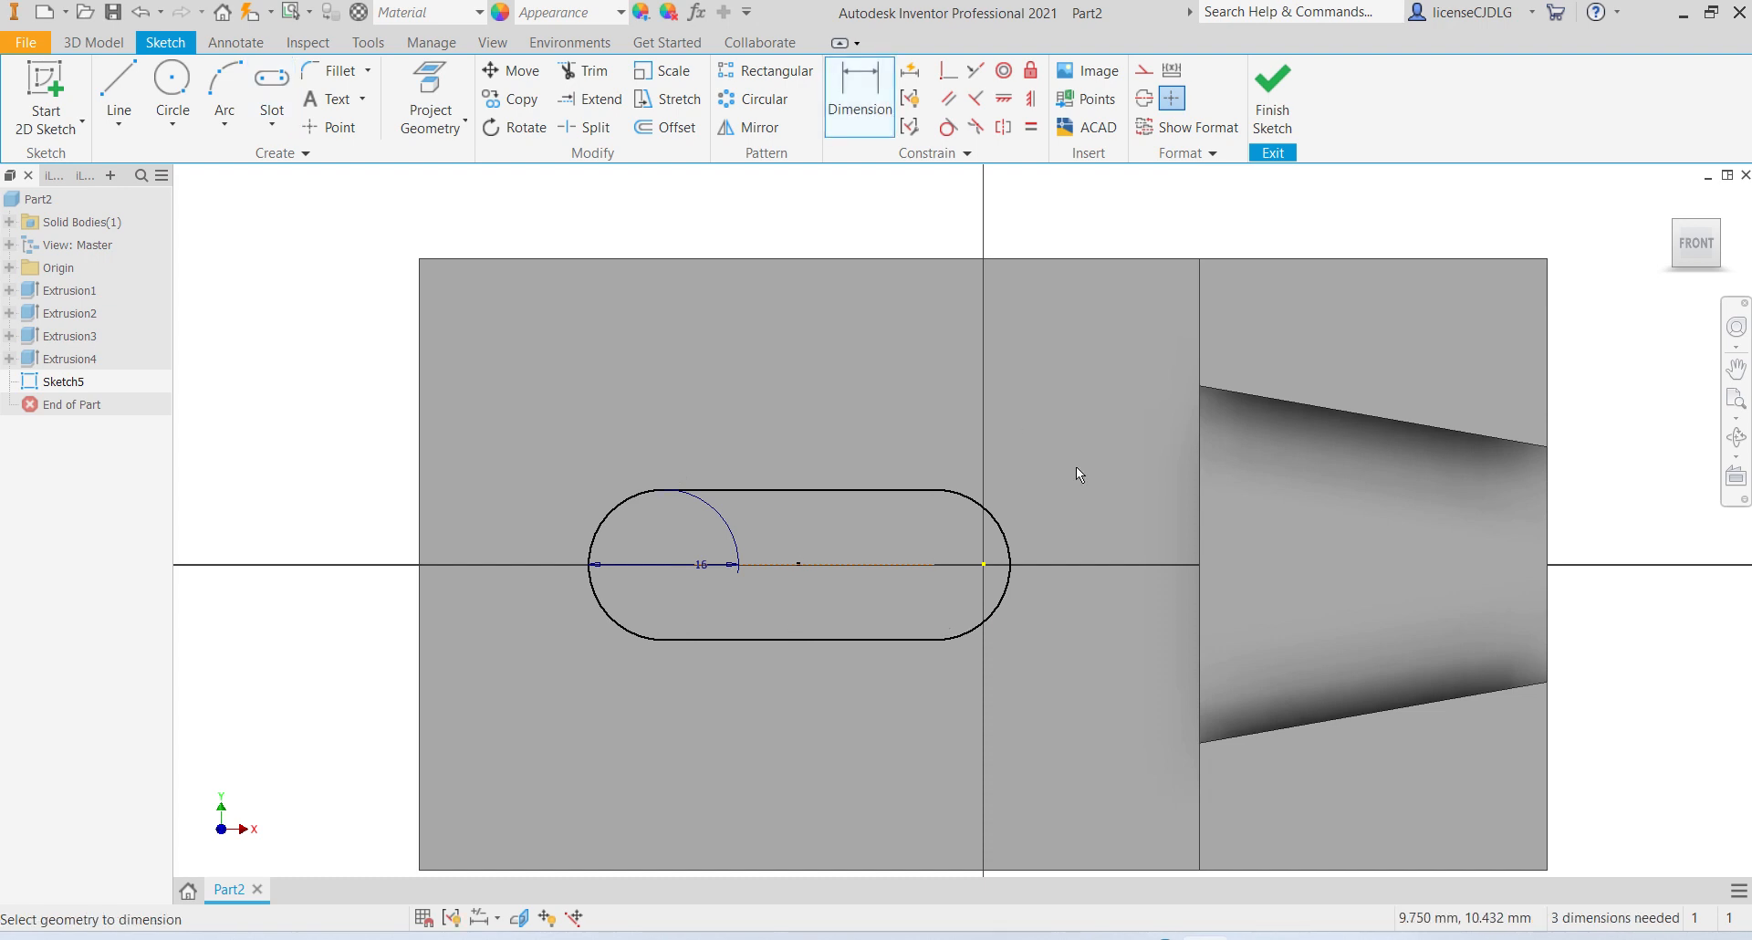
left_click(1004, 536)
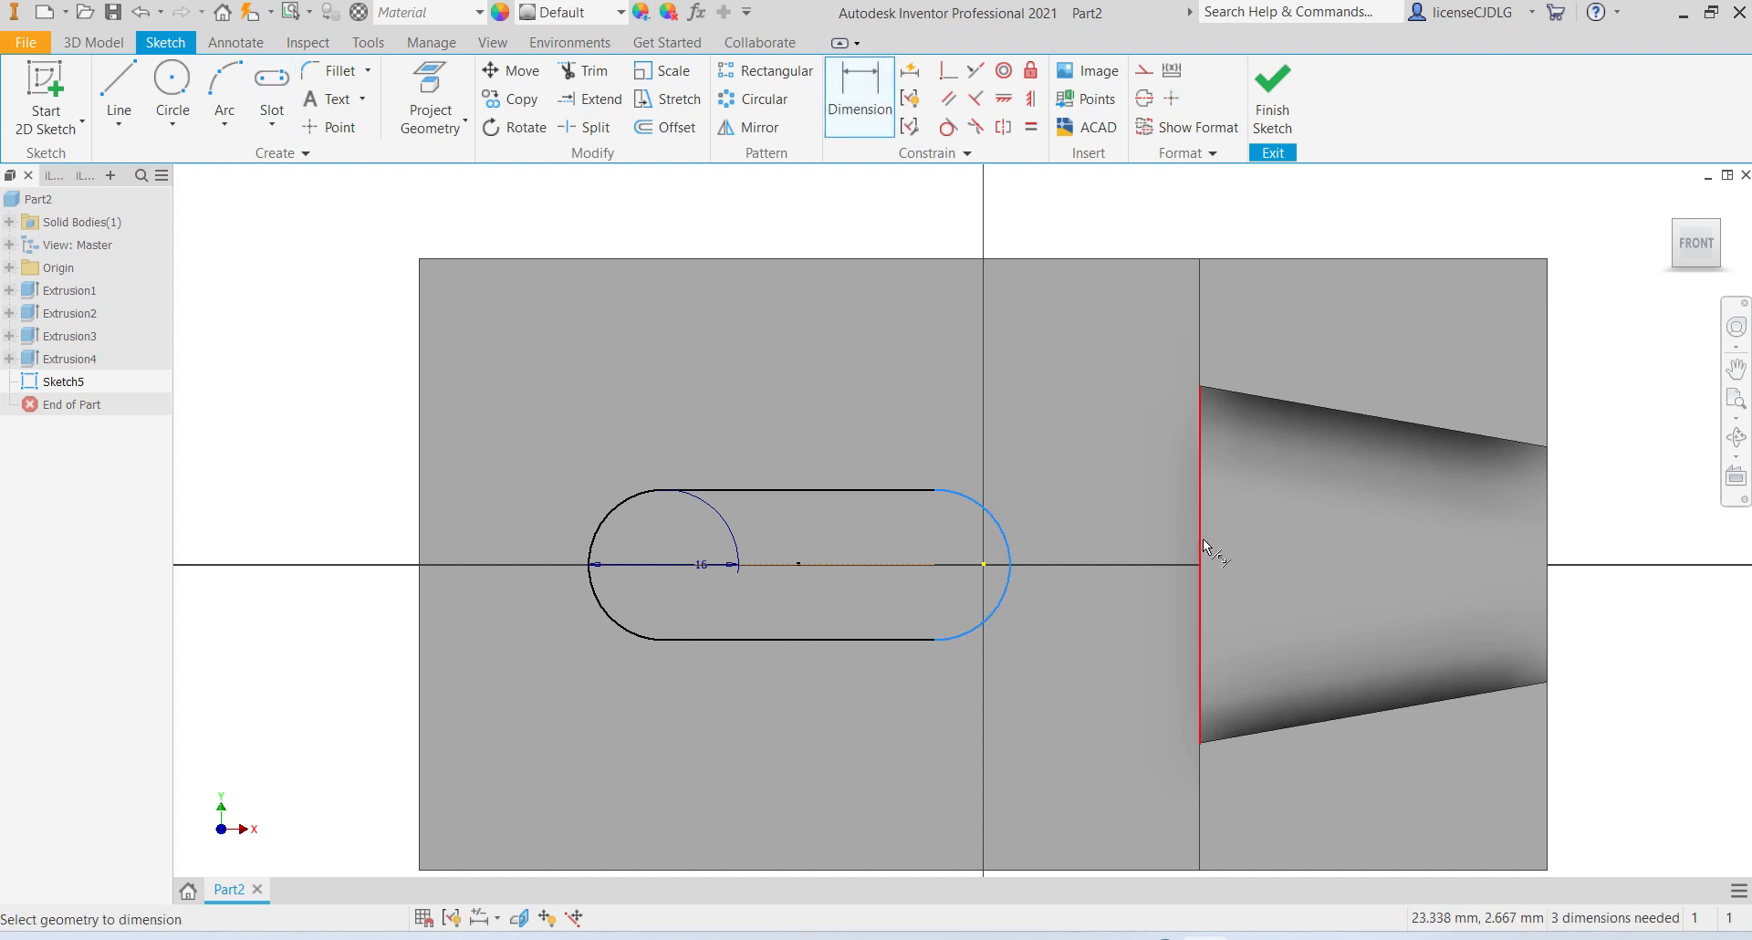
left_click(1200, 551)
left_click(1082, 239)
type("20")
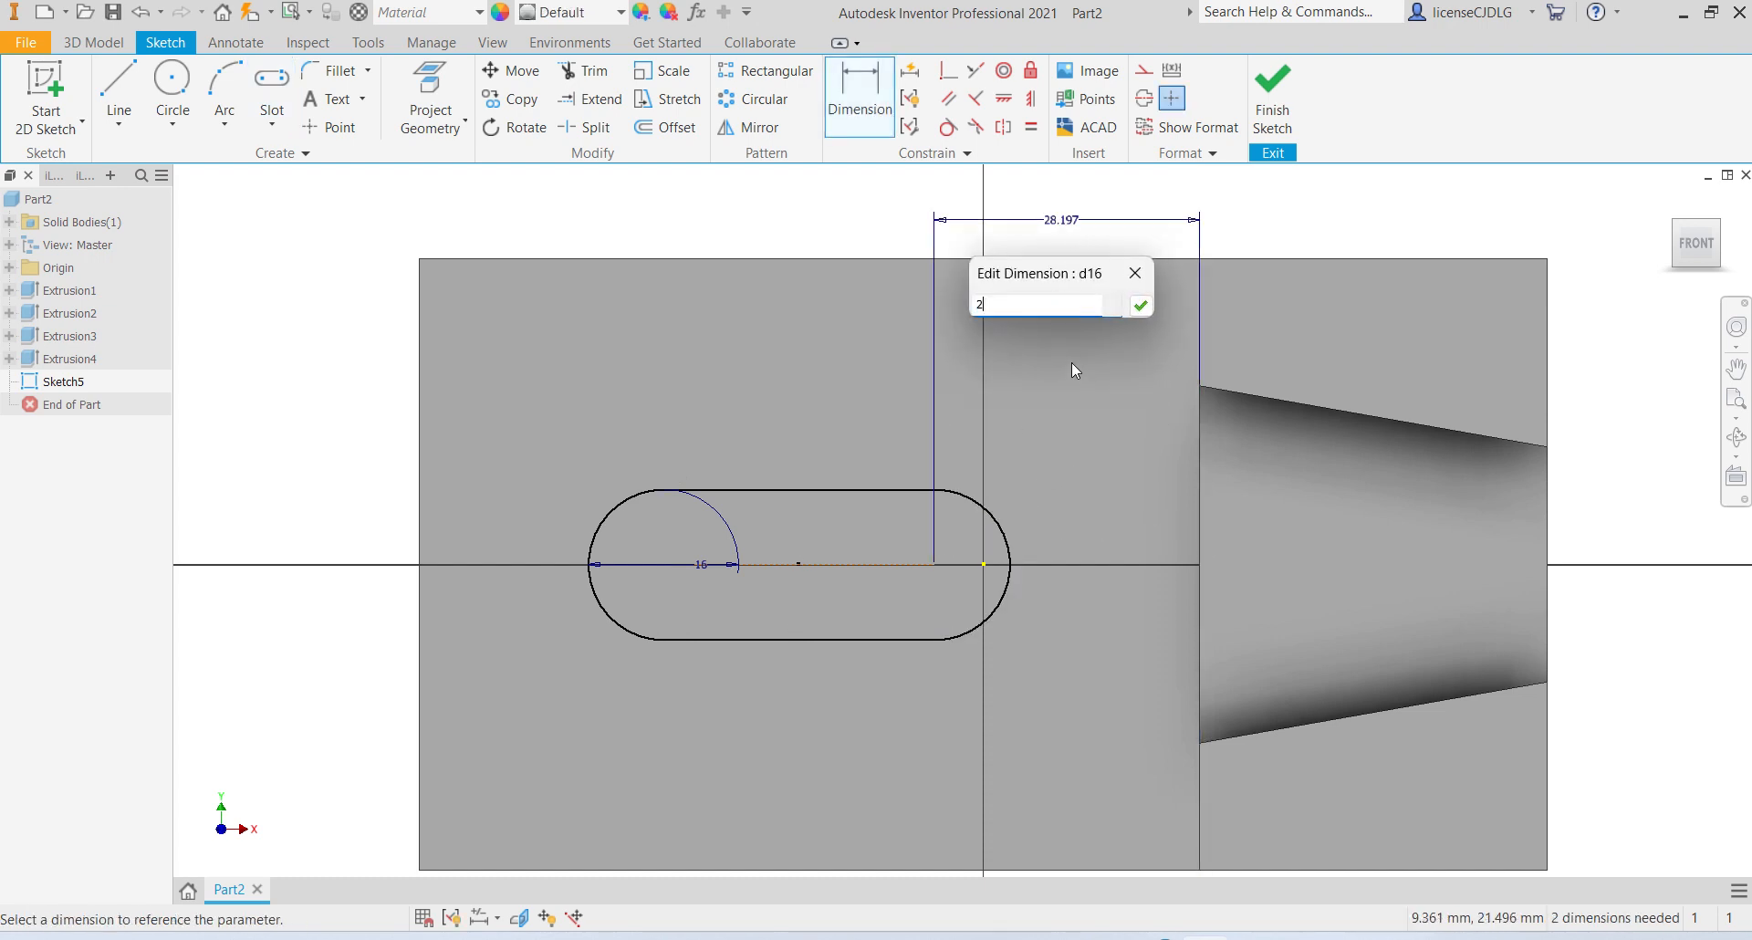
key("Return")
Step: Dimension the slot's straight side to 20 mm
left_click(913, 490)
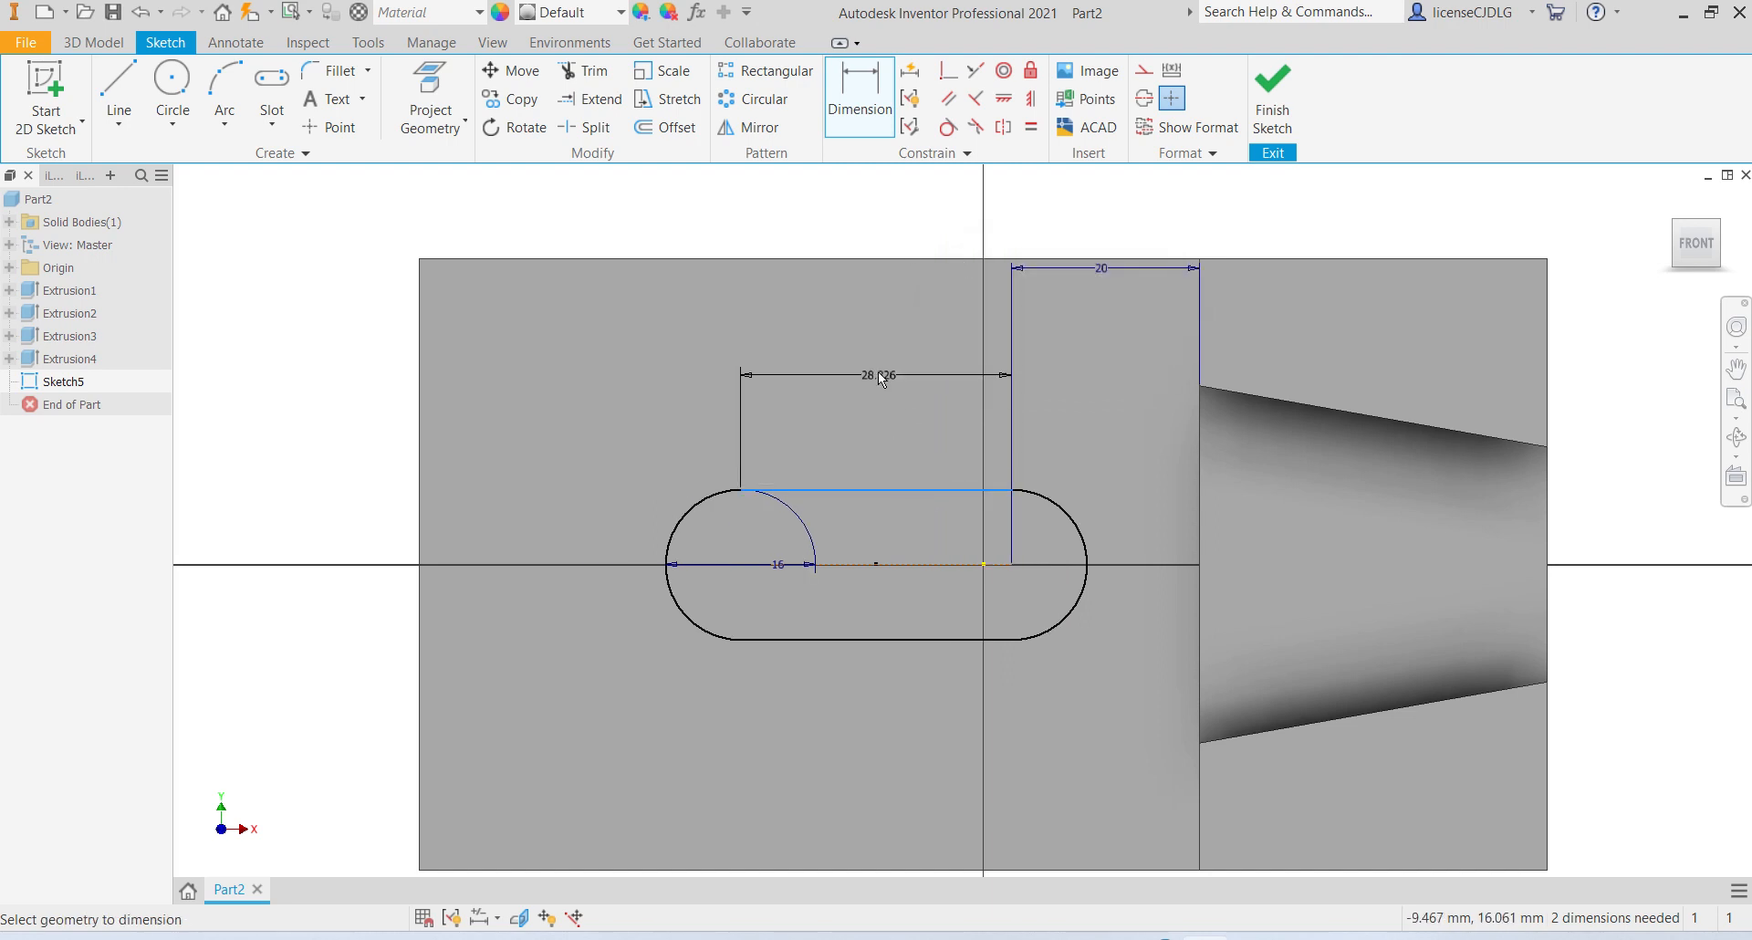
left_click(889, 273)
type("20")
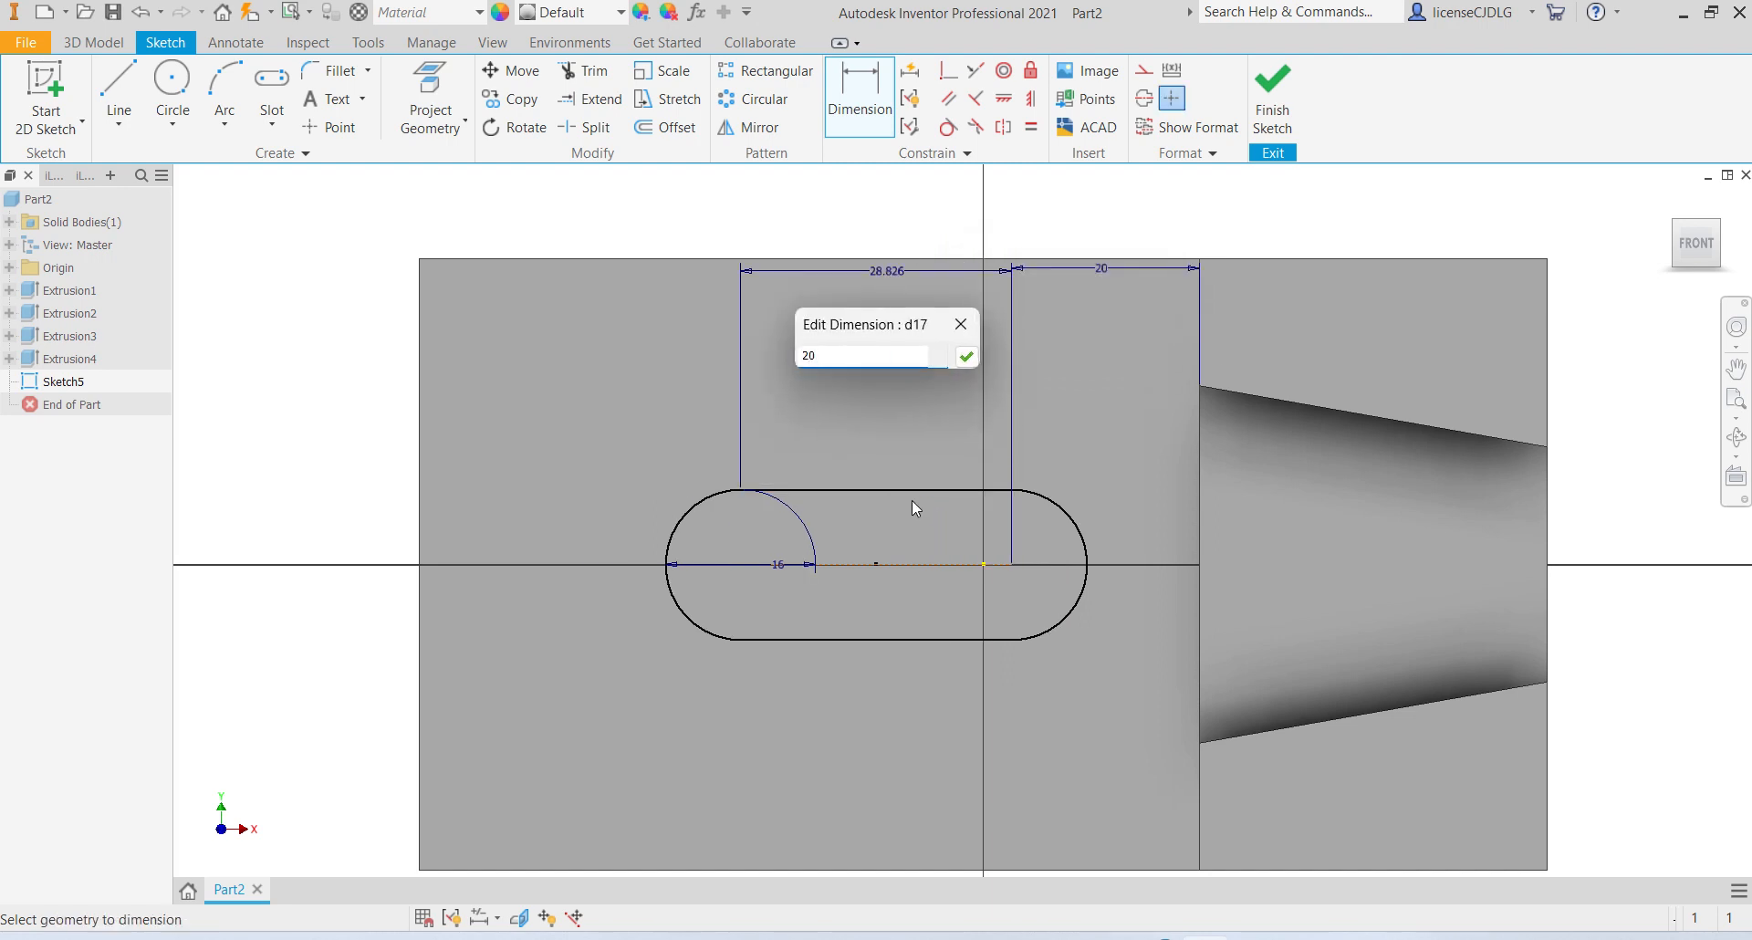
key("Return")
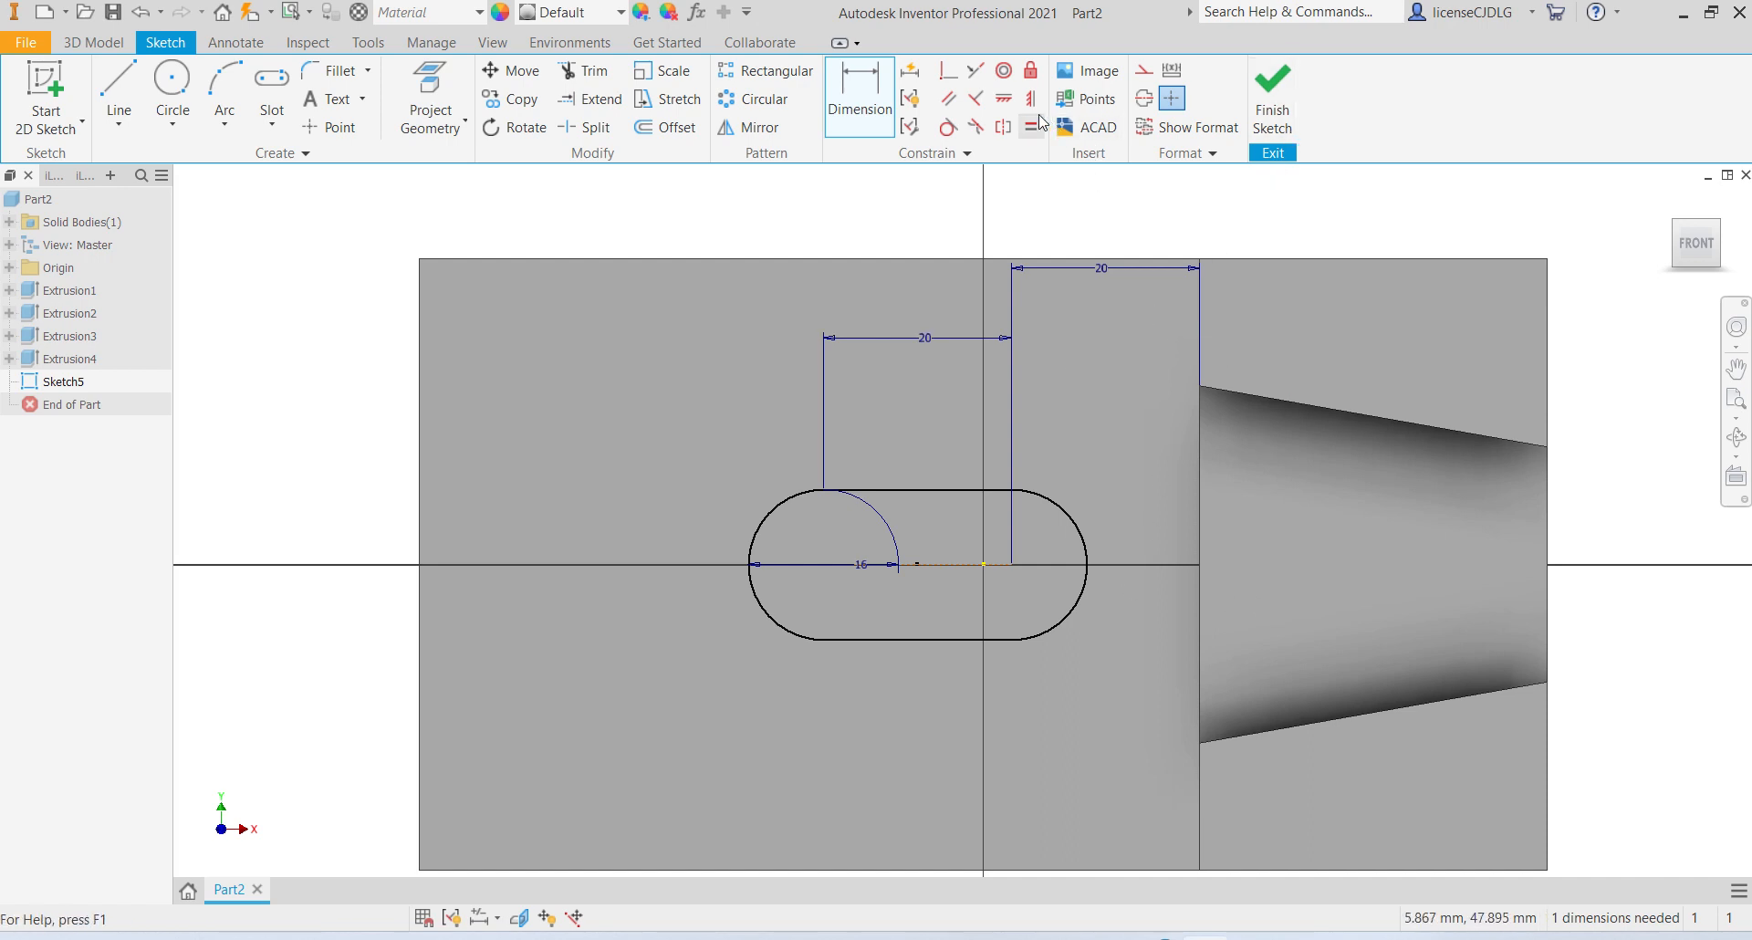
Step: Align the slot's centre point horizontally with the sketch origin and finish the sketch
left_click(1004, 99)
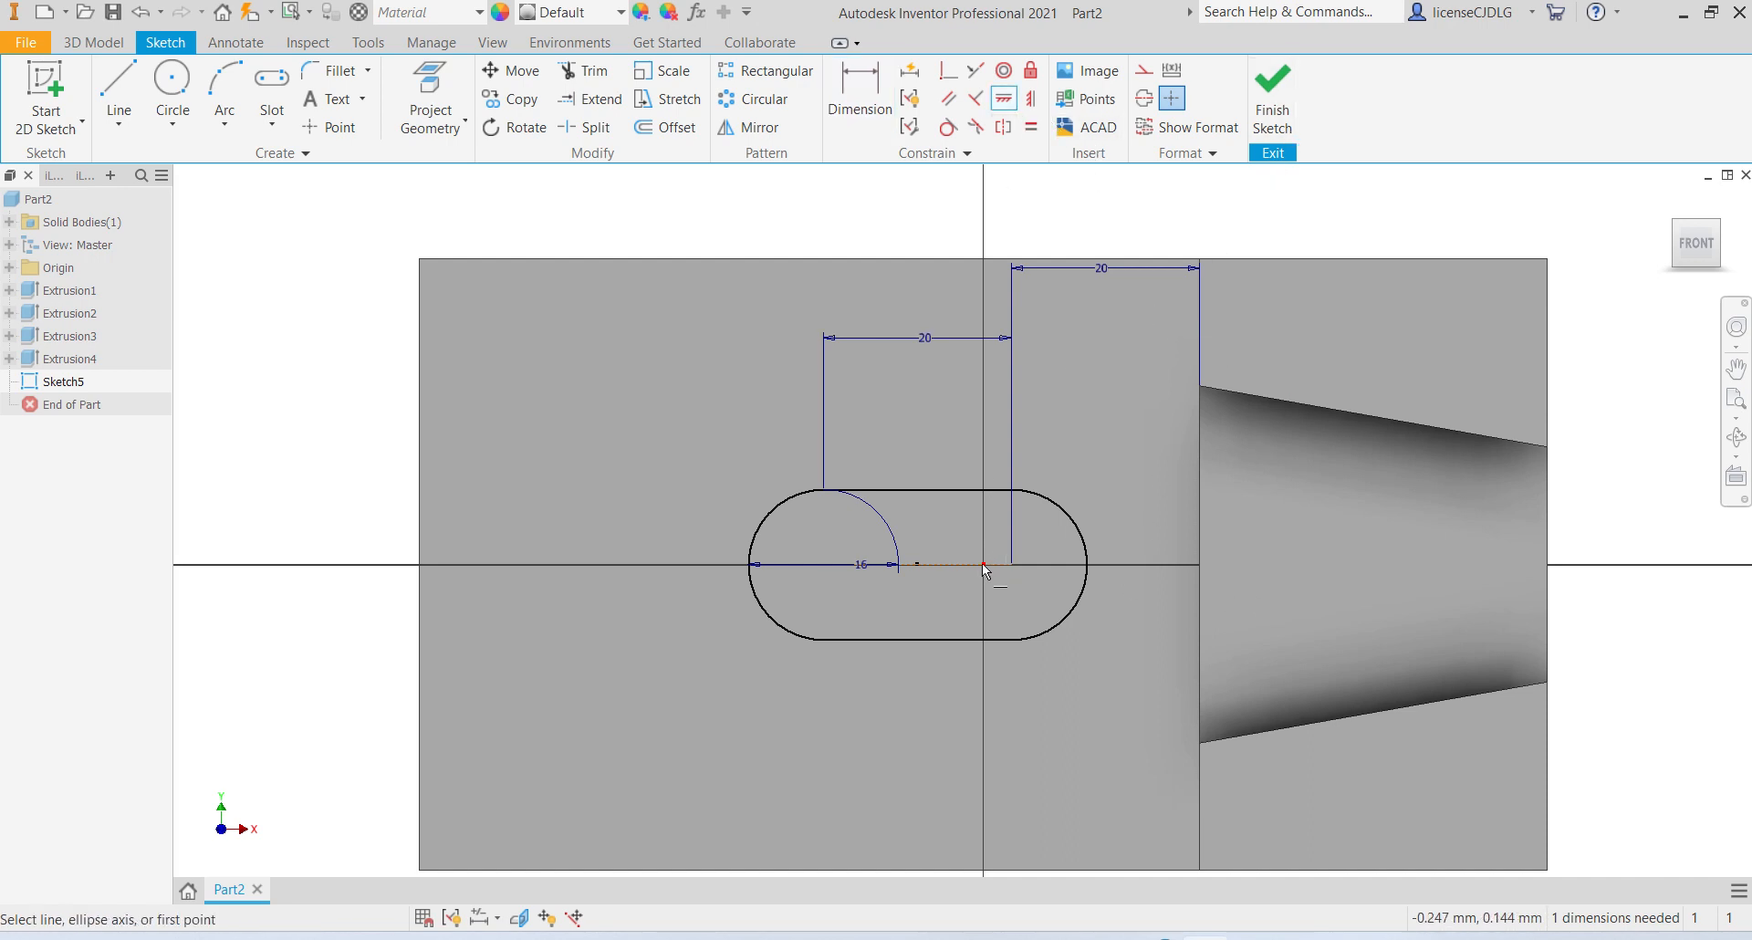
left_click(982, 562)
left_click(918, 564)
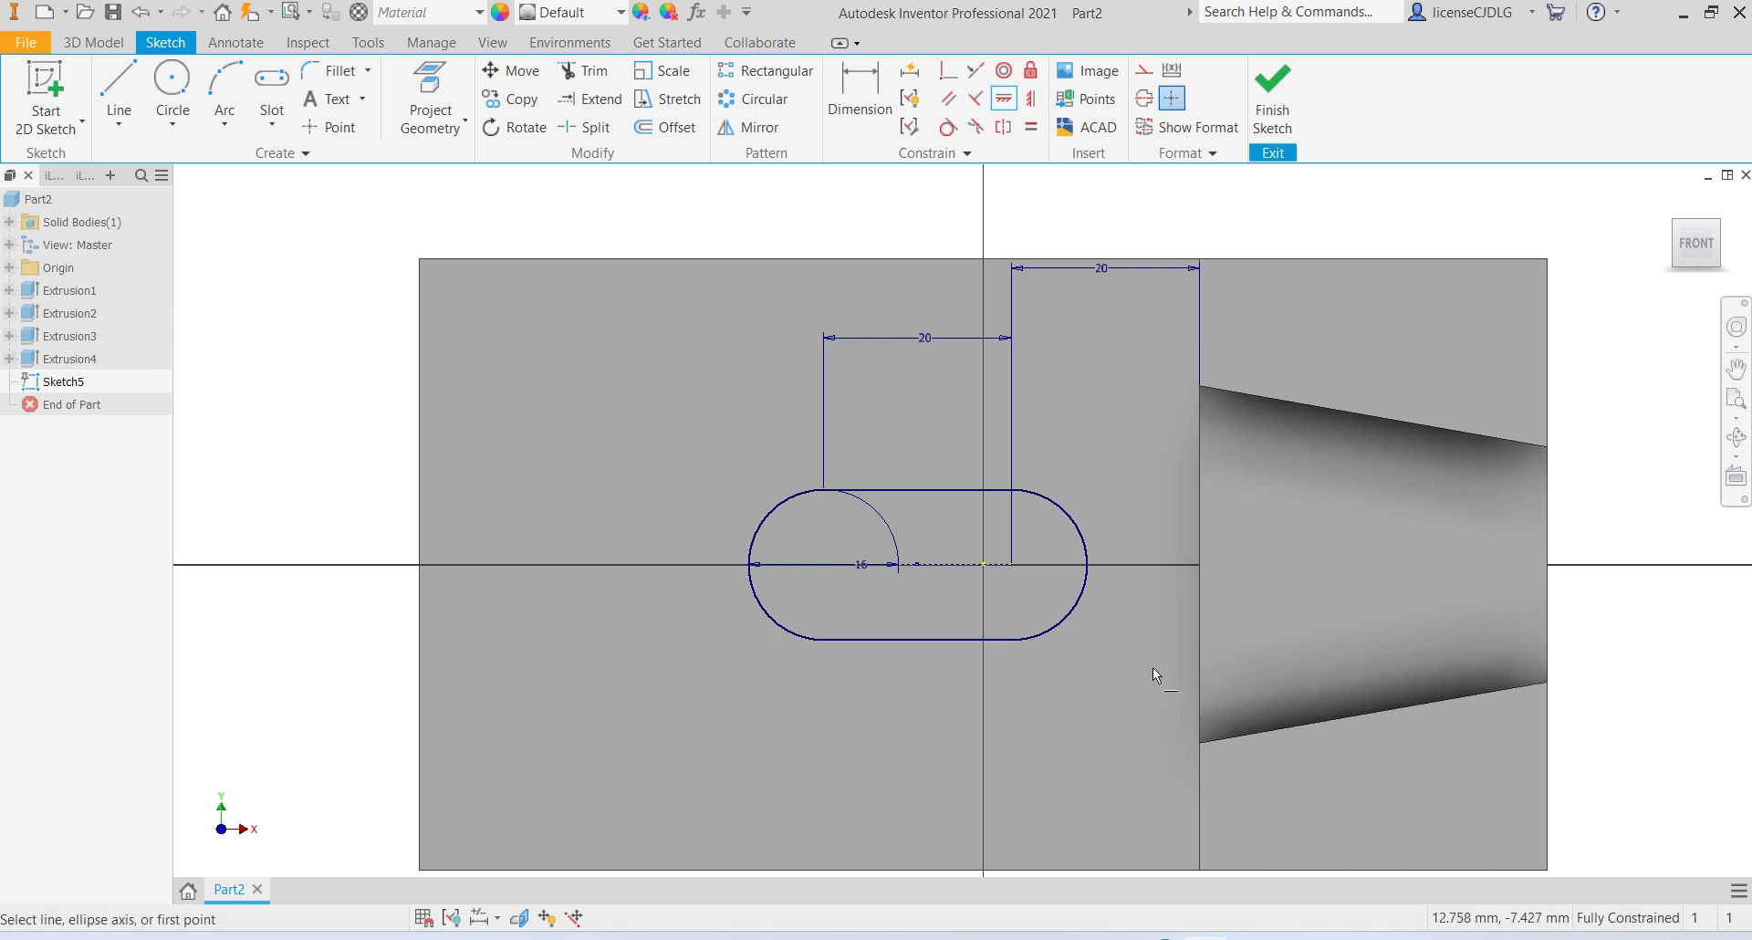
key("Escape")
left_click(1274, 105)
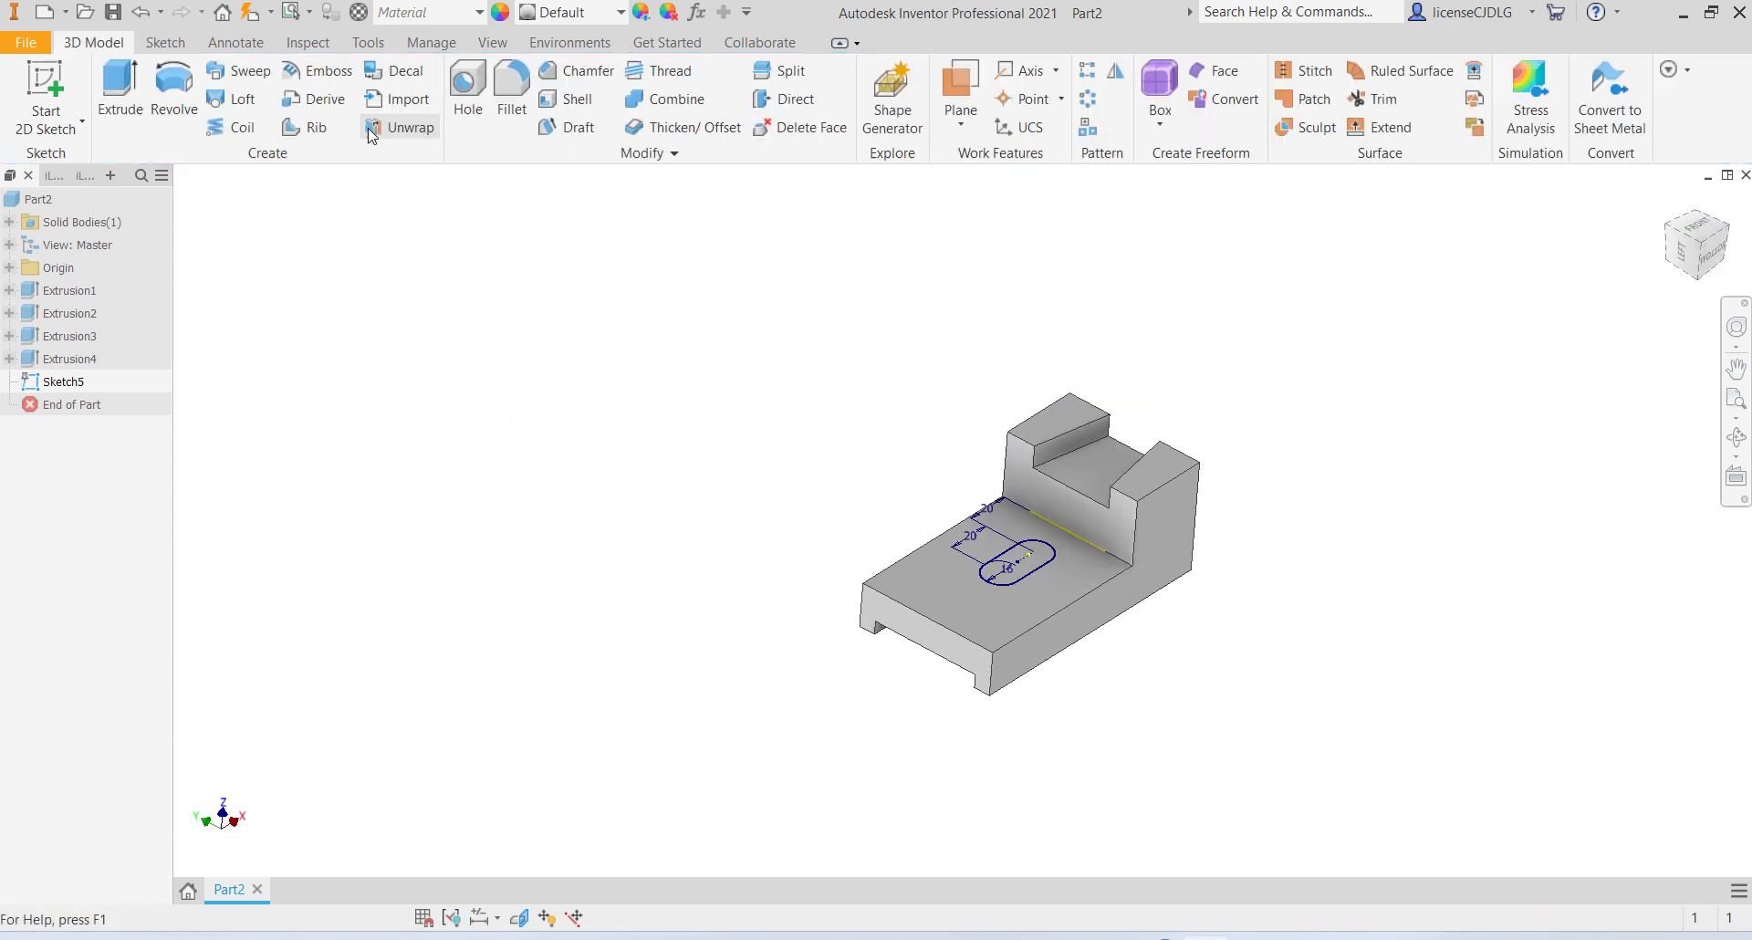
Step: Cut the slot profile through all of the base with Extrude, in the flipped direction
left_click(130, 109)
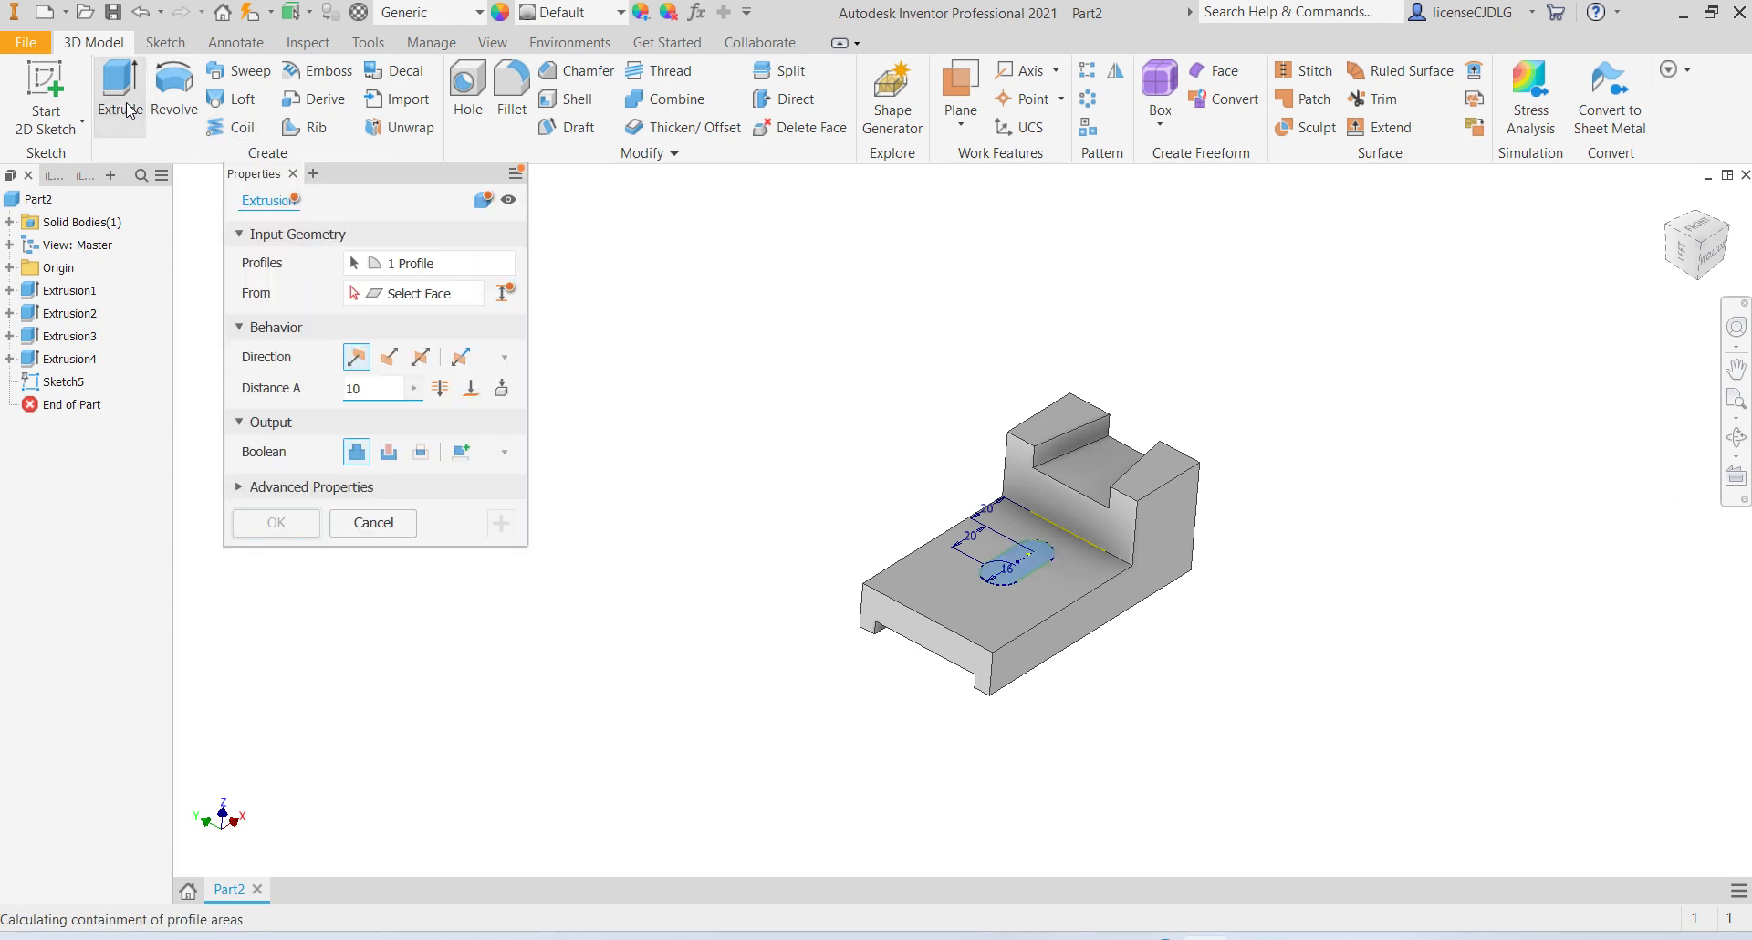
left_click(389, 357)
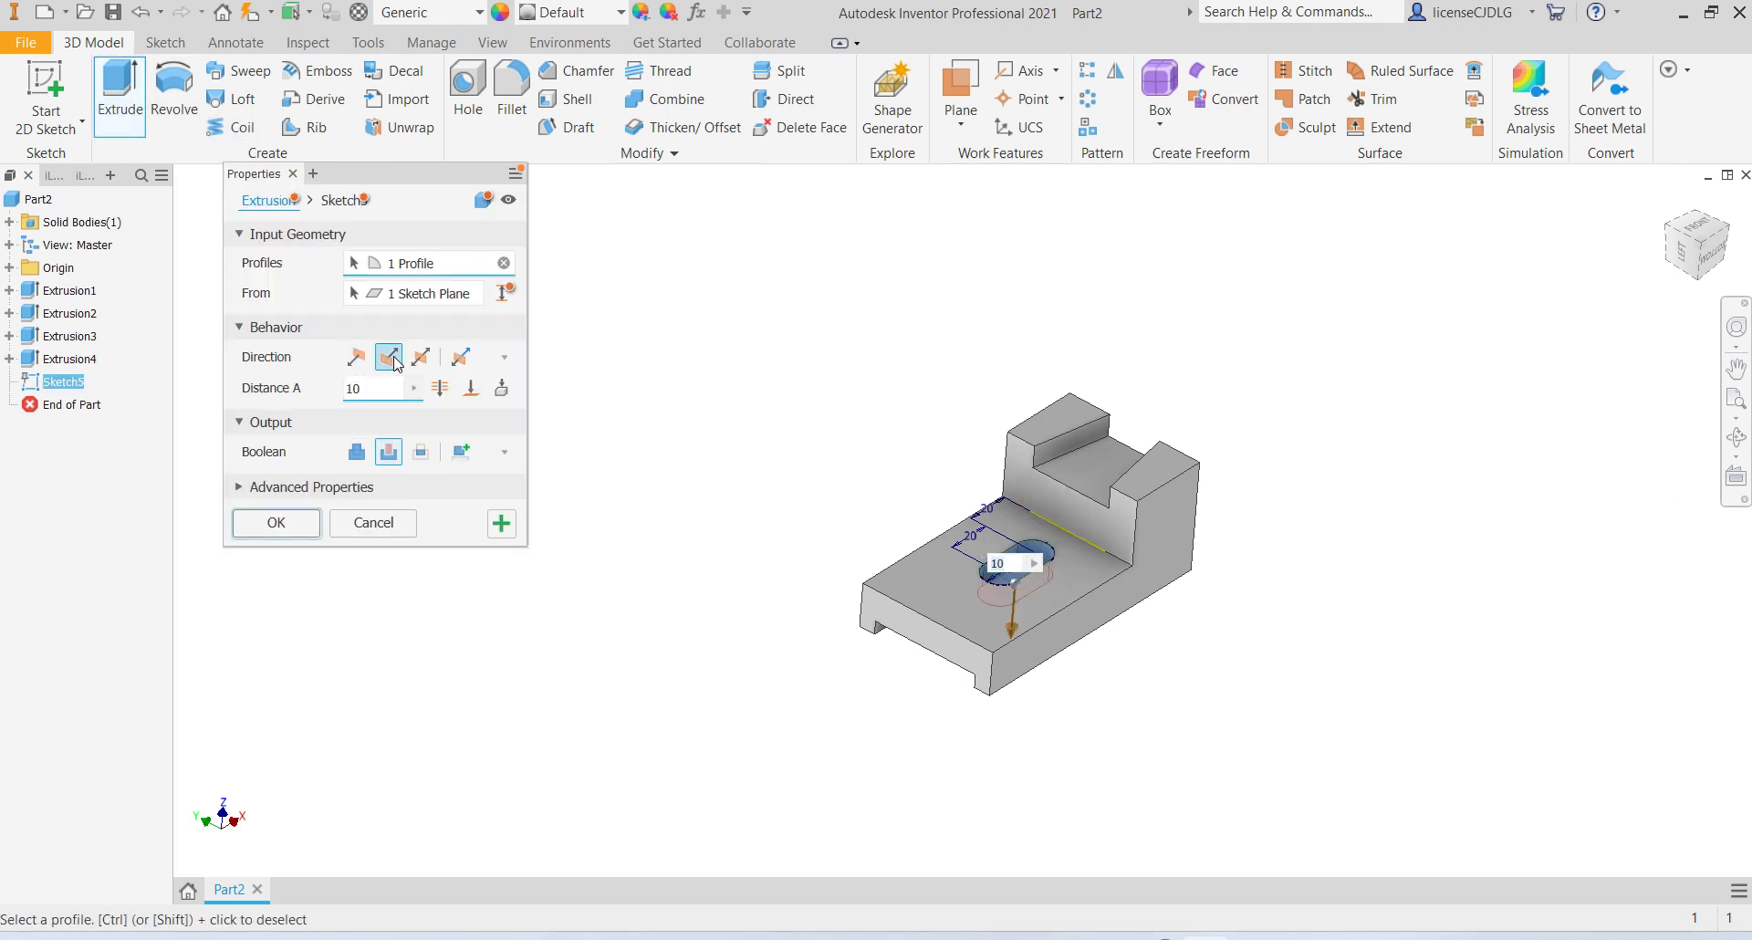
left_click(389, 451)
left_click(440, 388)
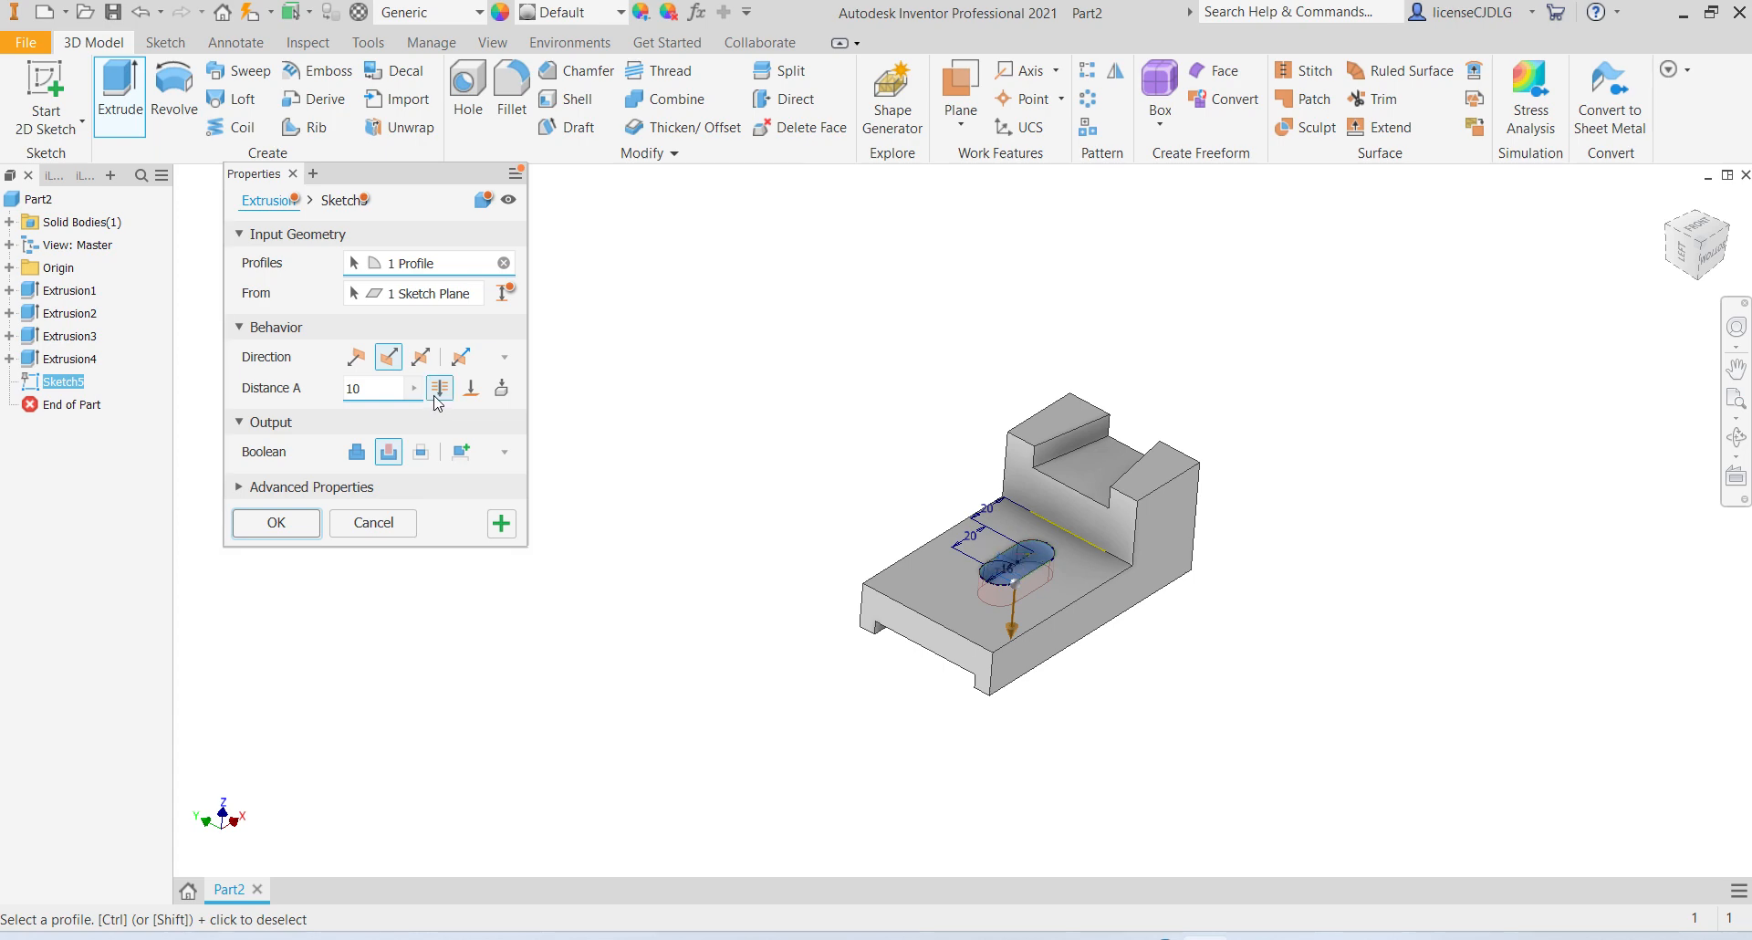
left_click(301, 529)
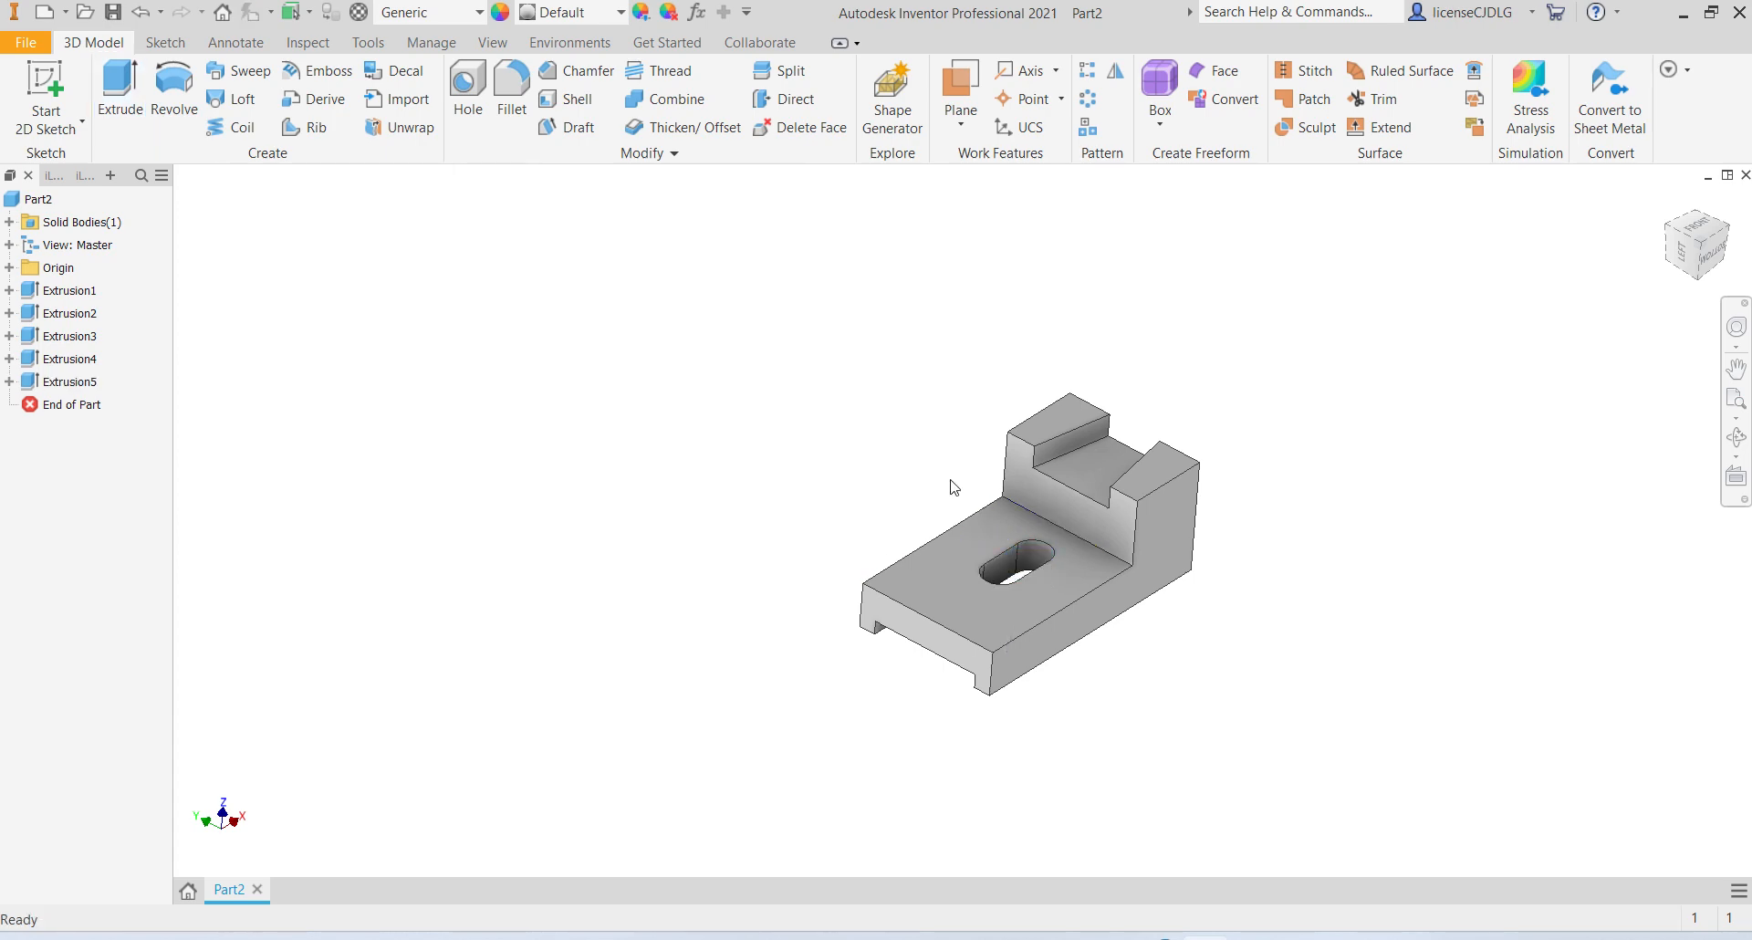
Step: Start a sketch on the tapered recess floor and place a centreline point about 18 mm from the raised block's inner edge
scroll(1097, 502, "down", 3)
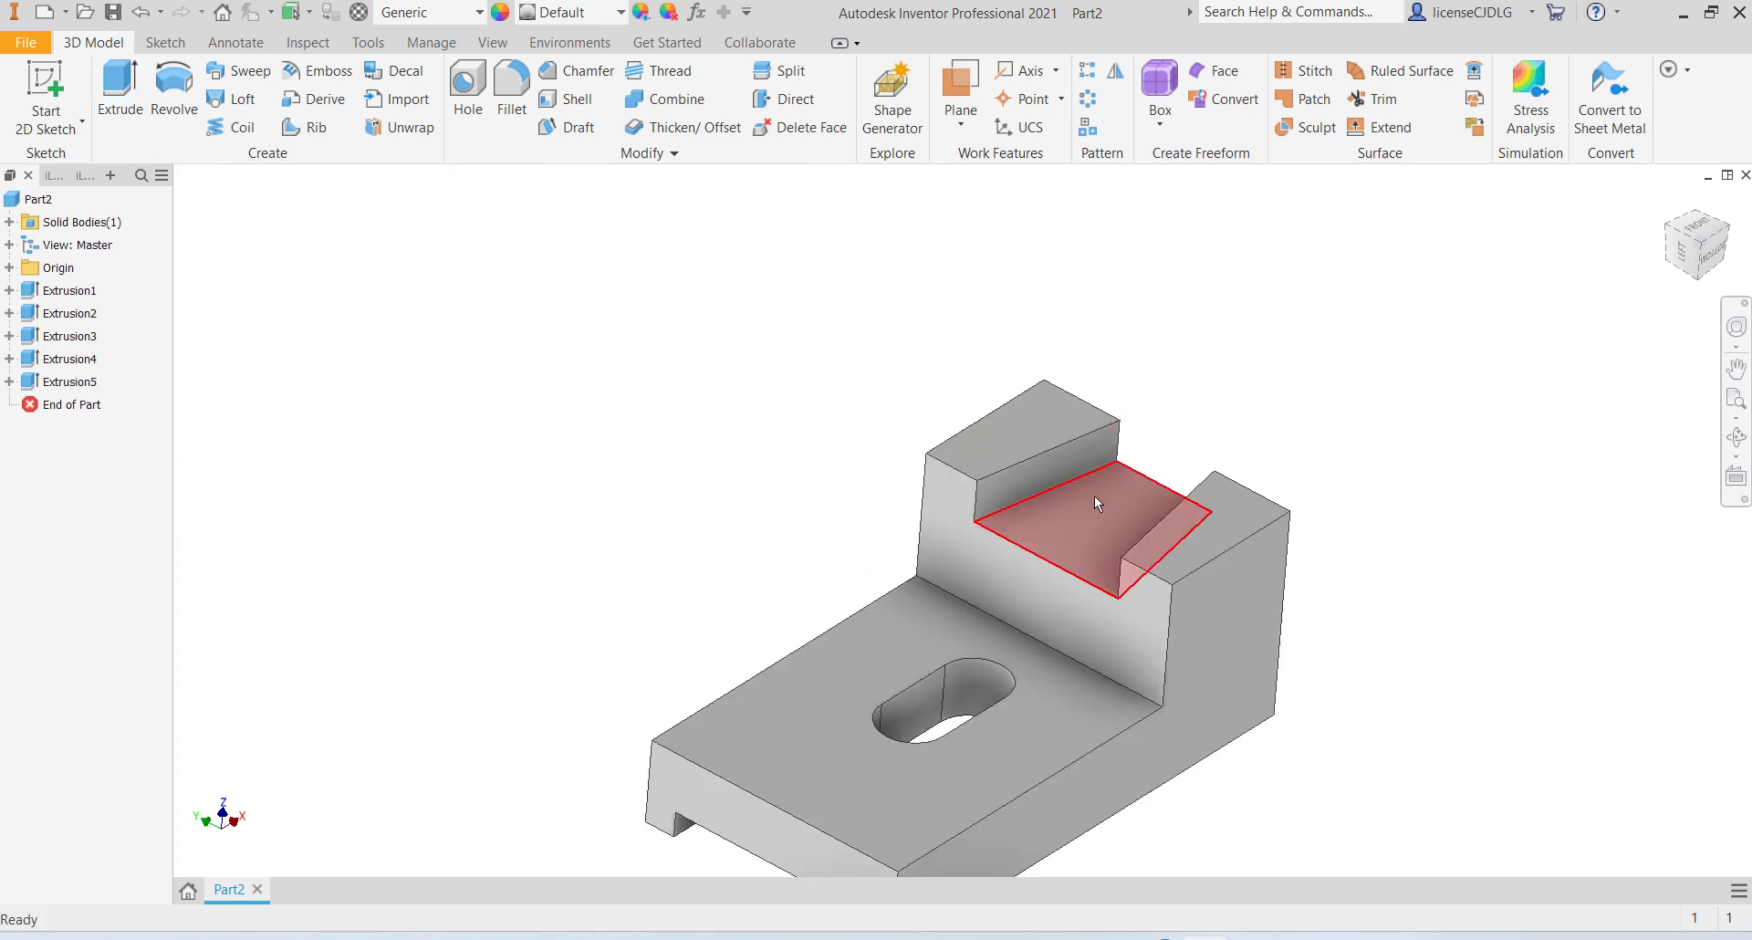
key("alt+Tab")
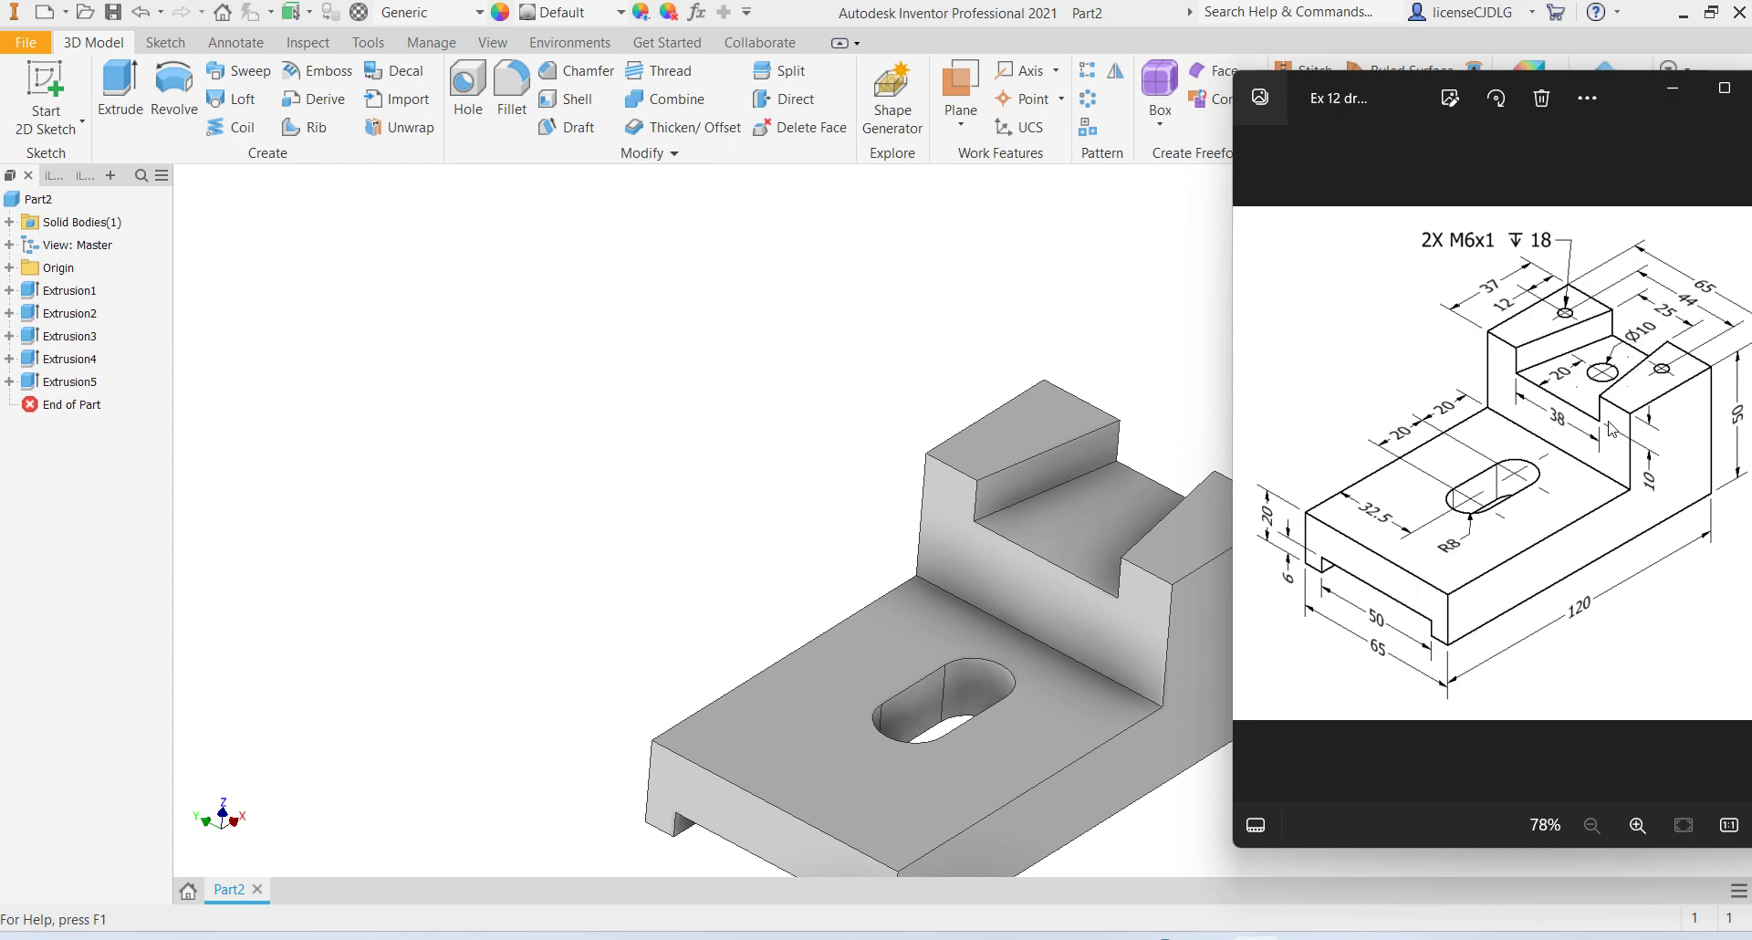
left_click(1077, 516)
left_click(1219, 504)
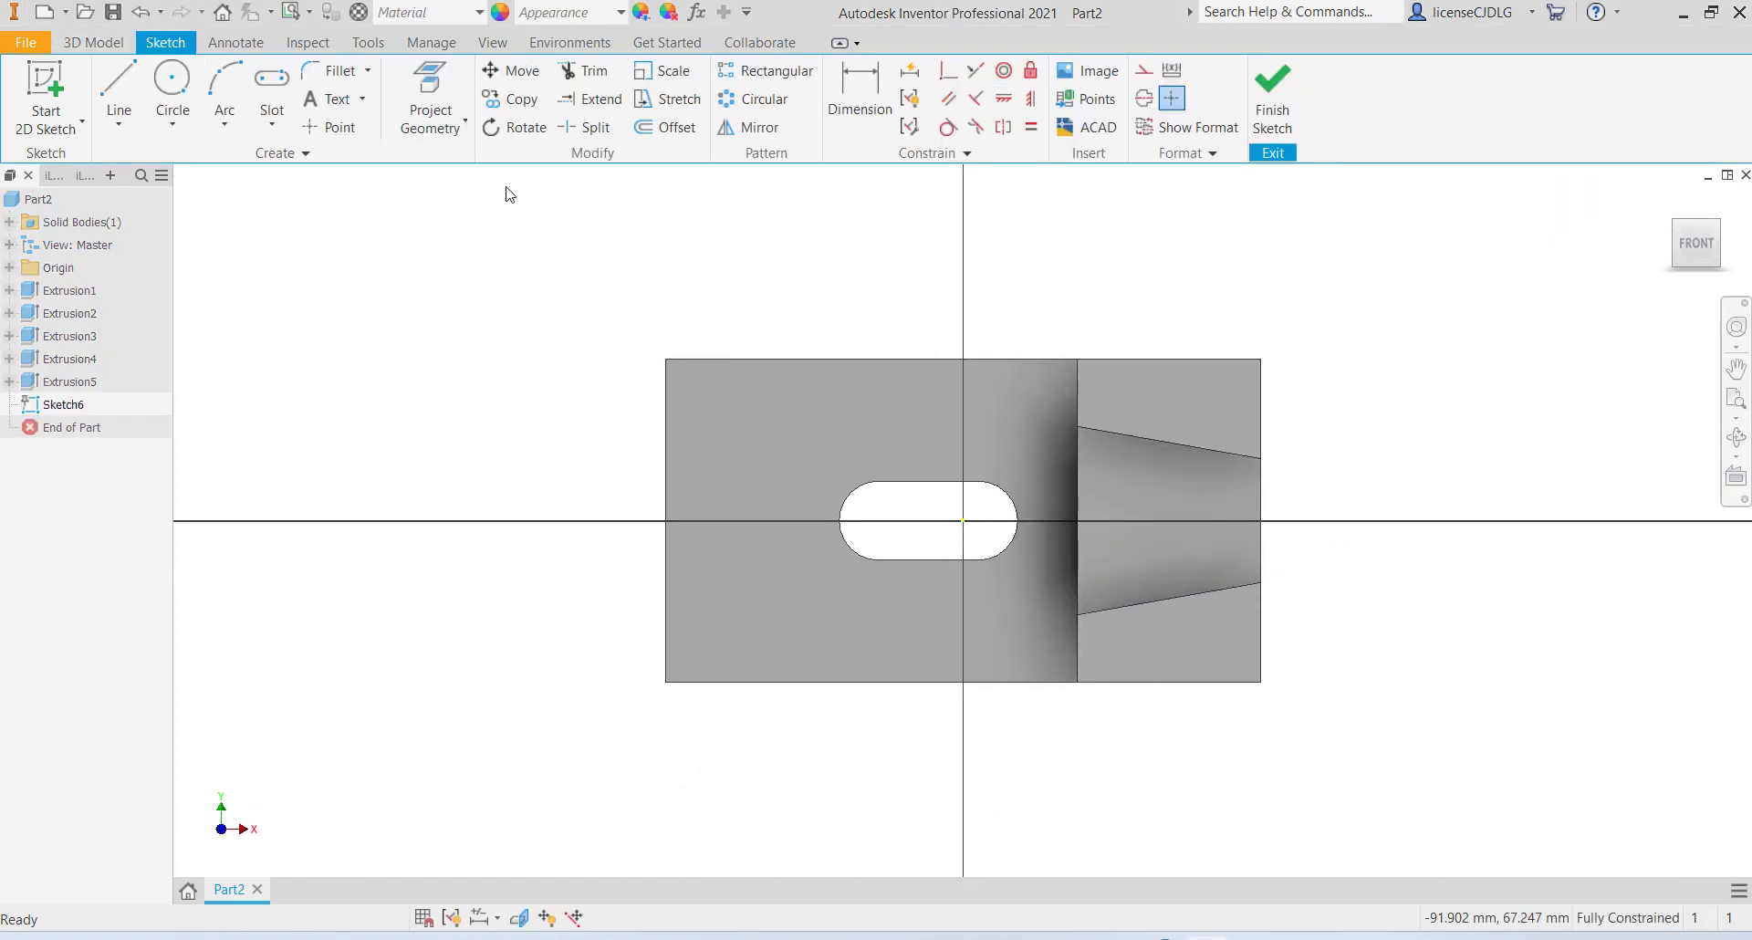
left_click(330, 127)
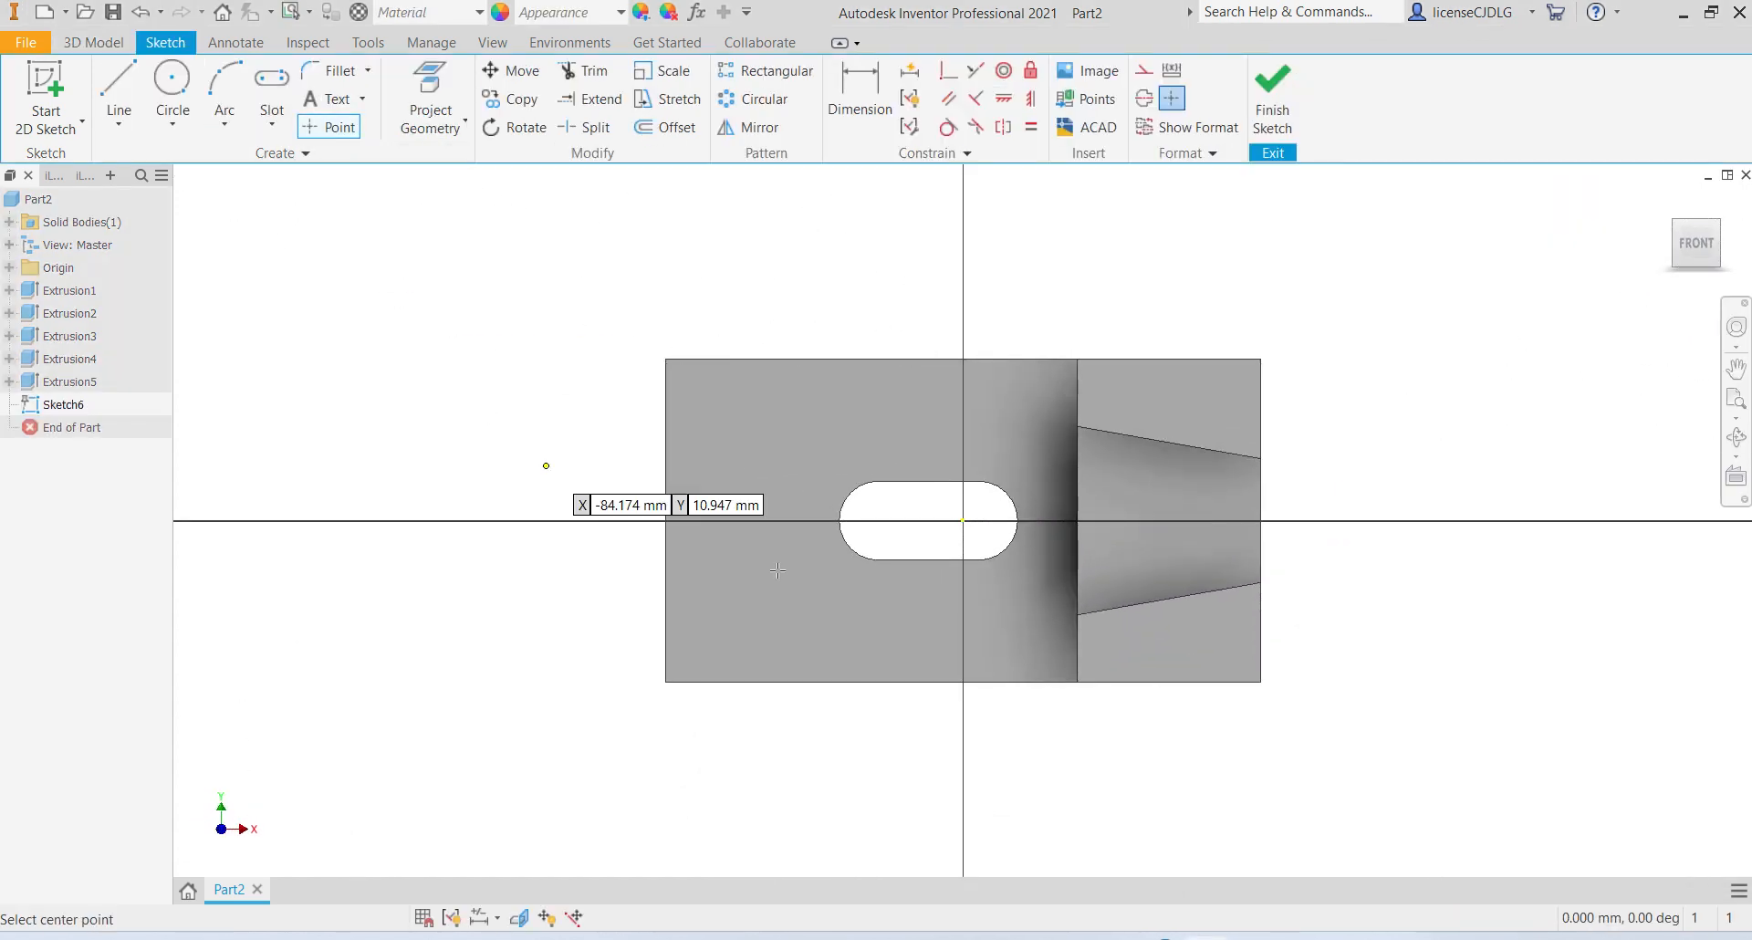
left_click(1167, 520)
Step: Dimension the point's distance from the recess's wide-end edge as 20 mm
left_click(860, 101)
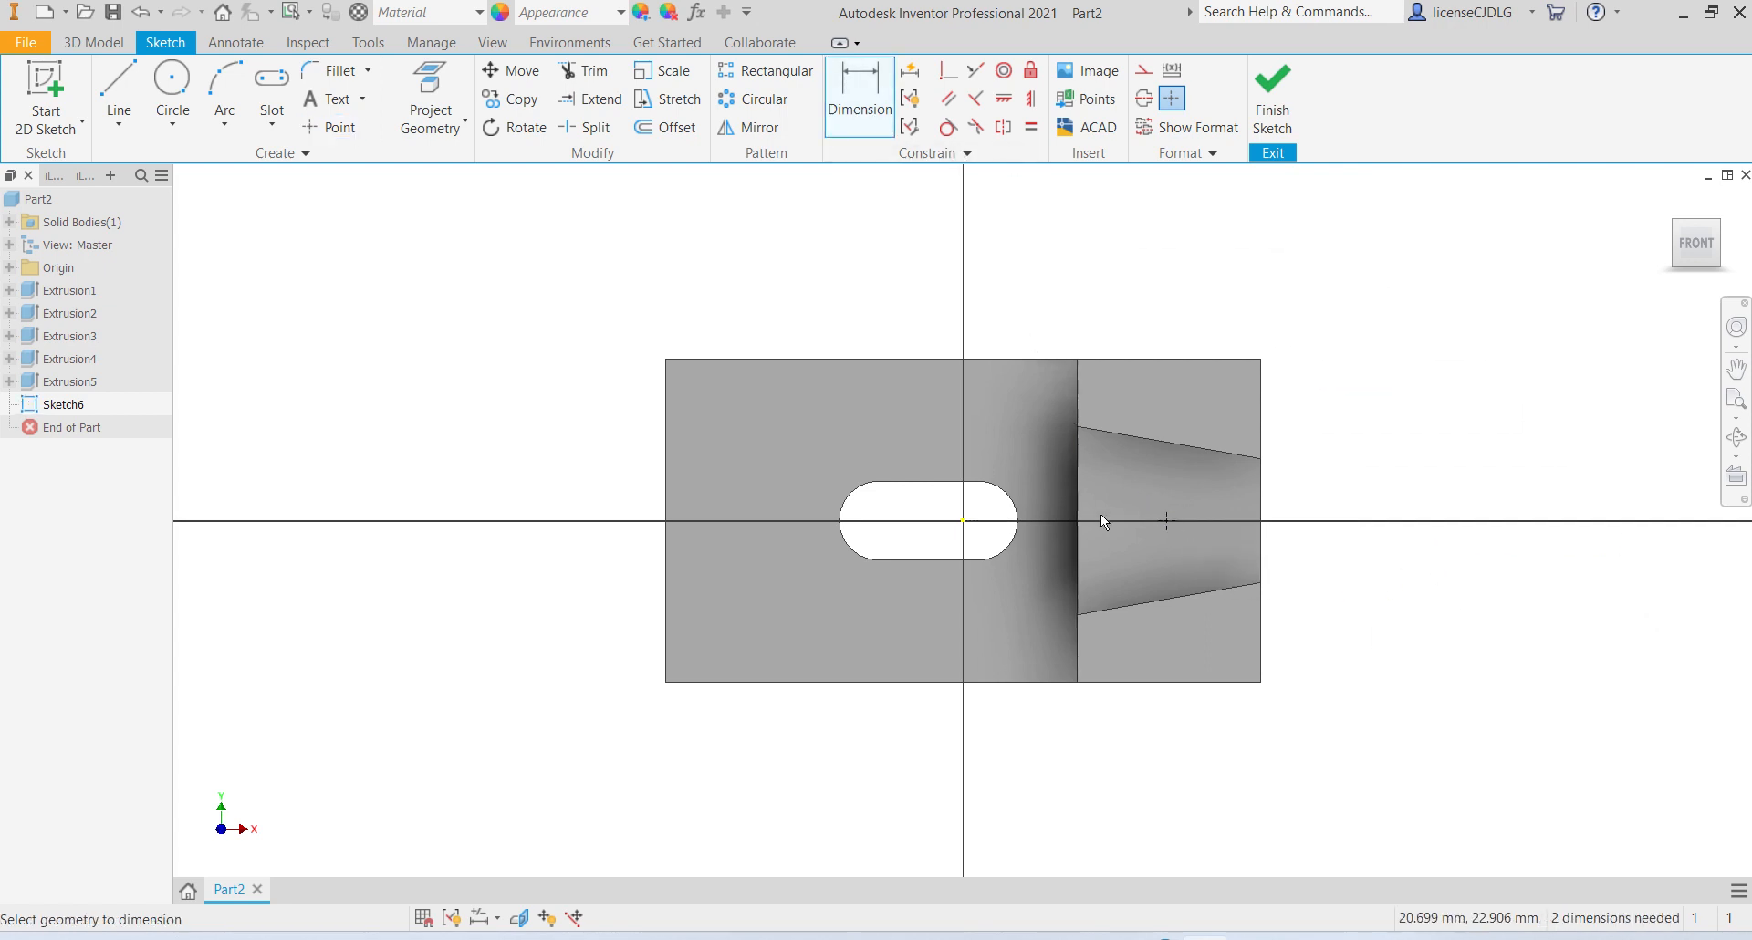
left_click(1081, 541)
left_click(1167, 521)
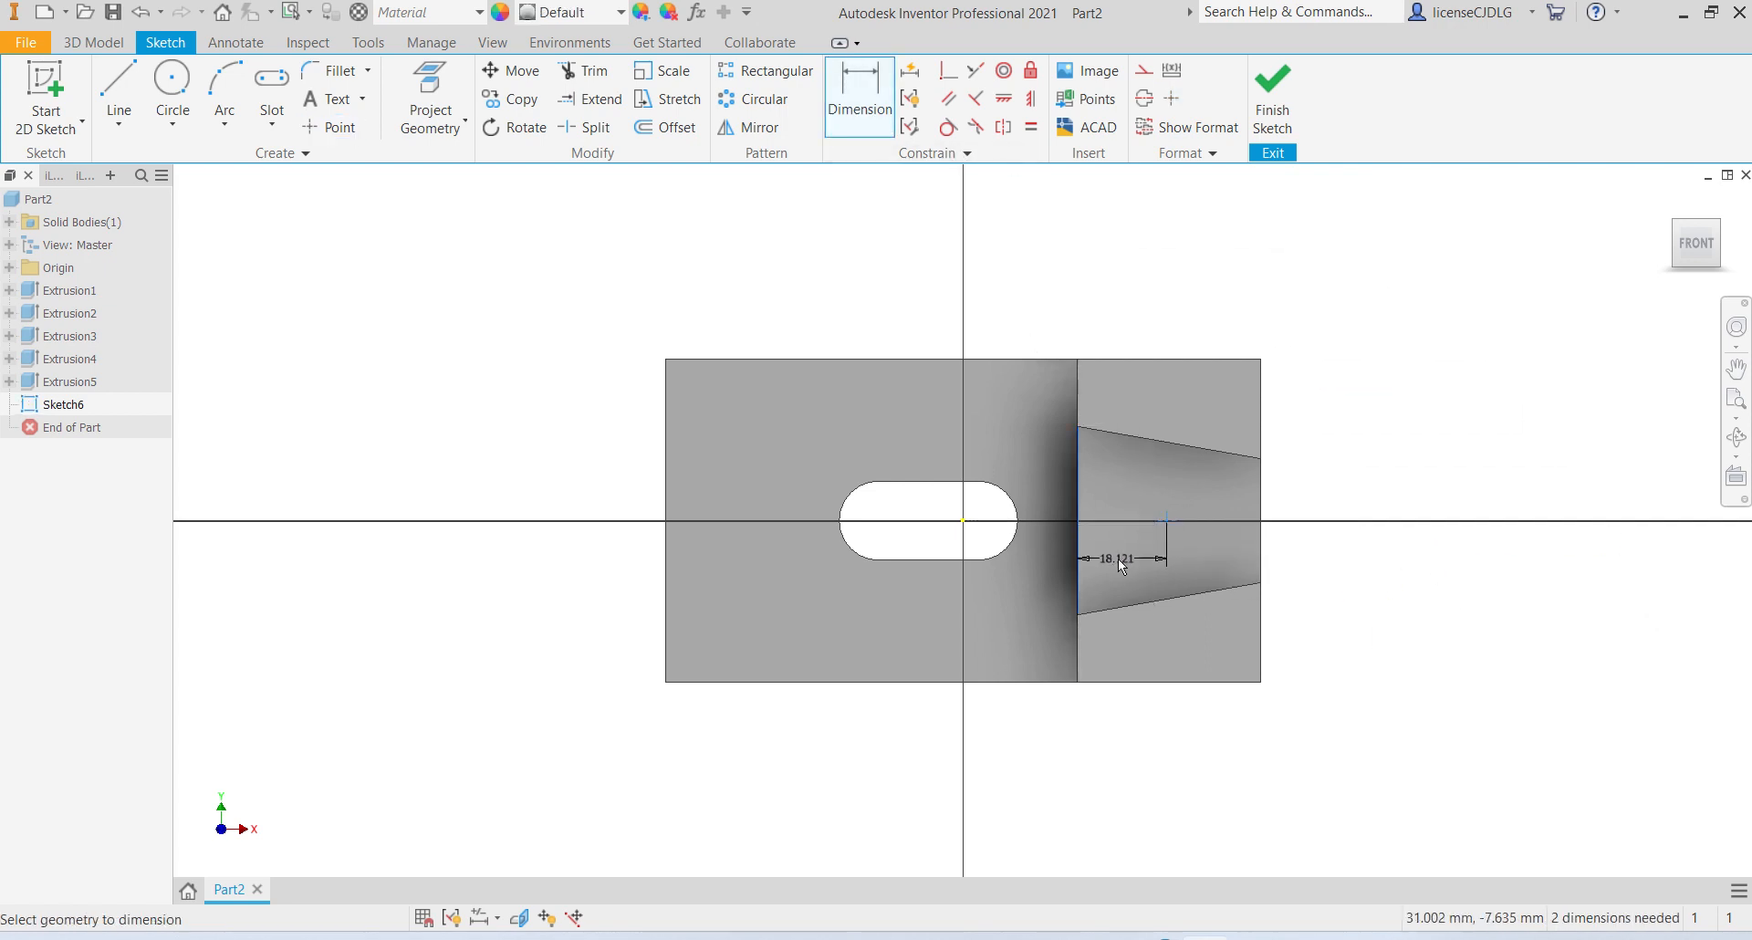
left_click(1120, 562)
type("2")
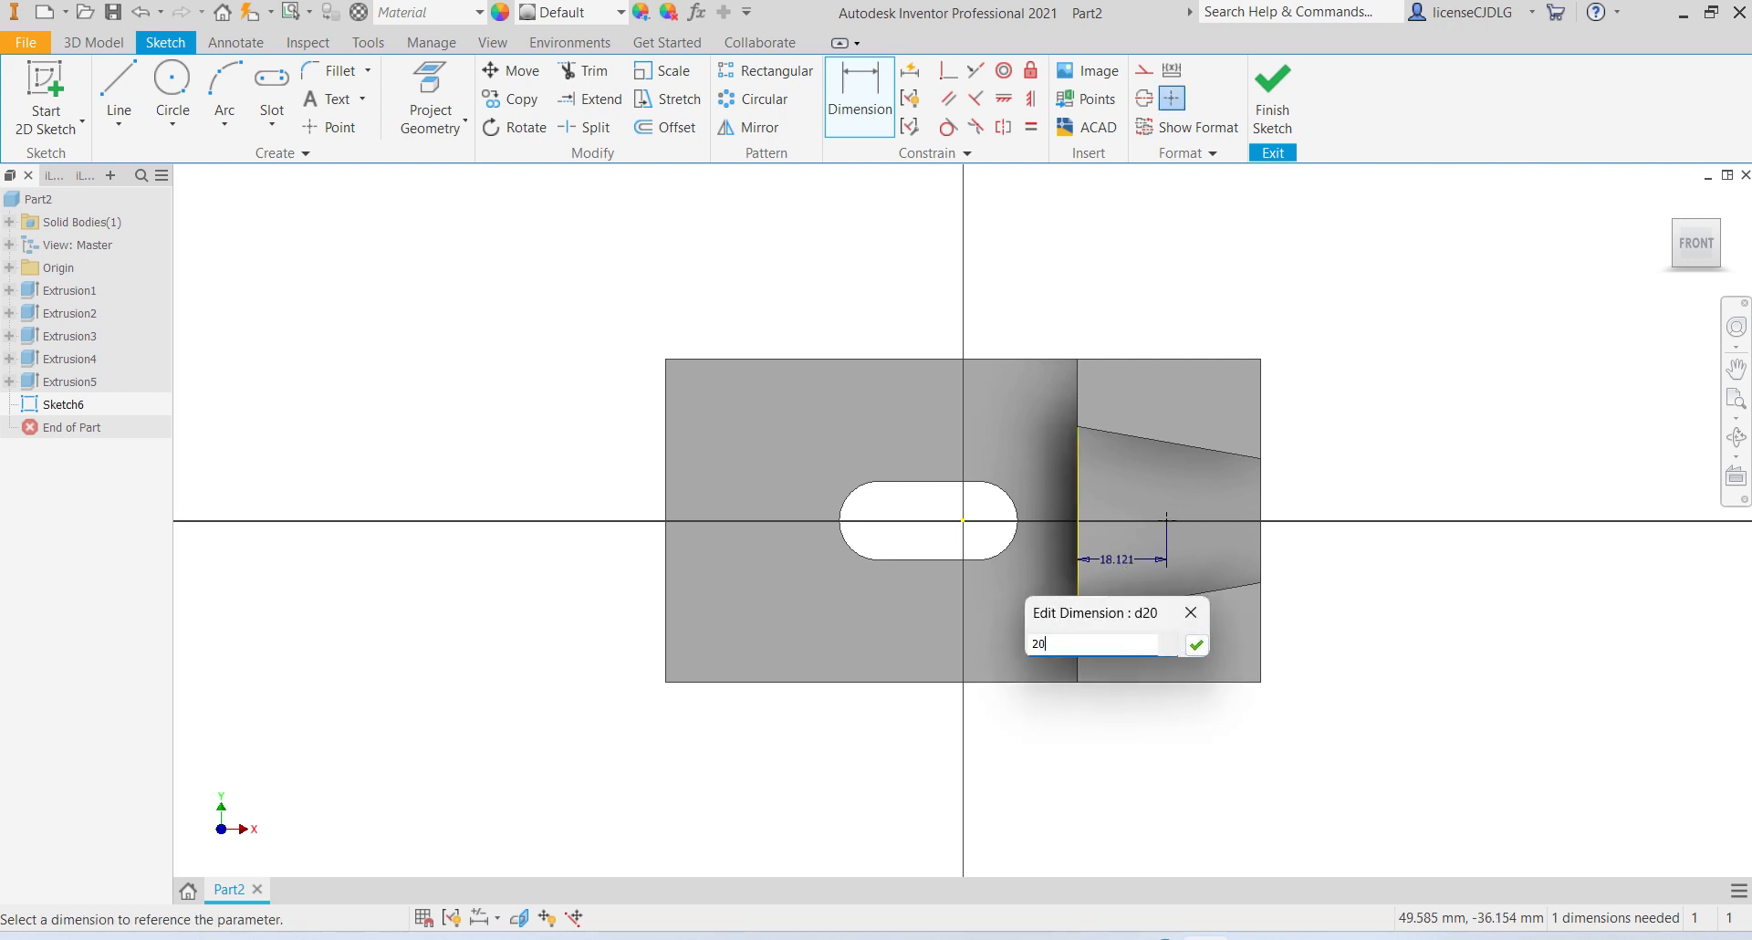
type("0")
key("Return")
Step: Constrain the point horizontally to the sketch origin and finish the sketch
left_click(1003, 99)
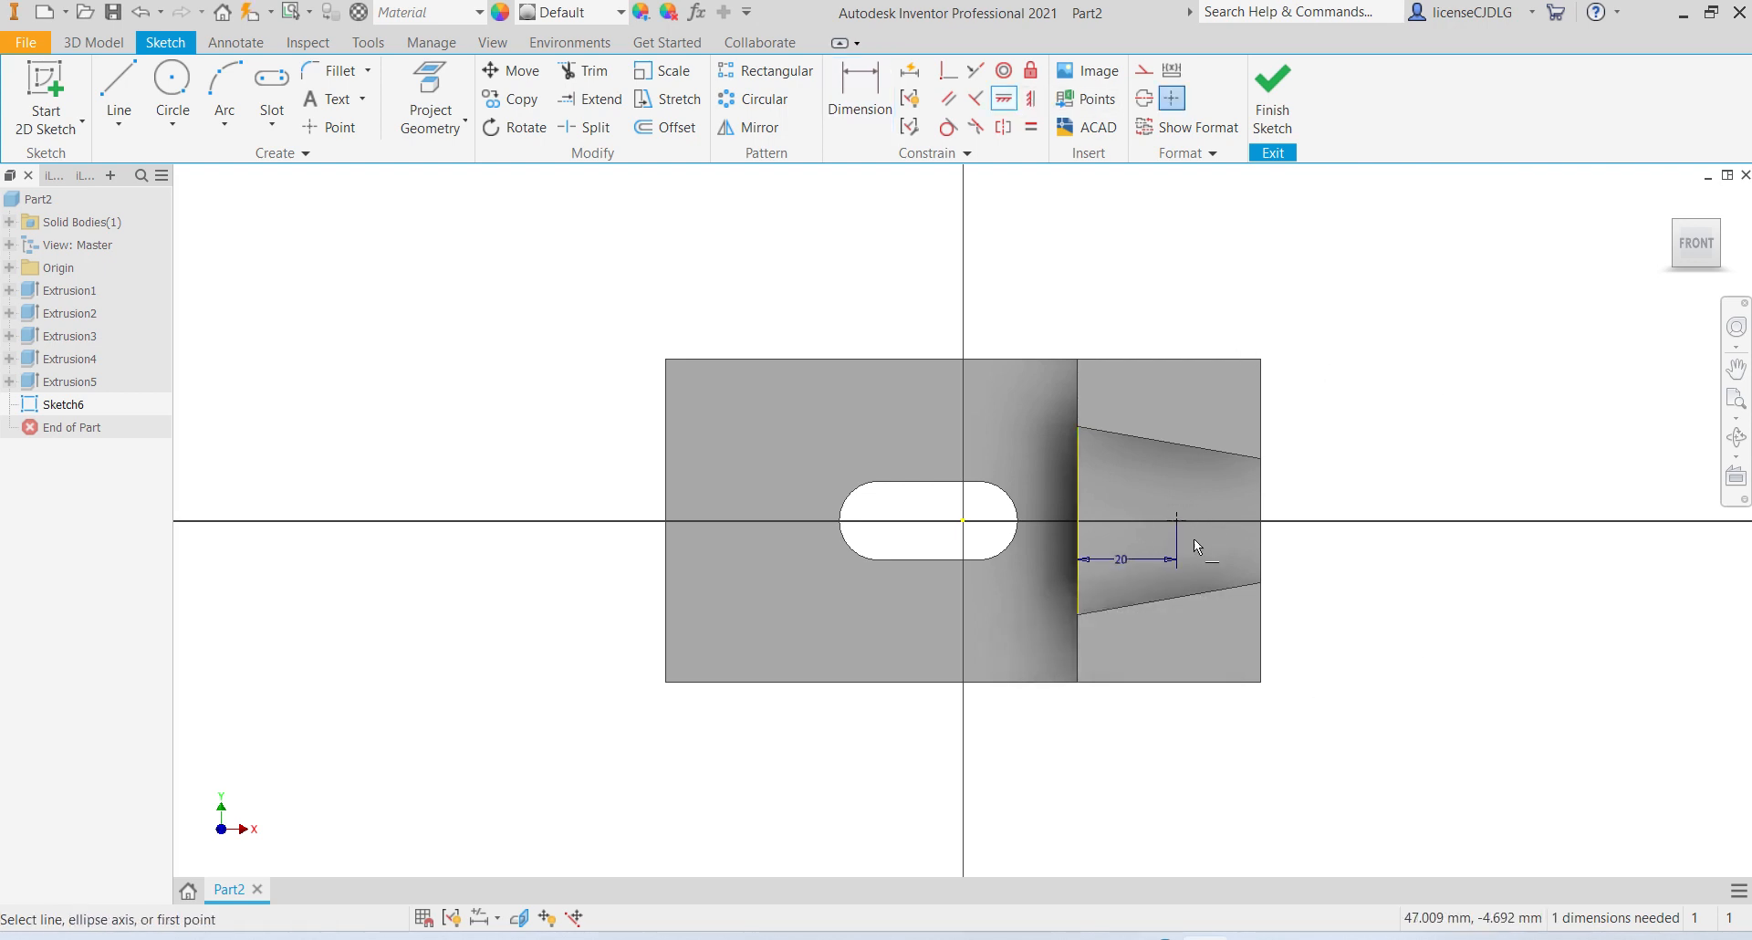
left_click(1177, 521)
left_click(964, 521)
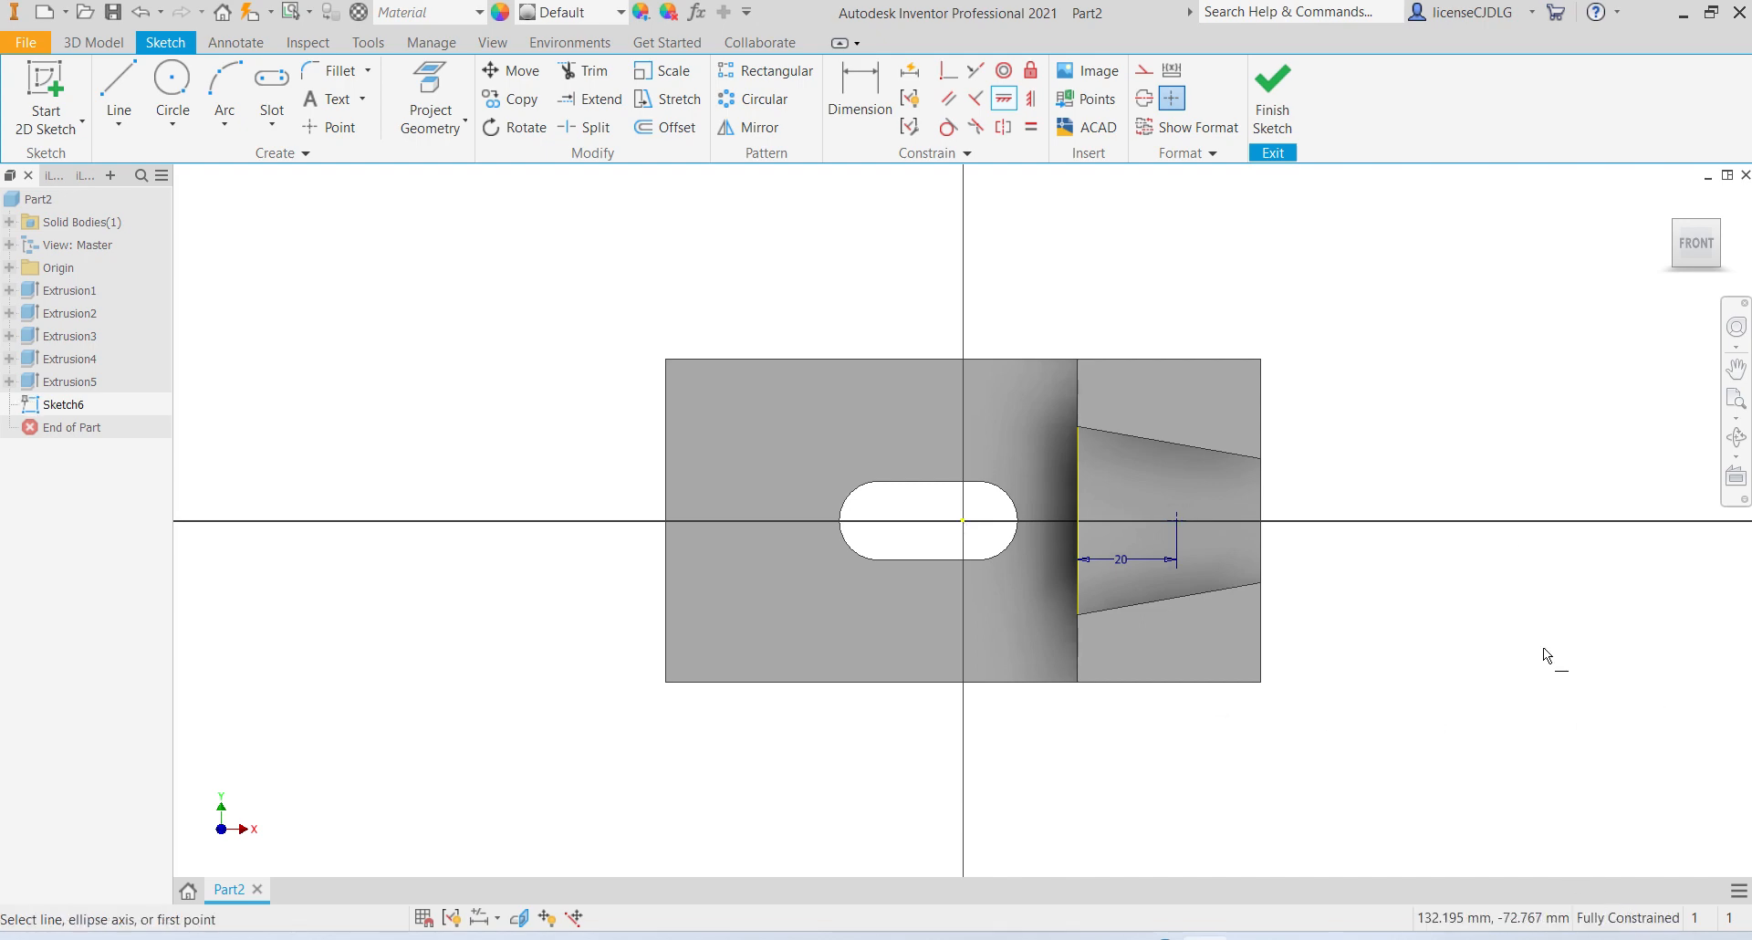
left_click(1275, 98)
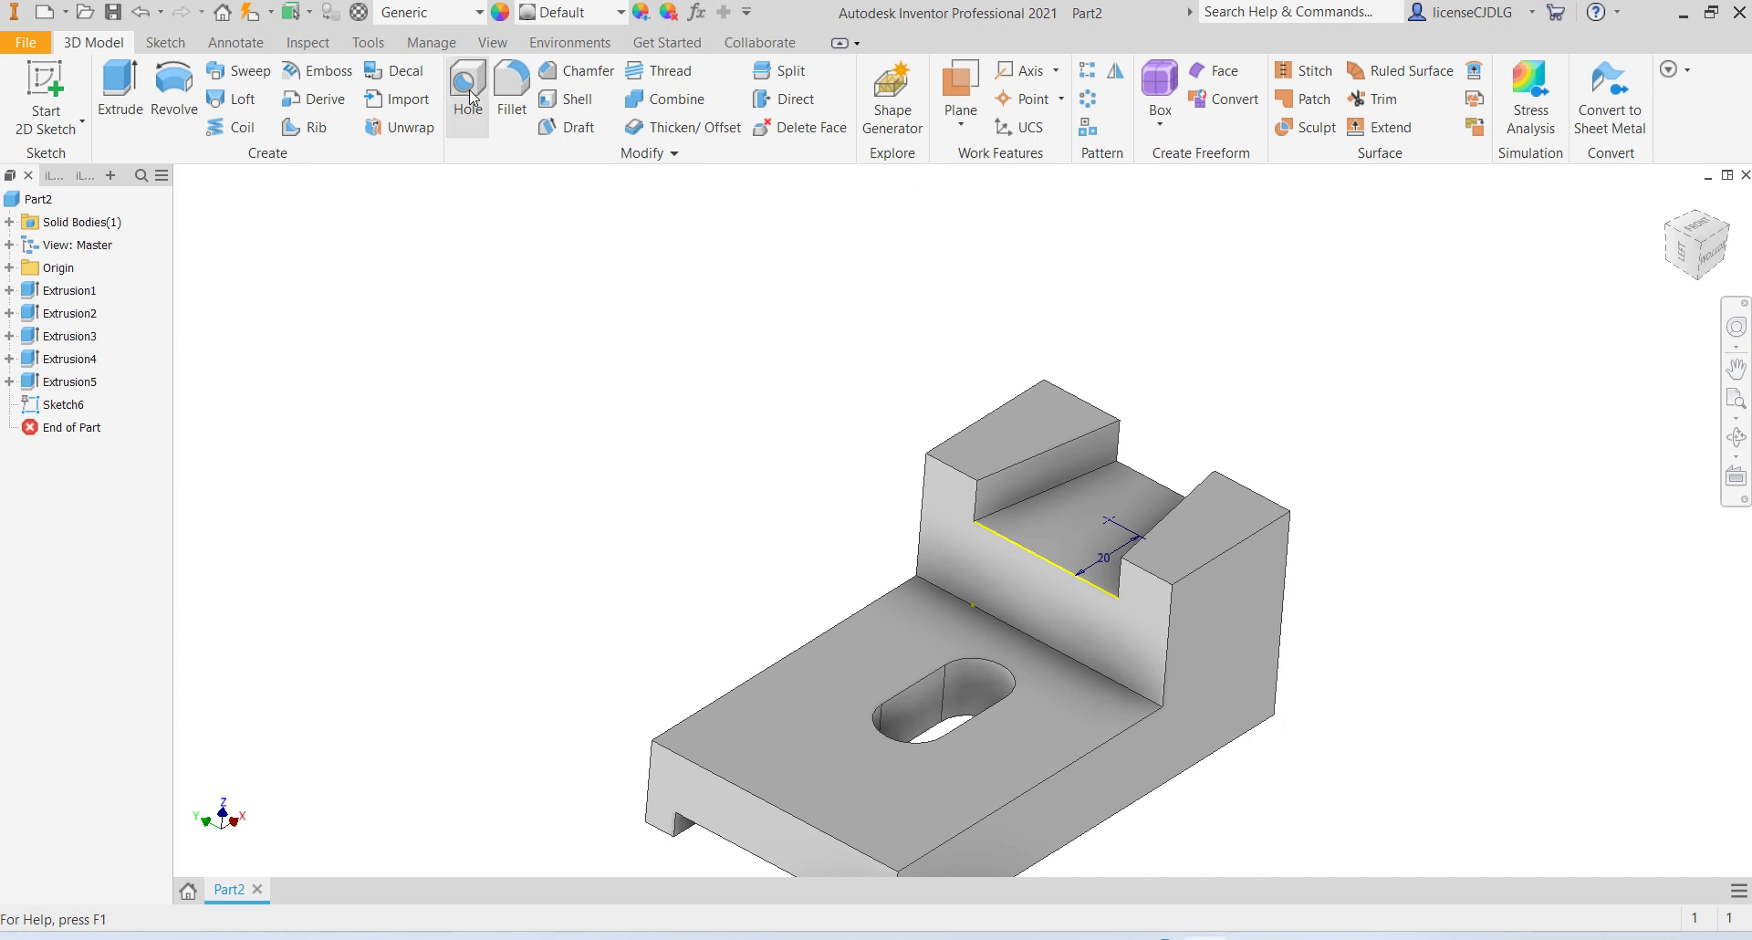
Step: Create a simple through-all hole of 10 mm diameter at the sketch point in the recess floor
left_click(468, 91)
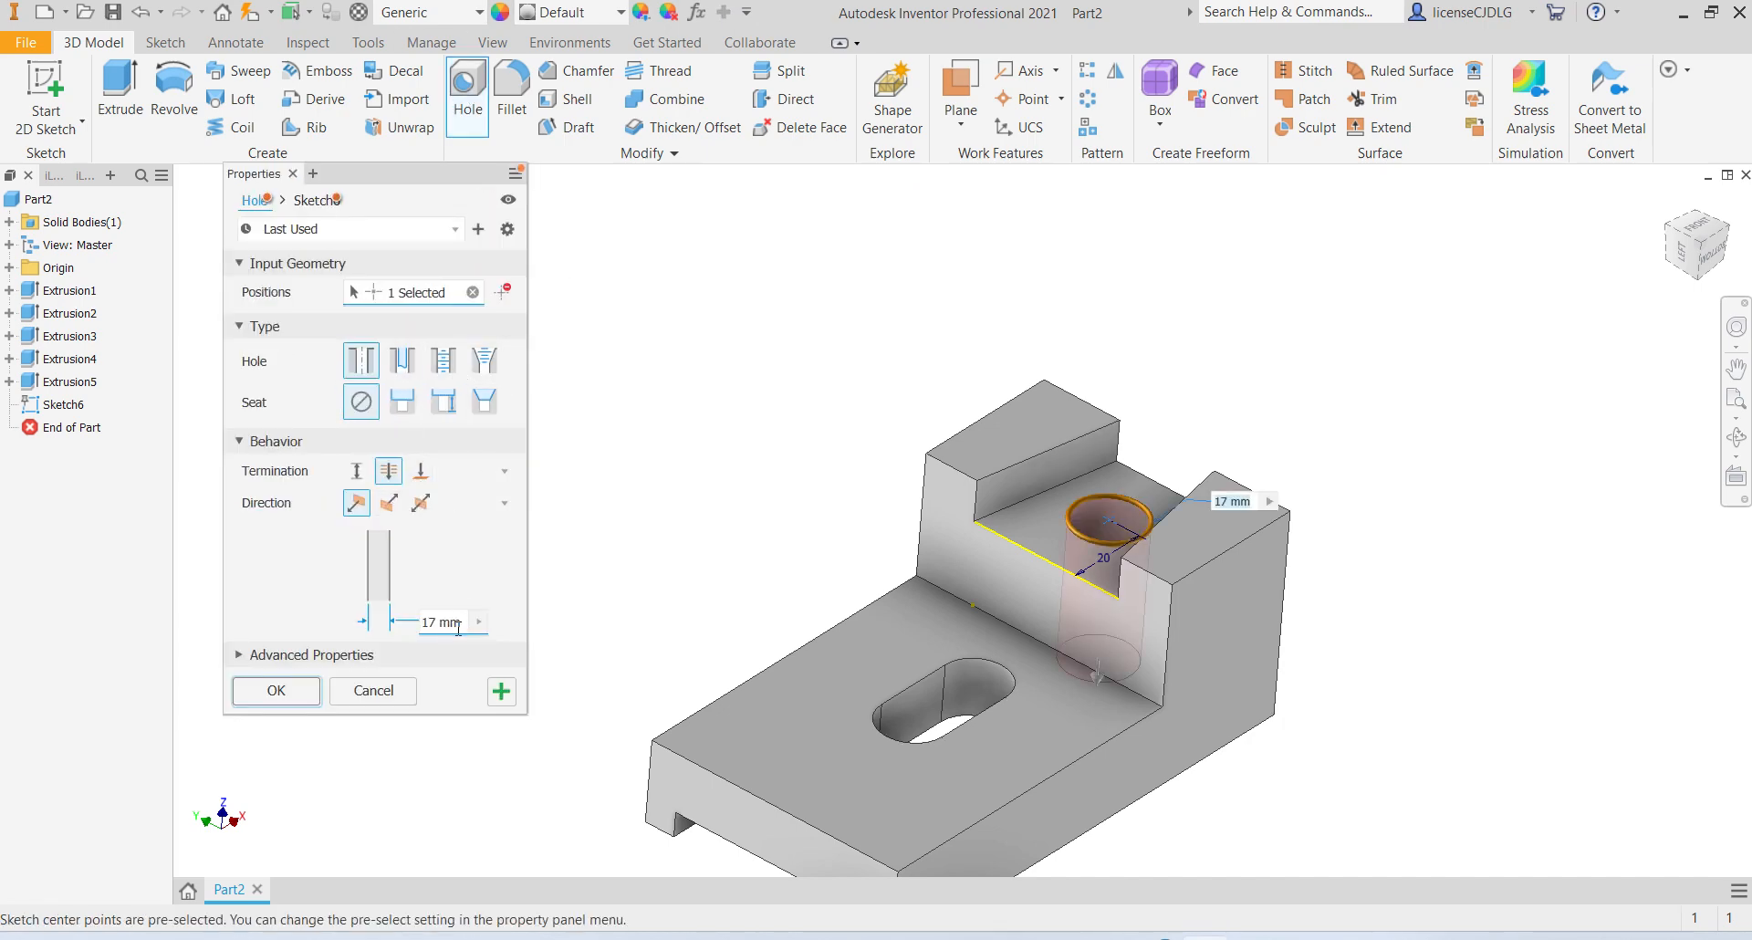
left_click_drag(459, 626, 425, 627)
type("10")
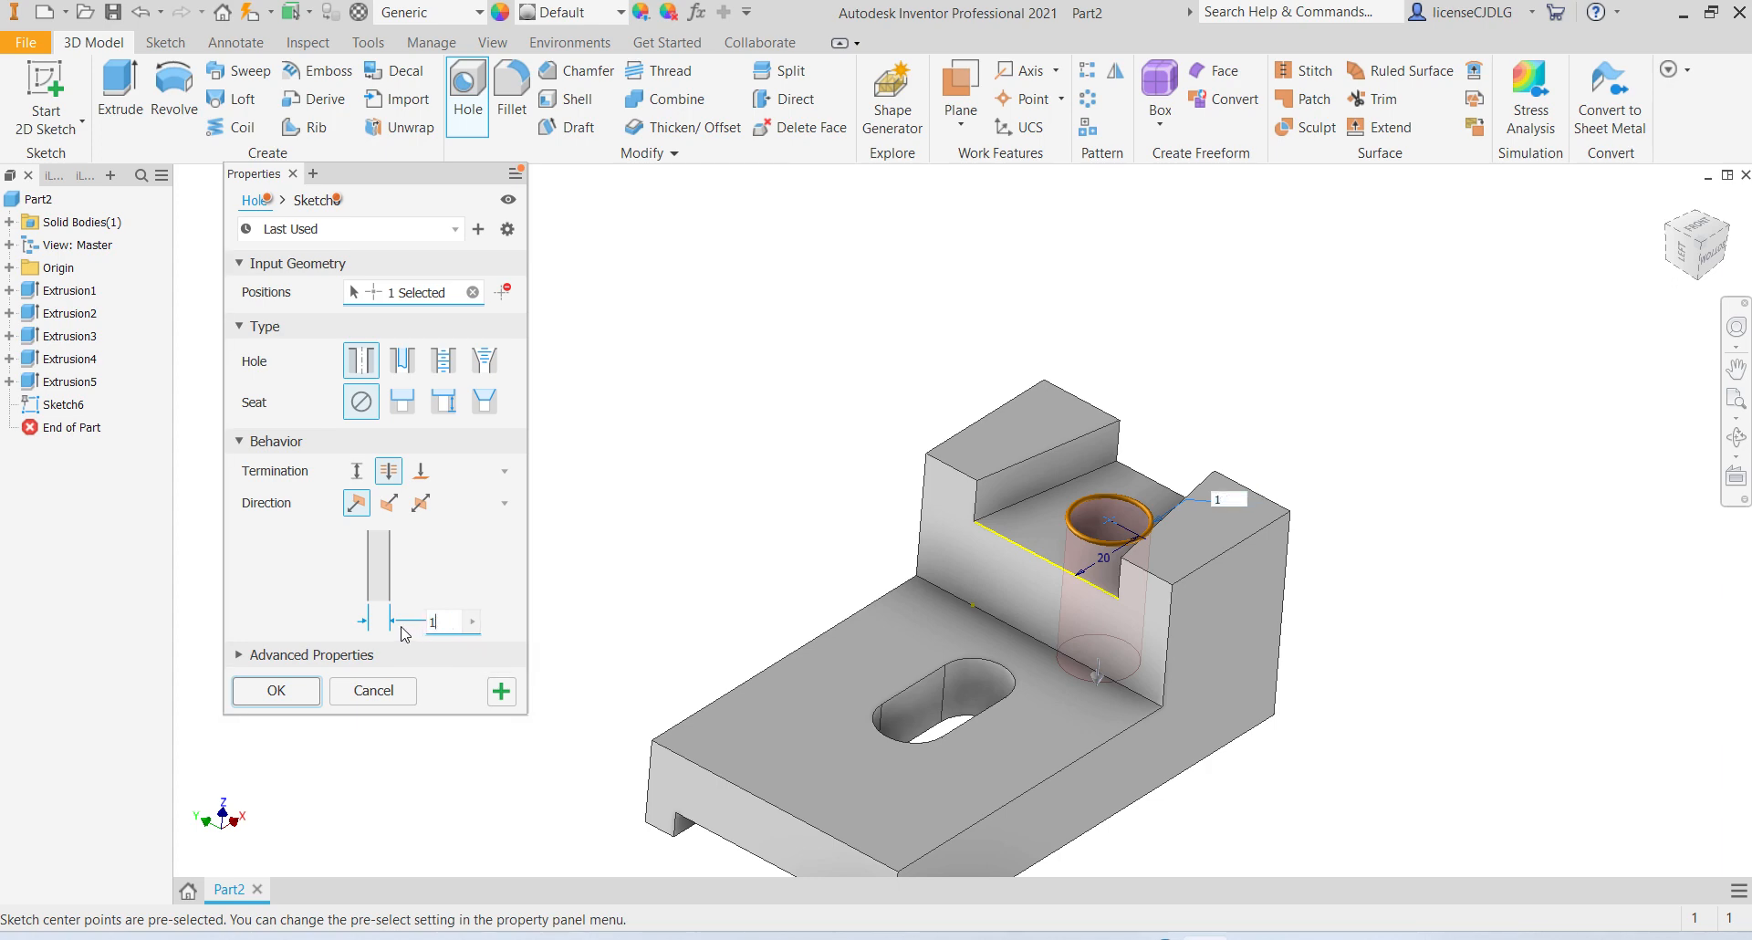
left_click(275, 690)
Step: Consult the reference drawing for the M6 holes and start a sketch on the raised block's upper face
scroll(1119, 538, "up", 5)
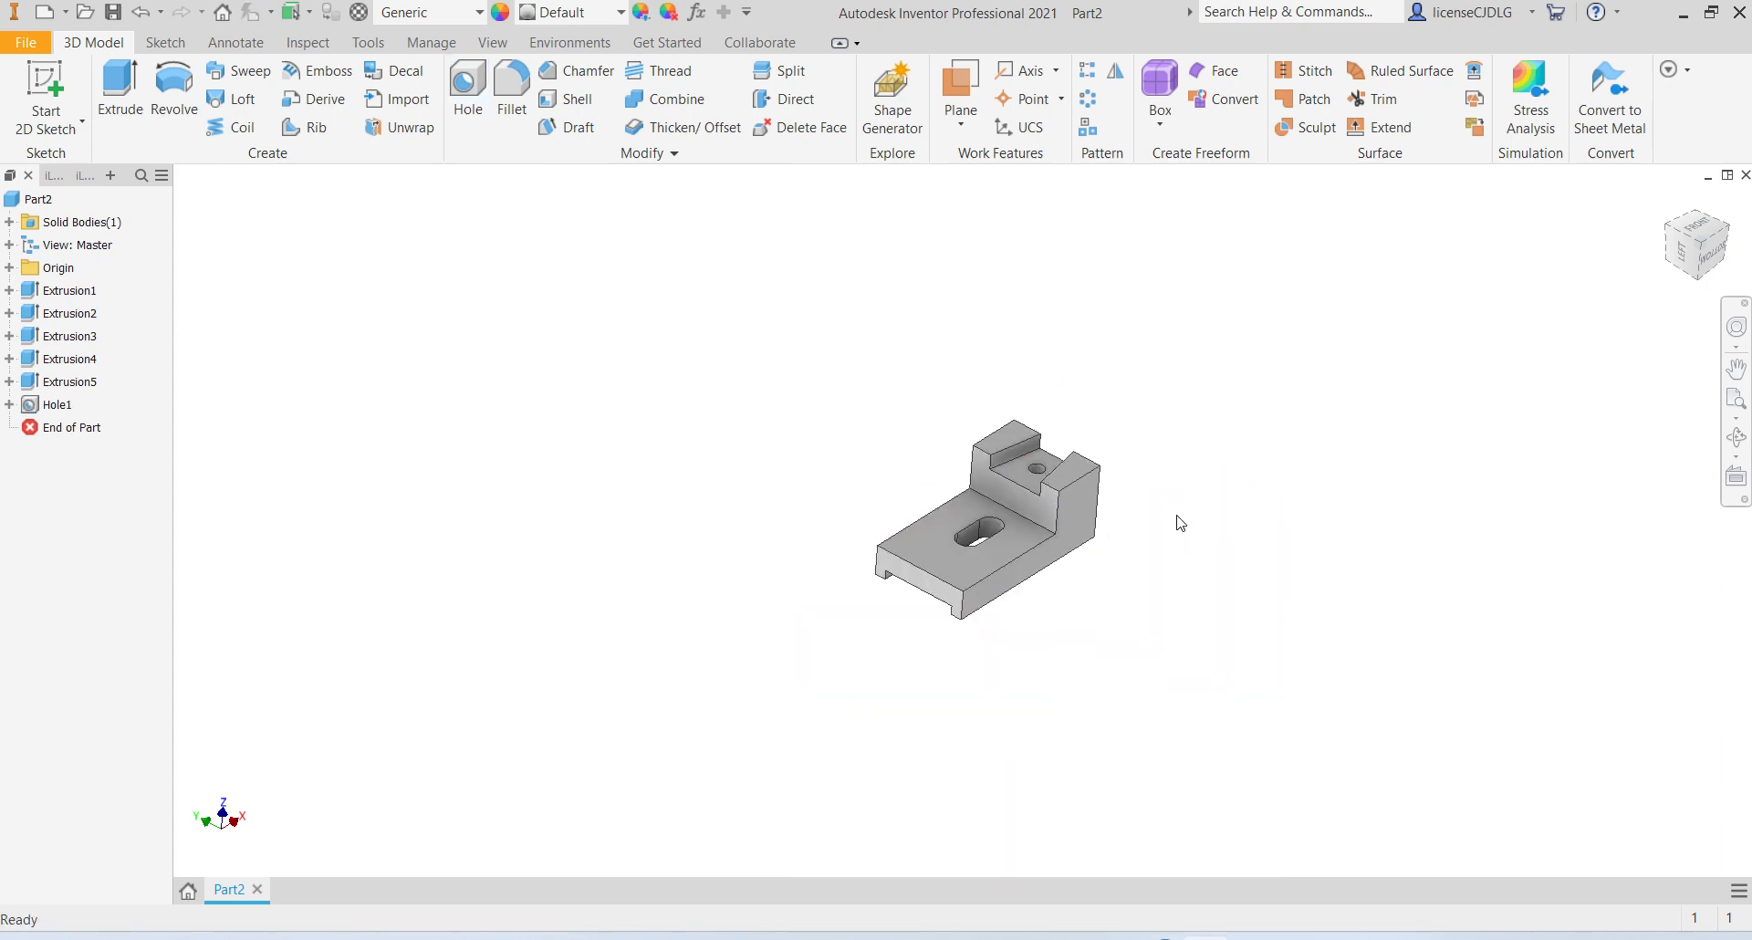
left_click(1256, 939)
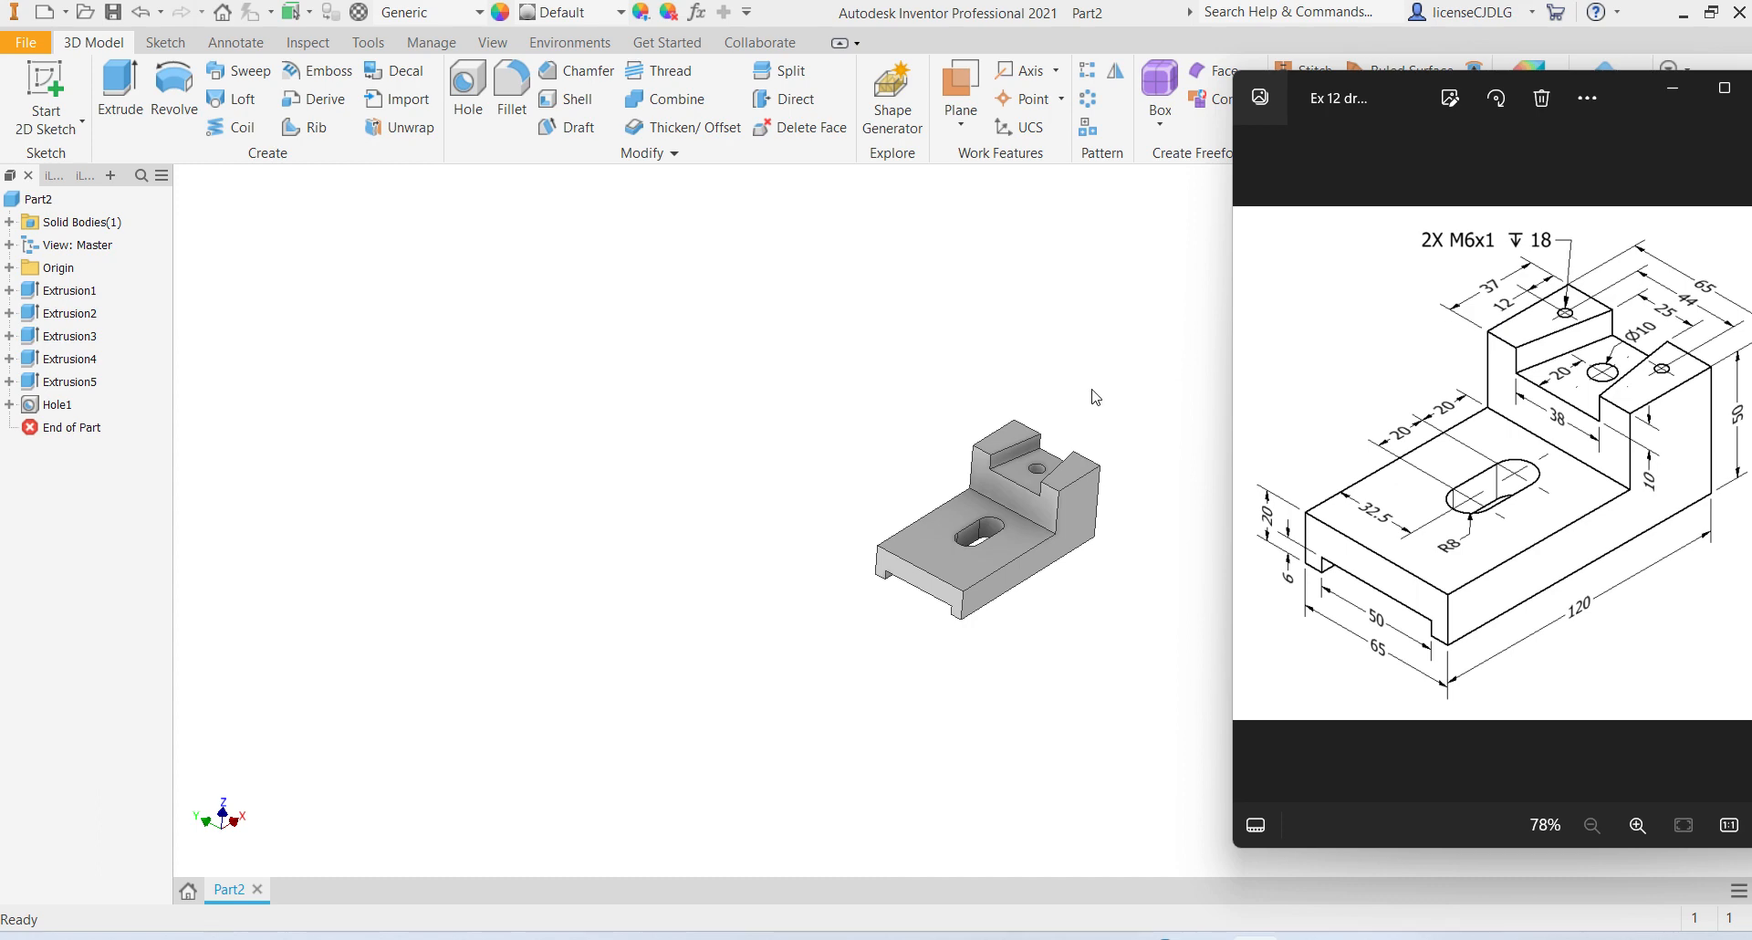
scroll(1049, 420, "down", 3)
left_click(993, 455)
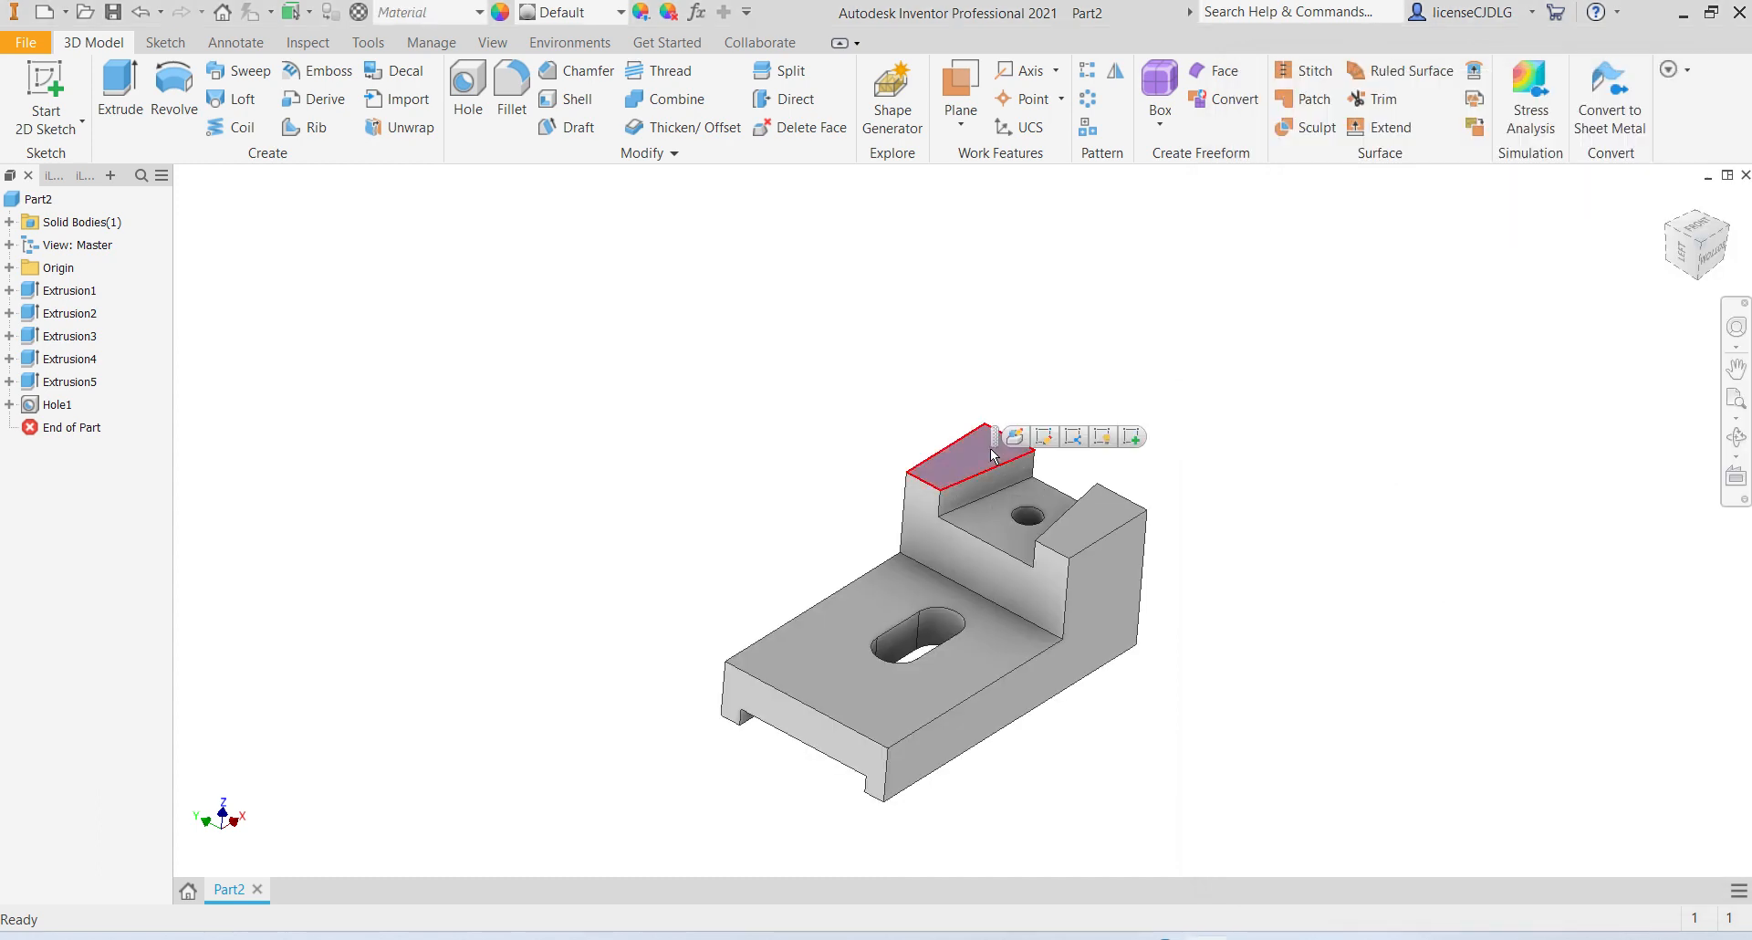
left_click(1132, 437)
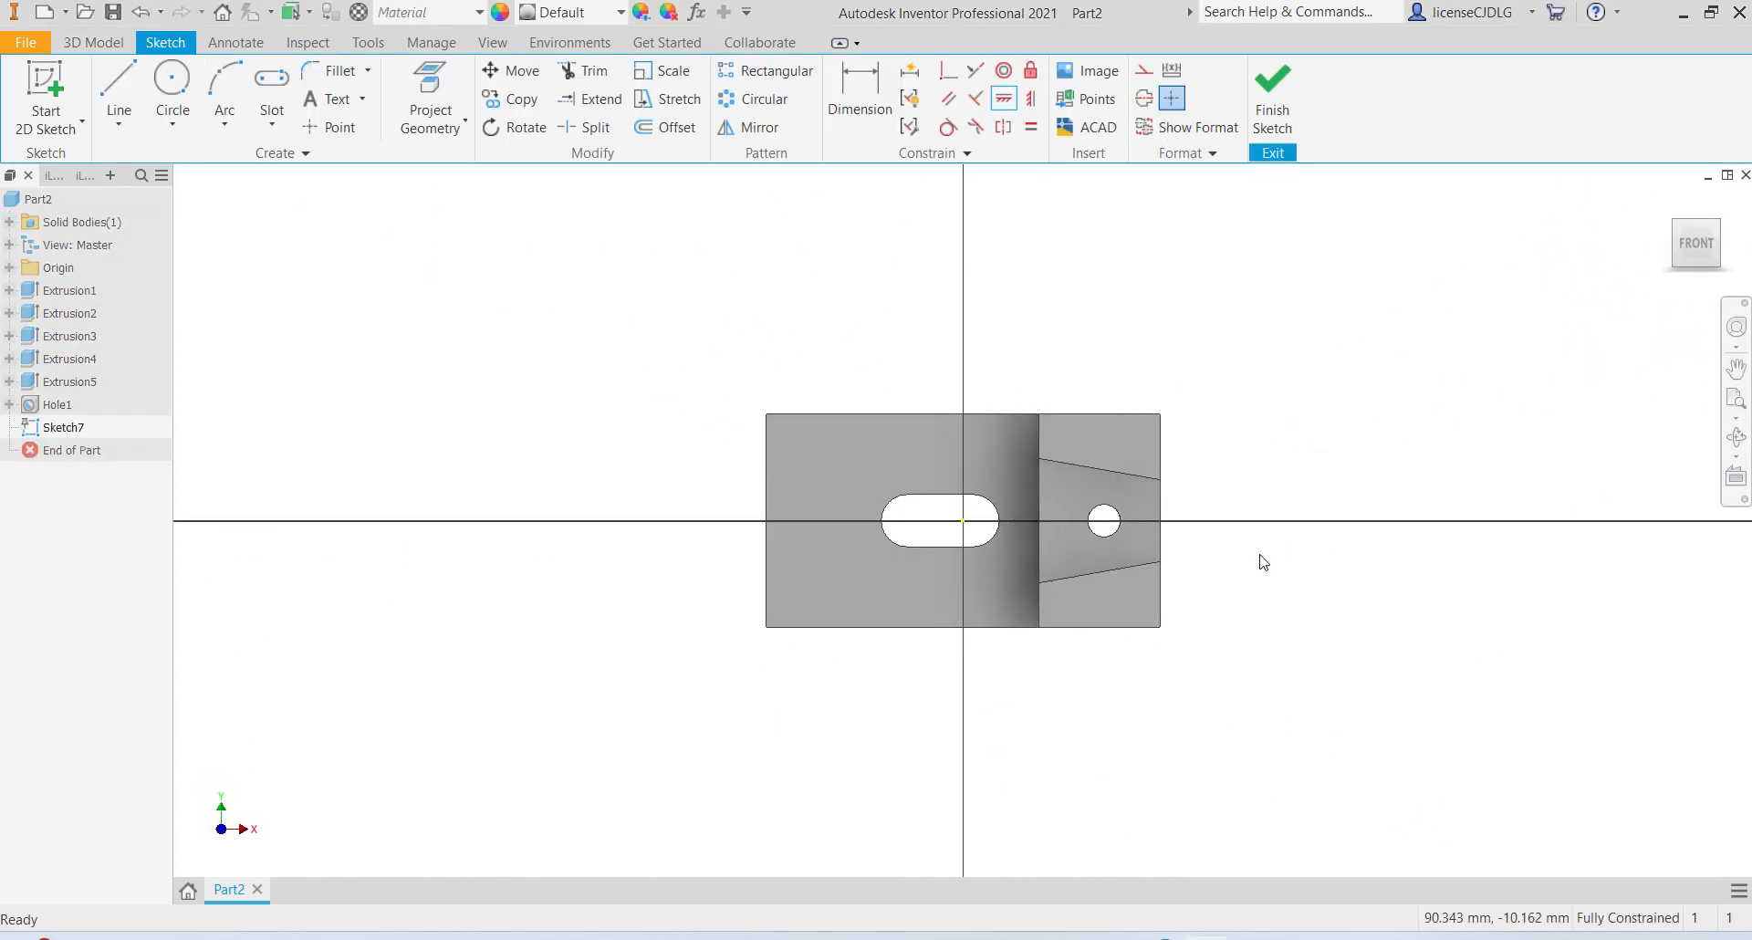
Step: Place two hole centre points on either side of the recess, about 52 mm apart and about 14 mm from the outer edge
left_click(321, 134)
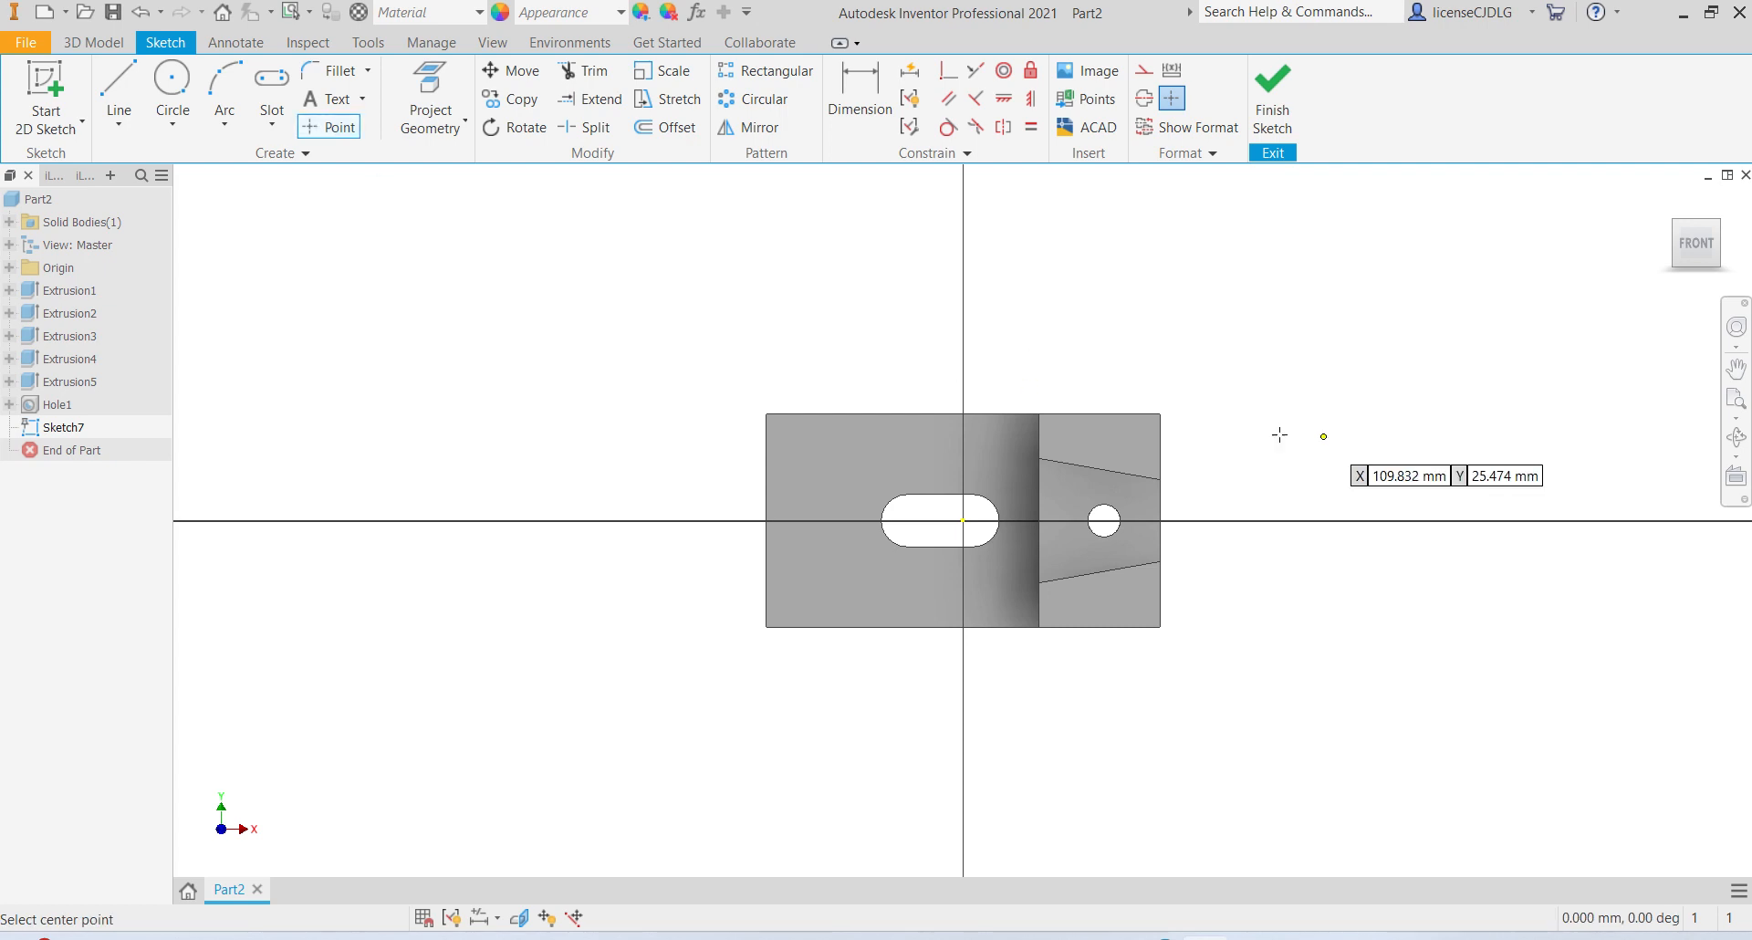
left_click(1113, 442)
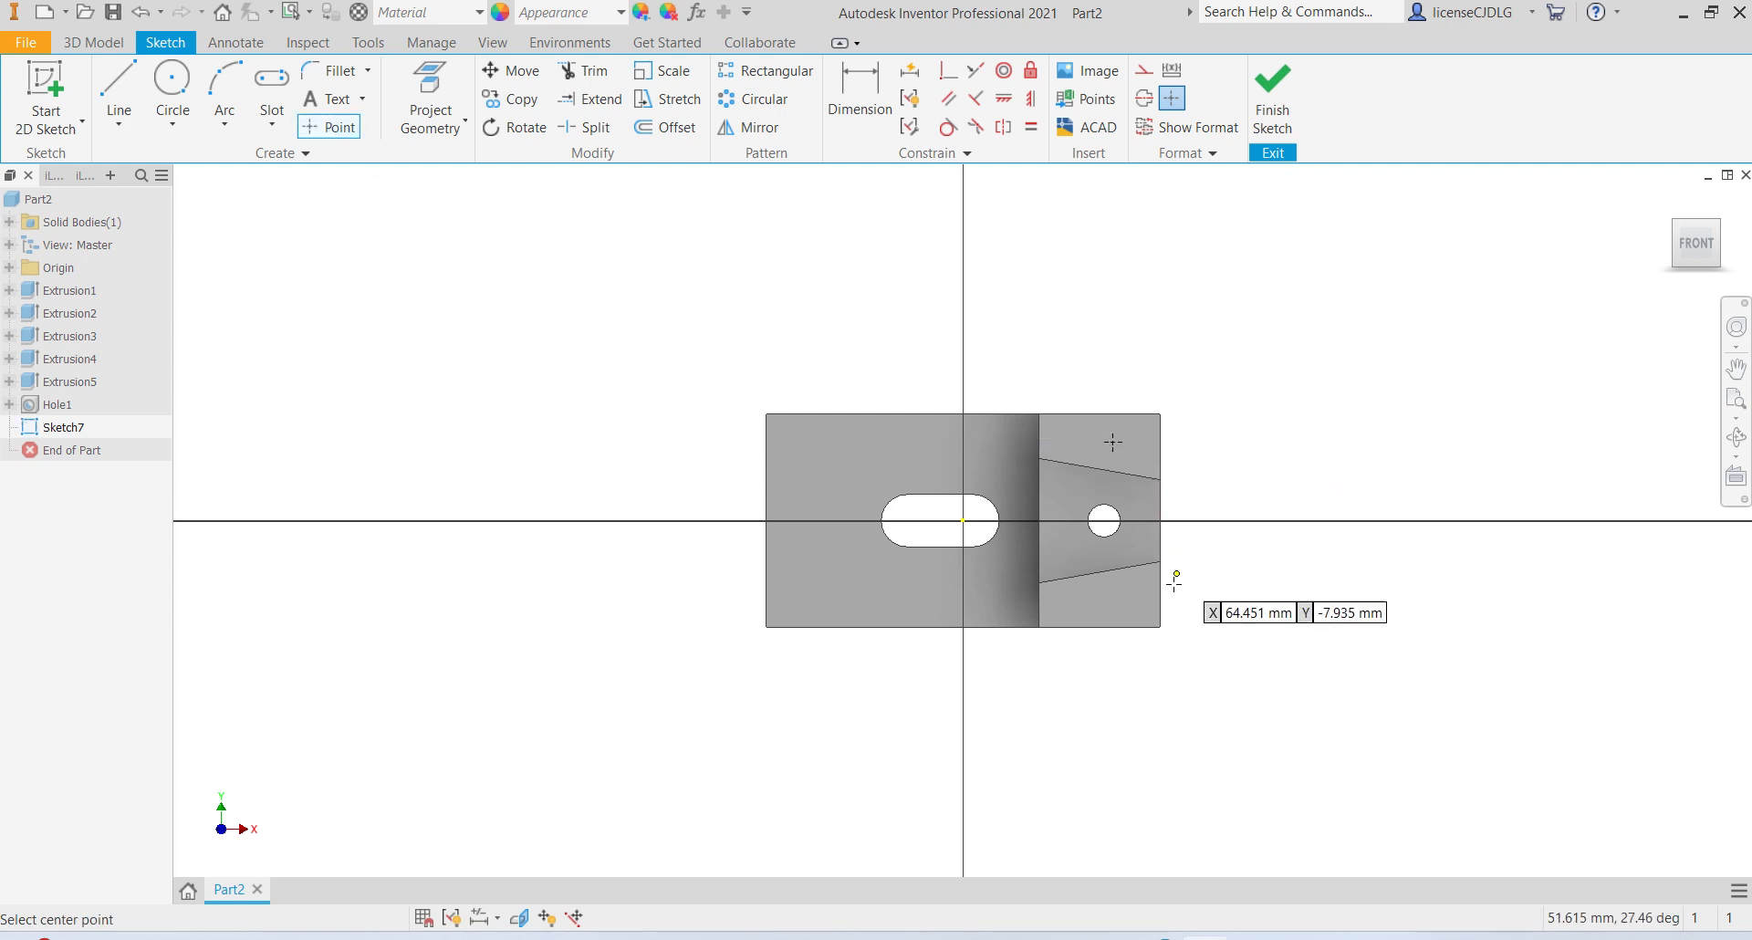
left_click(1114, 611)
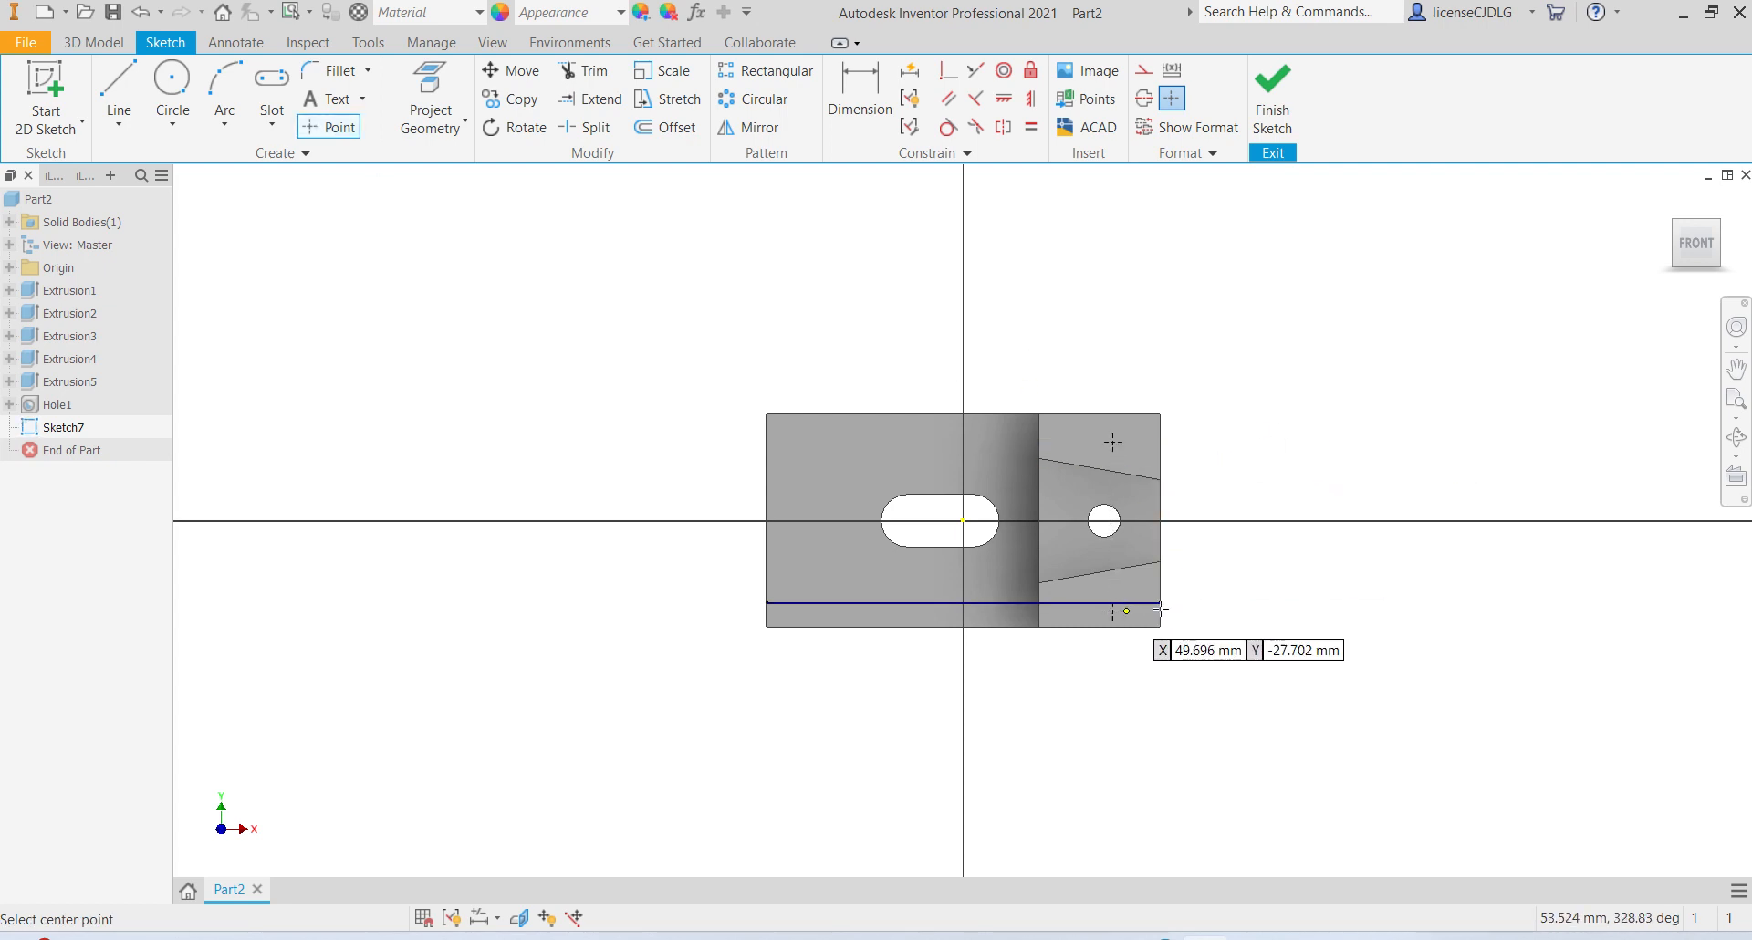
Step: Dimension the first hole point's distance from the raised block's outer end edge as 12 mm
left_click(858, 96)
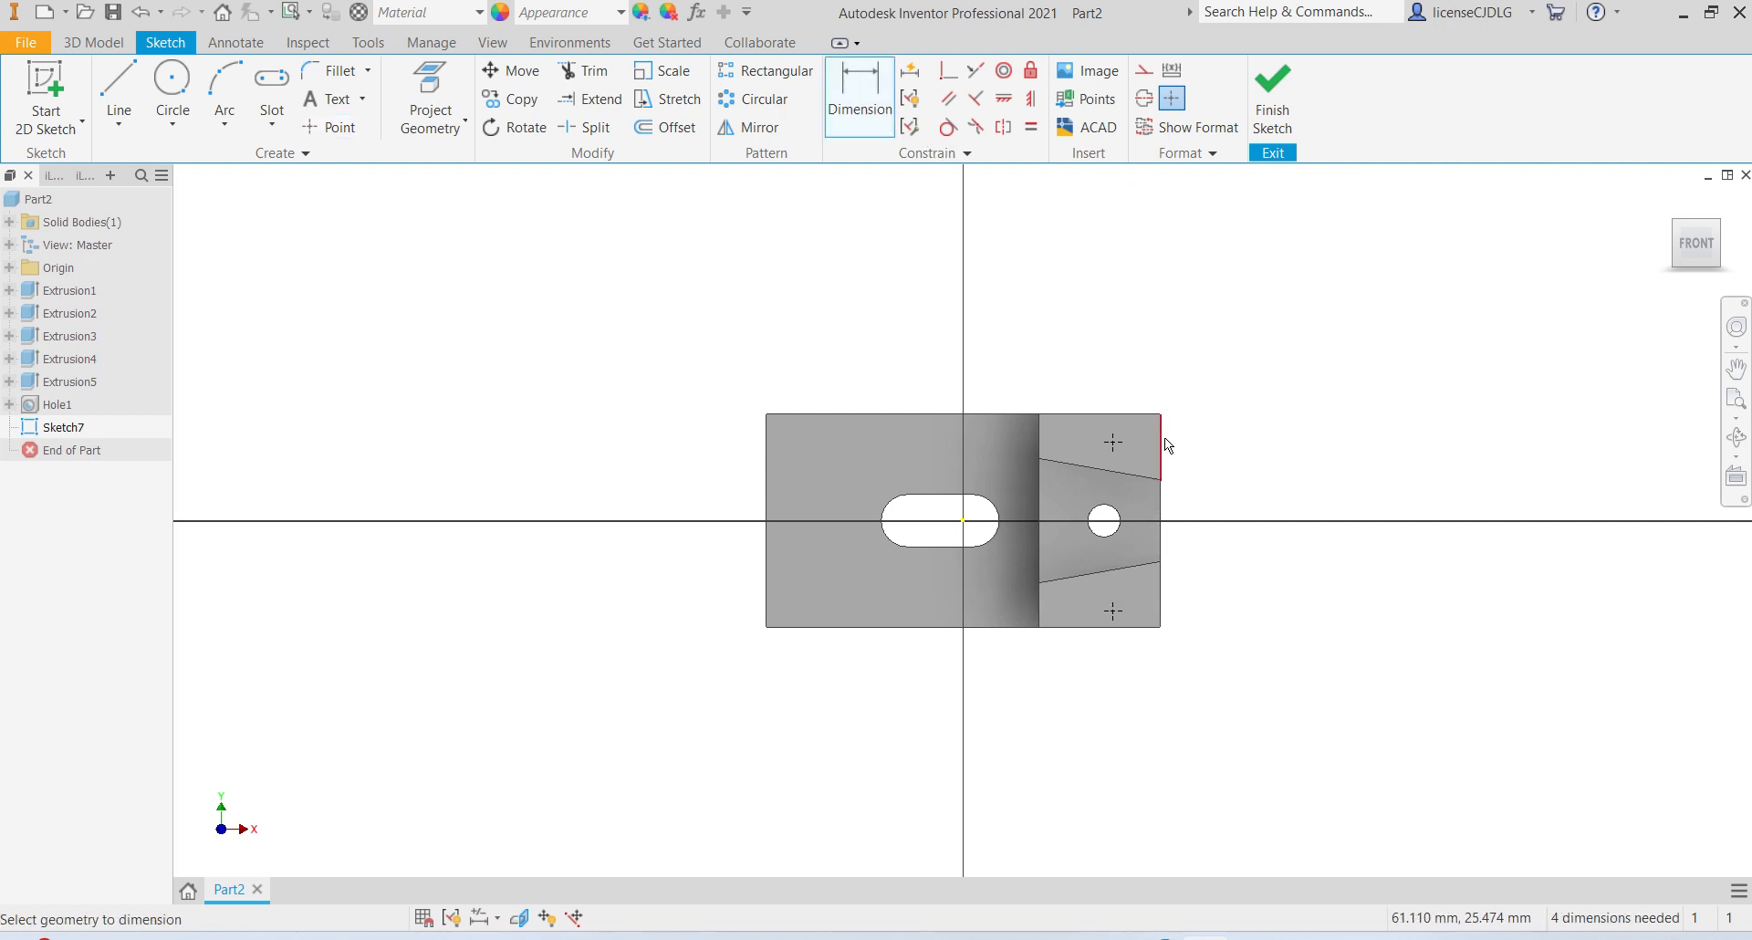
left_click(1162, 446)
left_click(1113, 441)
left_click(1141, 386)
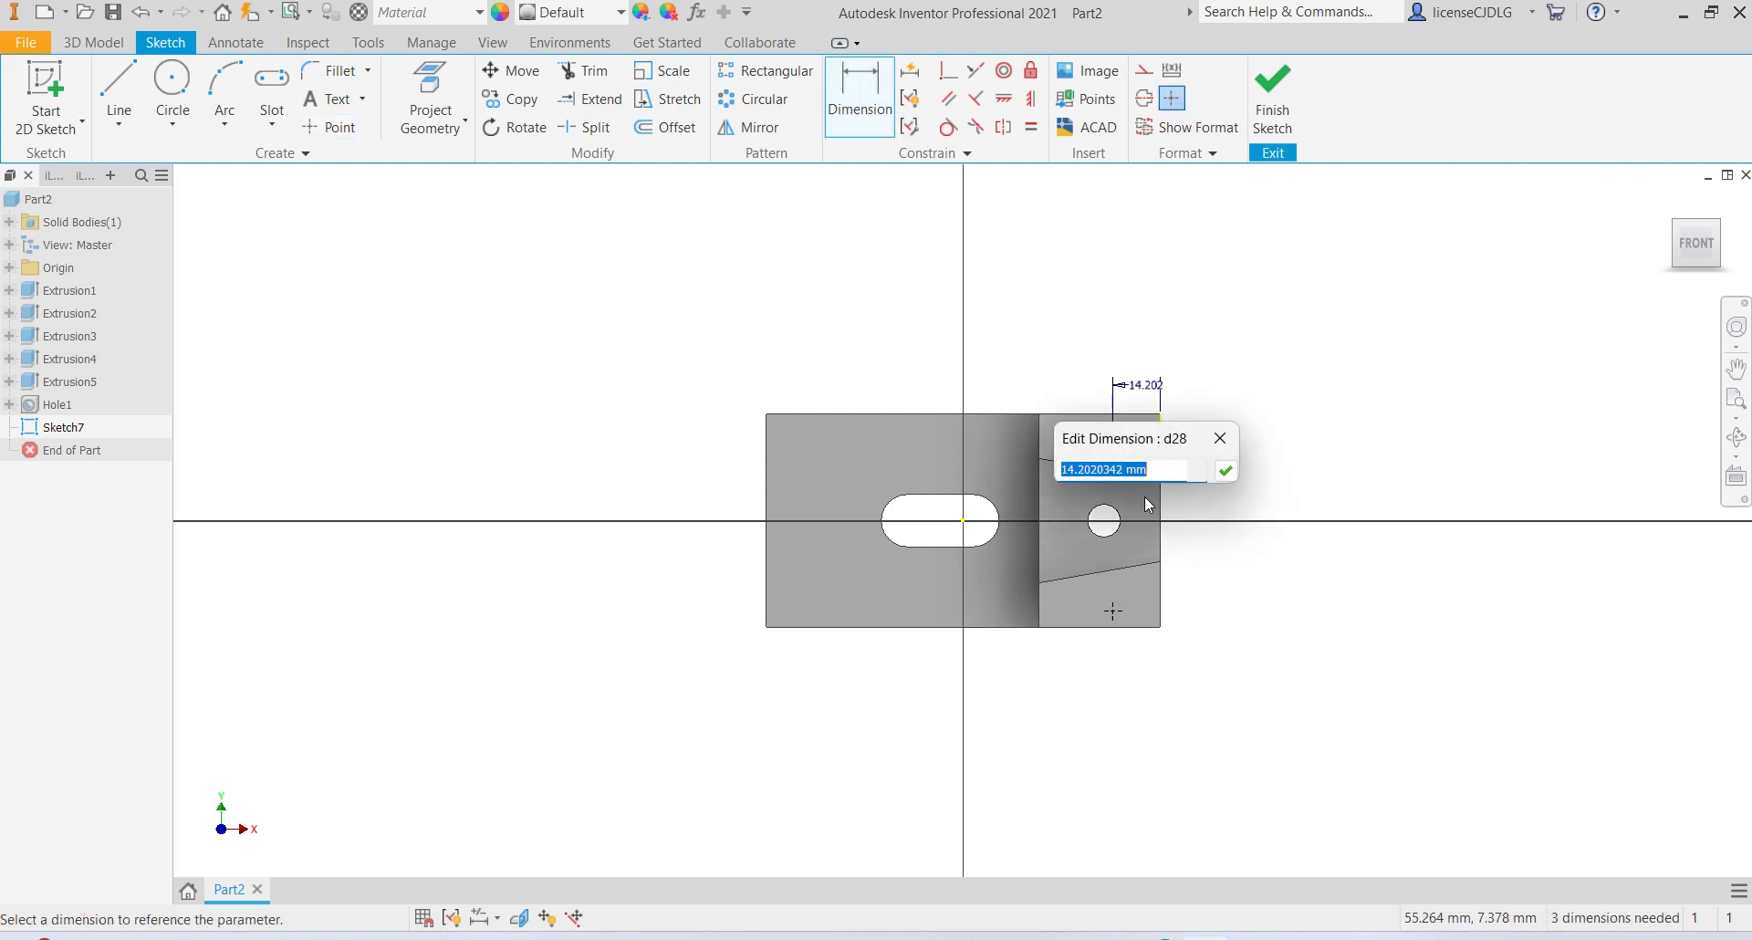
type("12")
key("Return")
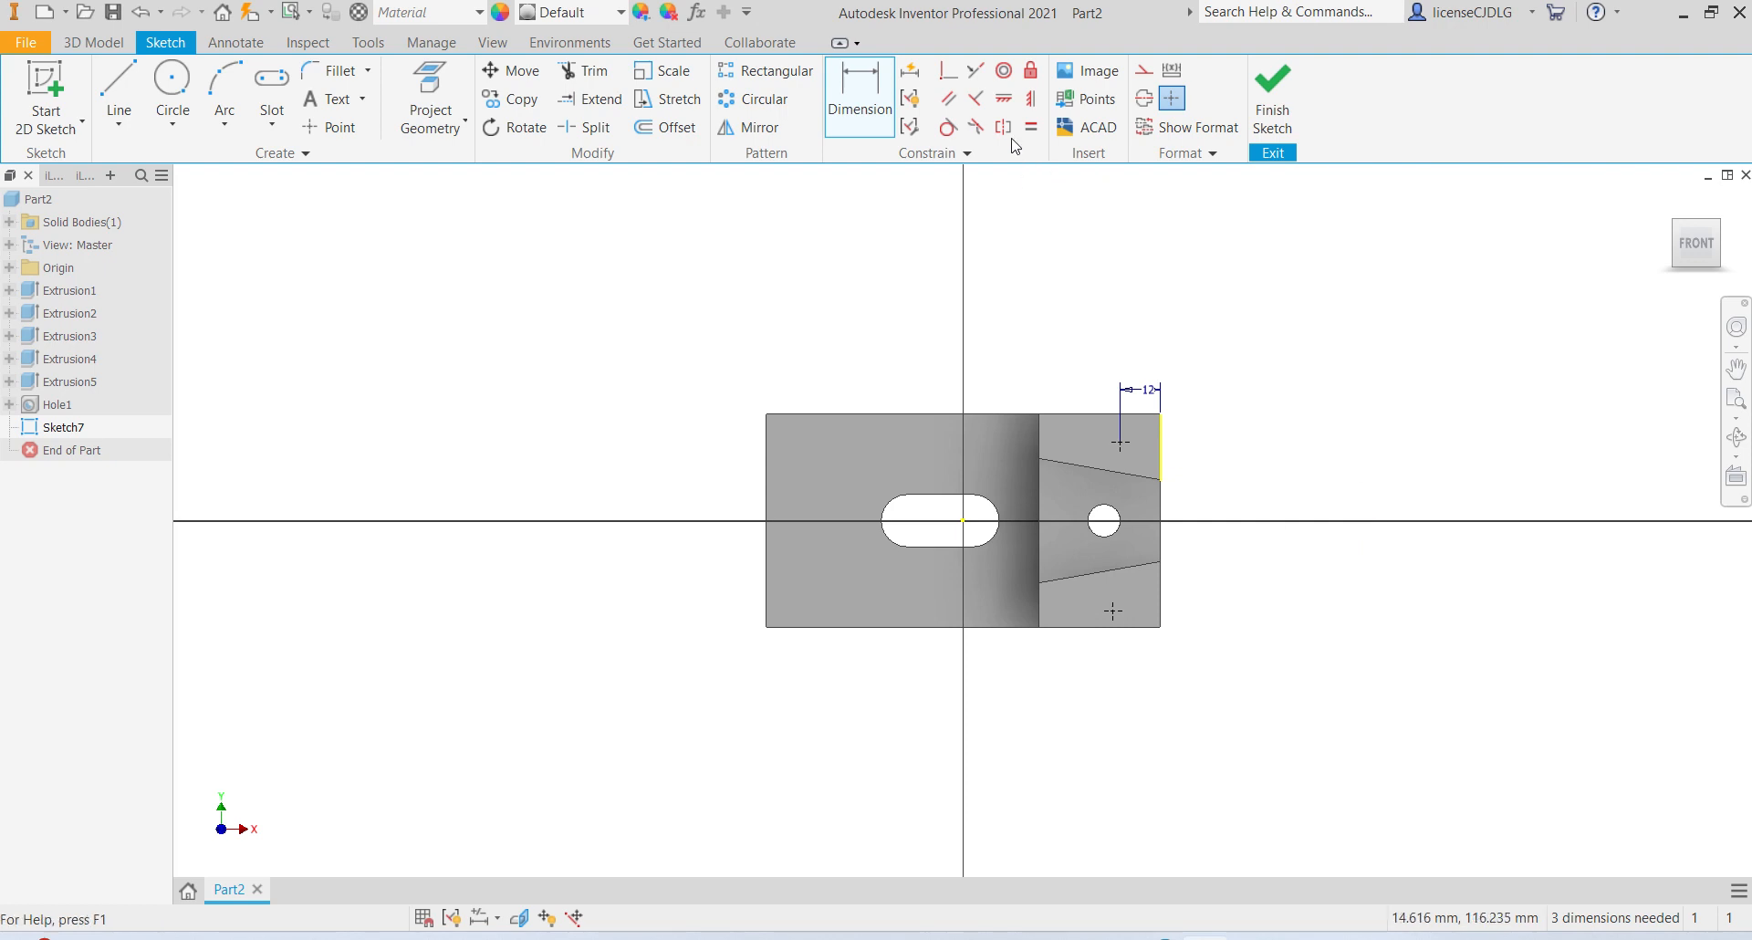
Step: Align the two hole points with each other using a vertical constraint
left_click(1007, 100)
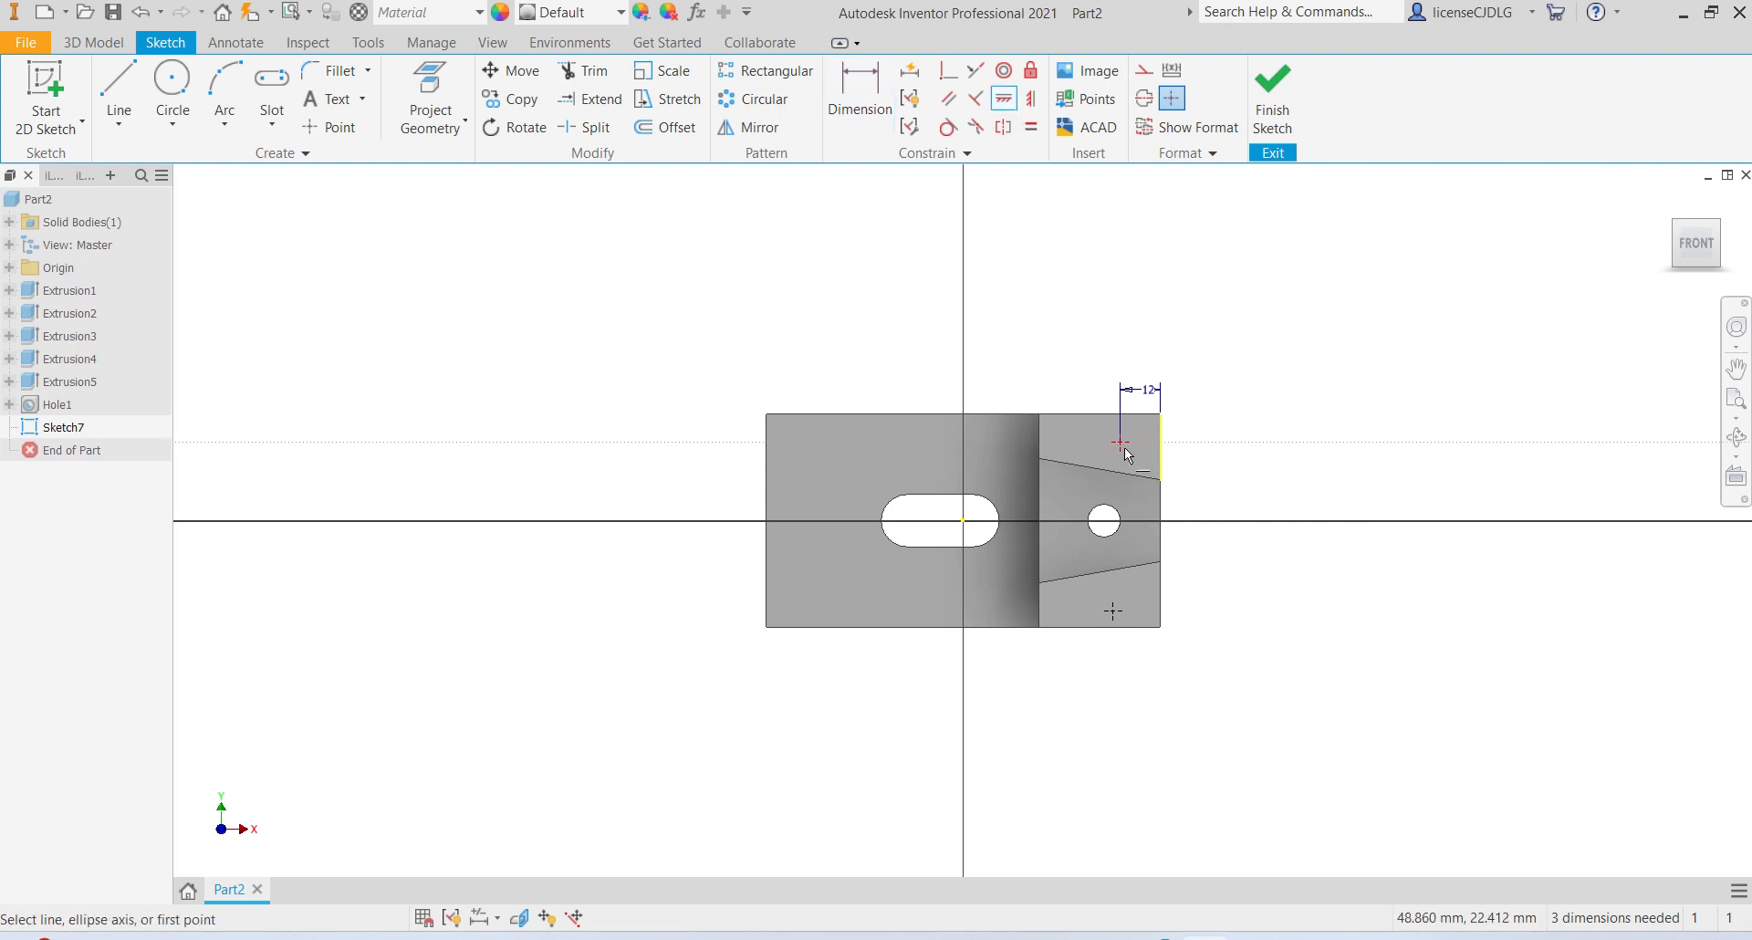
left_click(1031, 100)
left_click(1119, 622)
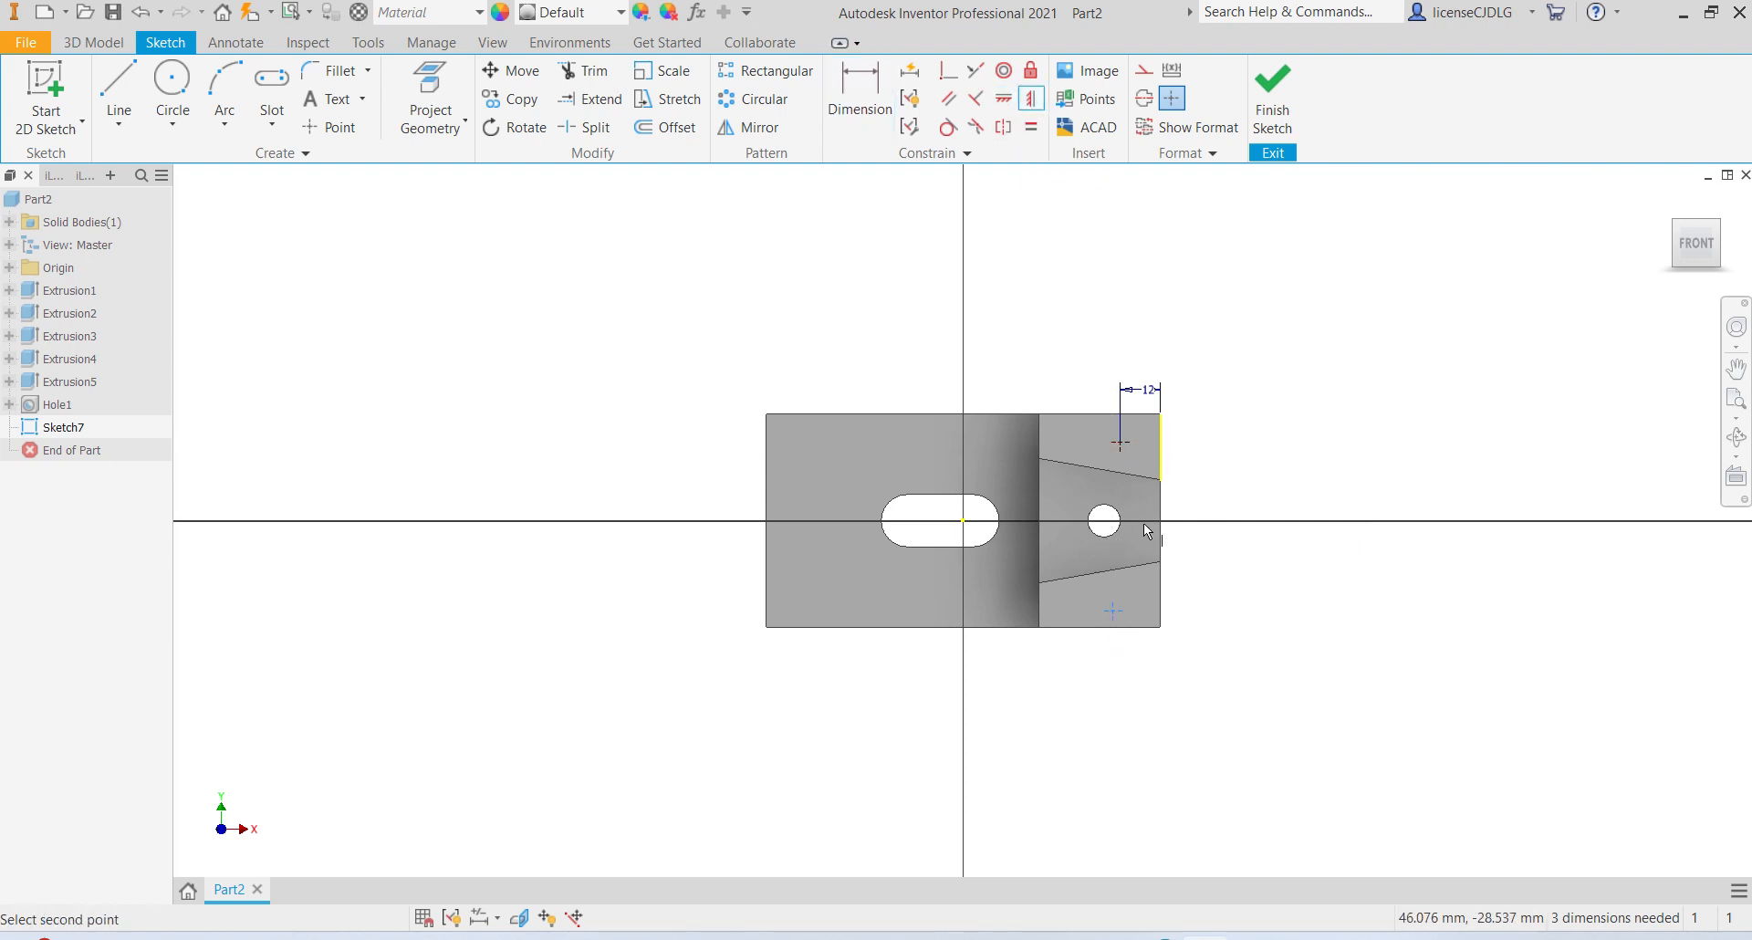
left_click(1121, 443)
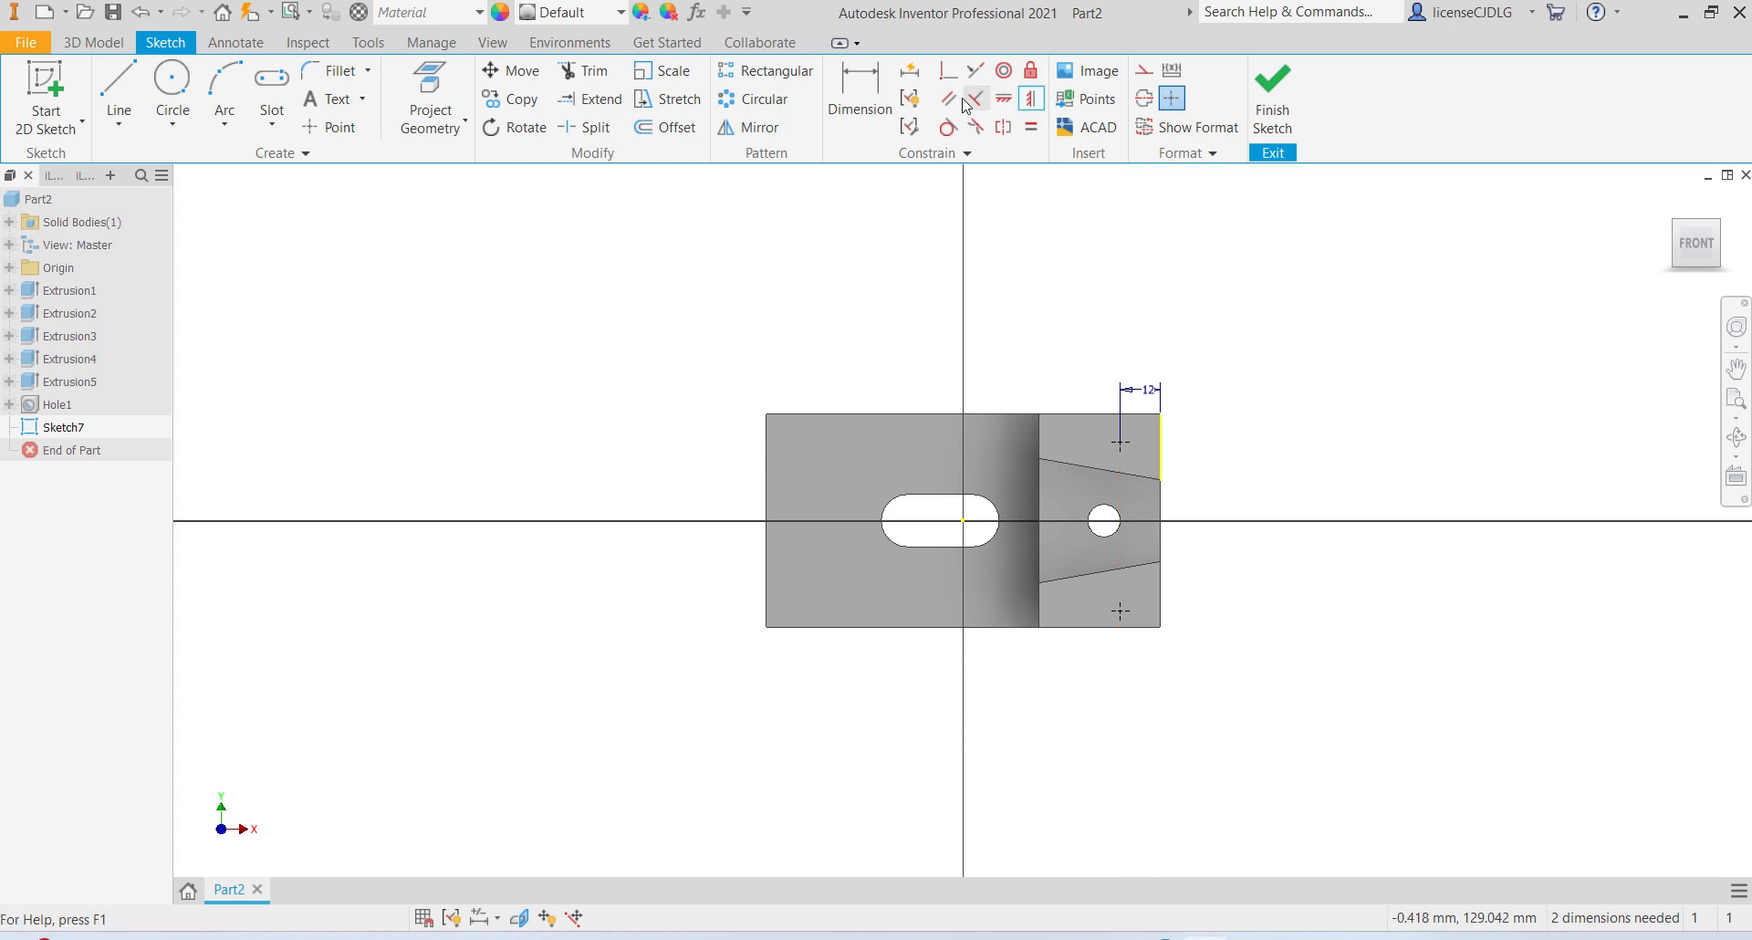
Step: Dimension the spacing between the two hole points as 44 mm
left_click(861, 96)
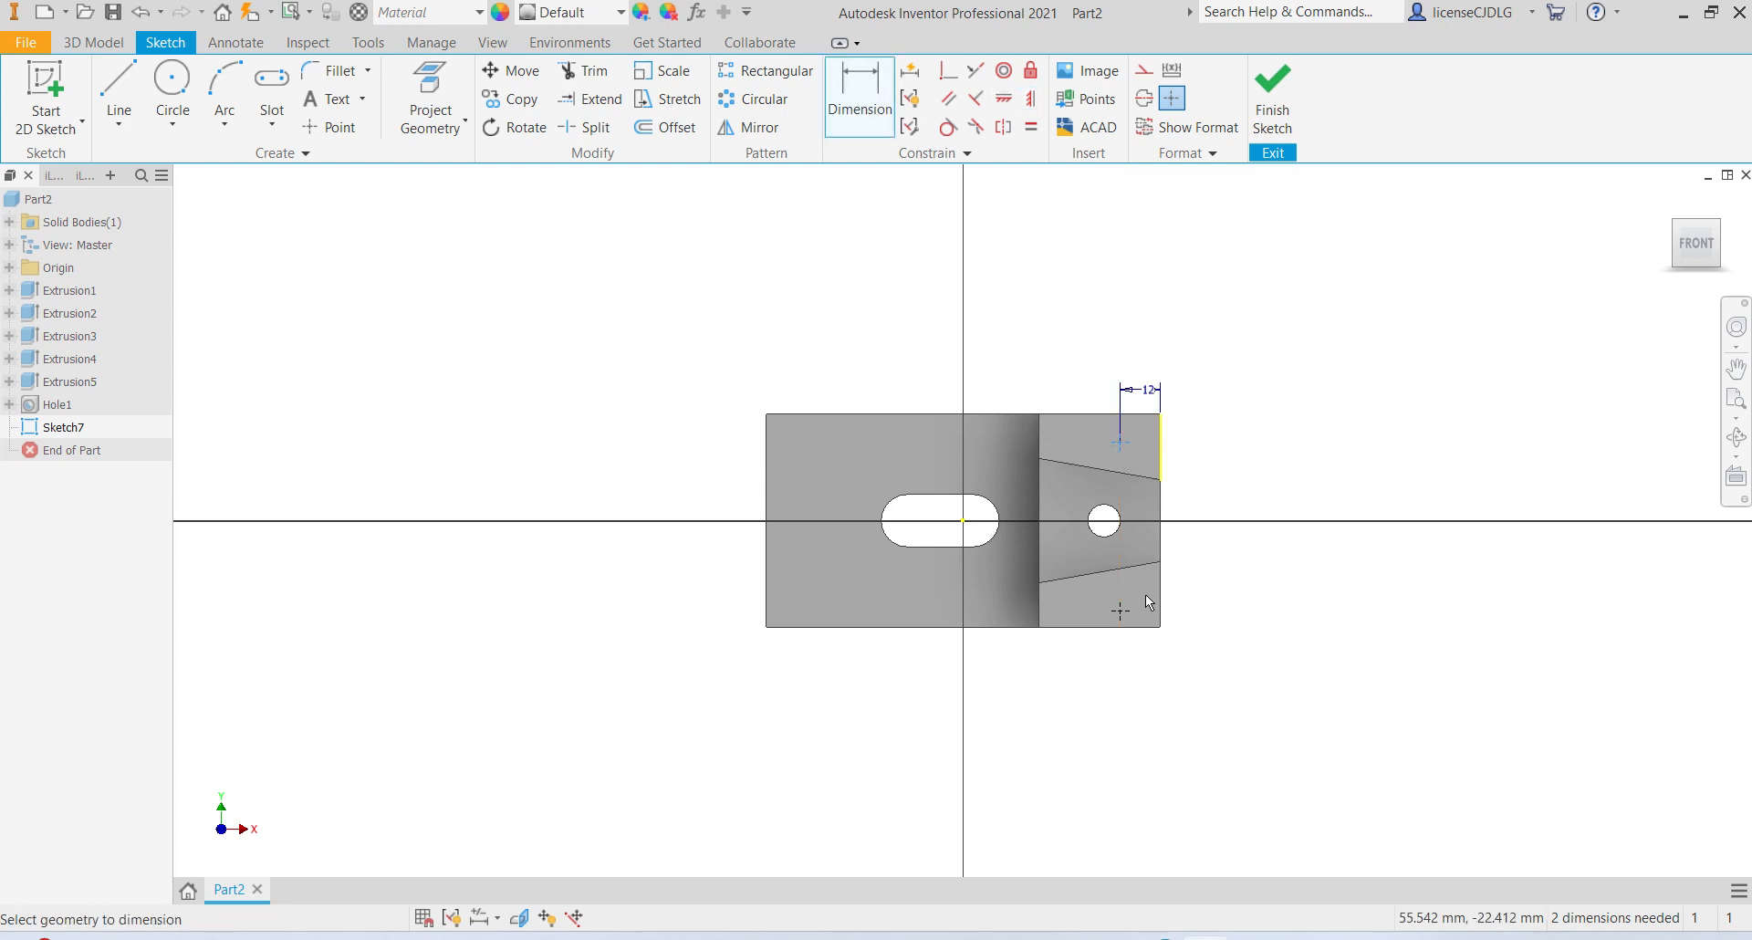
left_click(1120, 610)
left_click(1209, 584)
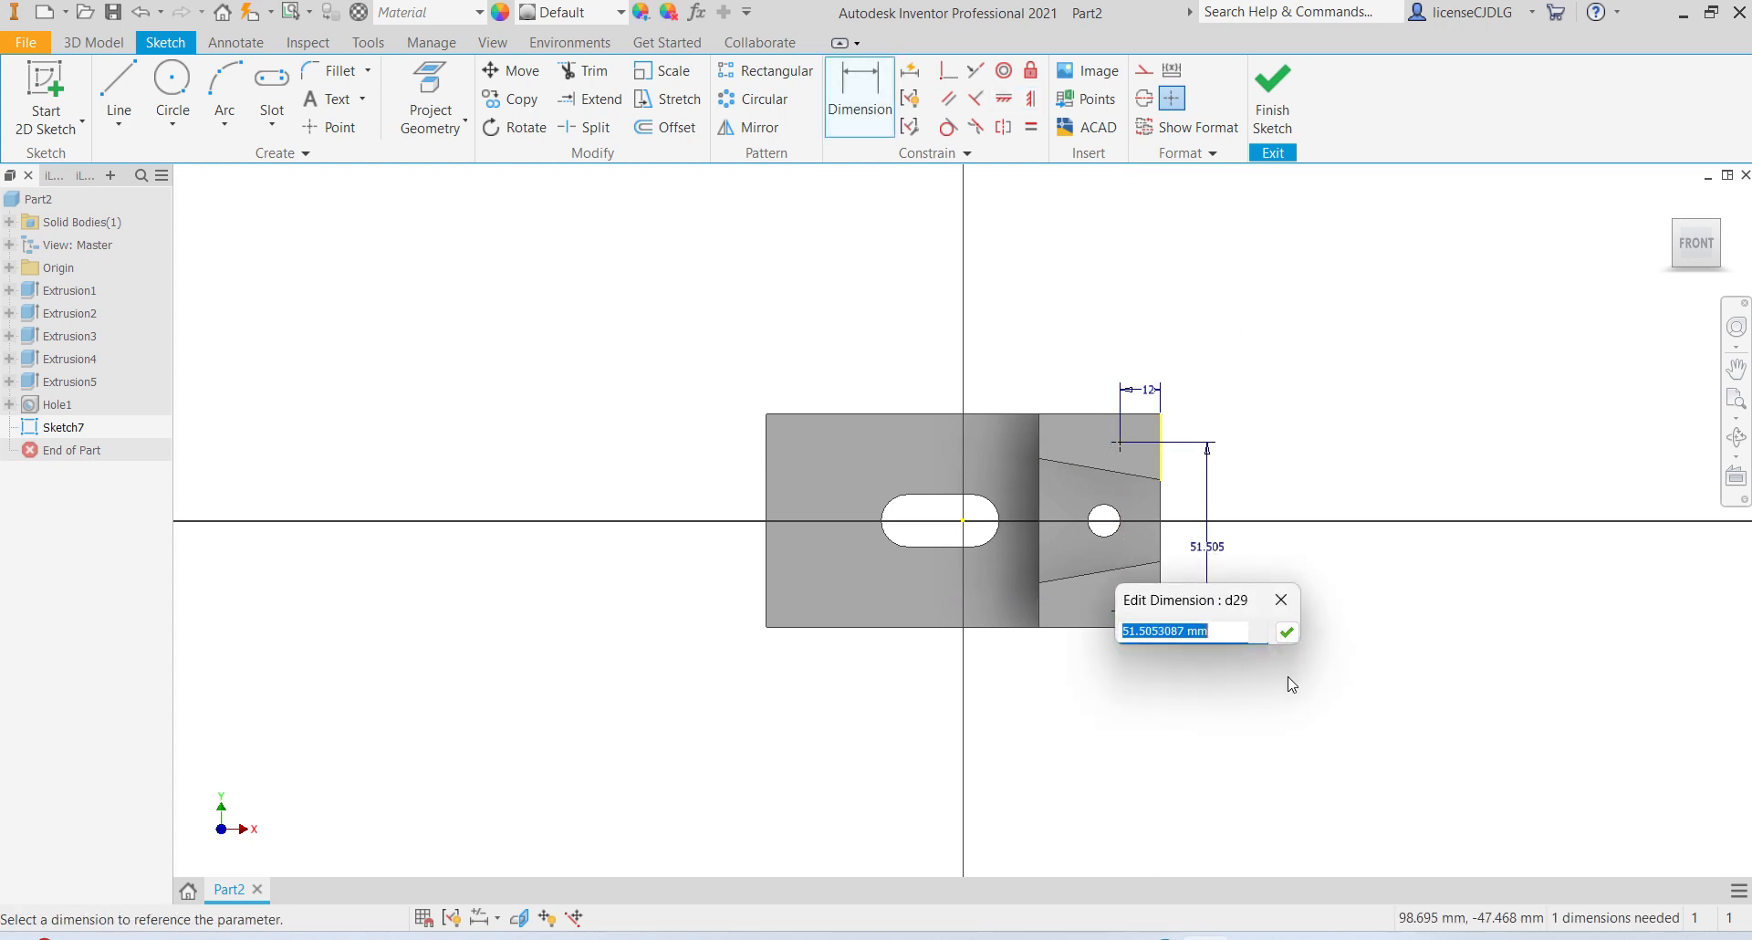
type("44")
key("Return")
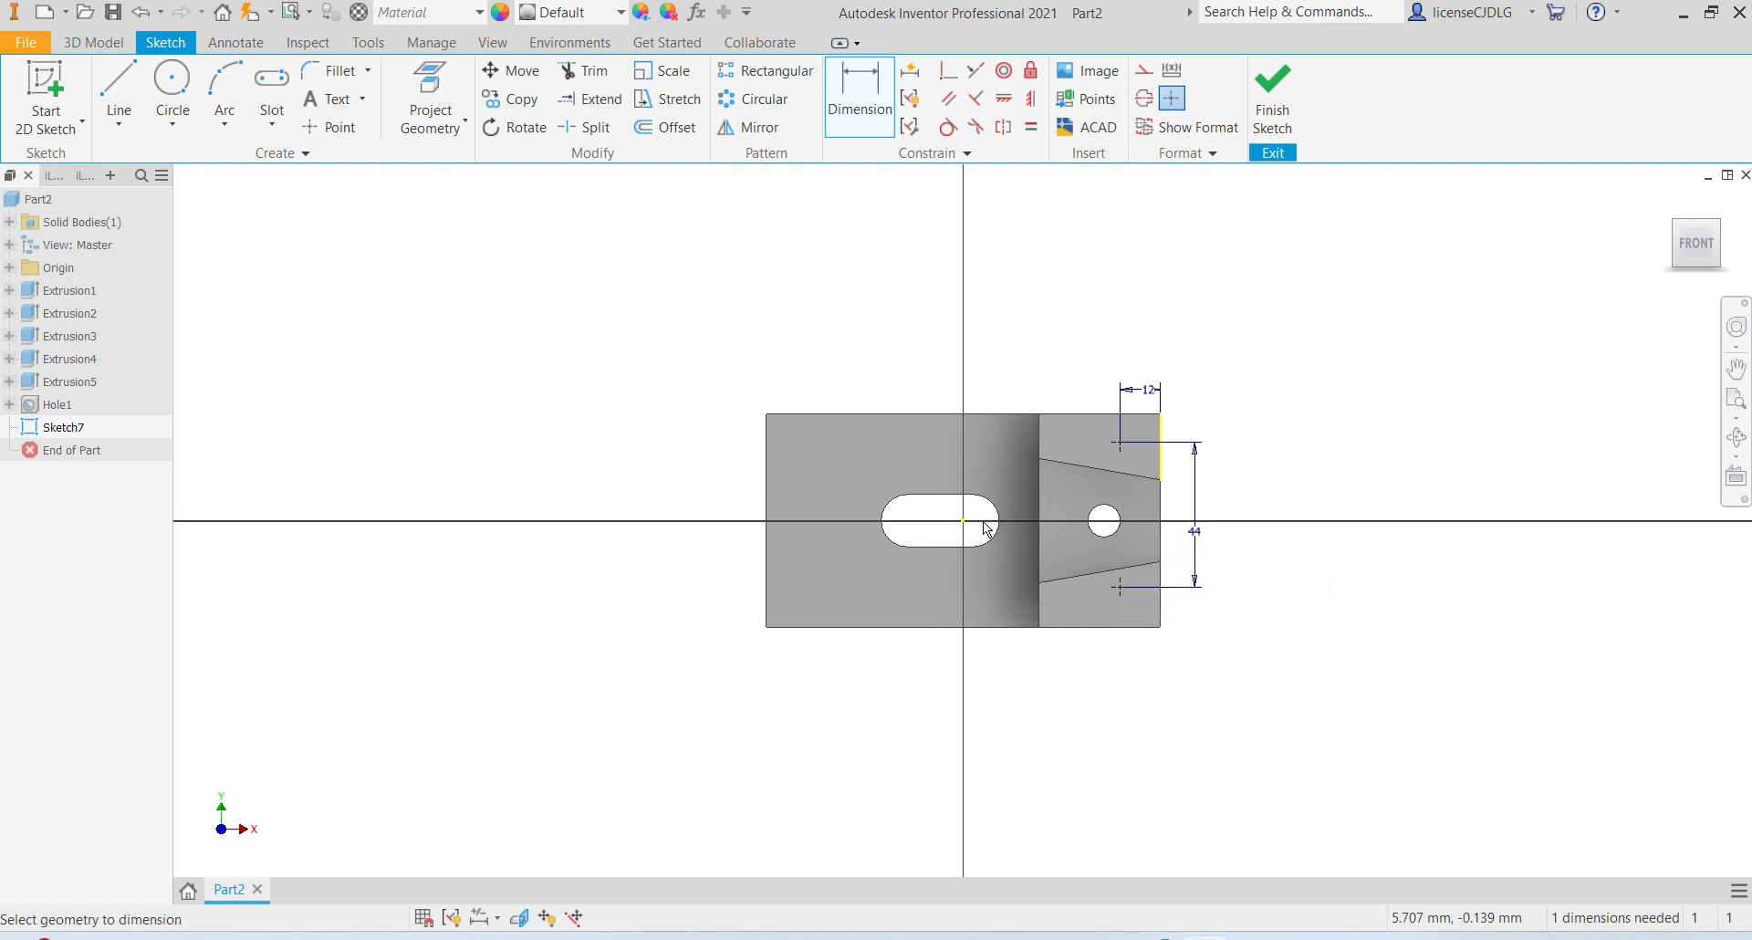
Step: Dimension the vertical distance from the sketch origin to the first hole point as 22 mm and finish the sketch
left_click(1120, 443)
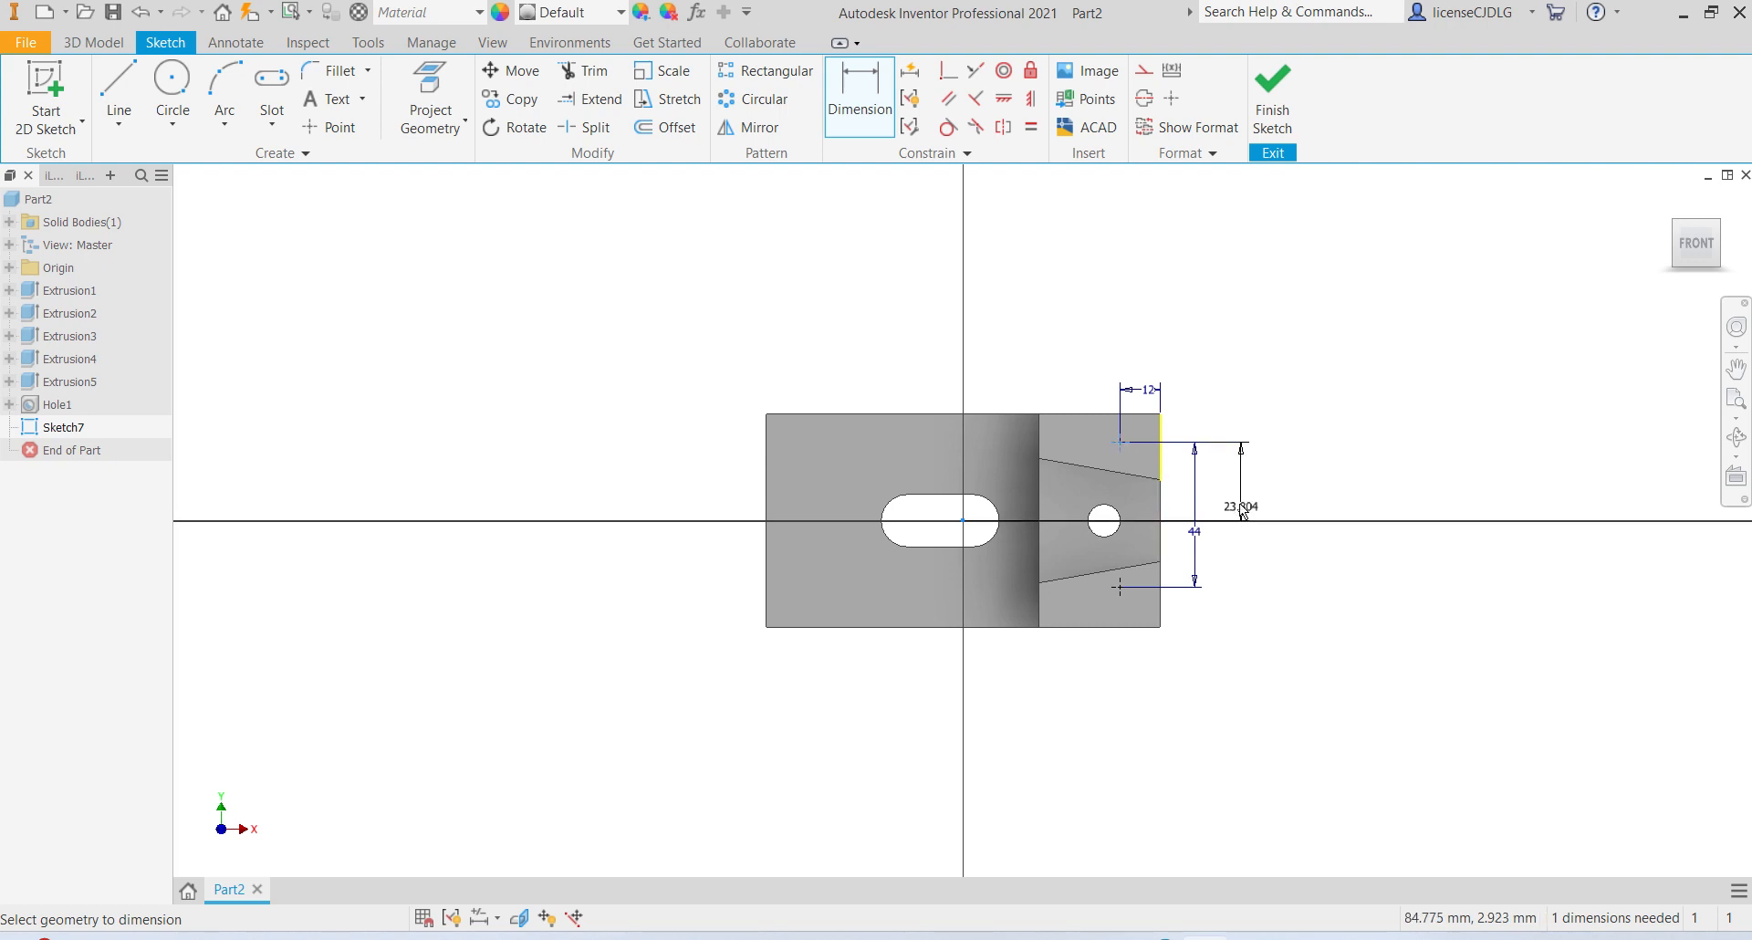
left_click(1182, 491)
type("22")
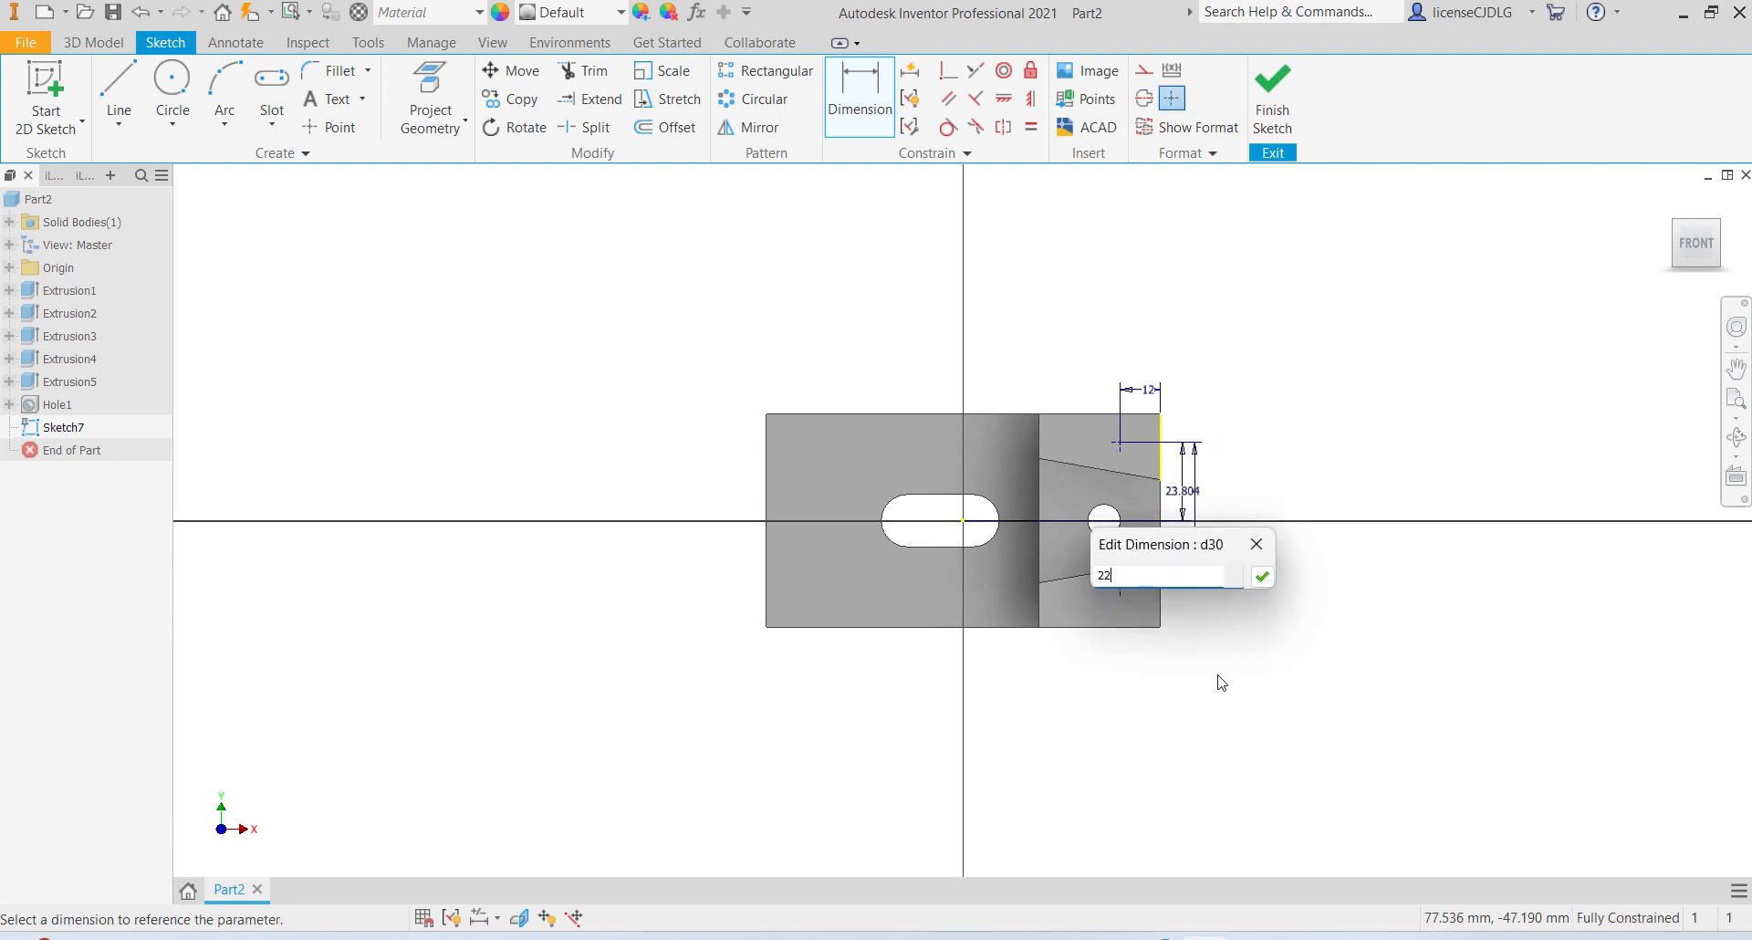
key("Return")
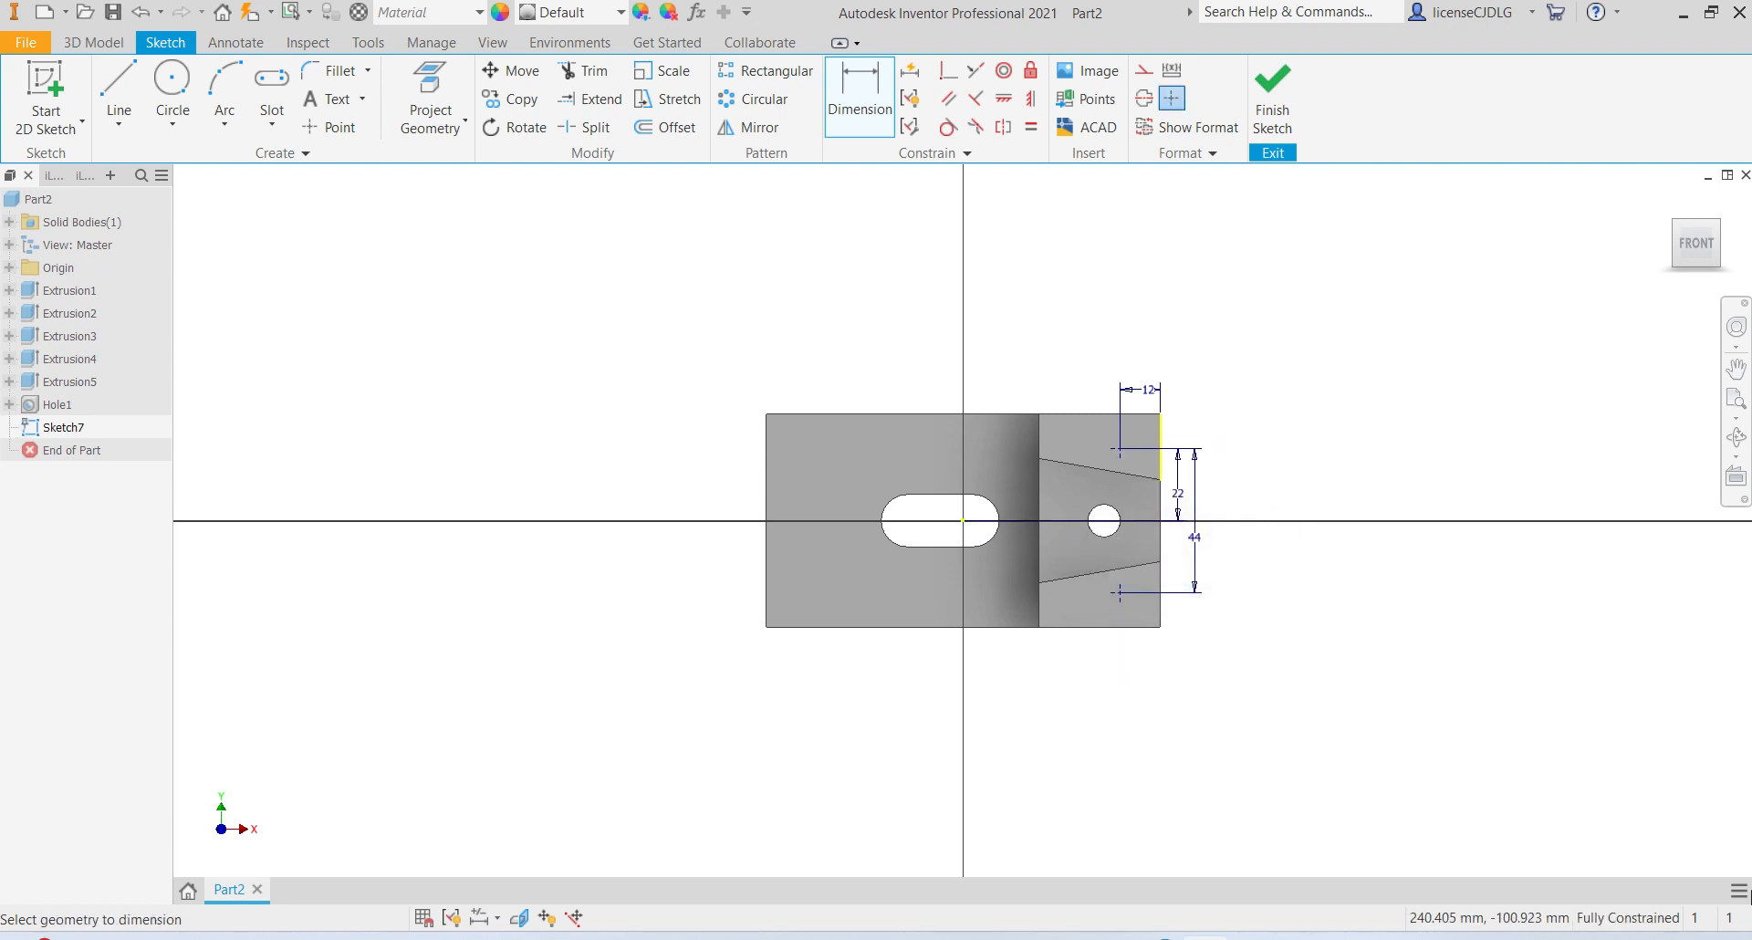
left_click(1273, 98)
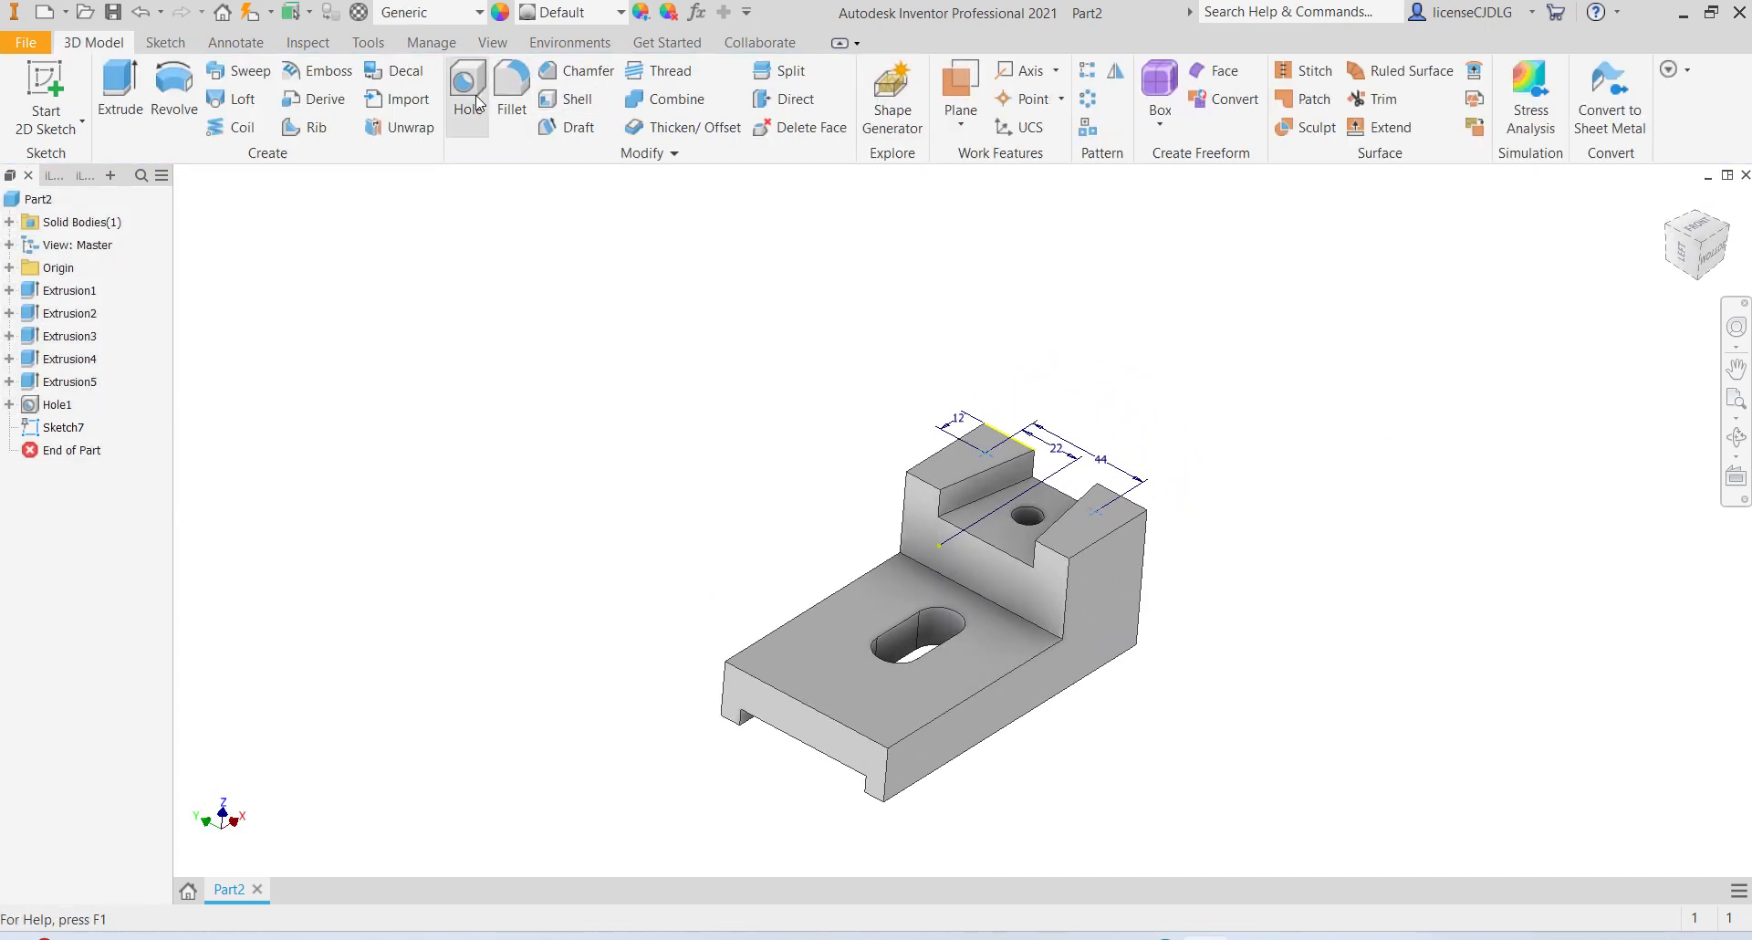
Step: Start a tapped hole feature at the two sketch points with ISO Metric profile threads, size 6, designation M6x1
left_click(467, 91)
left_click(444, 361)
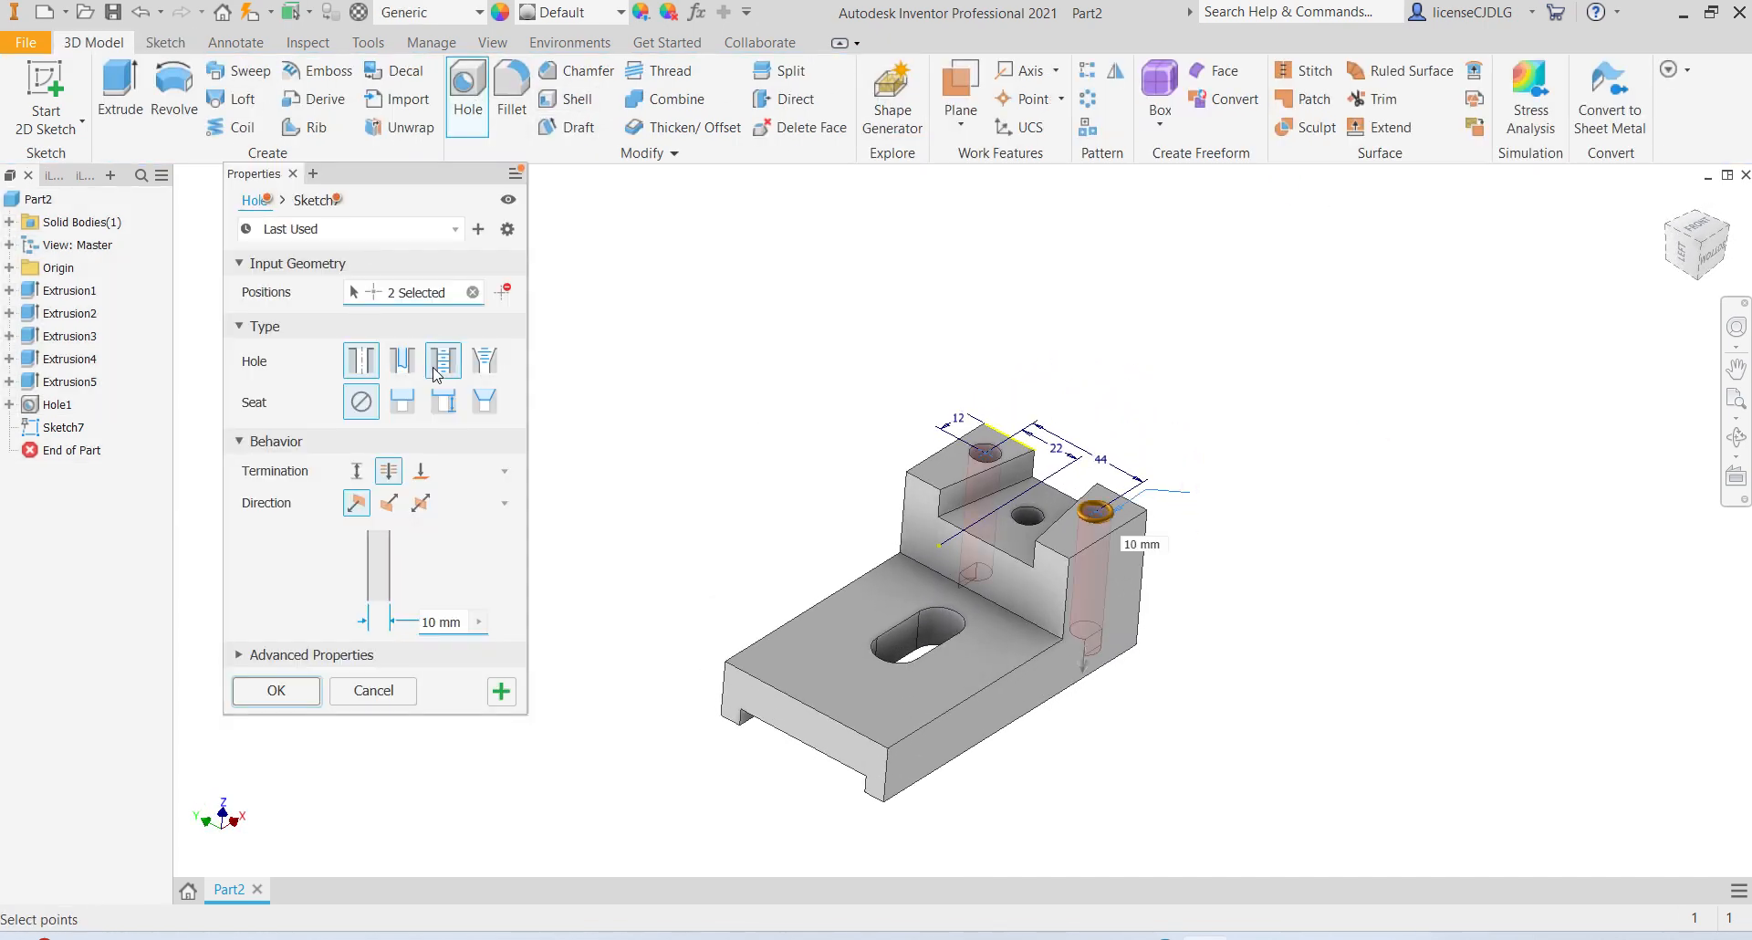
left_click(467, 471)
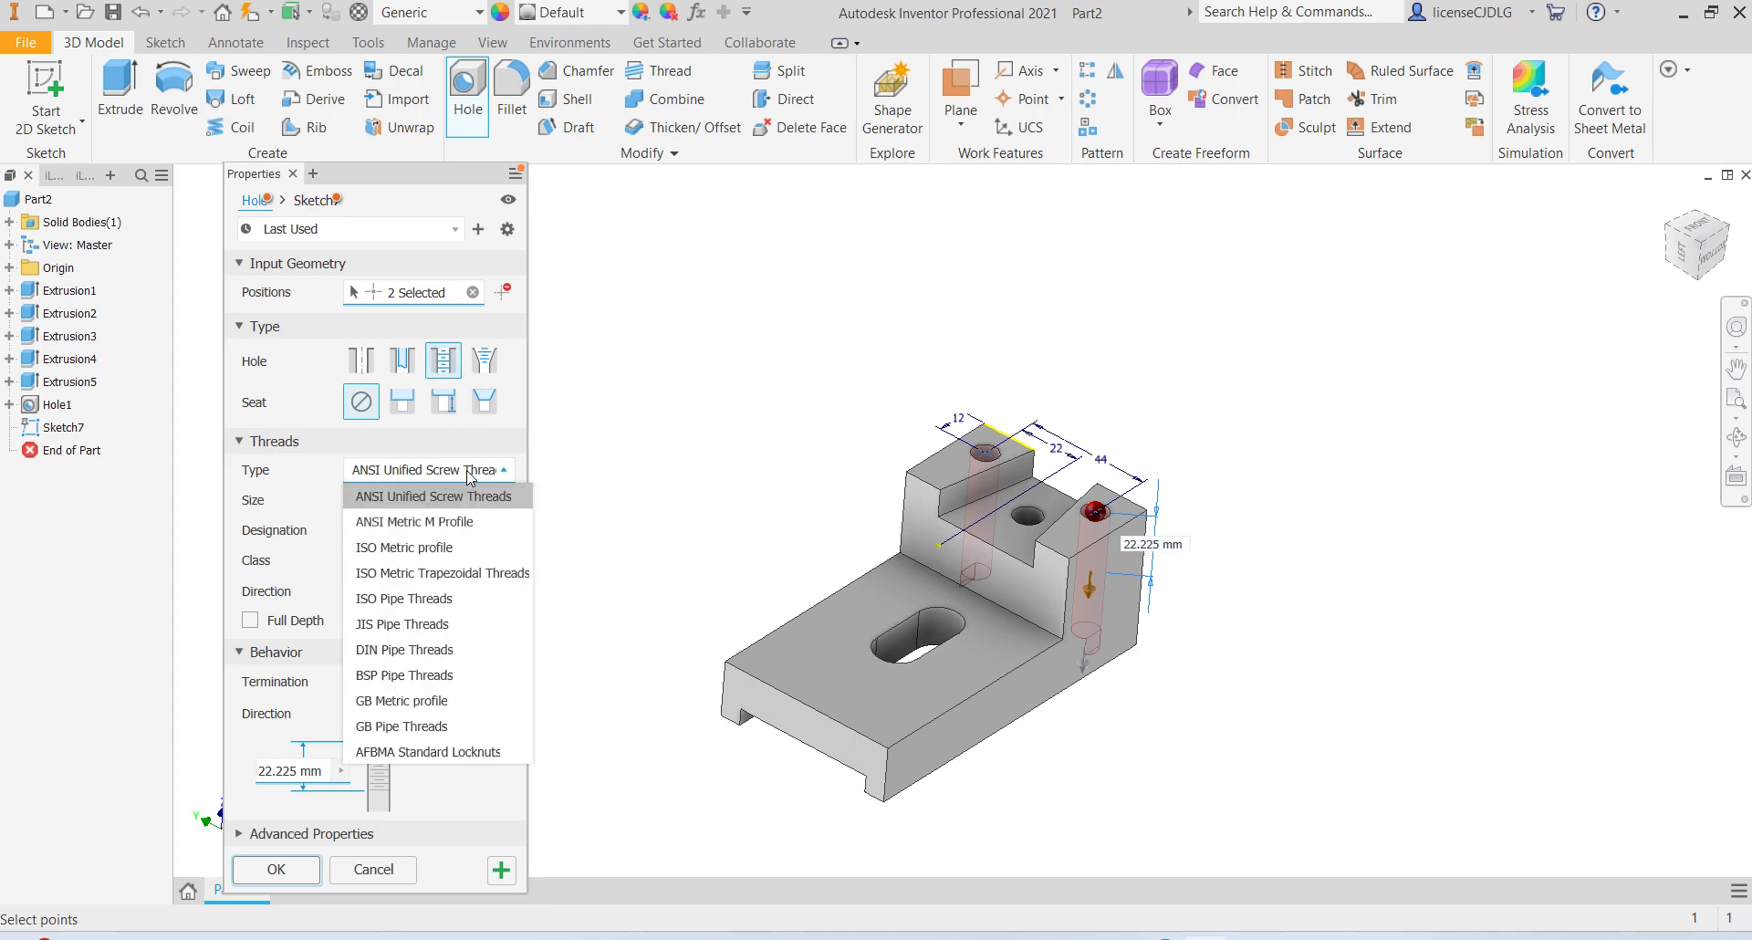
left_click(457, 543)
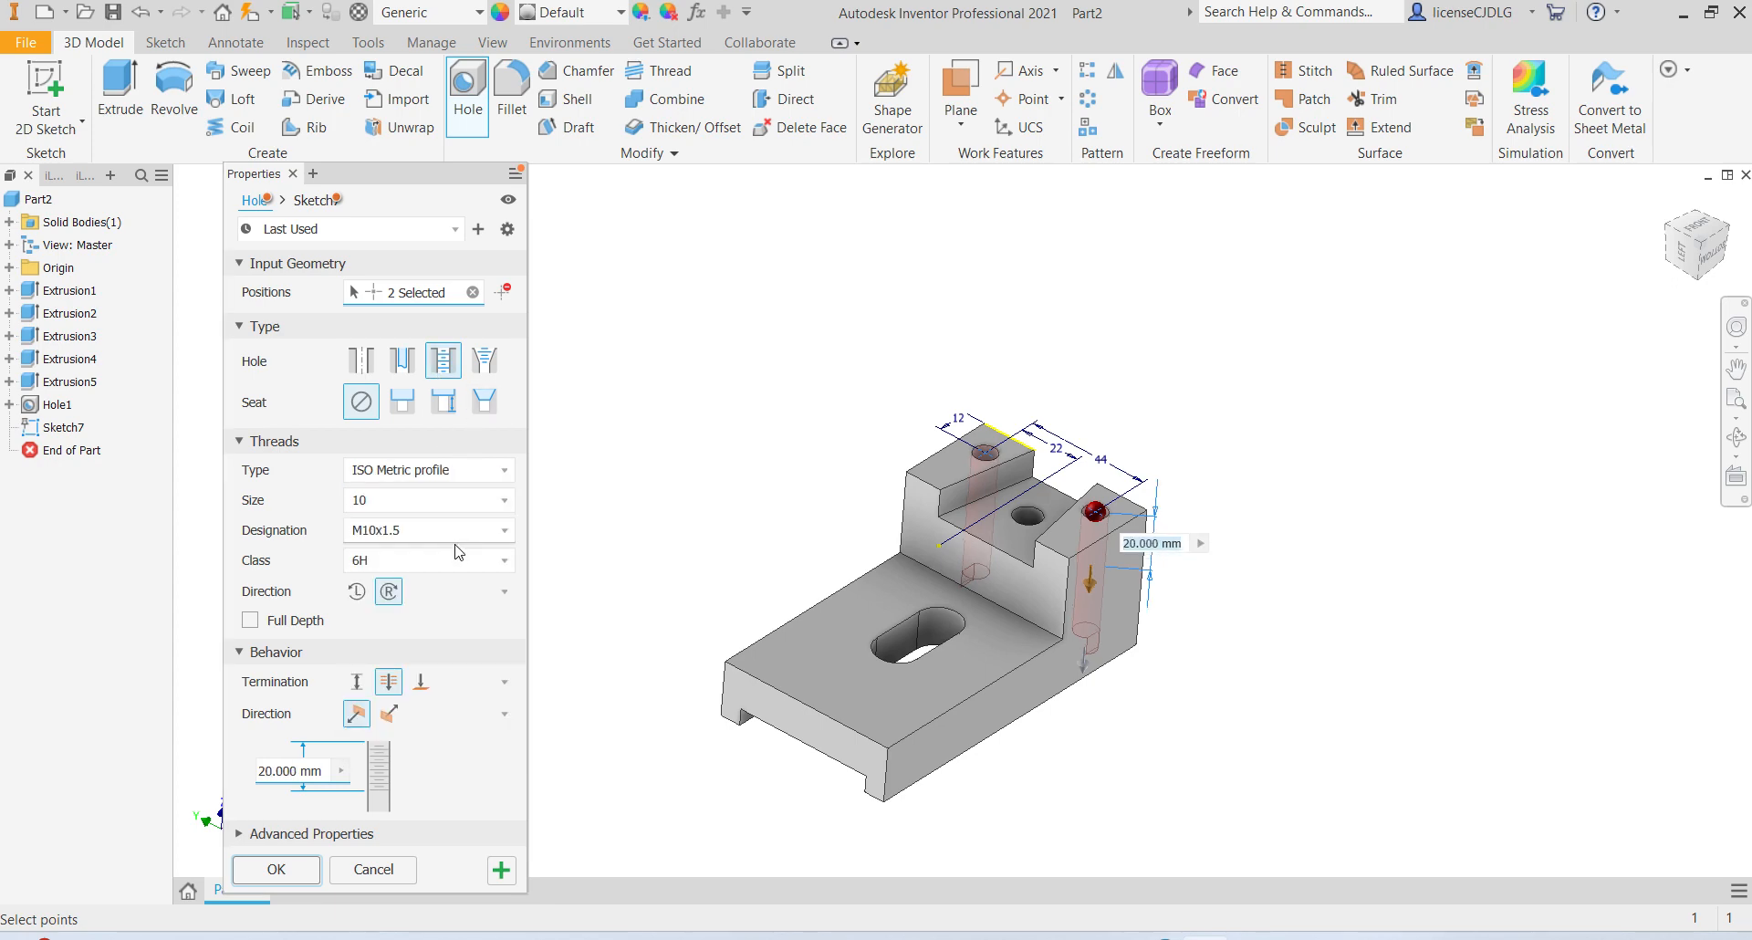
left_click(497, 501)
scroll(420, 589, "up", 2)
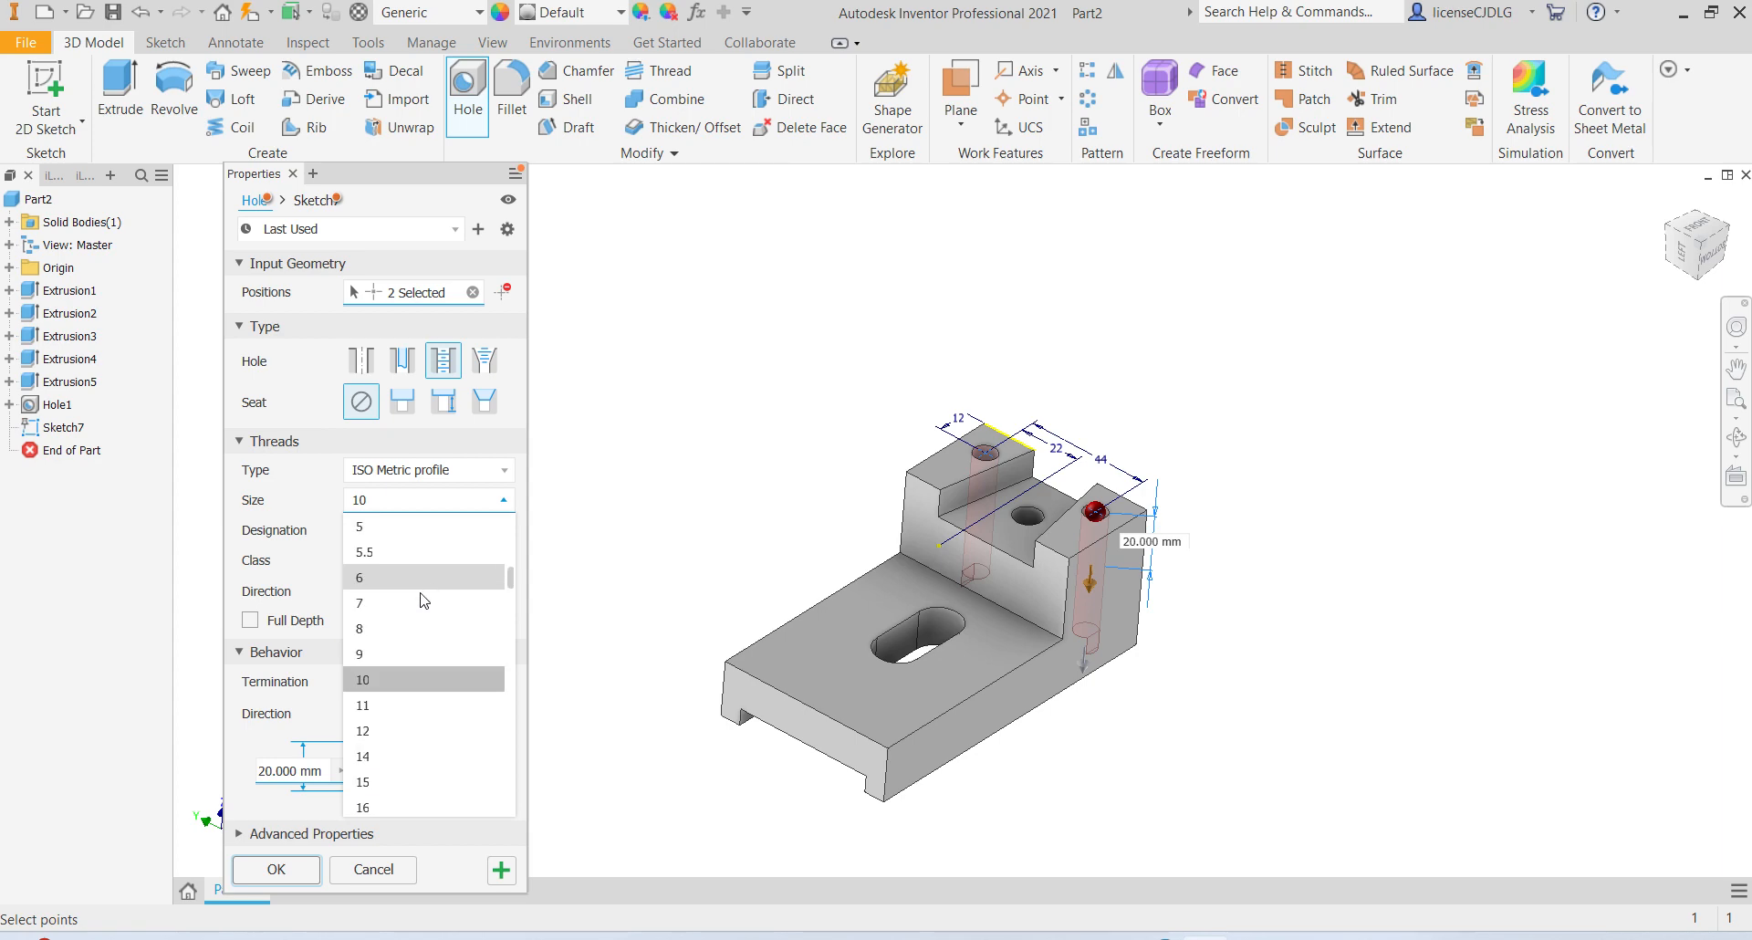
left_click(419, 589)
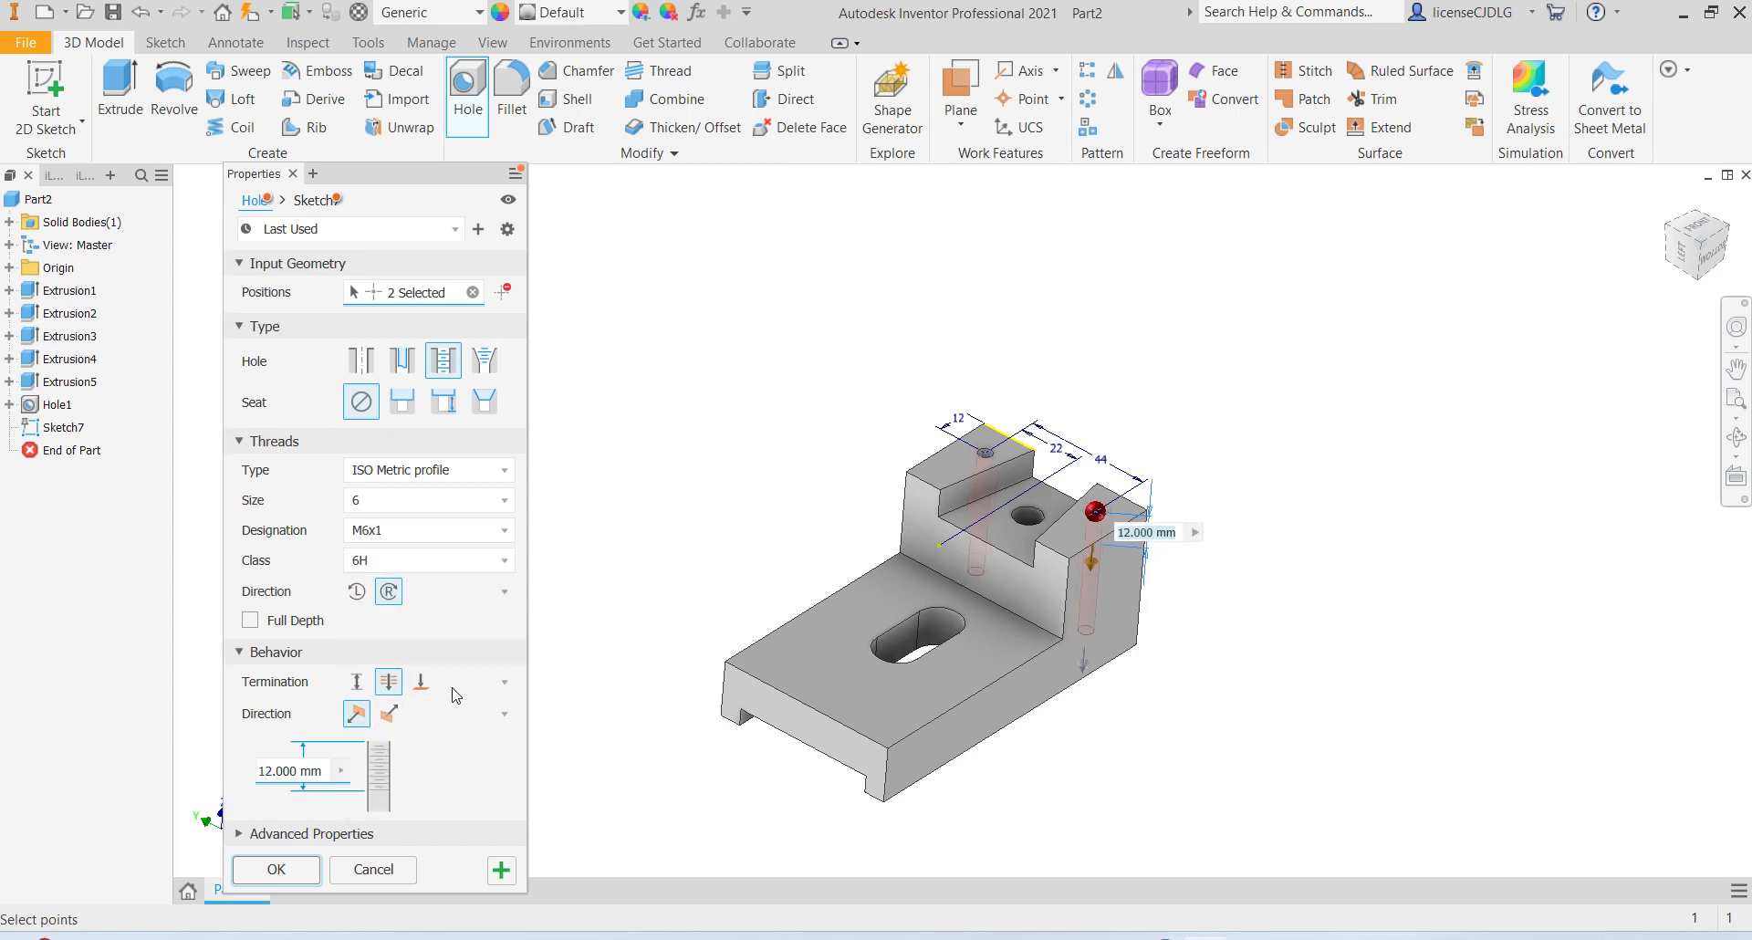
Step: Set the tapped holes to a blind depth of 20 mm with an 18 mm thread depth and create them
left_click(356, 686)
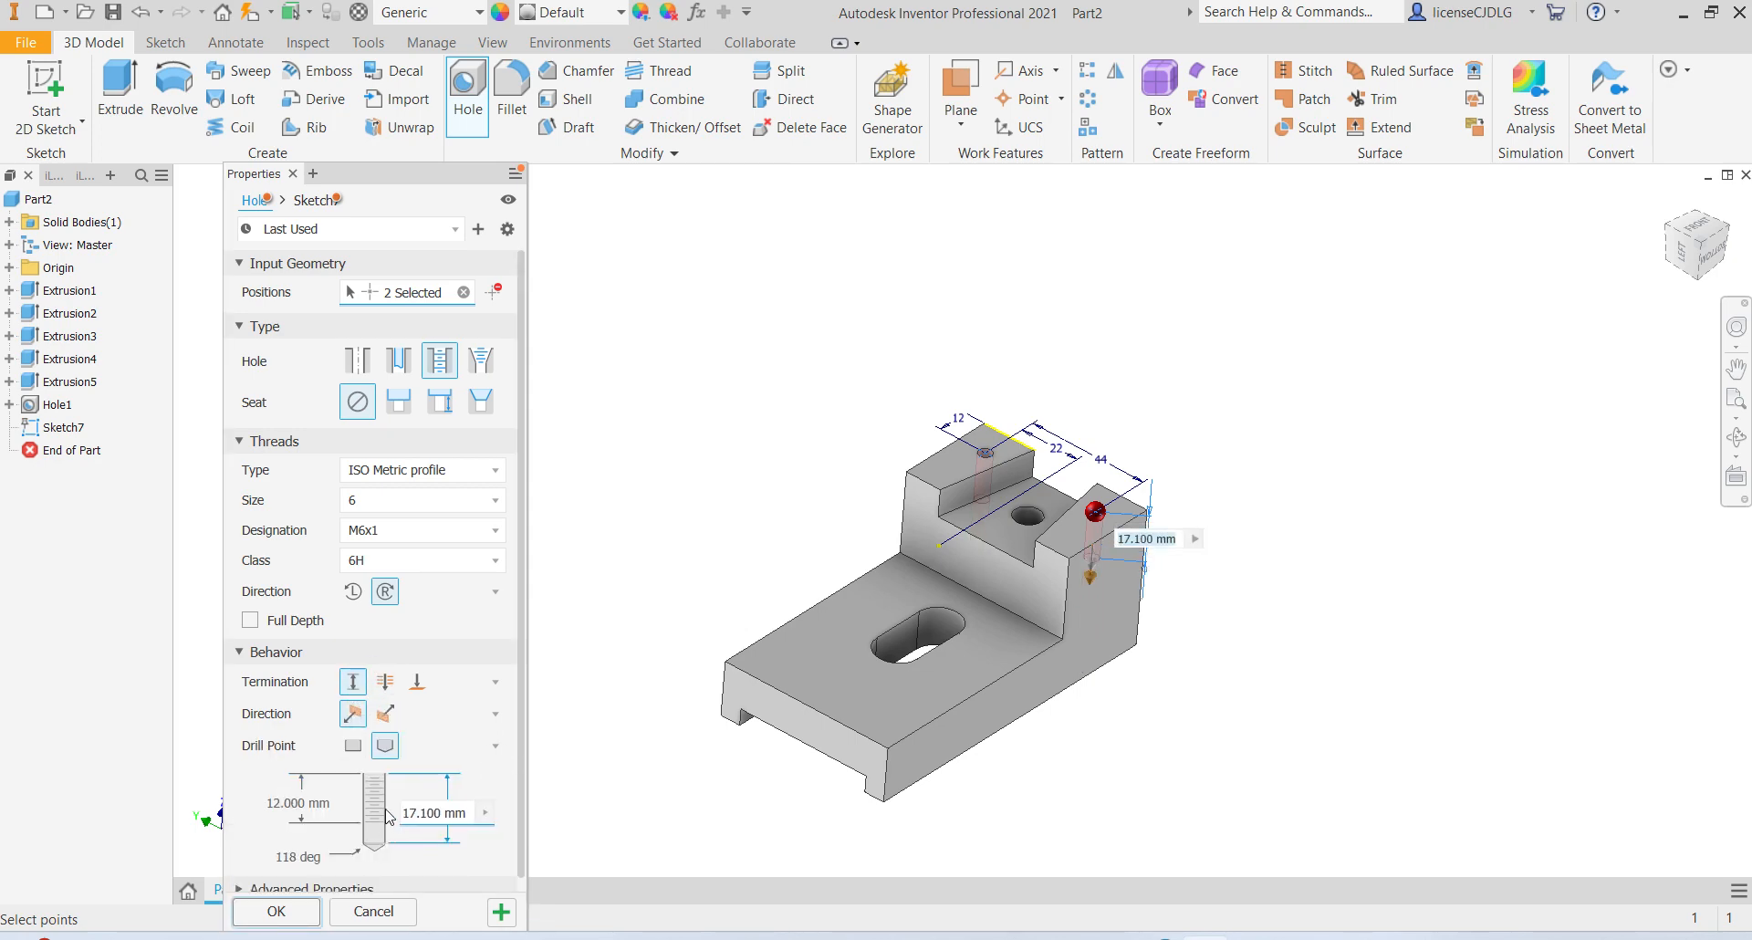
left_click(442, 813)
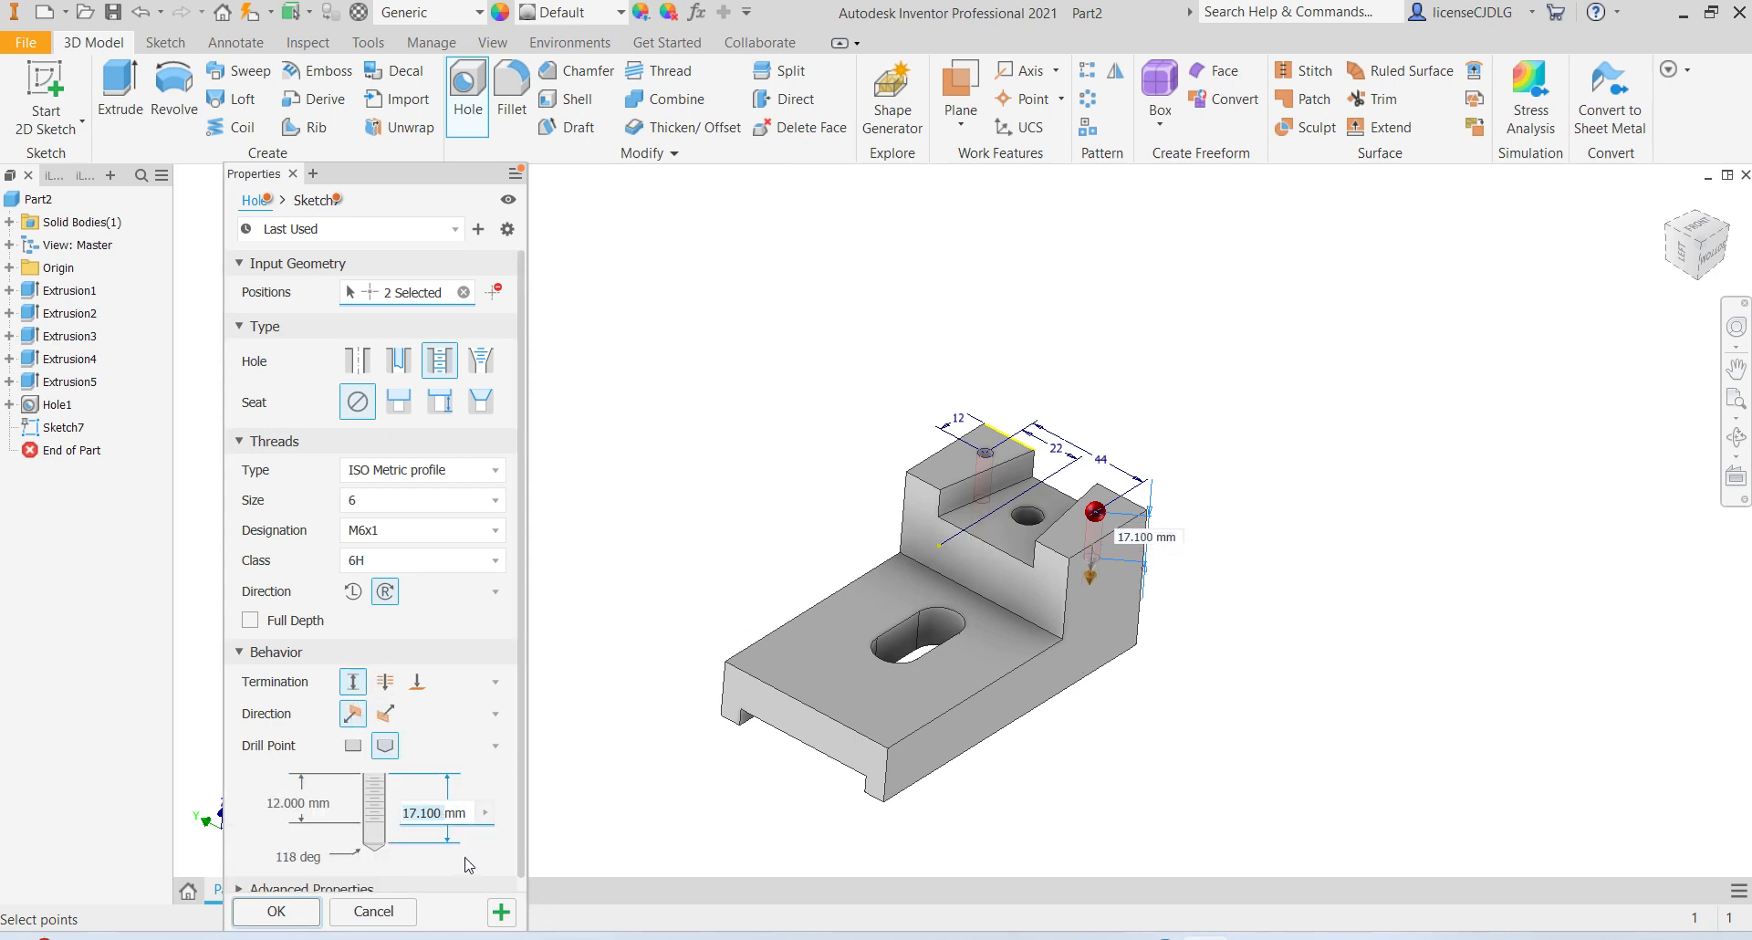
type("20")
left_click(294, 807)
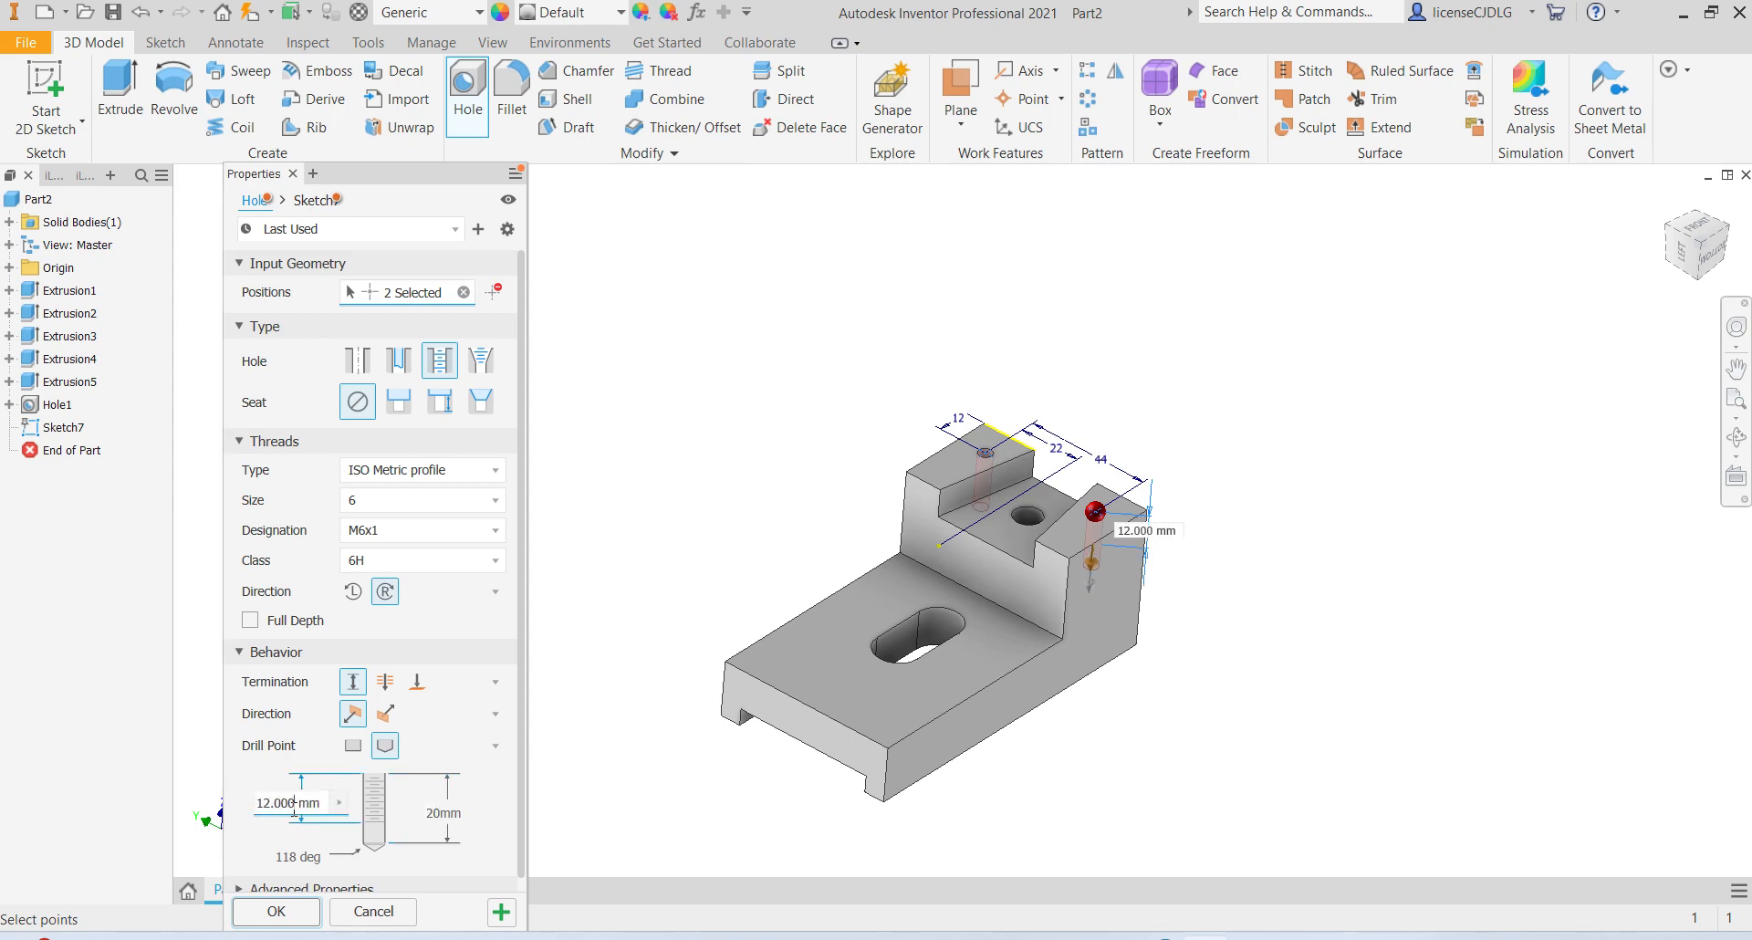
double_click(294, 807)
type("18mm")
key("Return")
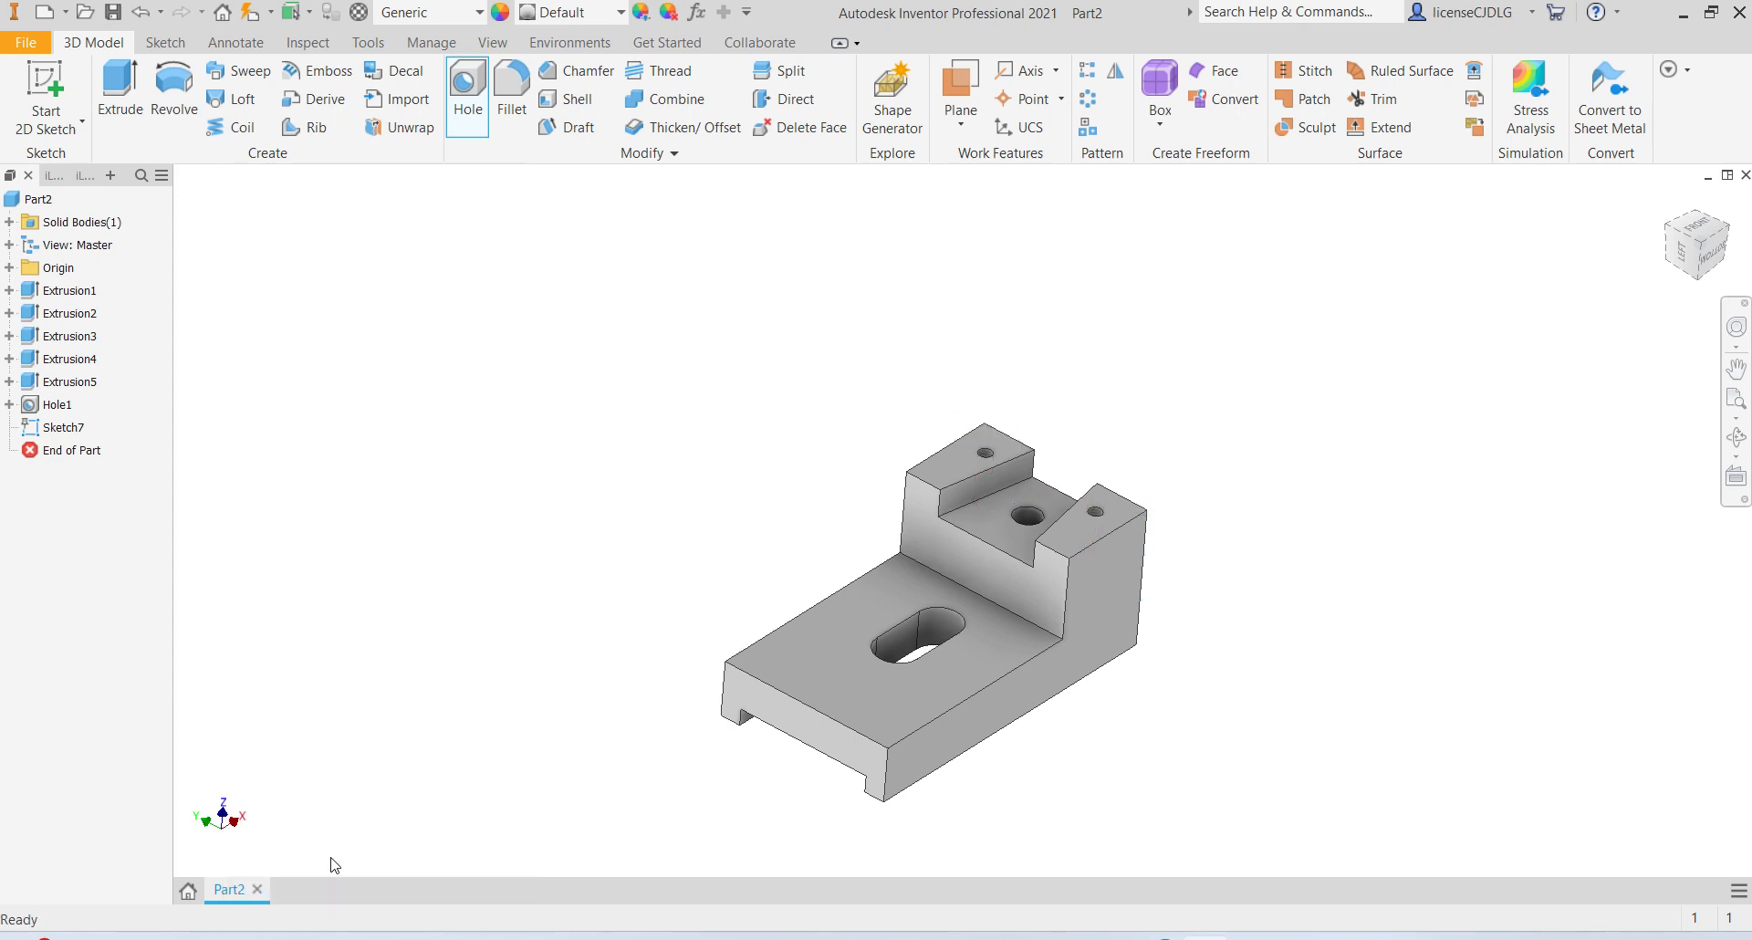
Step: Compare the bracket and its holes with the Ex 12 reference drawing
scroll(1066, 593, "up", 5)
scroll(1065, 589, "down", 3)
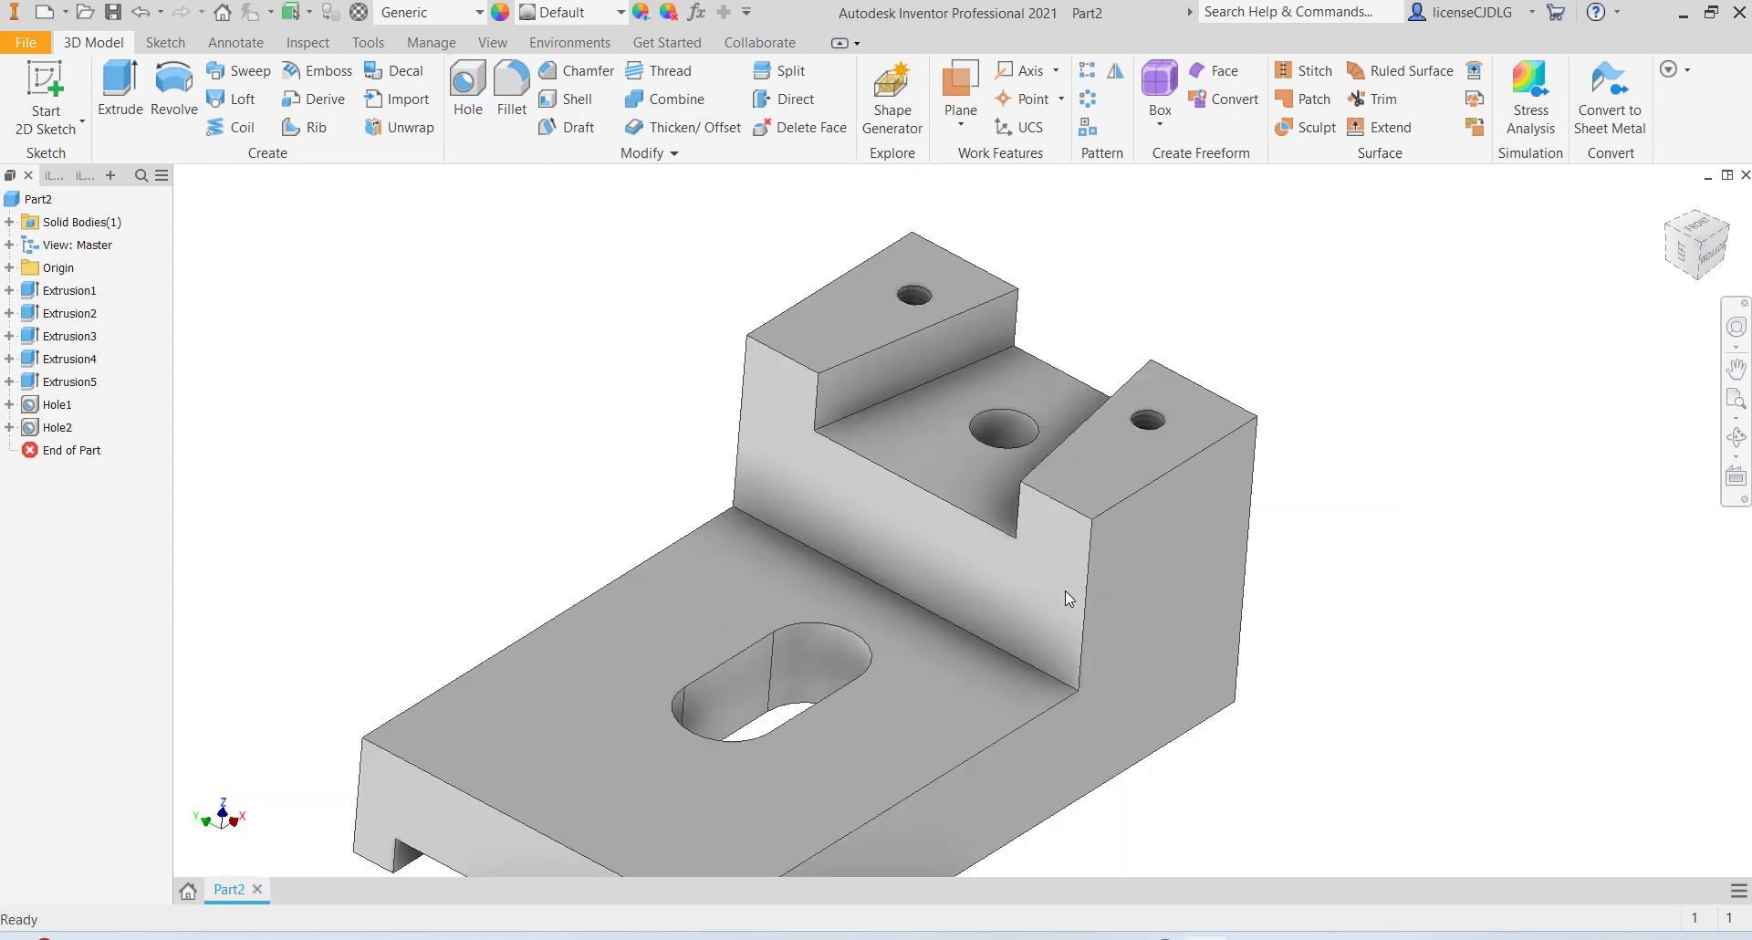
scroll(1117, 522, "down", 3)
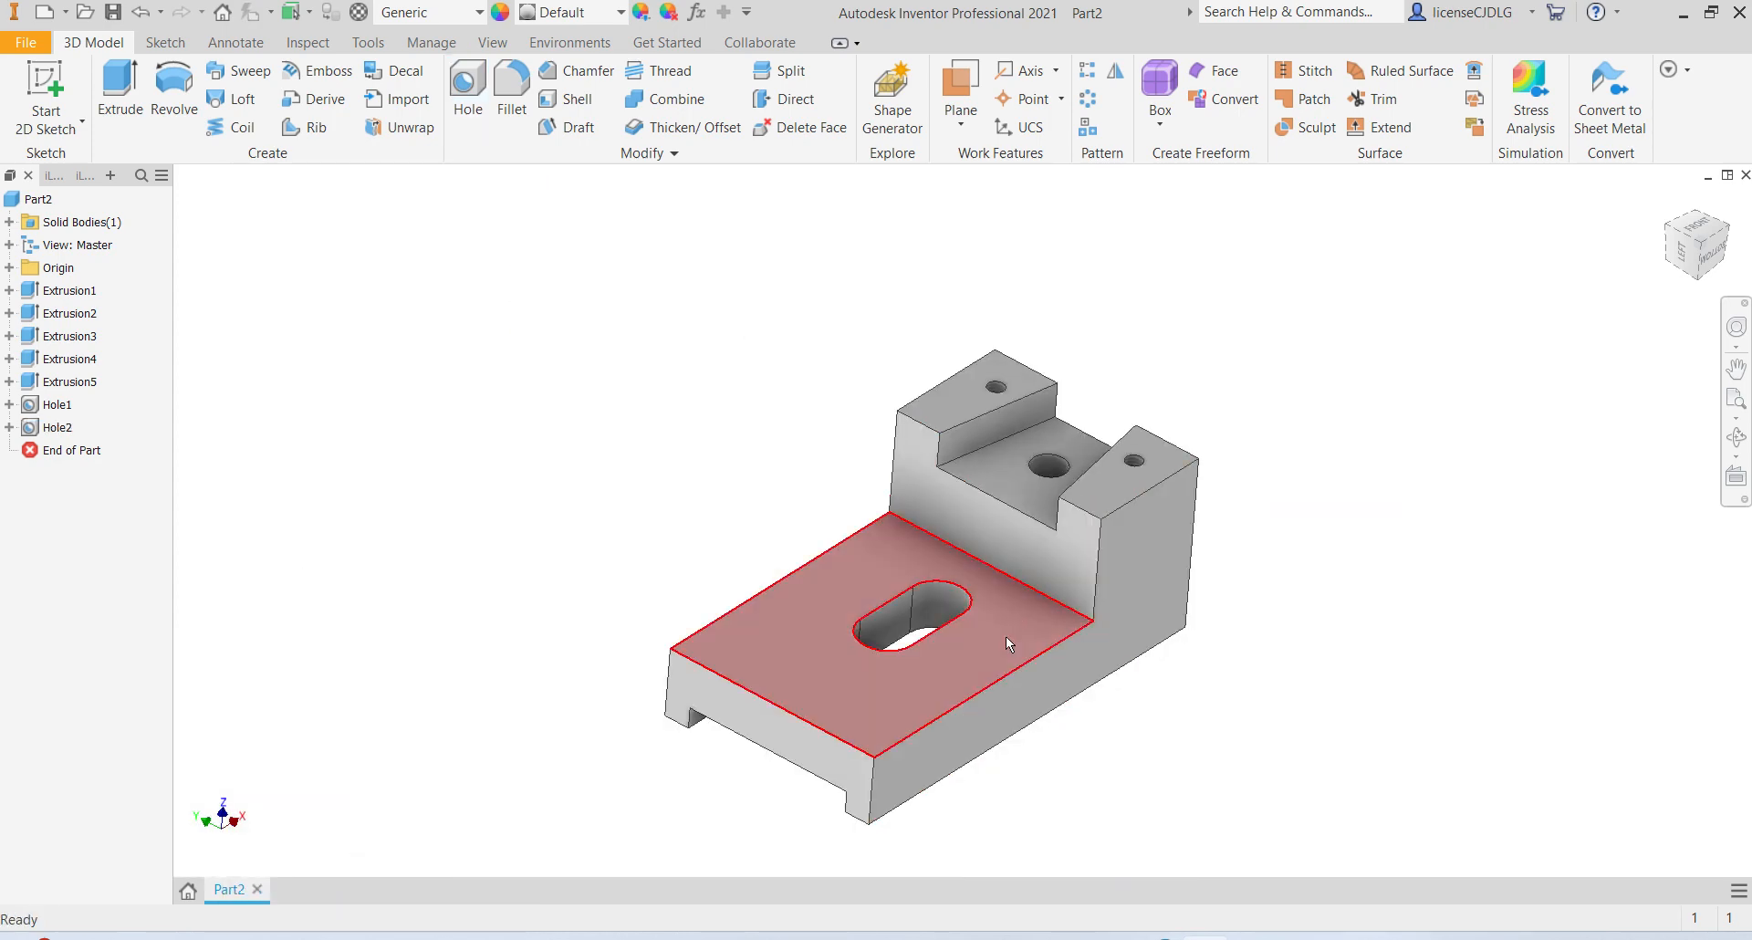
key("alt+Tab")
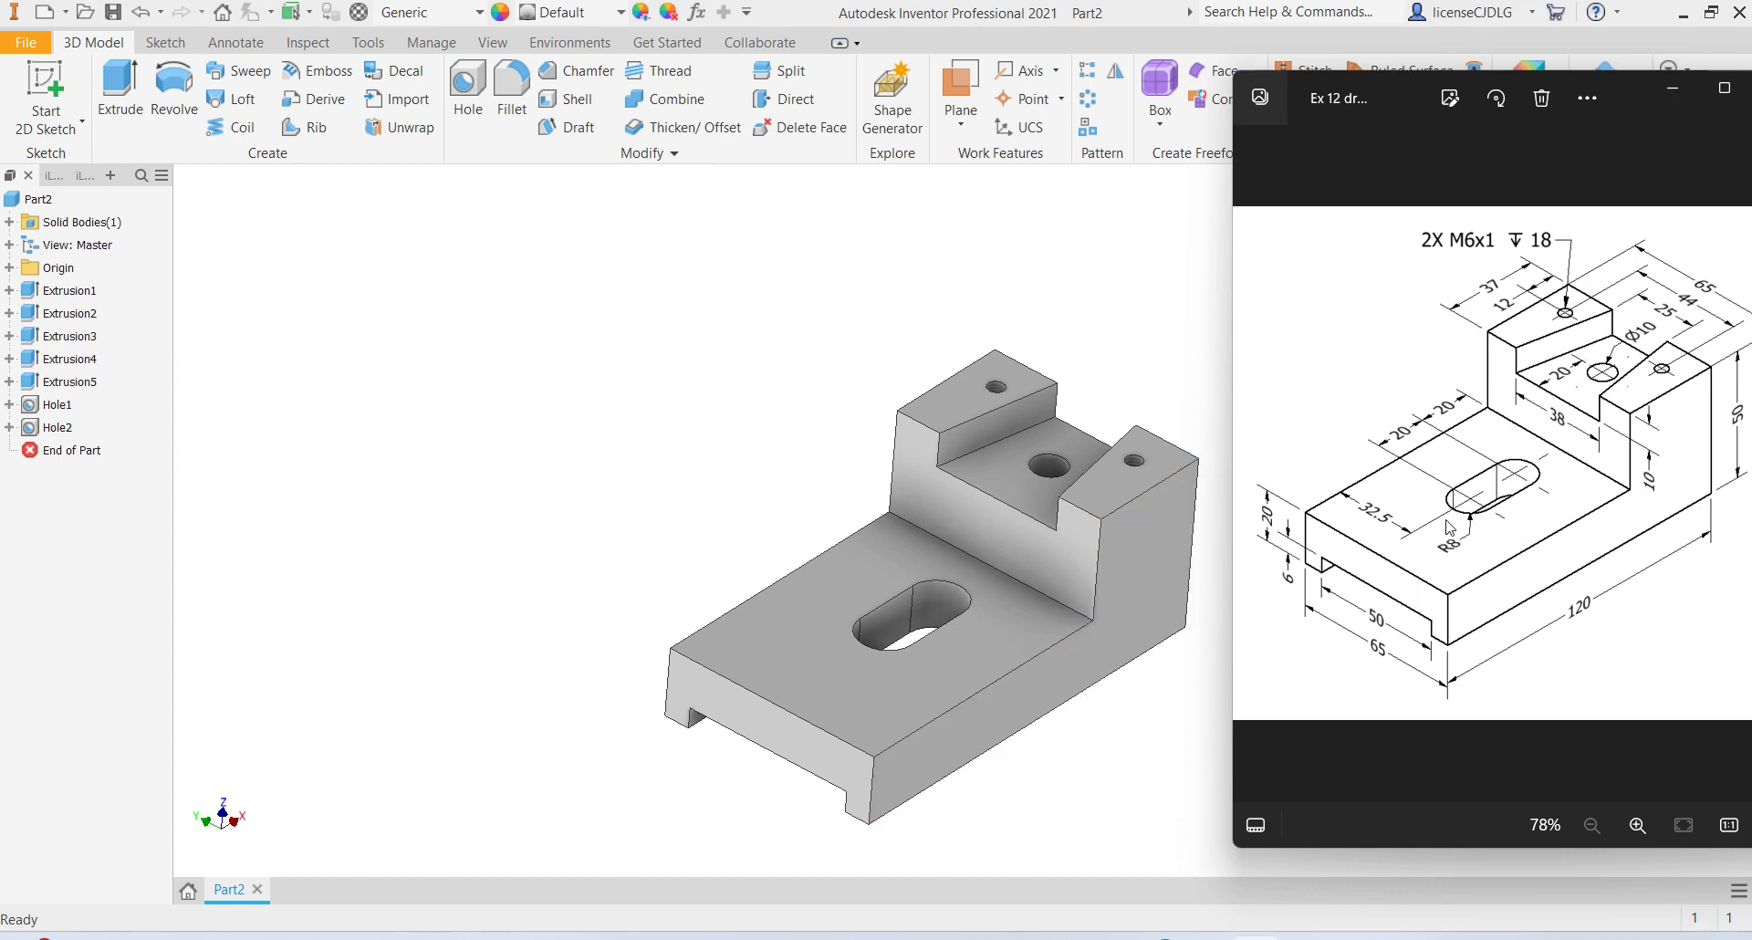
left_click(1192, 320)
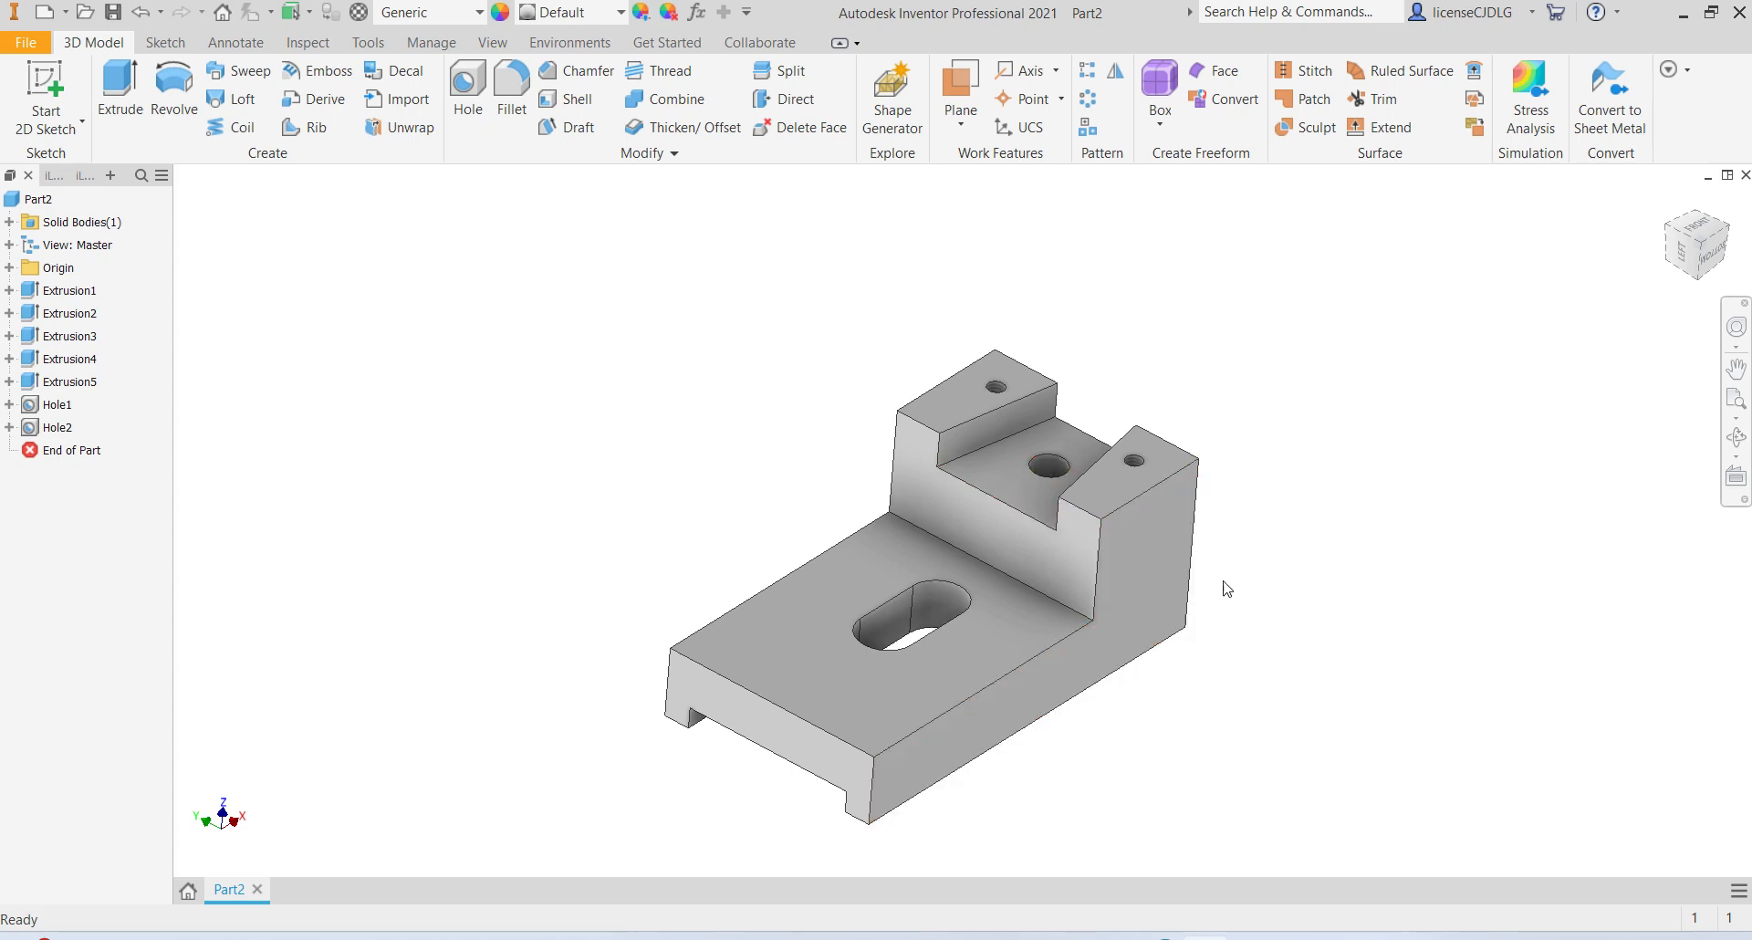
Step: Assign the material Aluminum 6061 to the part
left_click(479, 13)
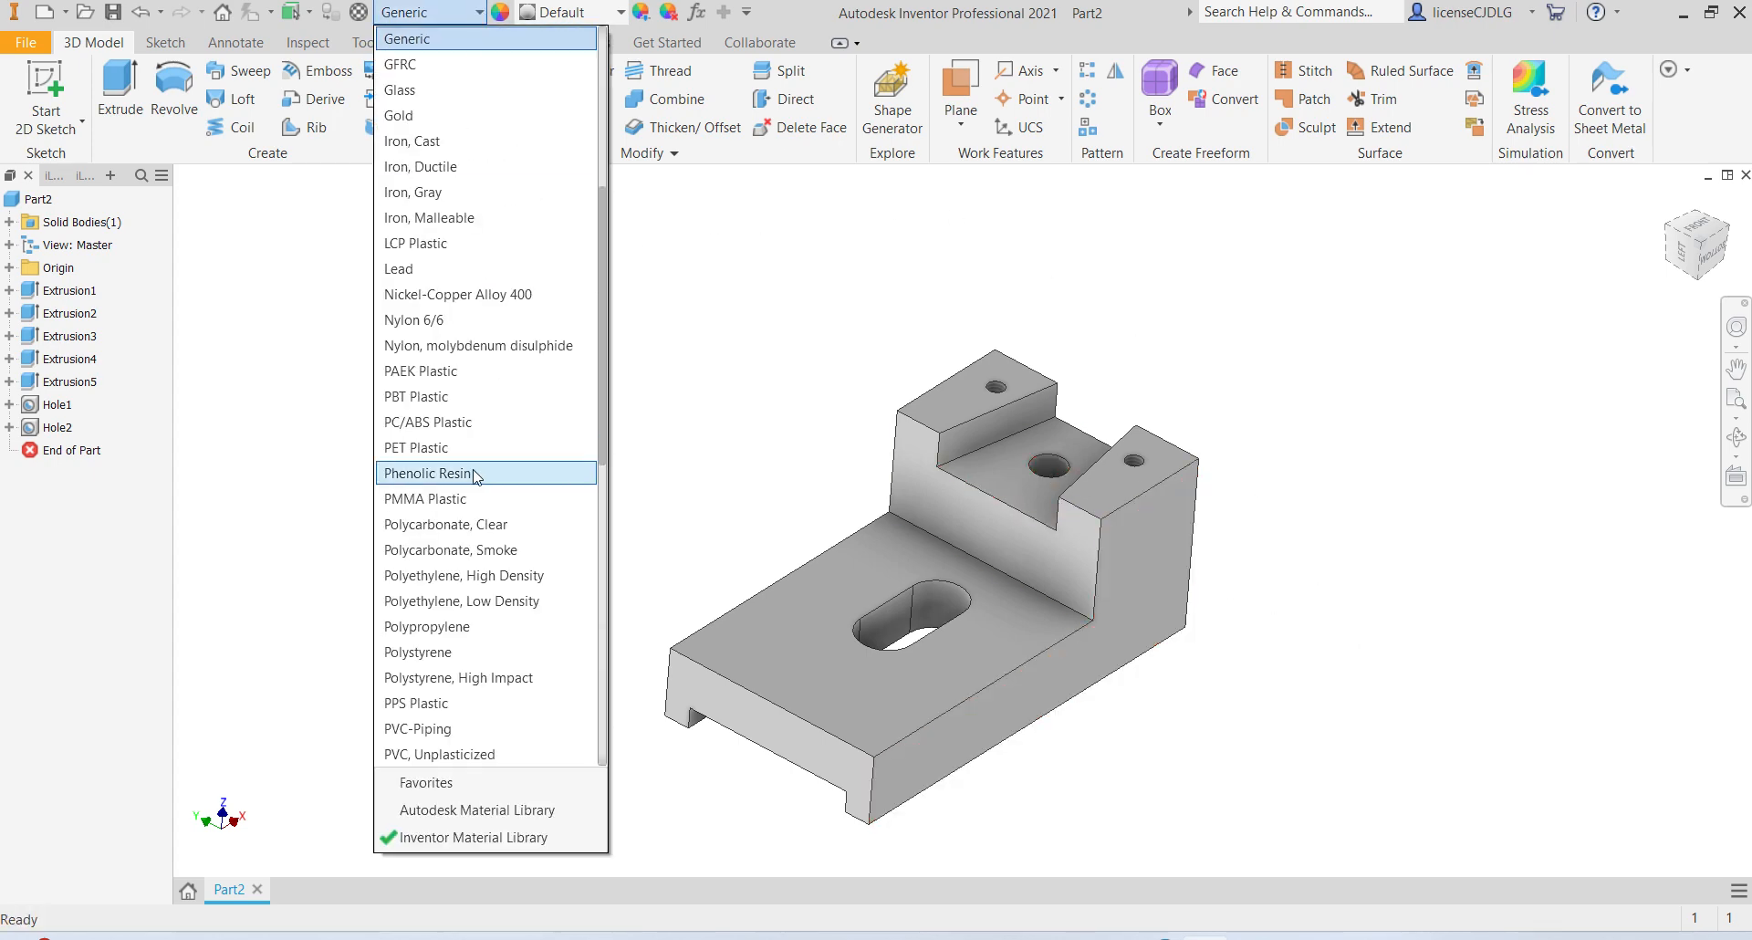
scroll(473, 470, "down", 4)
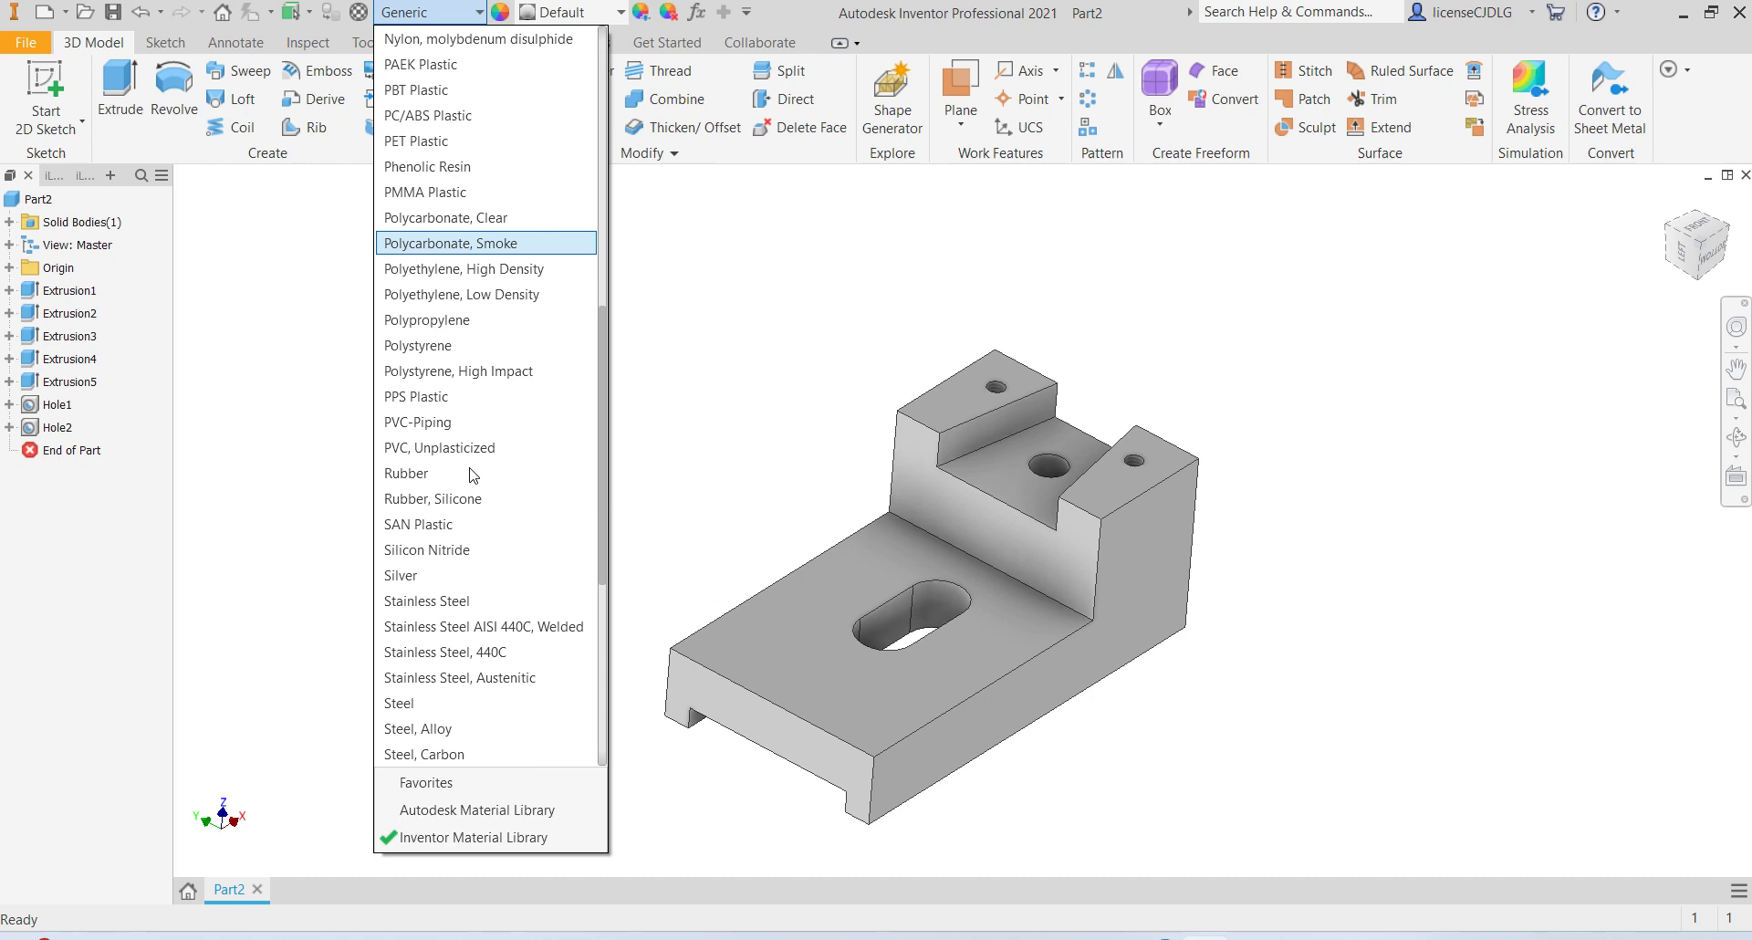
scroll(473, 475, "up", 9)
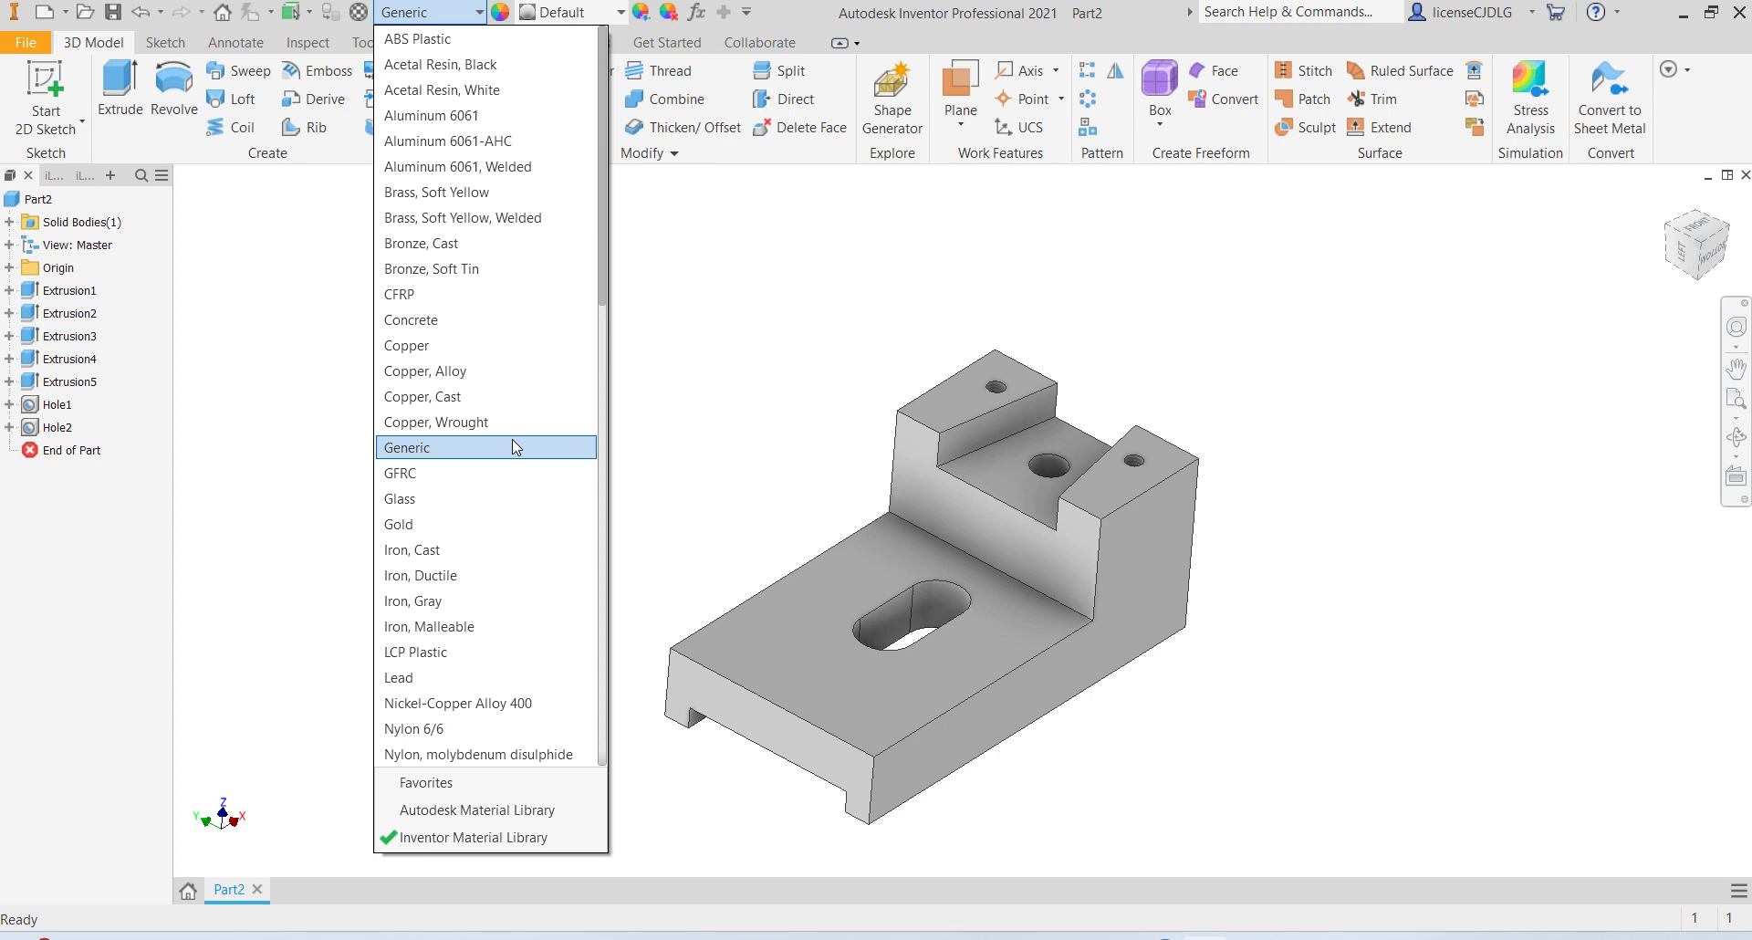
left_click(508, 121)
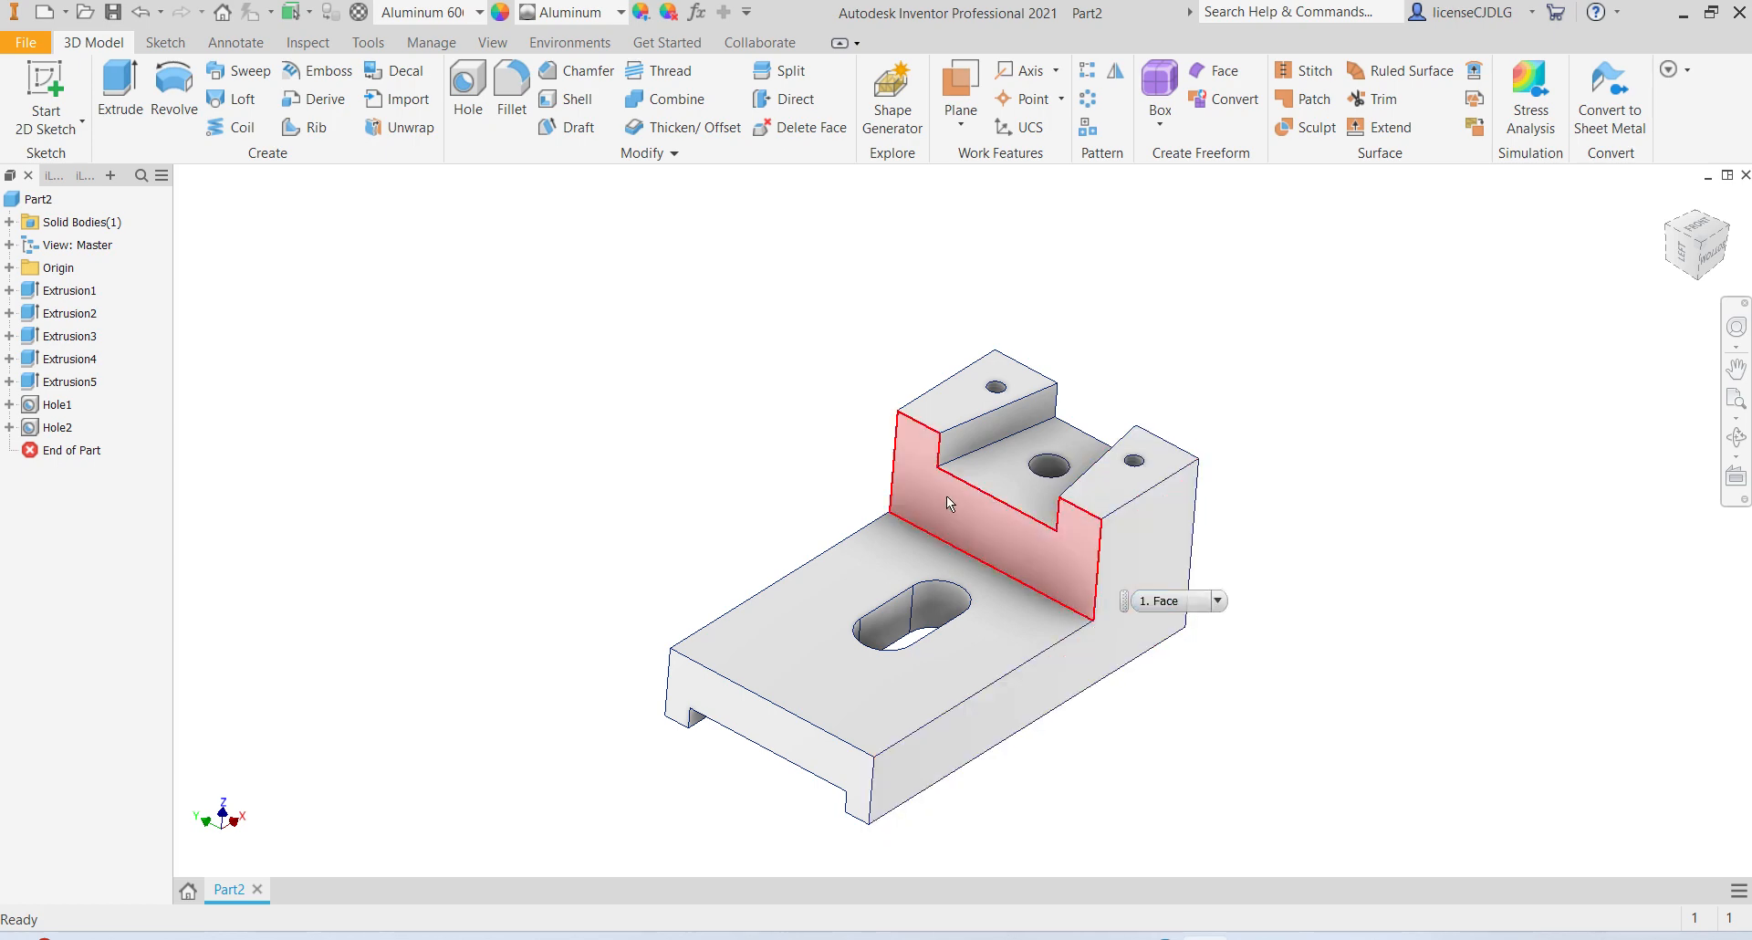
Step: Inspect the aluminum bracket head-on from its slotted end and return it to a straight isometric view
scroll(1273, 682, "down", 5)
scroll(1110, 643, "up", 6)
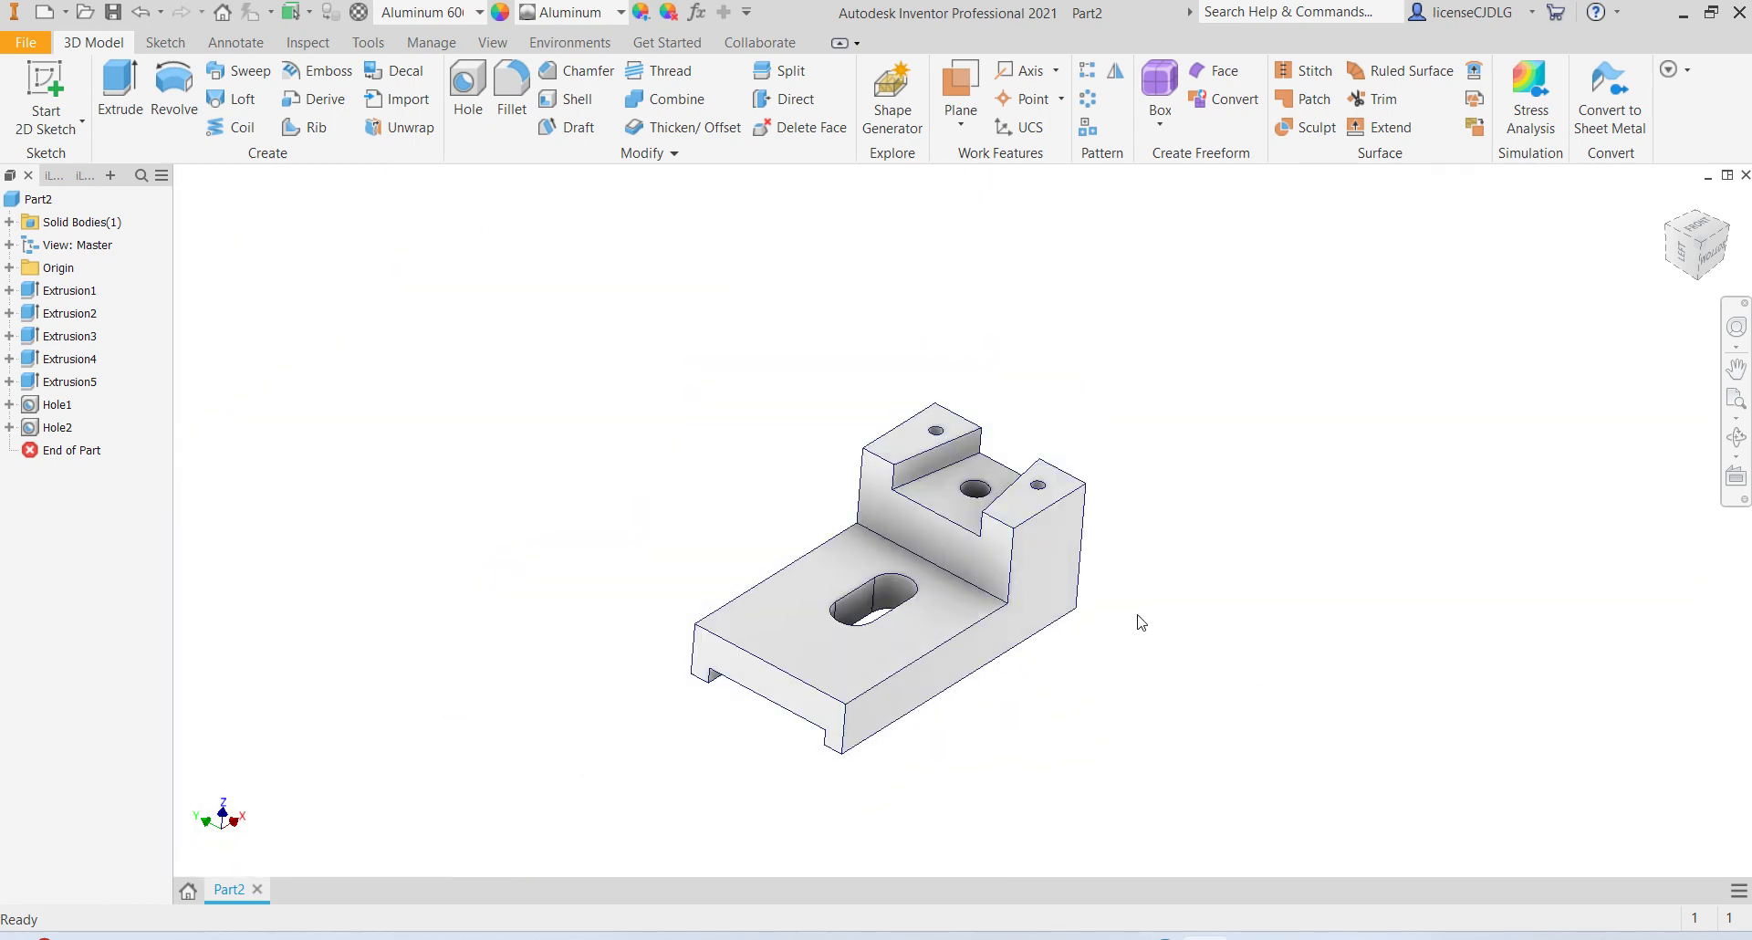
scroll(1159, 425, "down", 5)
scroll(1086, 639, "up", 5)
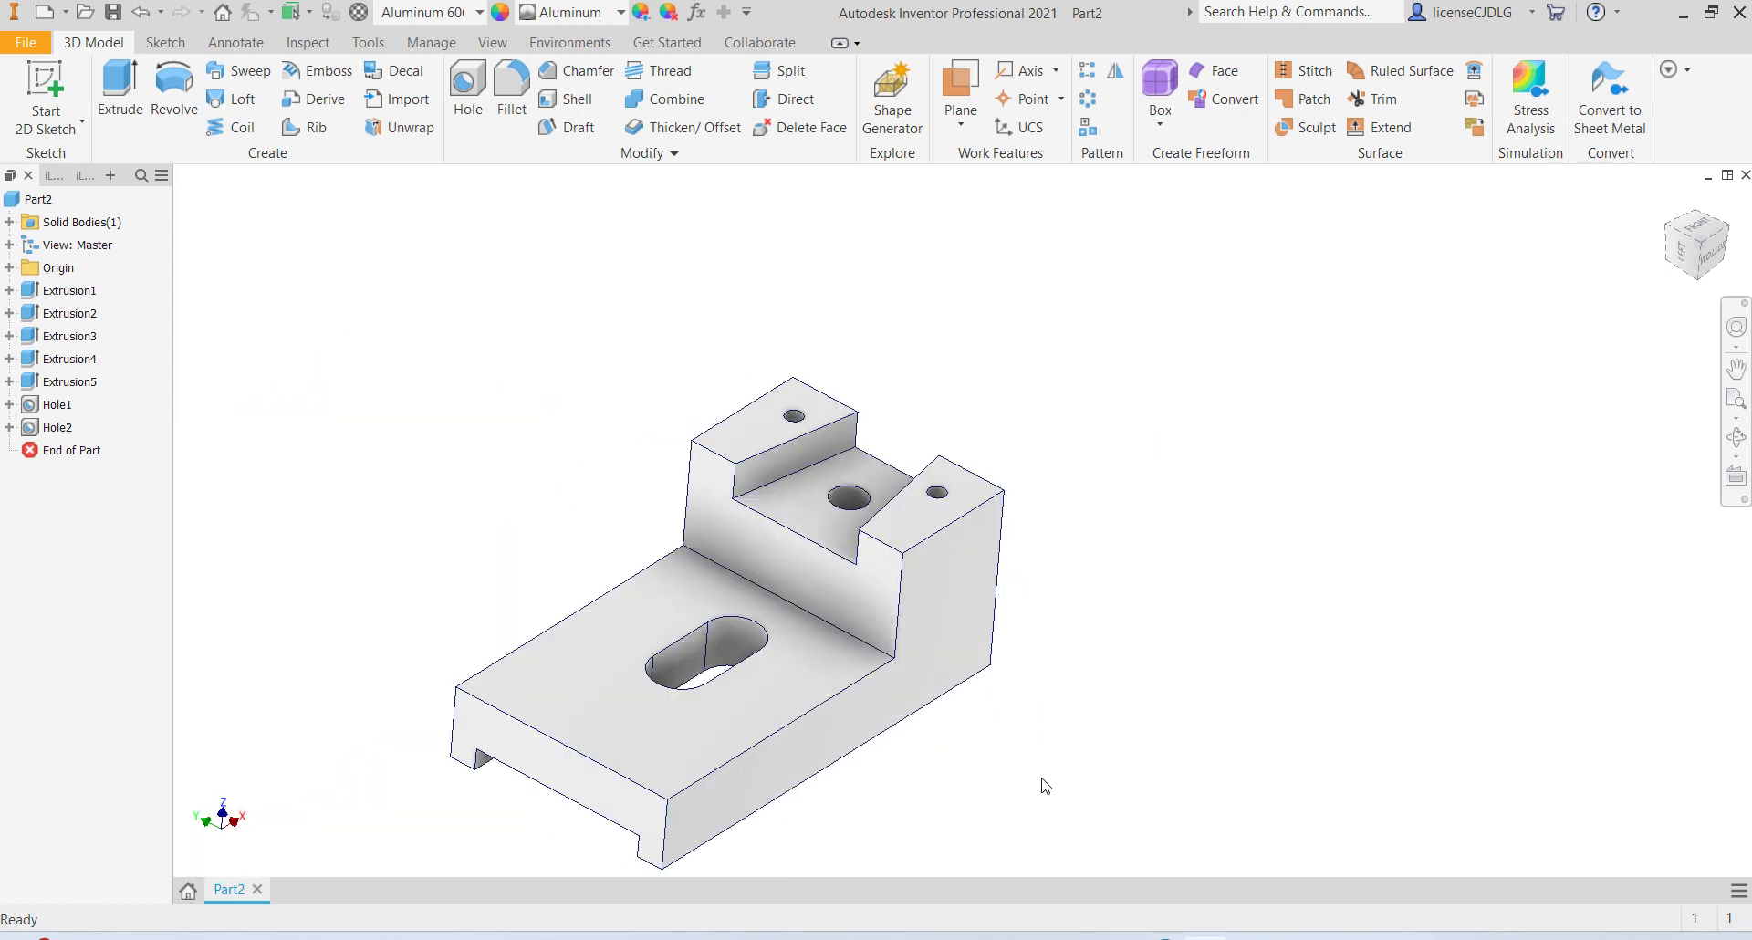
scroll(976, 820, "up", 4)
scroll(981, 835, "down", 5)
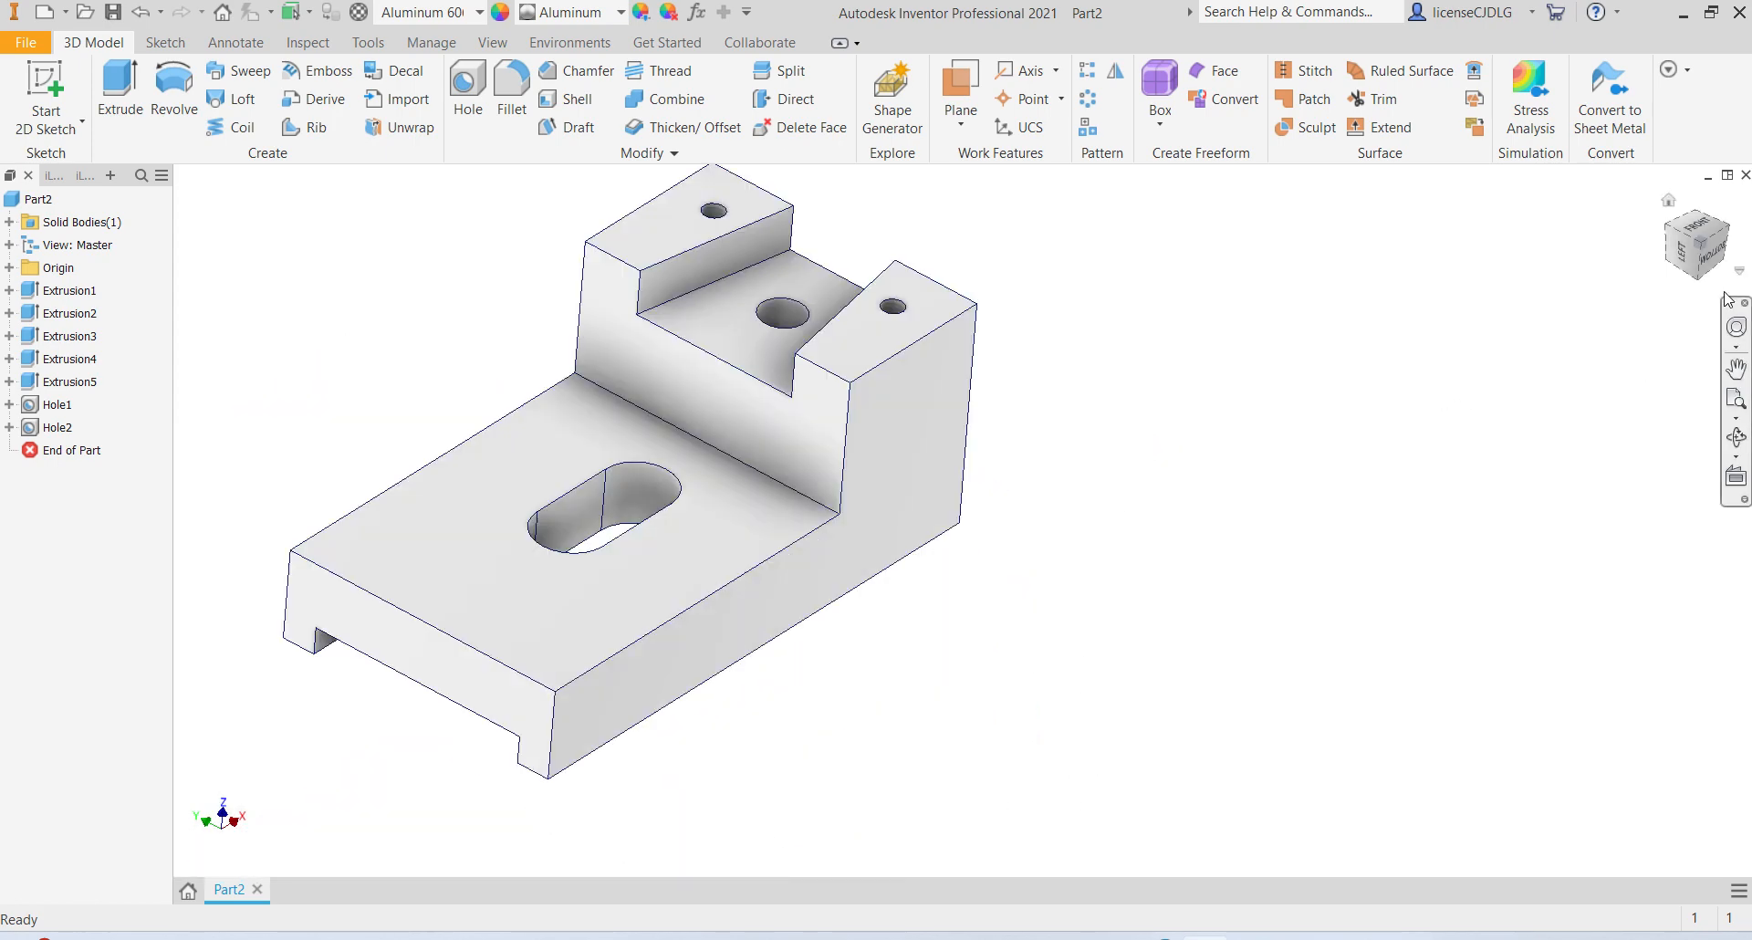
left_click(1716, 245)
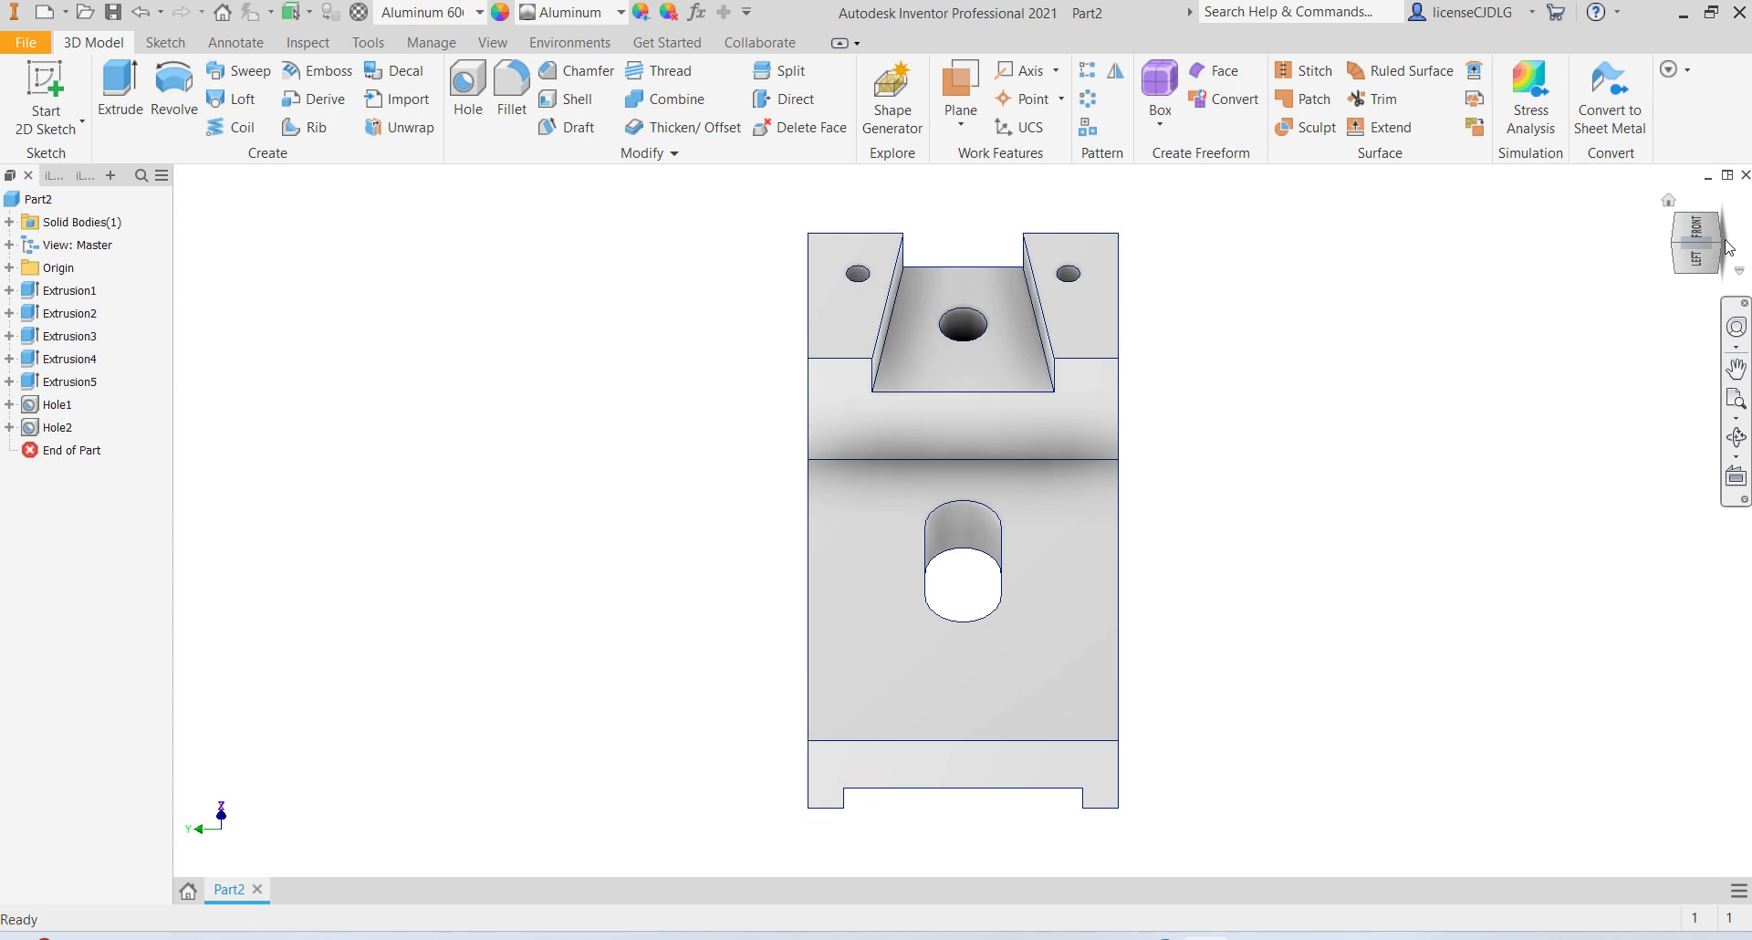
left_click(1718, 246)
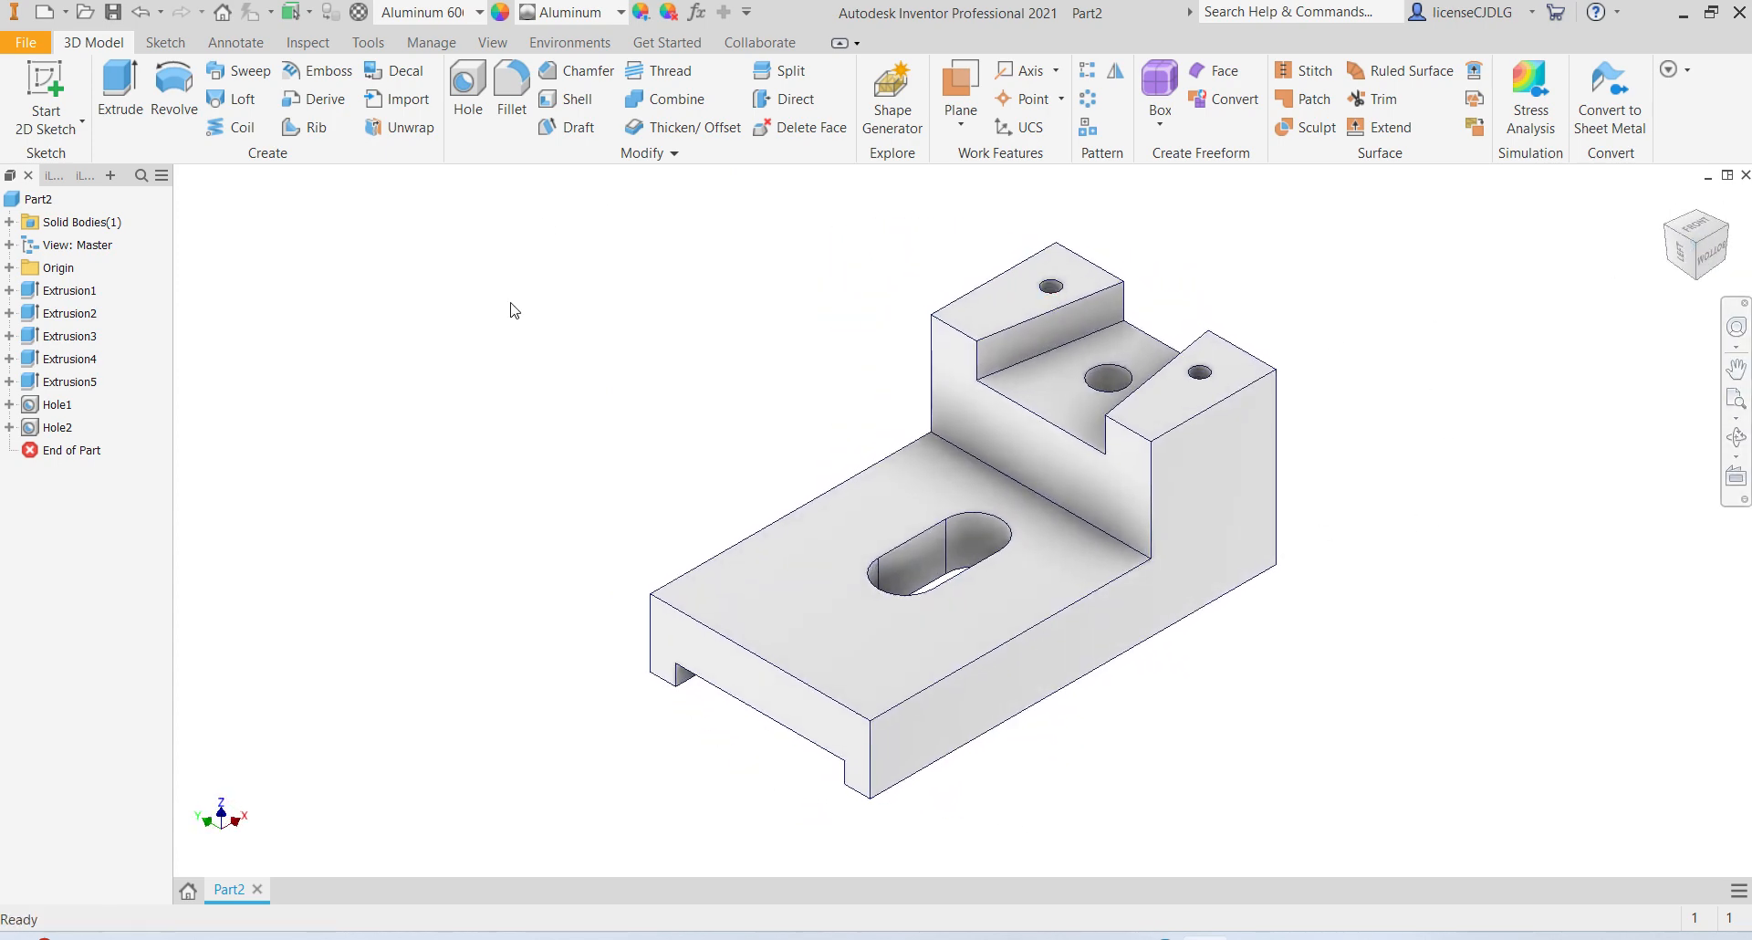
Step: Change the part's appearance to Cadet Blue
left_click(622, 13)
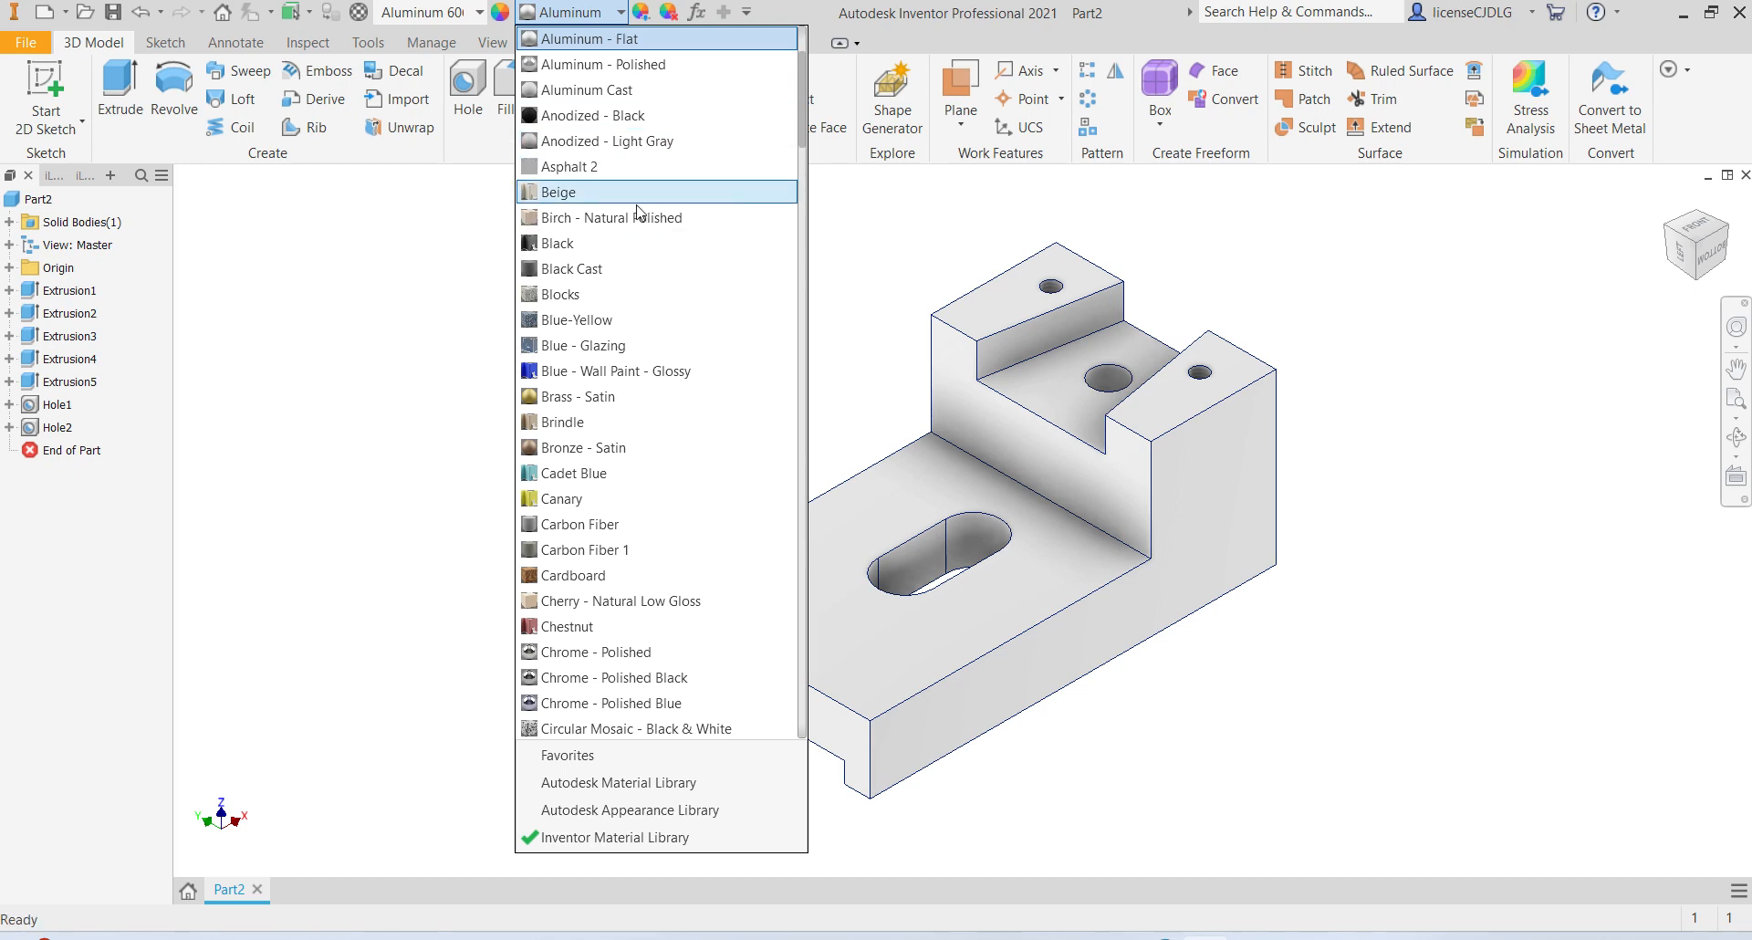
scroll(639, 193, "up", 2)
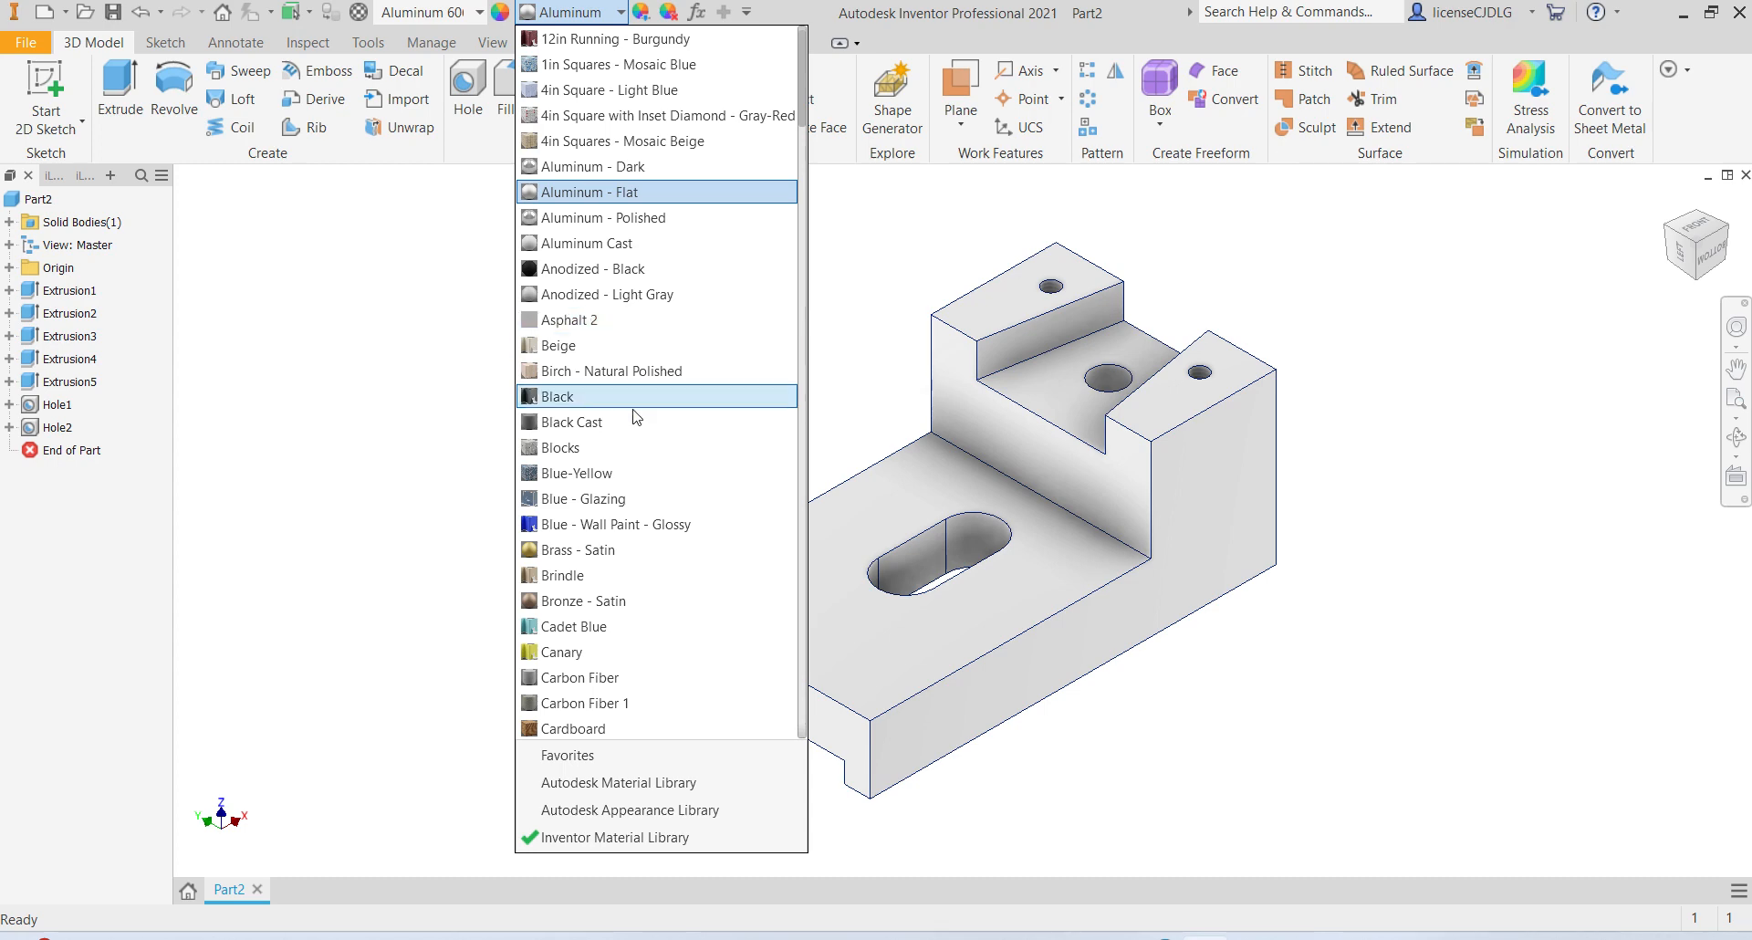
scroll(638, 521, "down", 1)
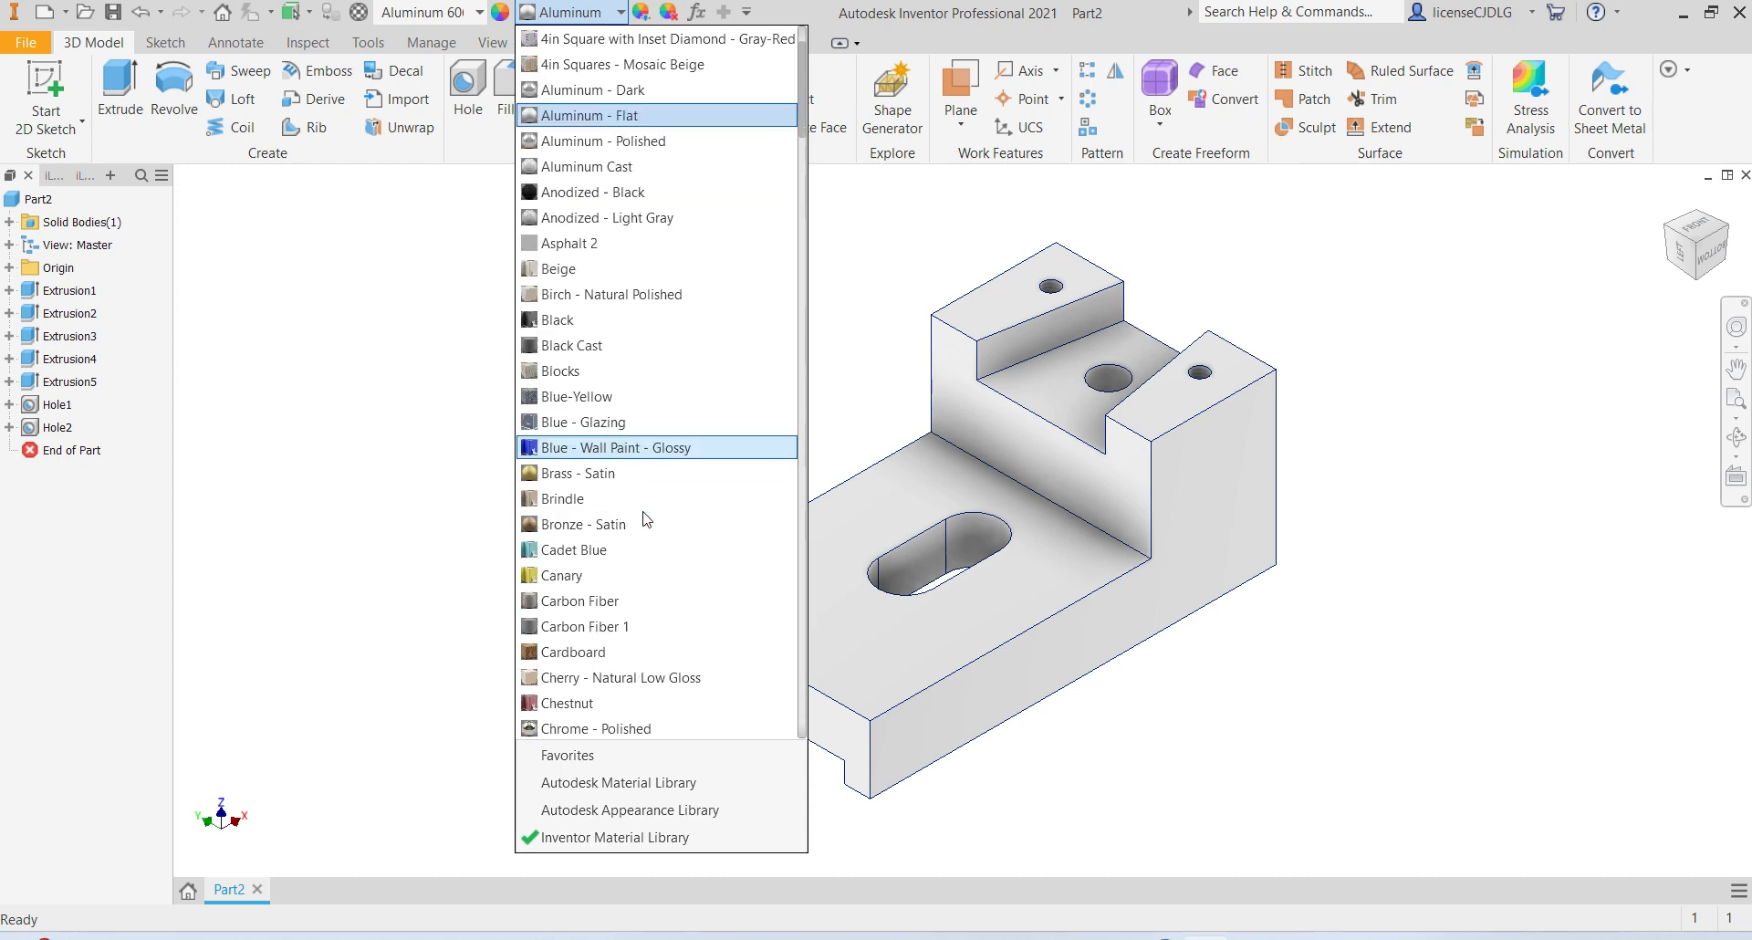
left_click(608, 550)
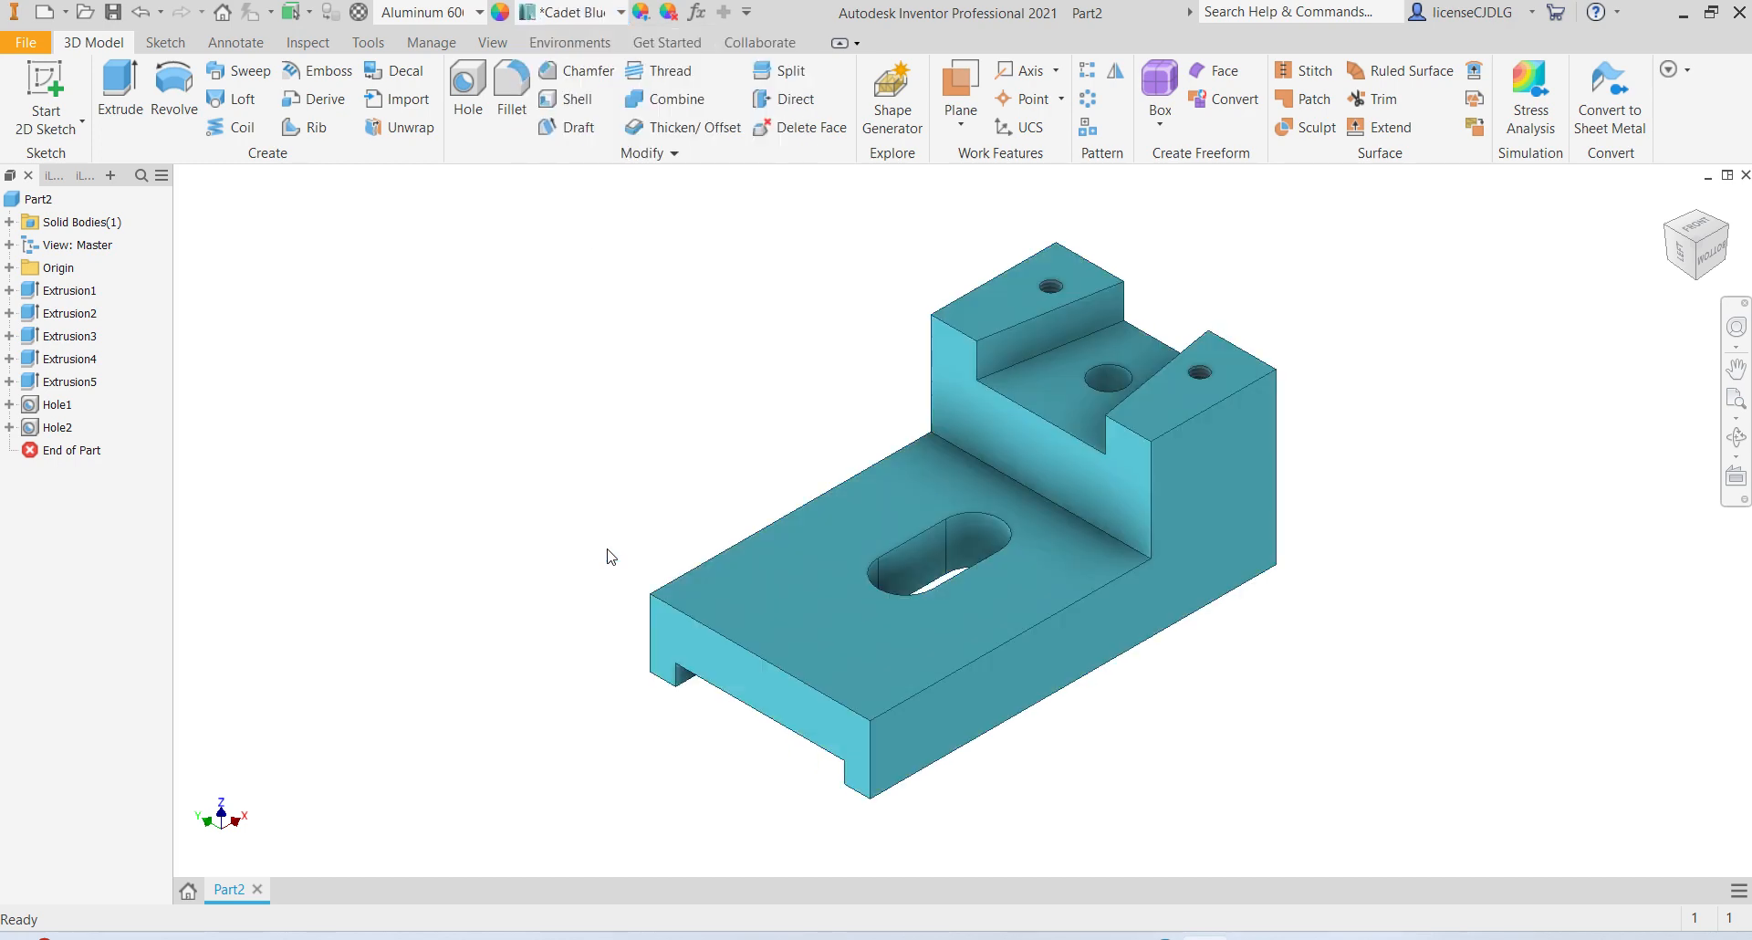
scroll(1365, 581, "down", 4)
scroll(1206, 549, "up", 3)
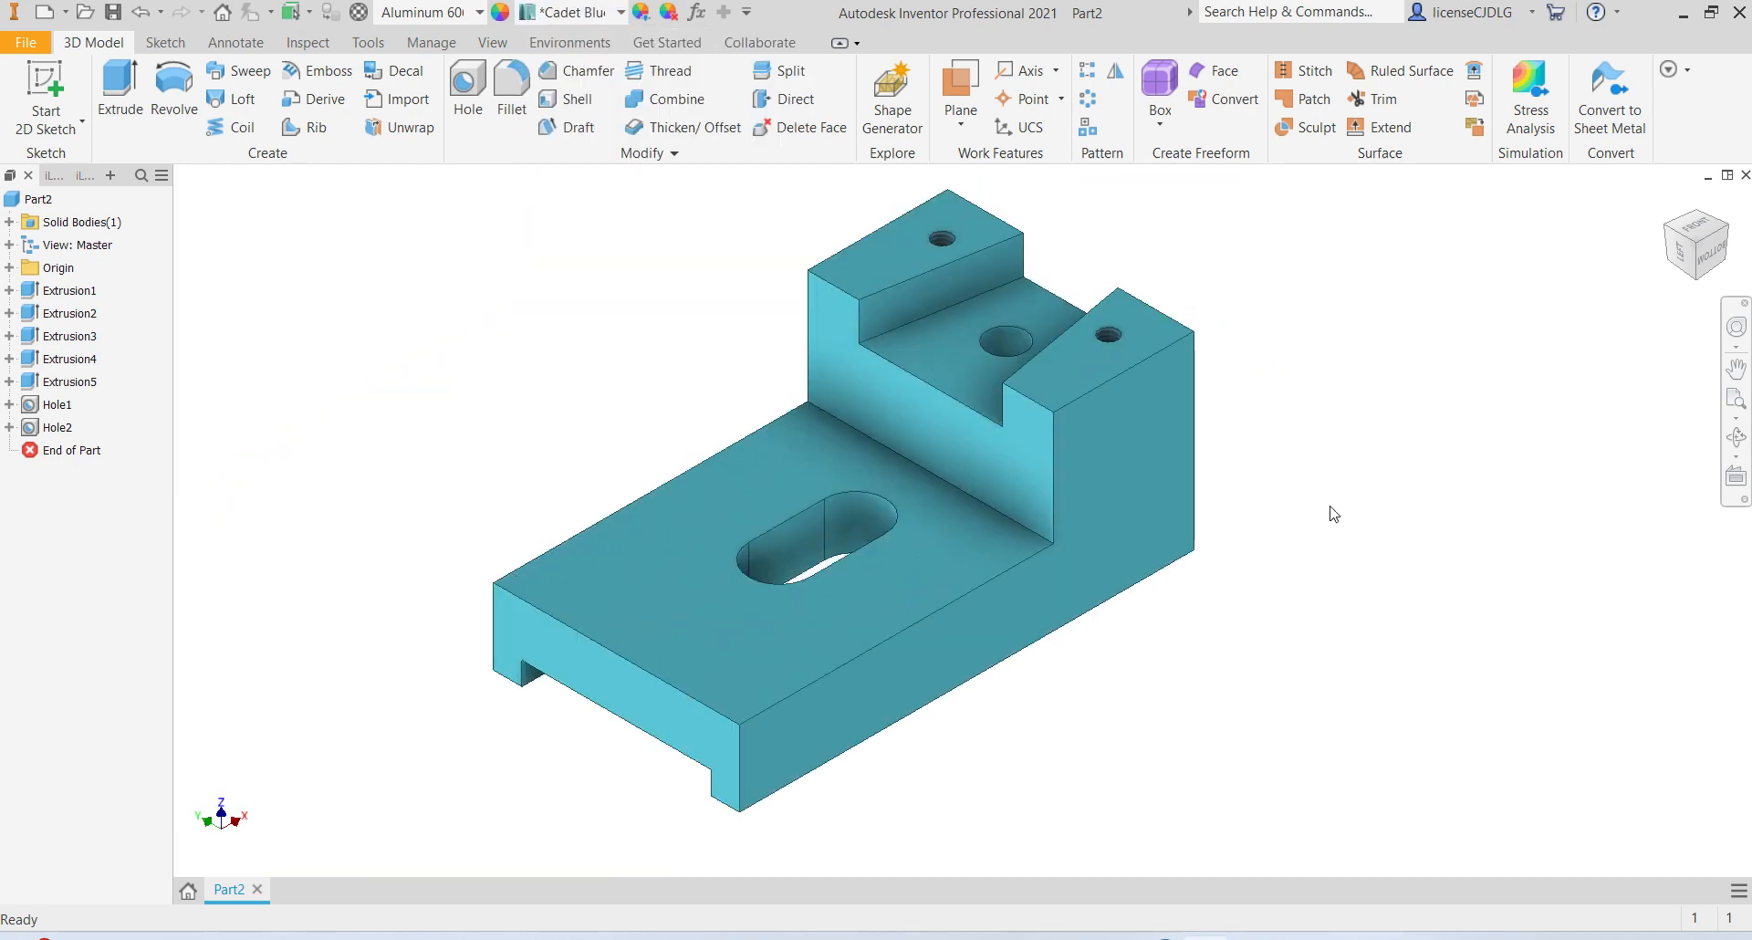
scroll(1263, 419, "down", 4)
scroll(1264, 433, "up", 5)
middle_click_drag(1297, 508, 1028, 502)
scroll(1059, 446, "down", 6)
scroll(1059, 446, "up", 5)
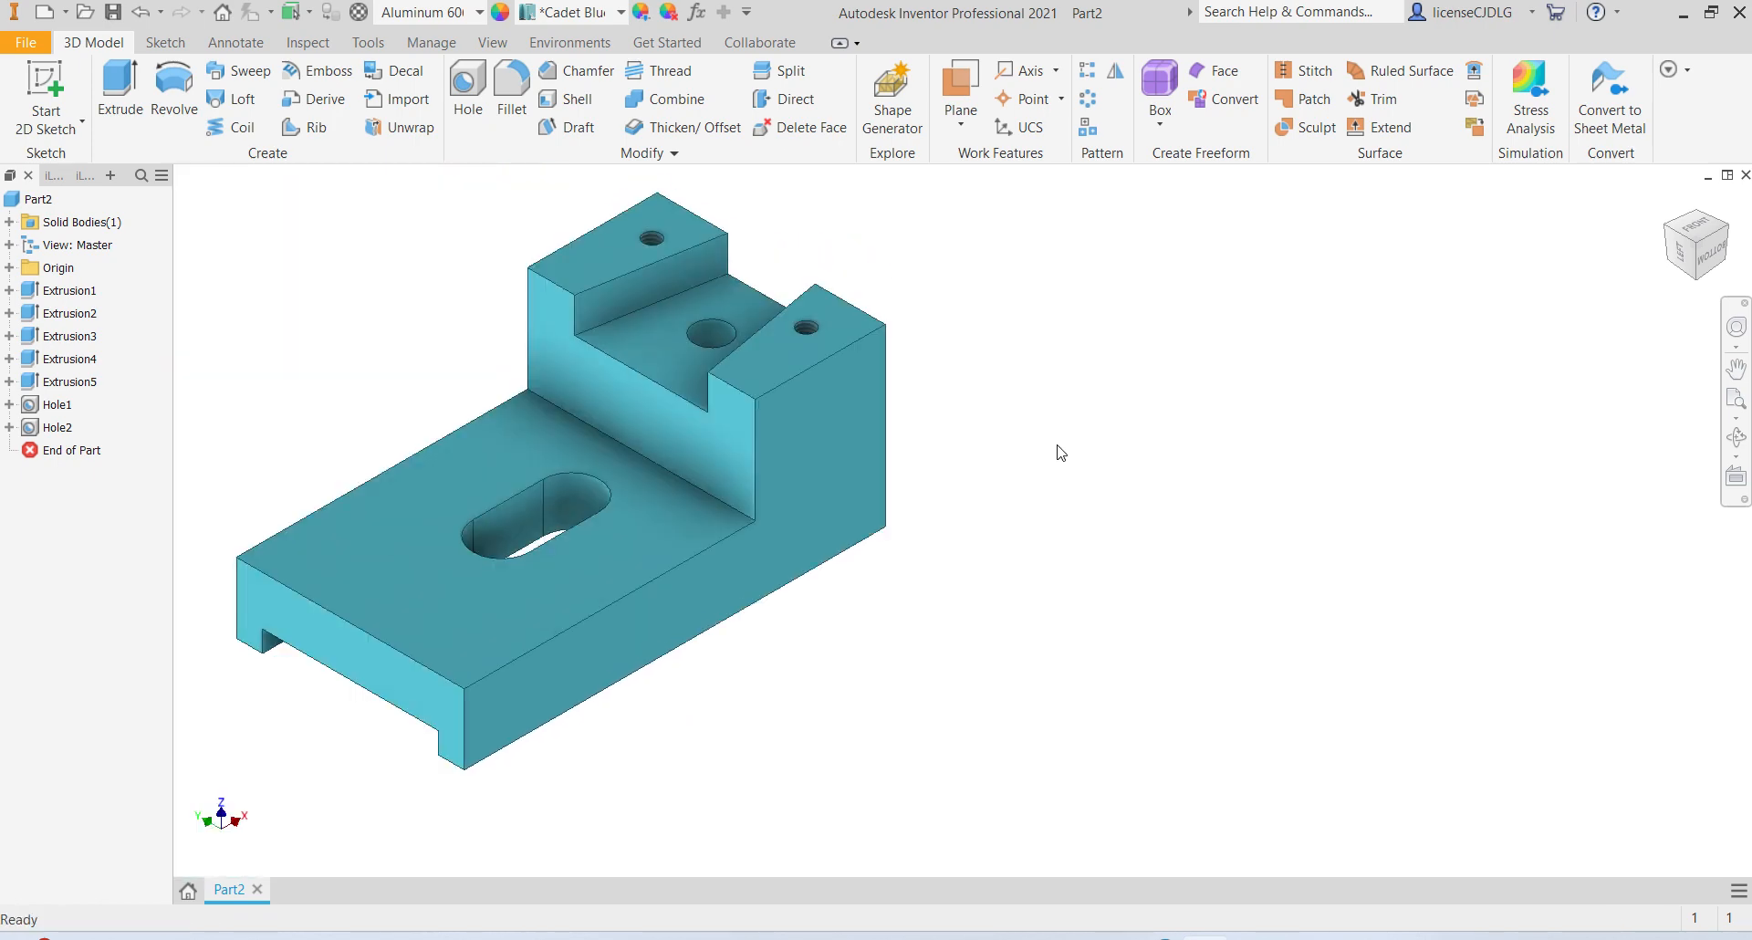
scroll(1059, 451, "down", 5)
scroll(1049, 447, "up", 6)
scroll(1039, 454, "down", 4)
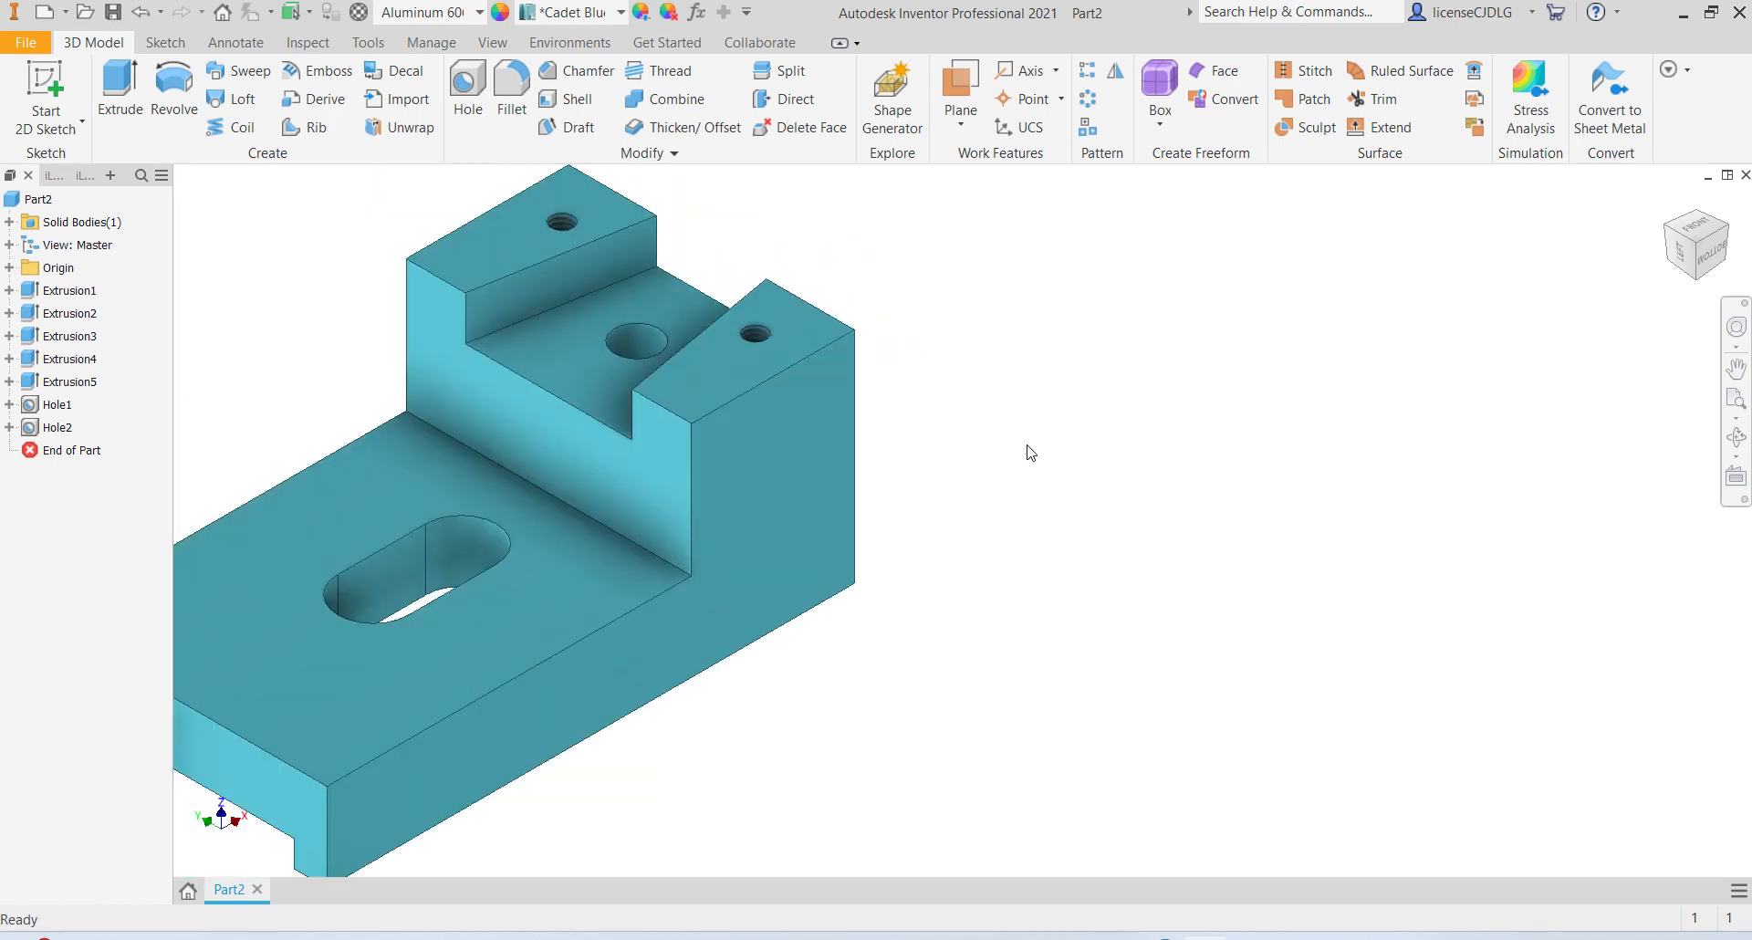
scroll(1020, 429, "up", 4)
middle_click_drag(1017, 422, 1032, 441)
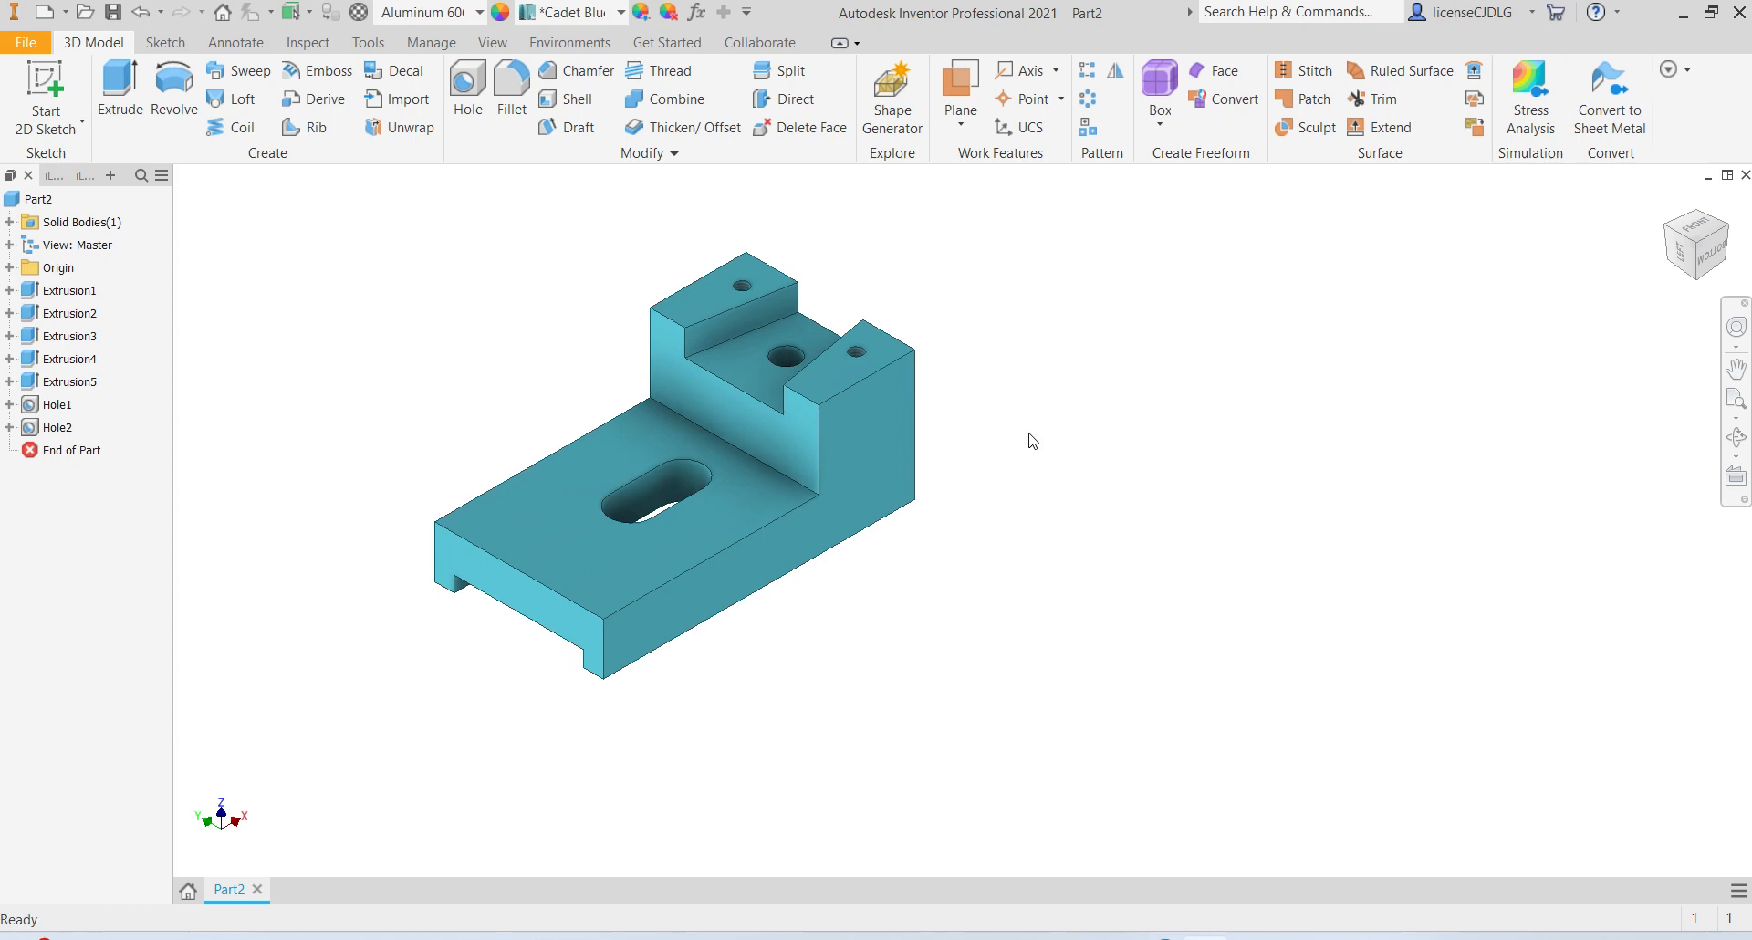
Step: Save the part as Ex 18 in the Ex 18 folder, replacing the existing file
key("ctrl+s")
left_click(871, 372)
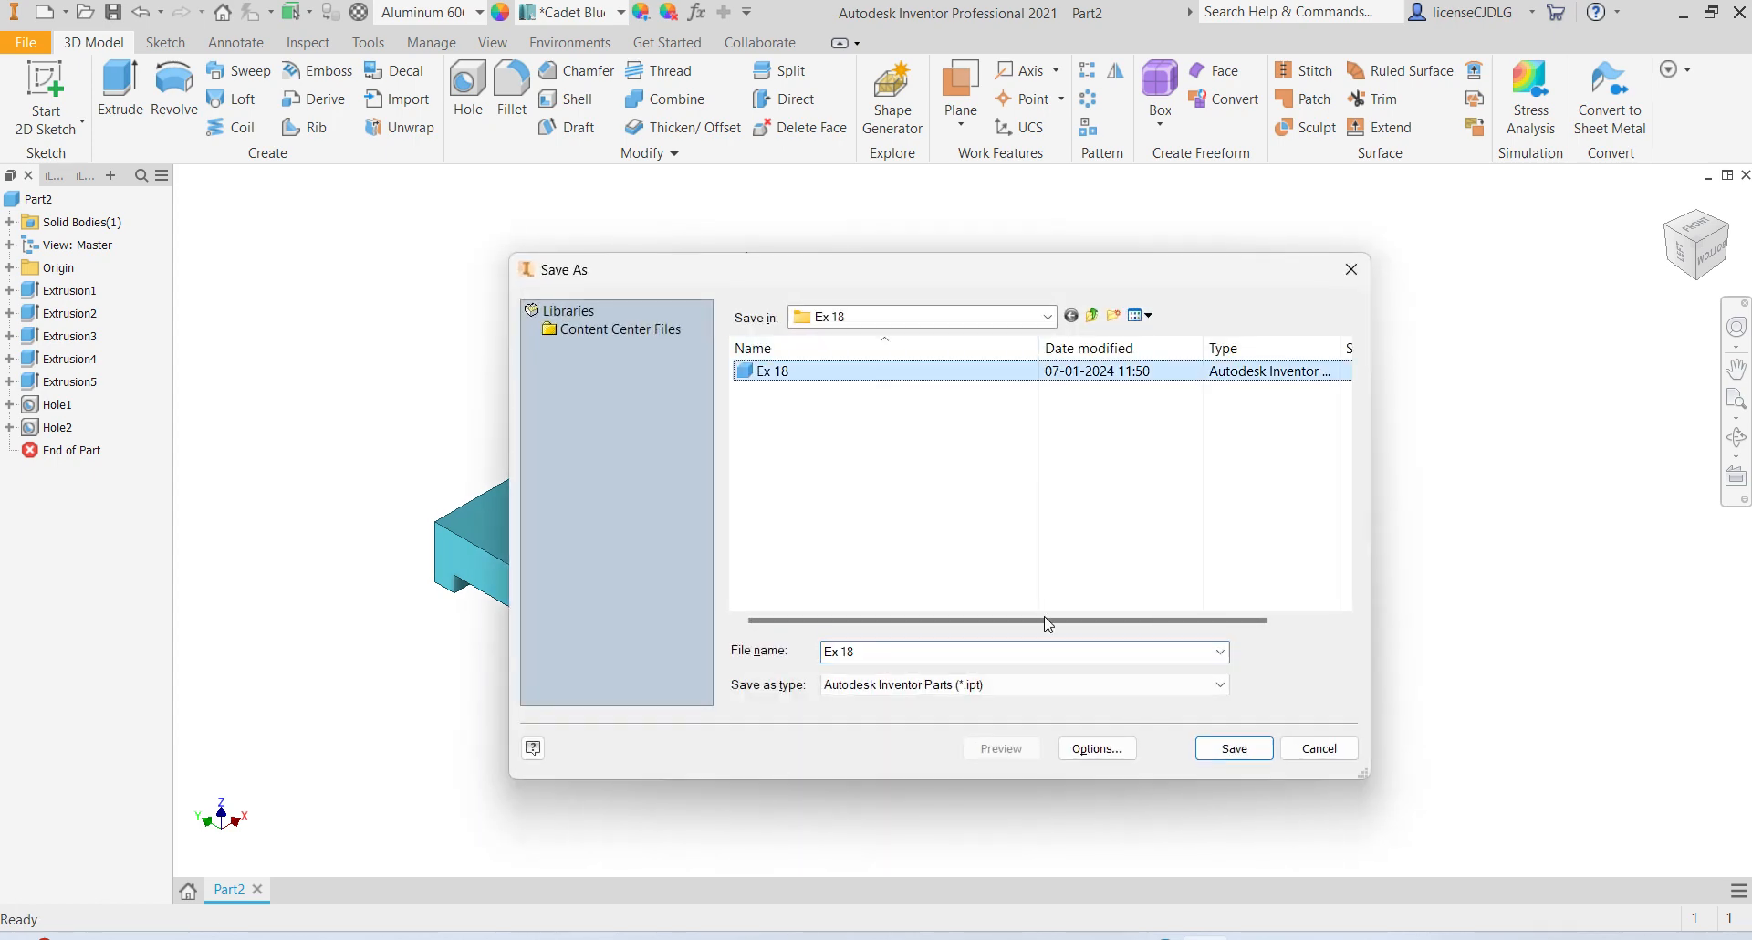
left_click(1238, 750)
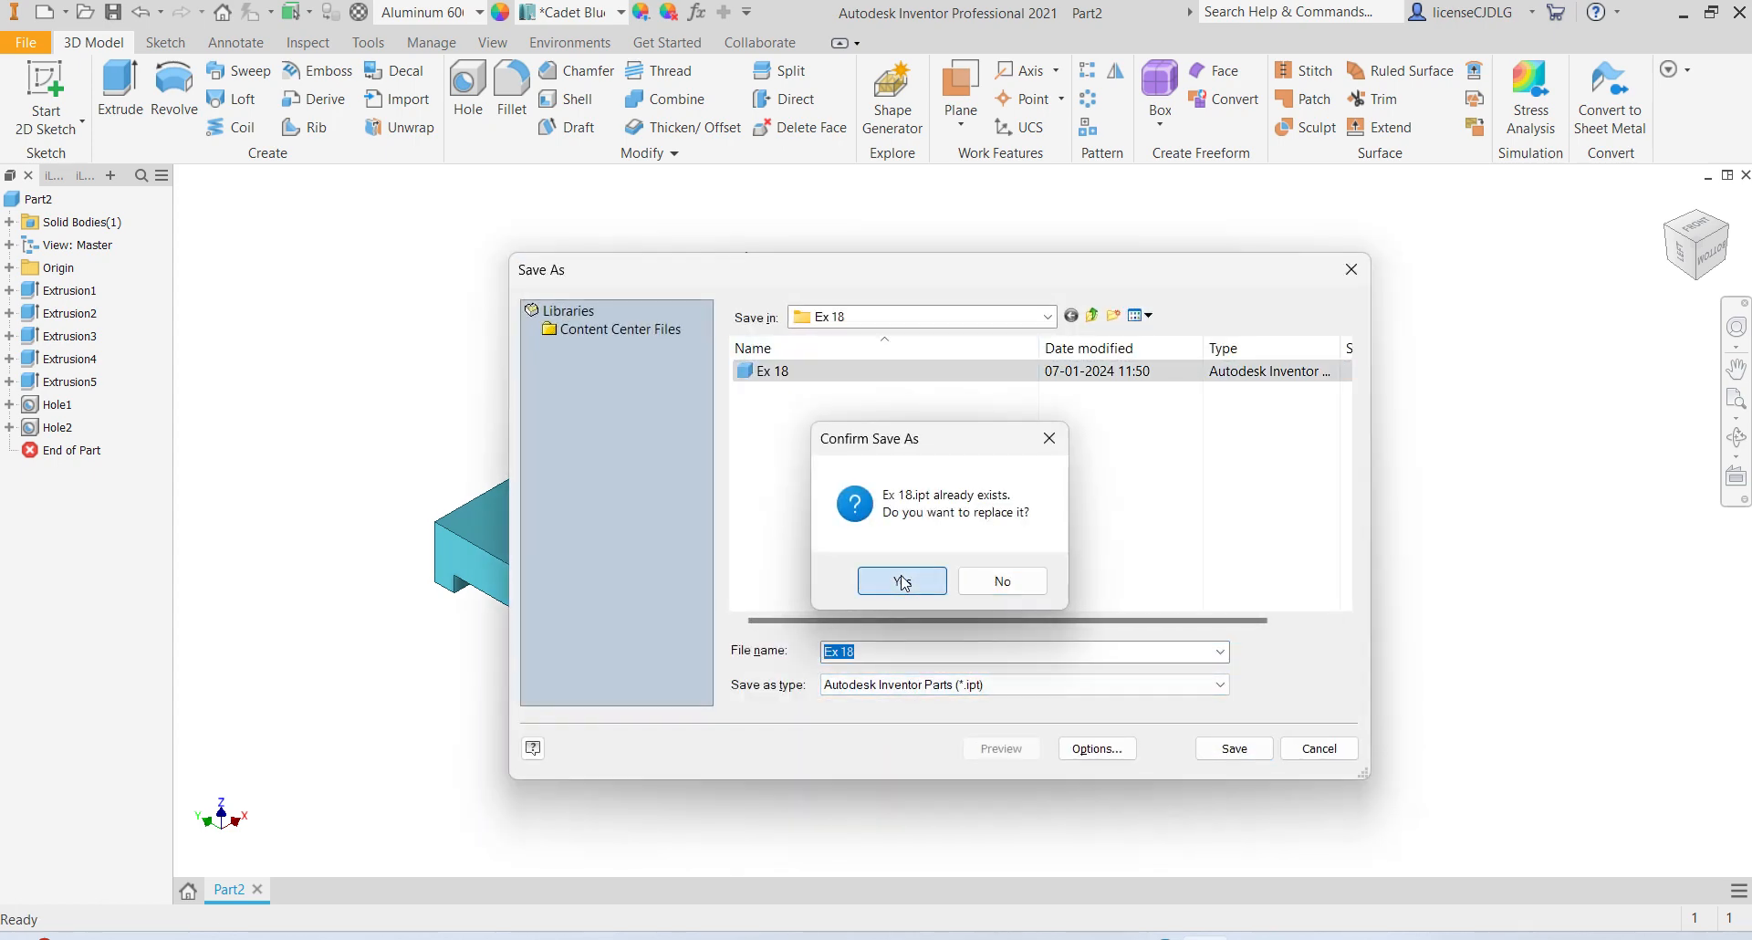
left_click(902, 580)
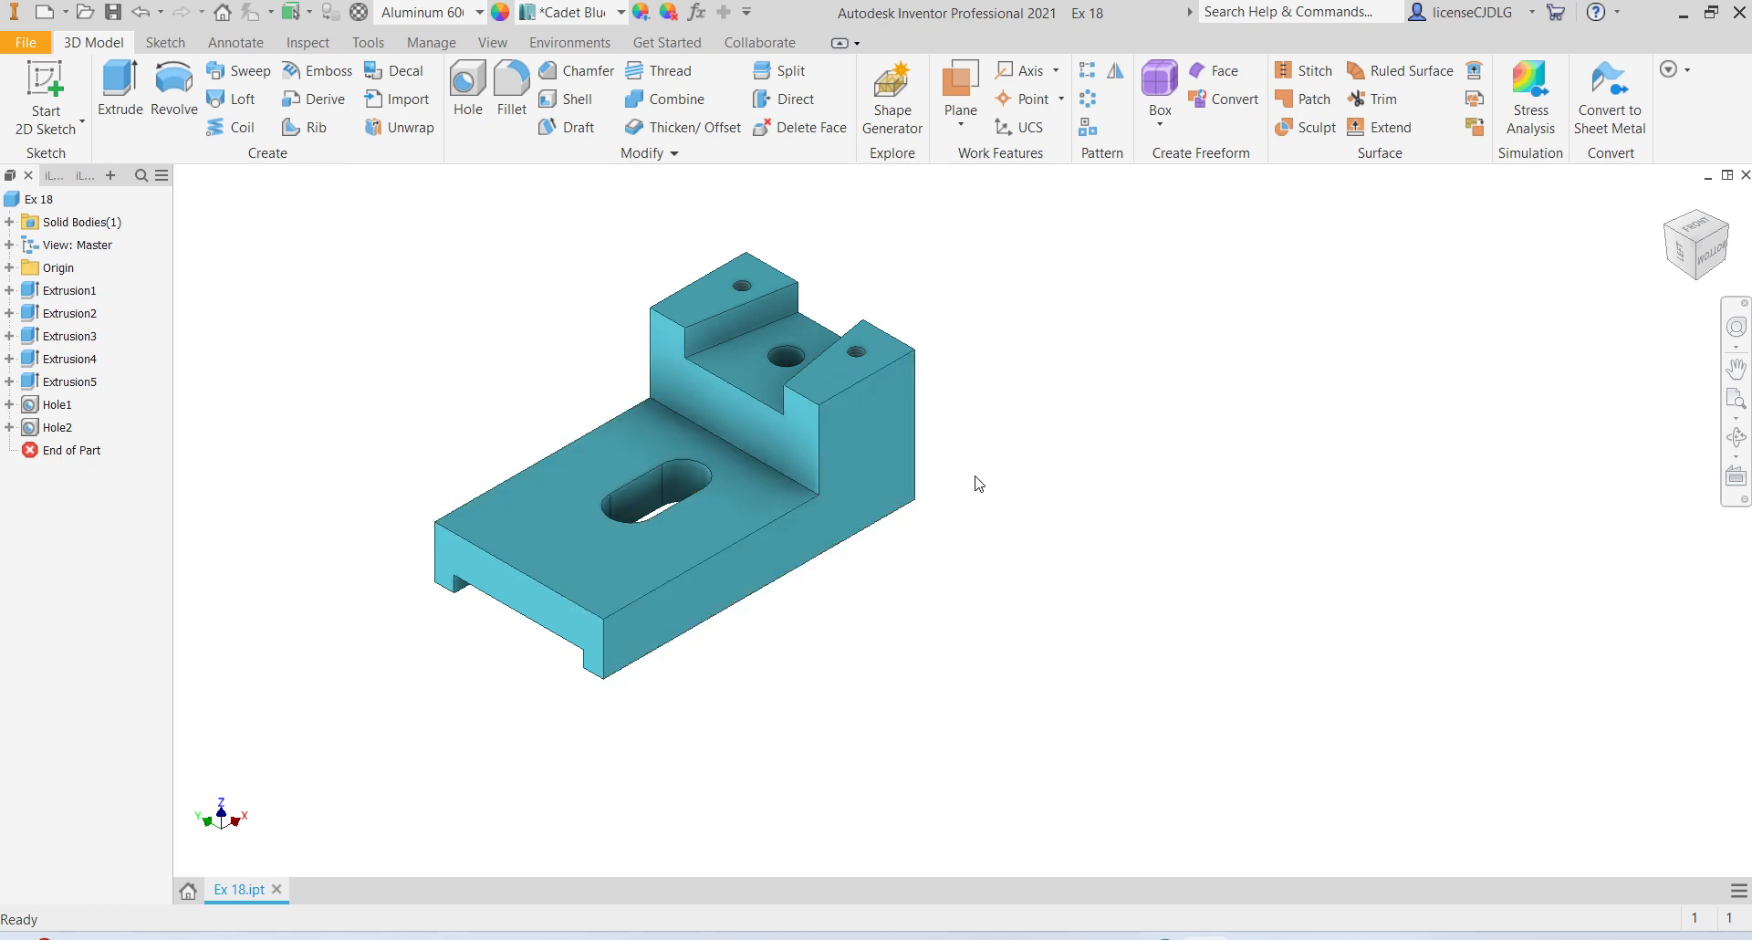
middle_click_drag(977, 482, 968, 508)
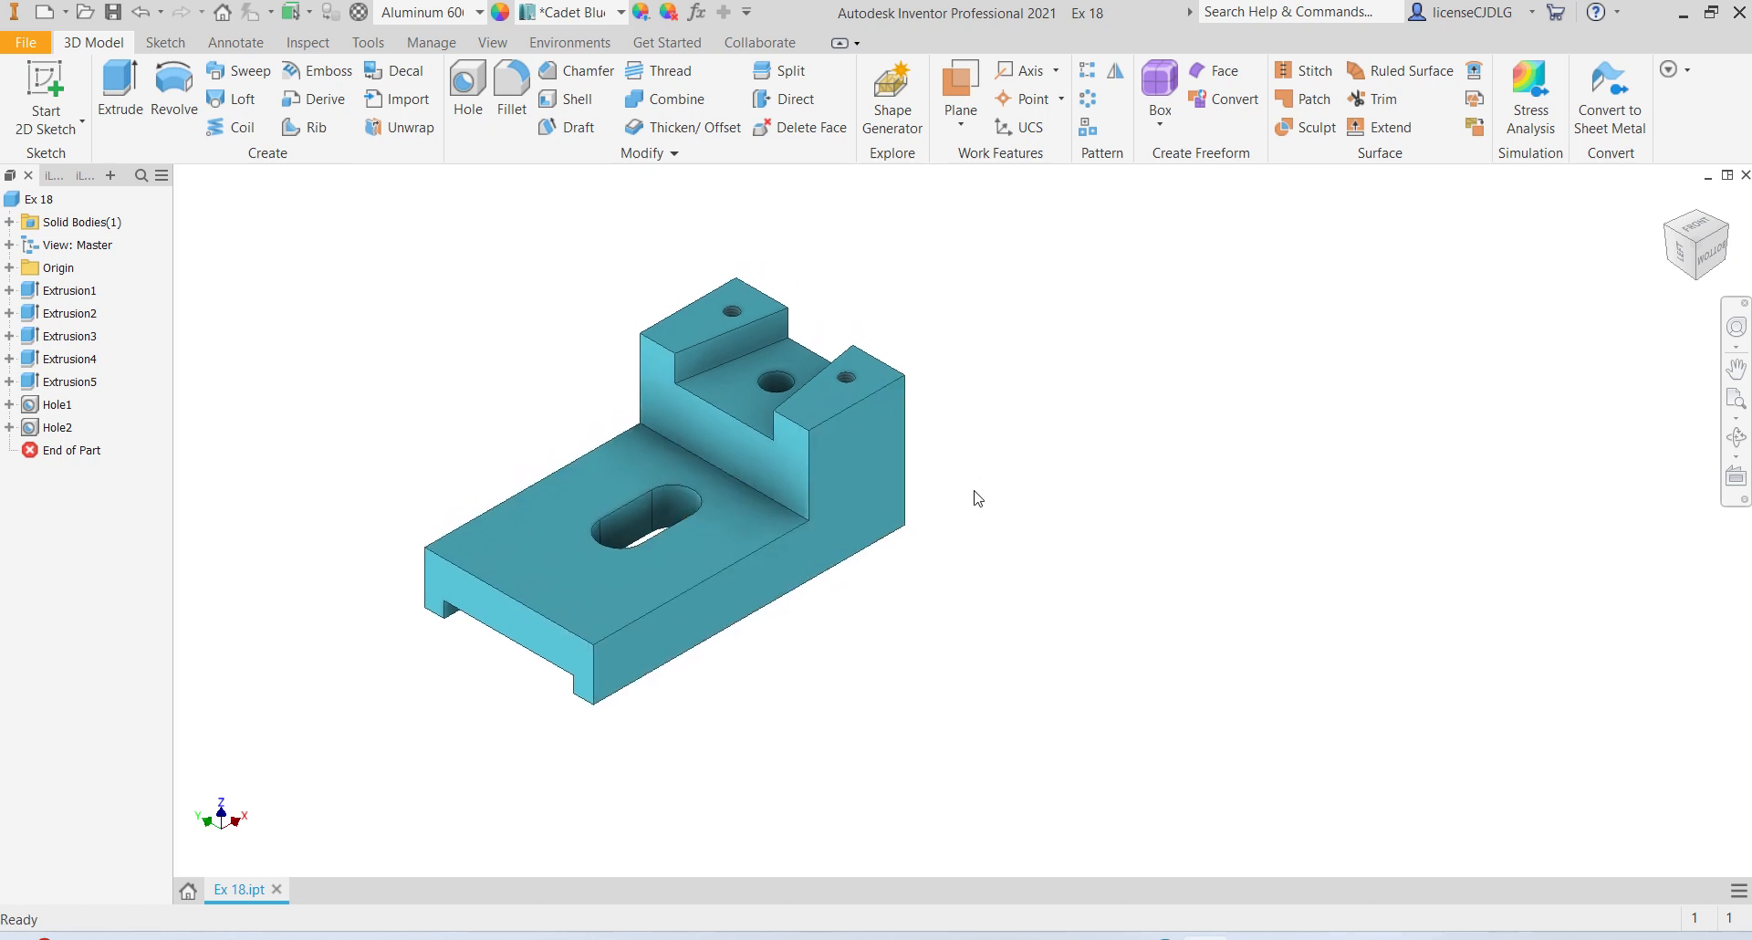
scroll(878, 534, "down", 4)
scroll(882, 535, "up", 3)
middle_click_drag(965, 536, 955, 548)
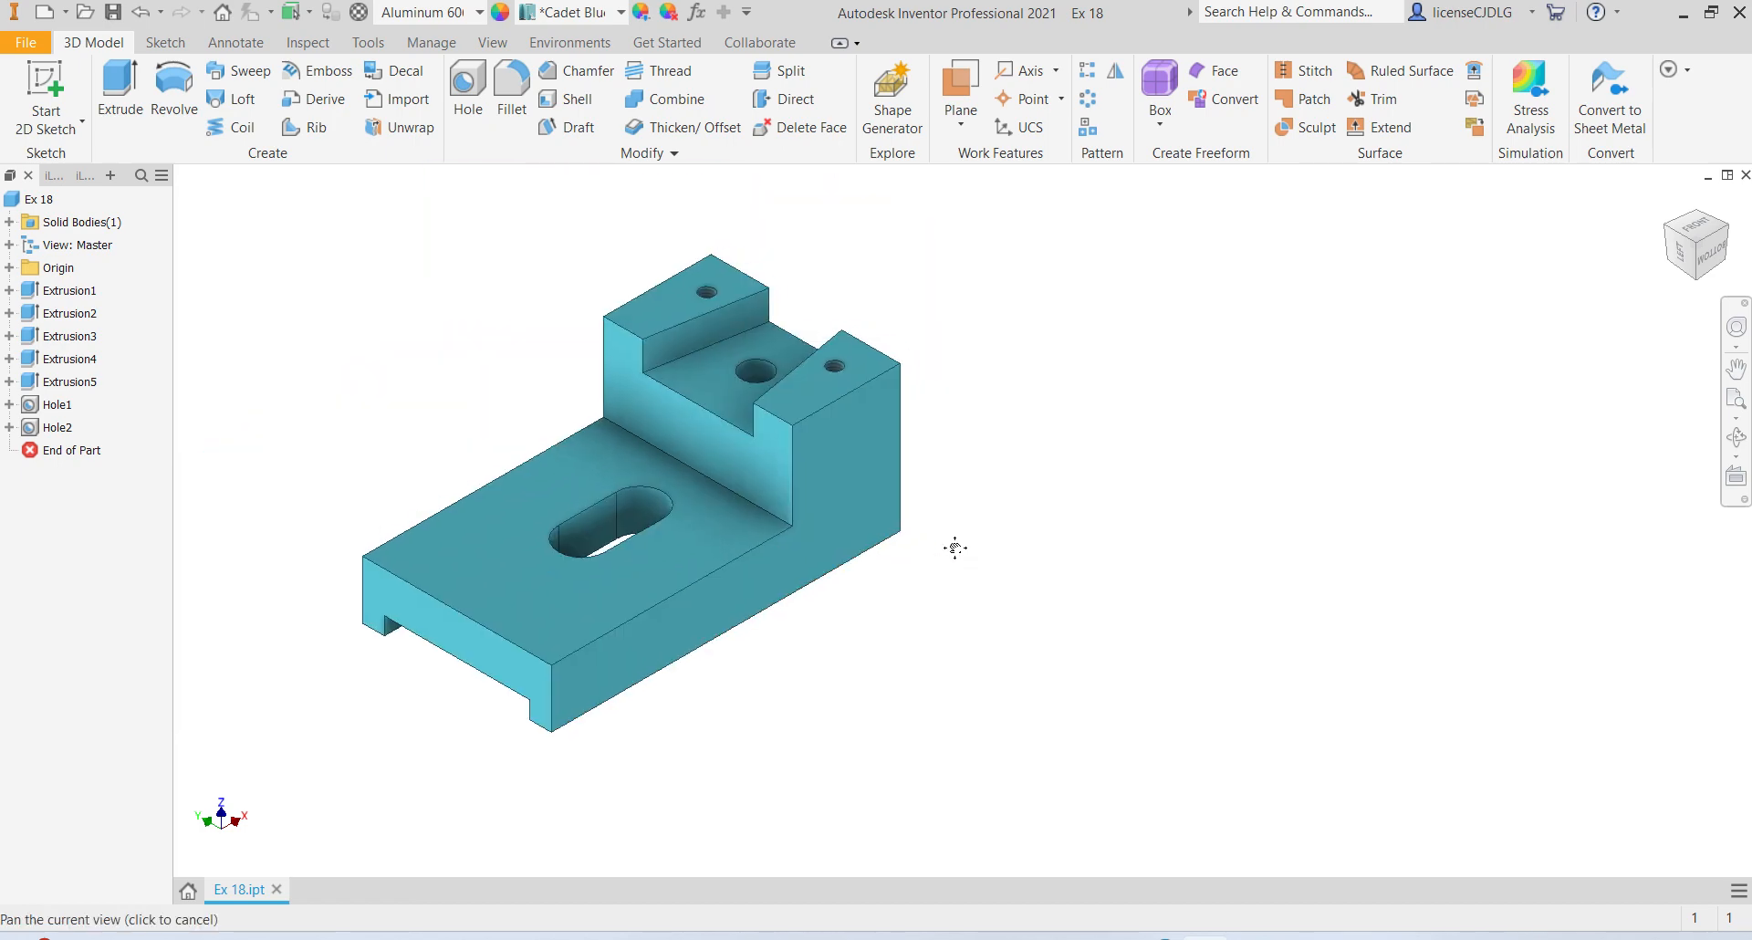